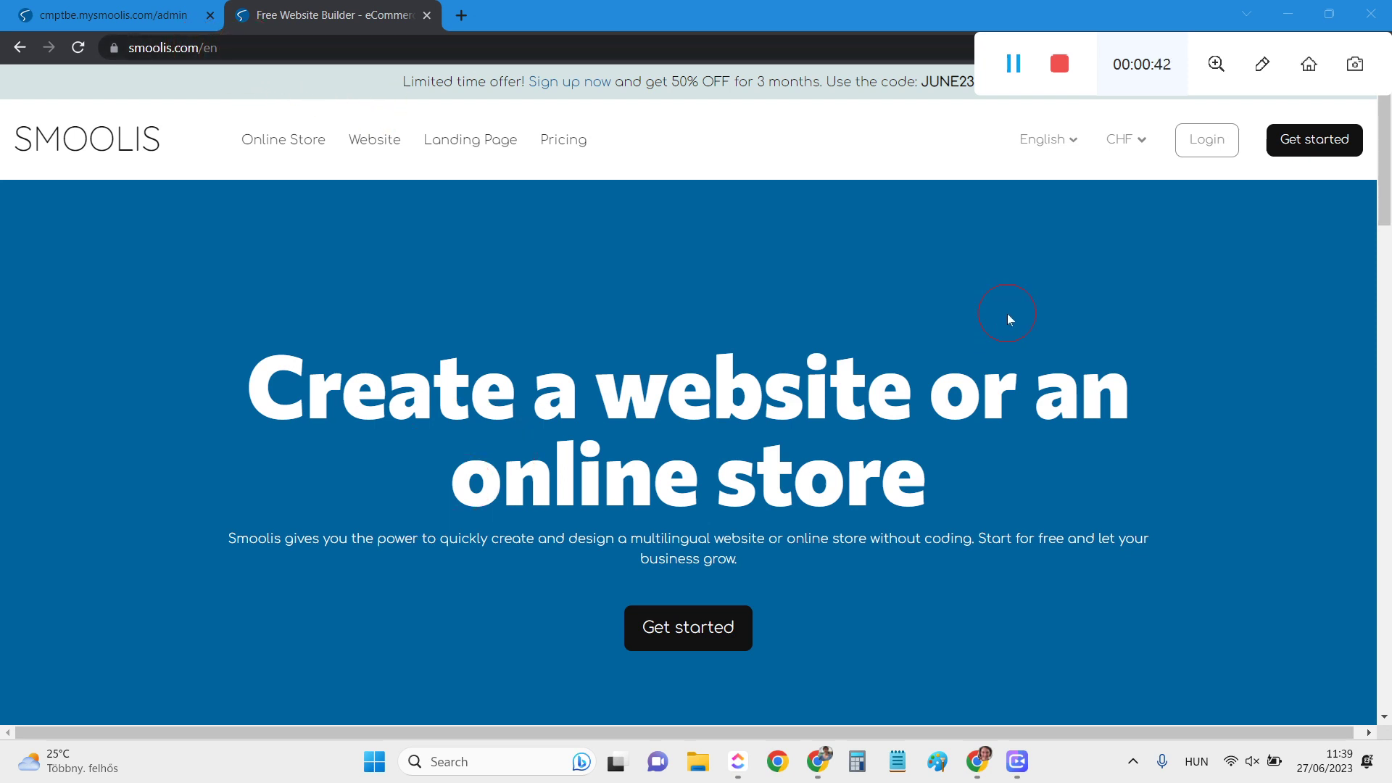
Step: Open the plans and pricing page from the home page and compare the features of the Free, Website and eCommerce plans
{"action": "left_click", "coordinate": [1073, 140]}
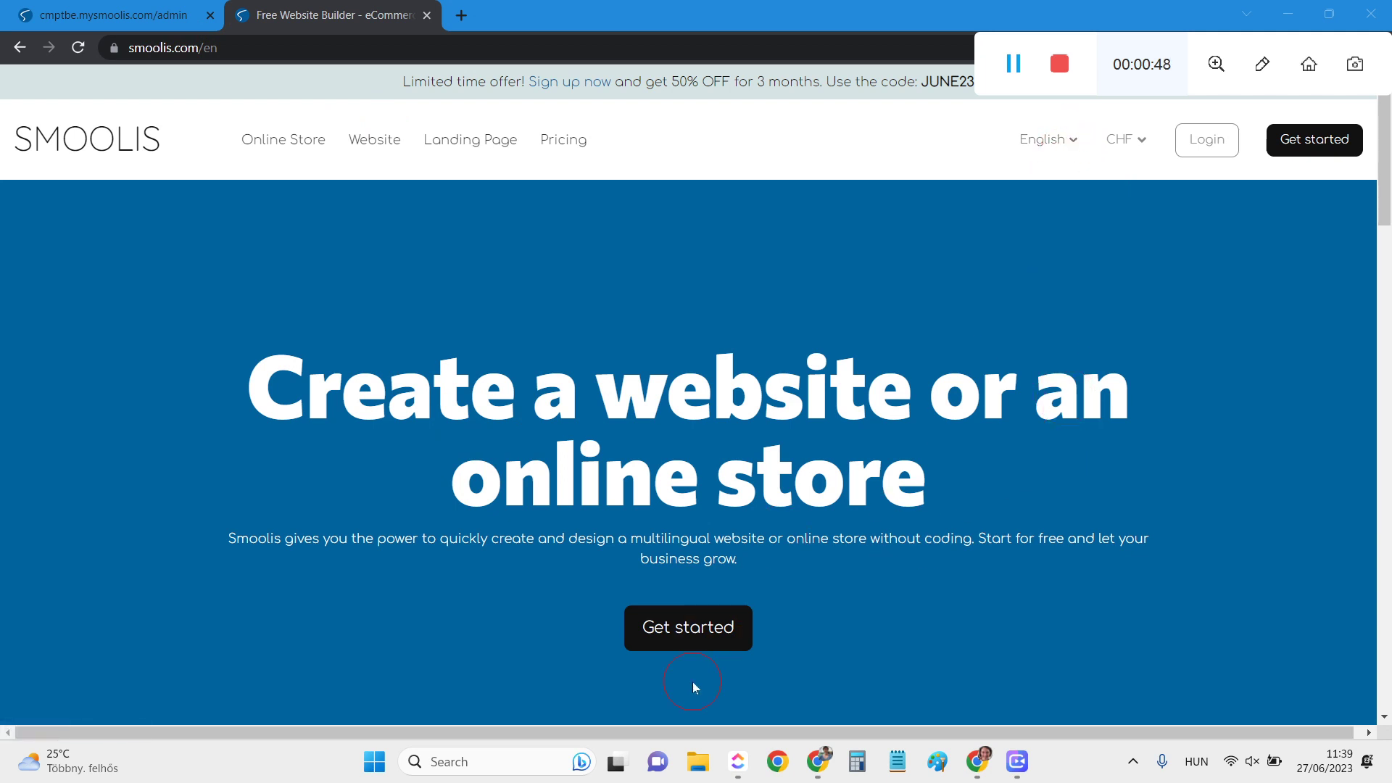
{"action": "left_click", "coordinate": [698, 629]}
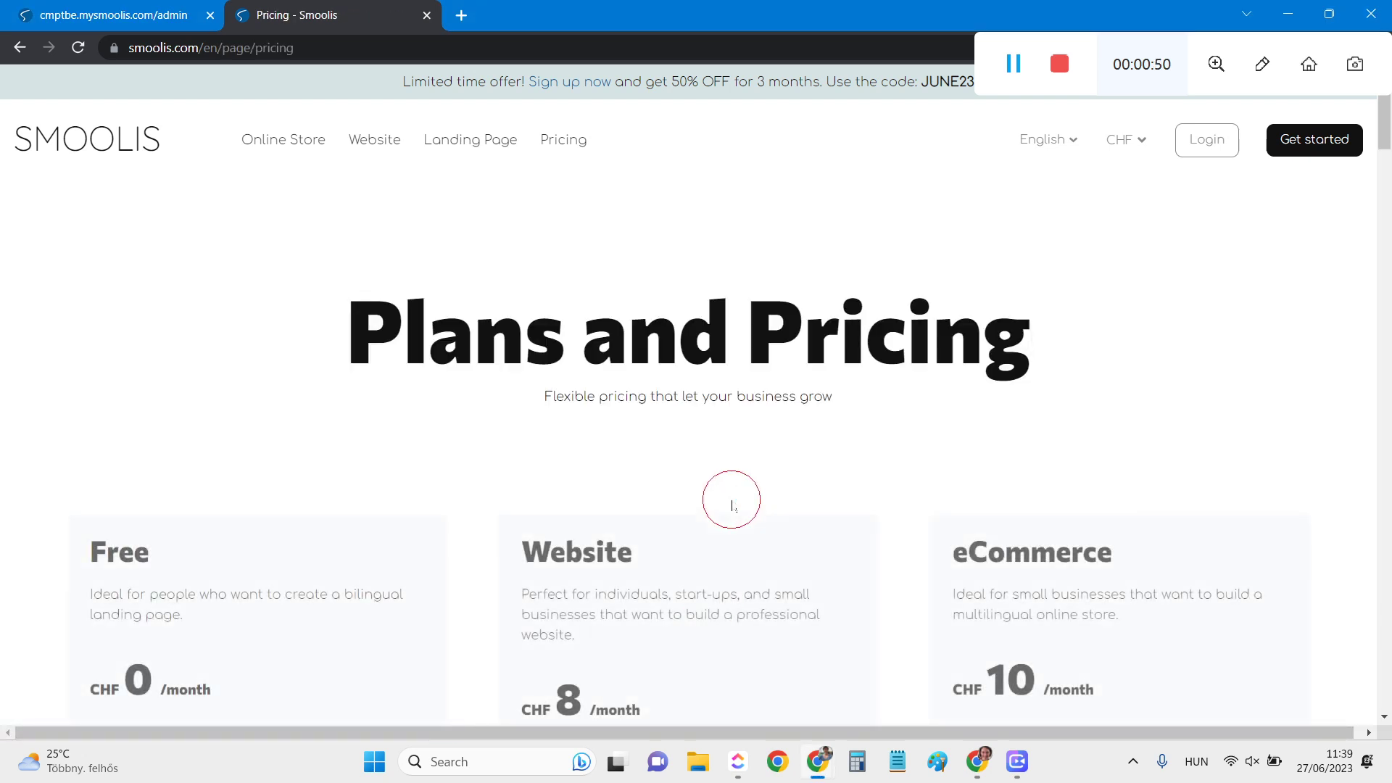
{"action": "scroll", "coordinate": [722, 429], "scroll_direction": "down", "scroll_amount": 4}
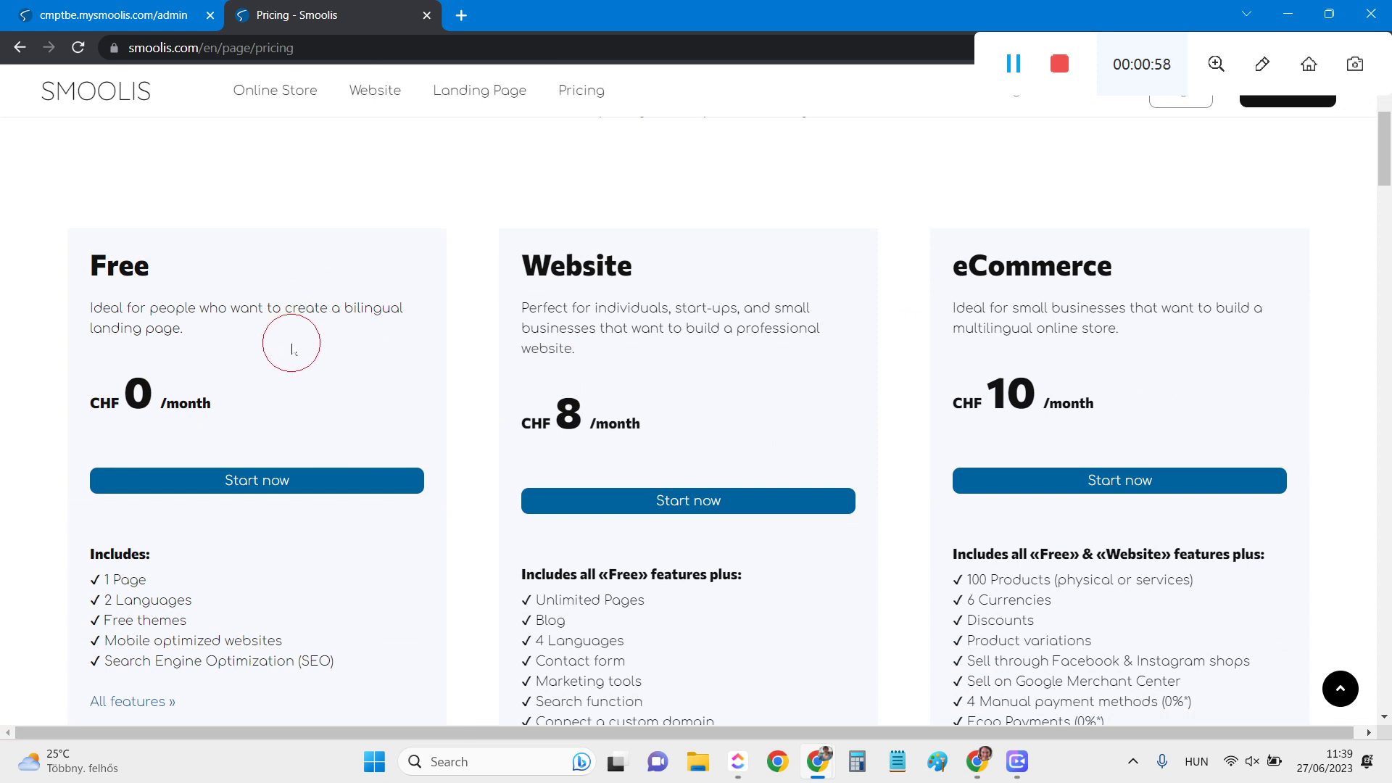
{"action": "scroll", "coordinate": [291, 349], "scroll_direction": "down", "scroll_amount": 2}
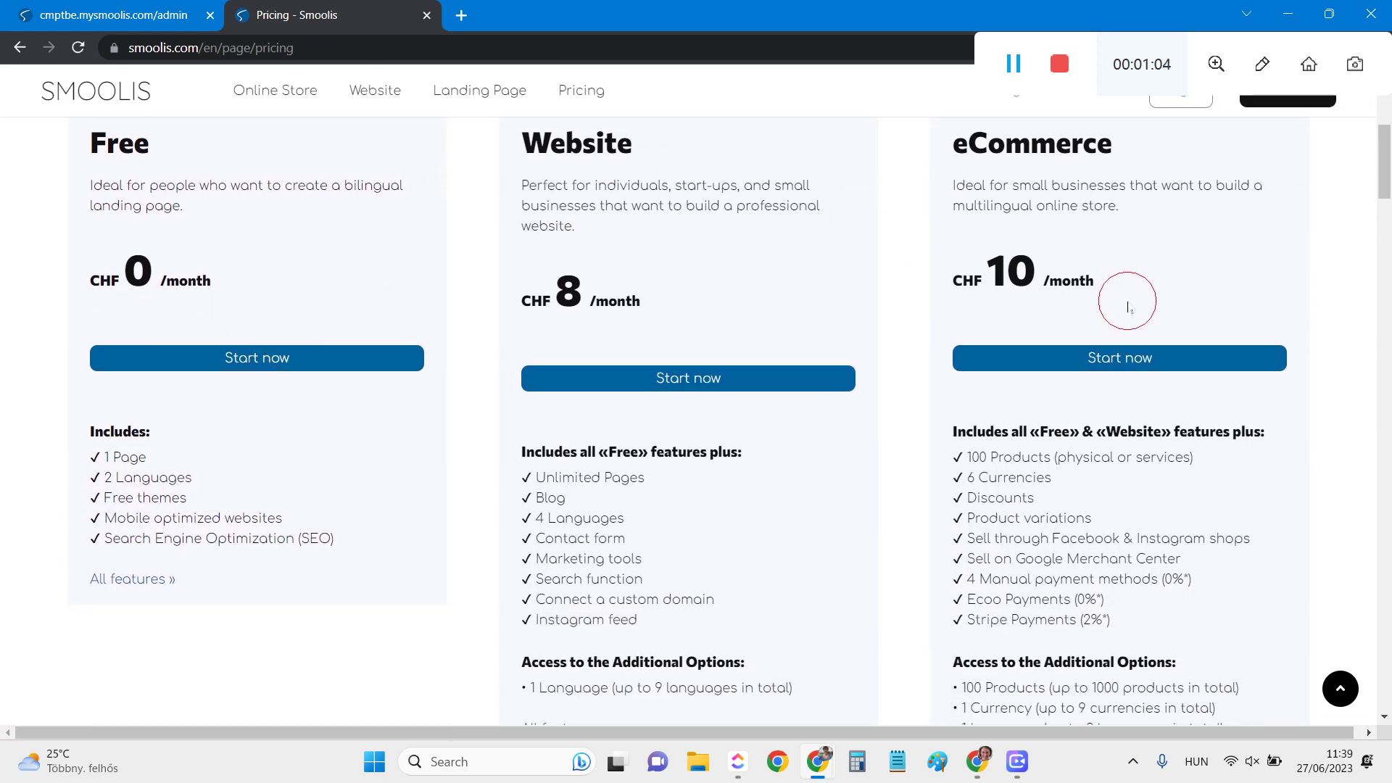
{"action": "scroll", "coordinate": [1127, 304], "scroll_direction": "down", "scroll_amount": 1}
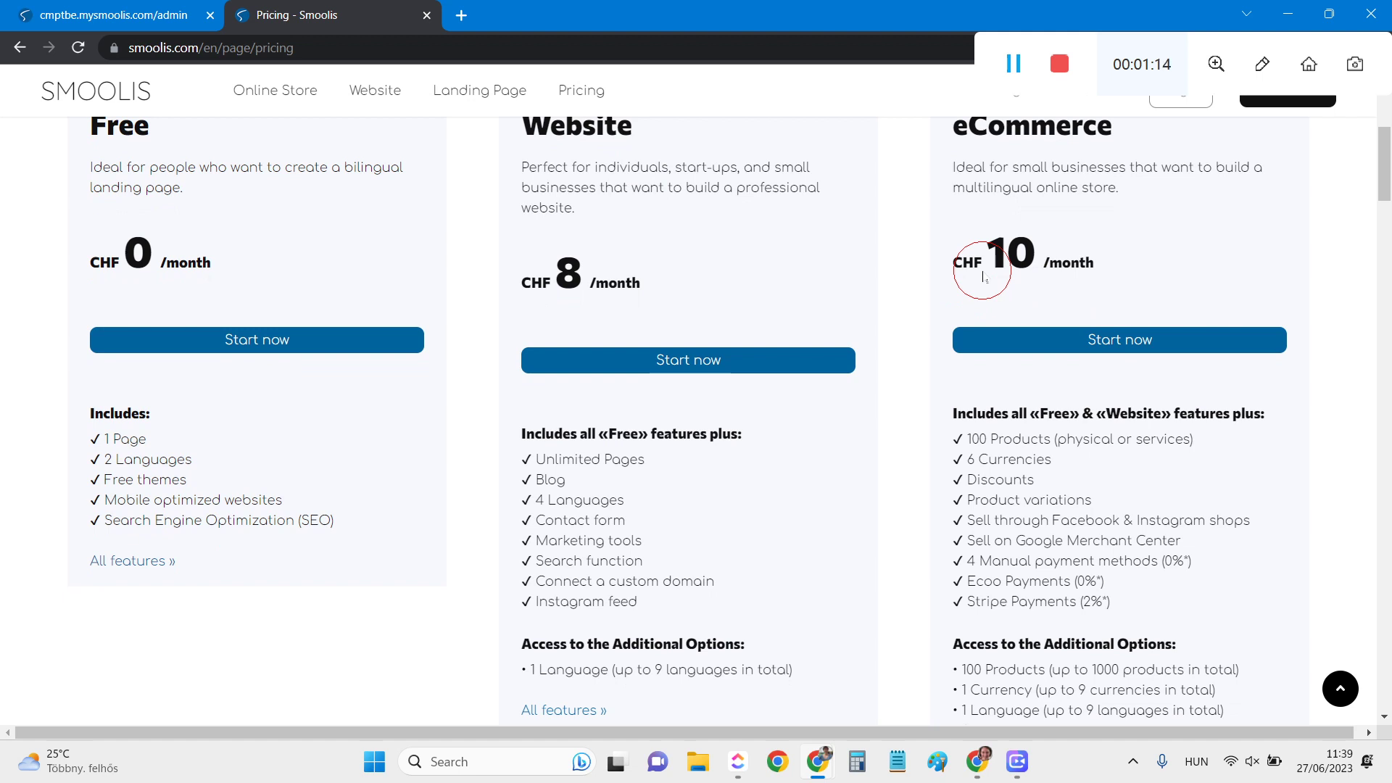
{"action": "scroll", "coordinate": [983, 276], "scroll_direction": "down", "scroll_amount": 1}
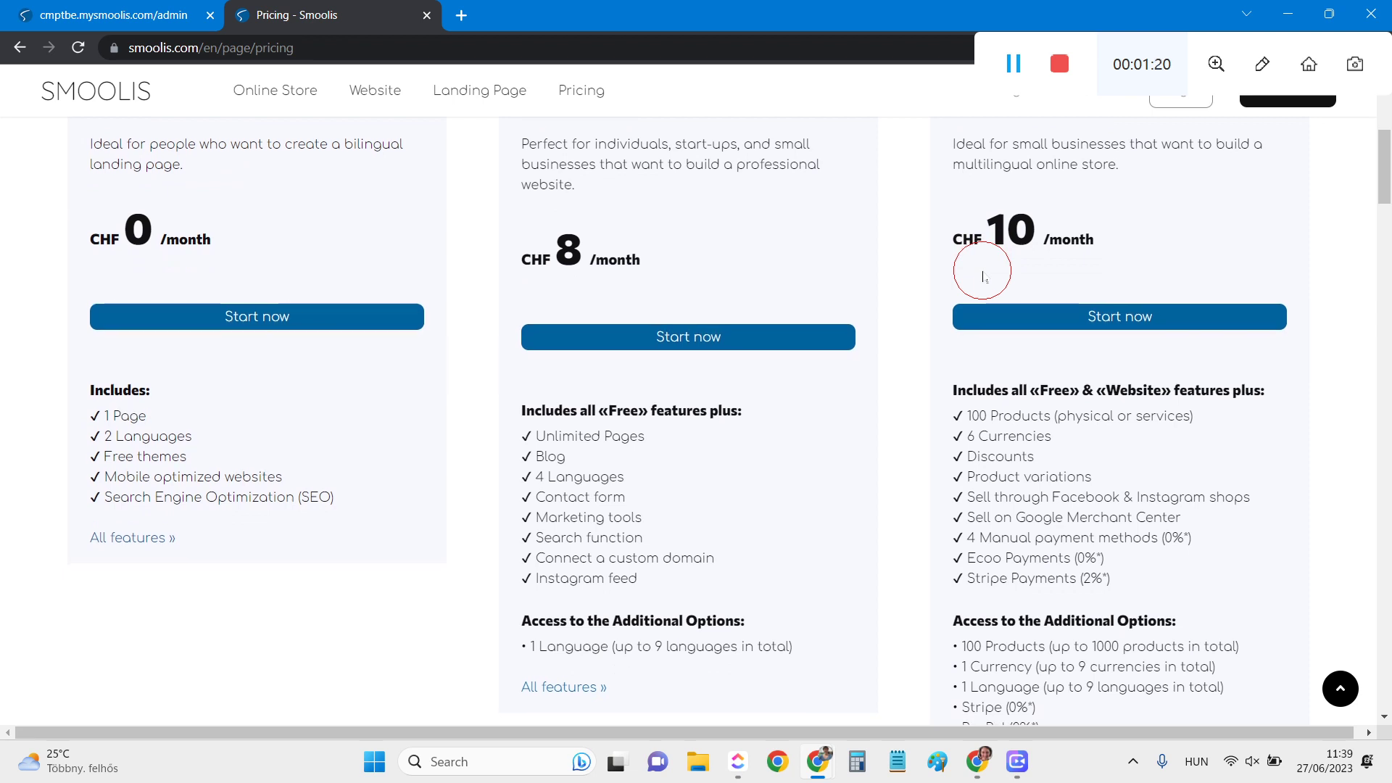
{"action": "scroll", "coordinate": [983, 276], "scroll_direction": "down", "scroll_amount": 1}
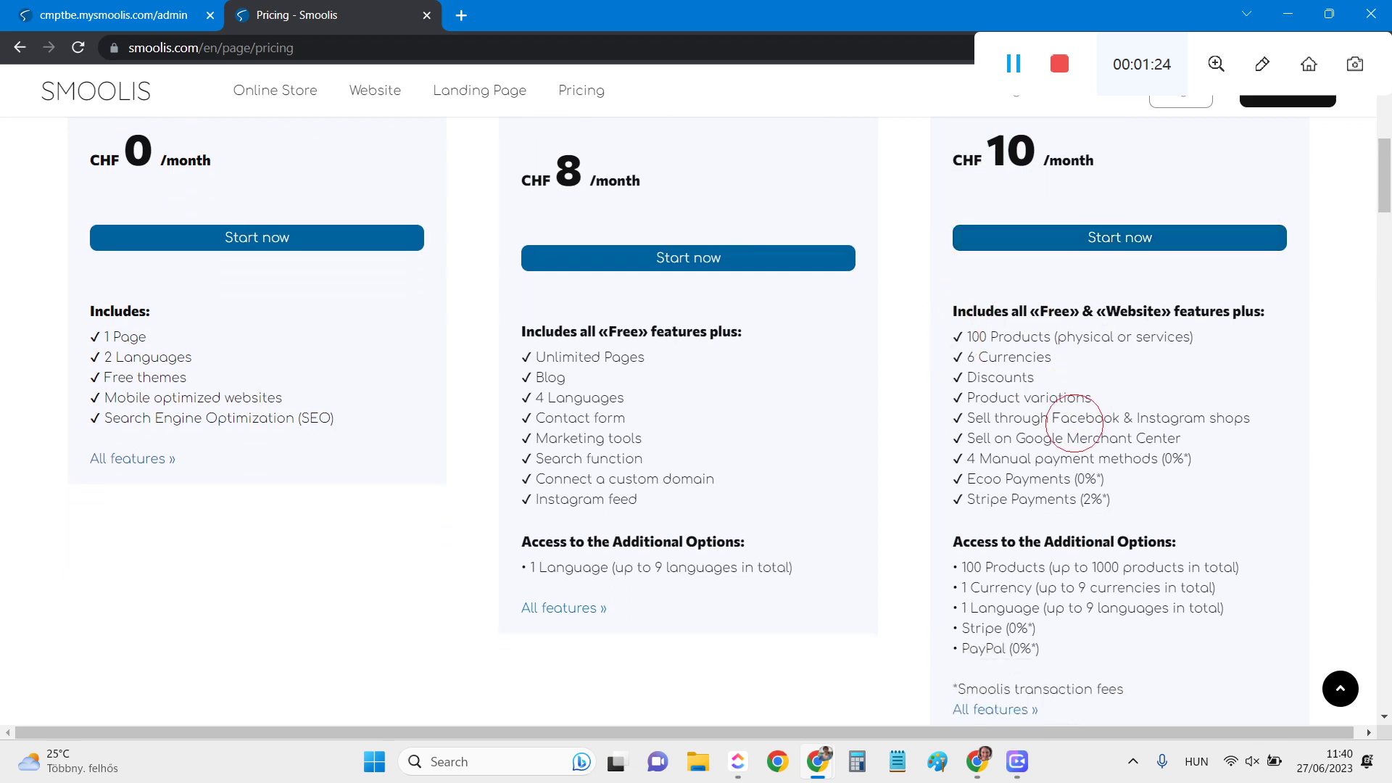
{"action": "scroll", "coordinate": [1075, 424], "scroll_direction": "up", "scroll_amount": 4}
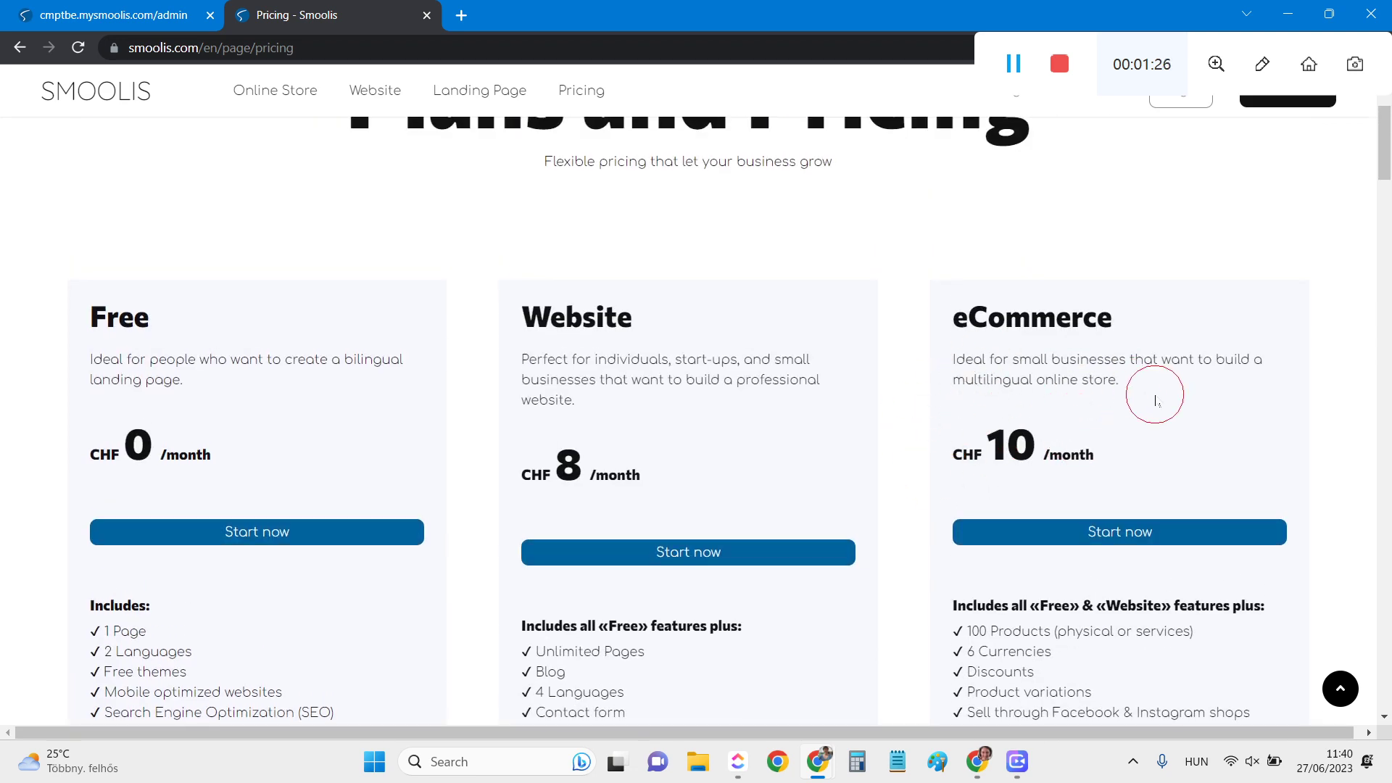
{"action": "scroll", "coordinate": [1154, 401], "scroll_direction": "down", "scroll_amount": 4}
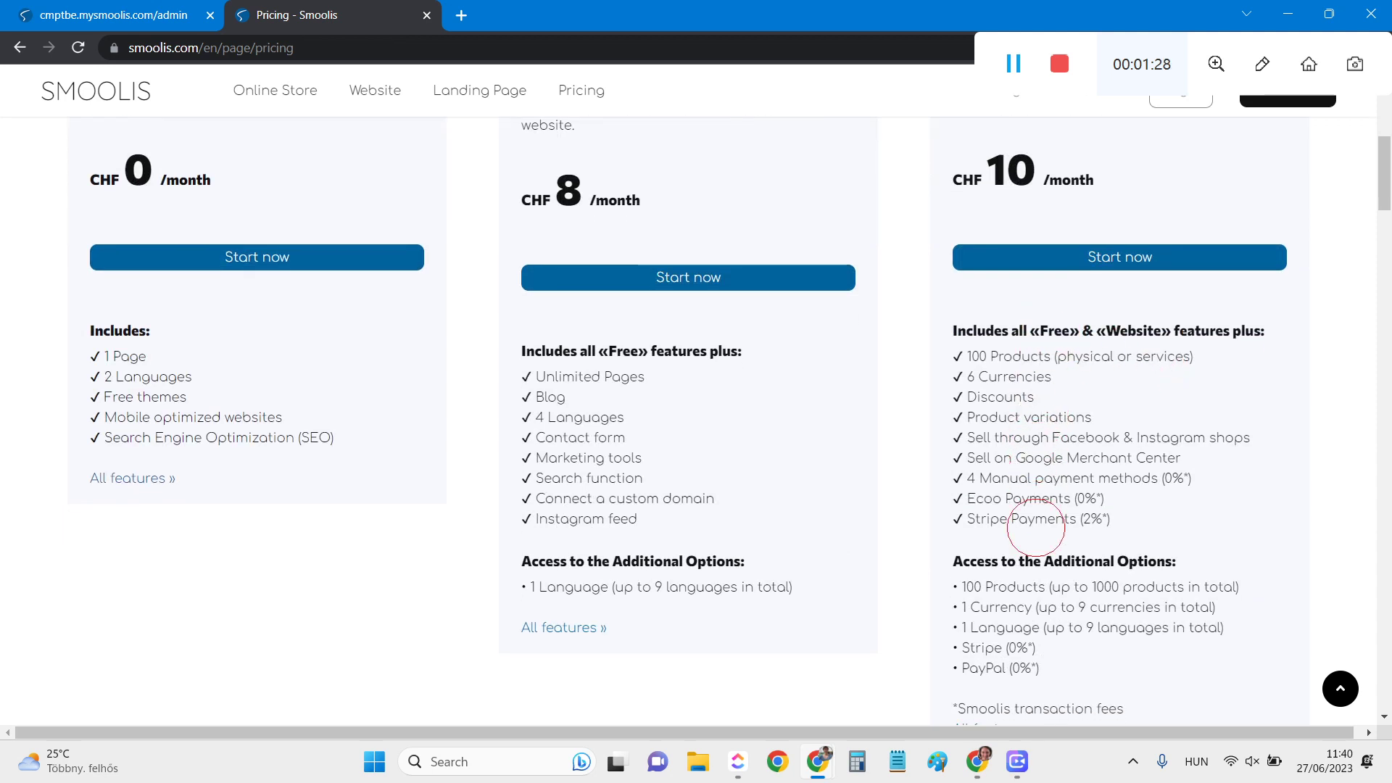
{"action": "scroll", "coordinate": [1055, 580], "scroll_direction": "down", "scroll_amount": 1}
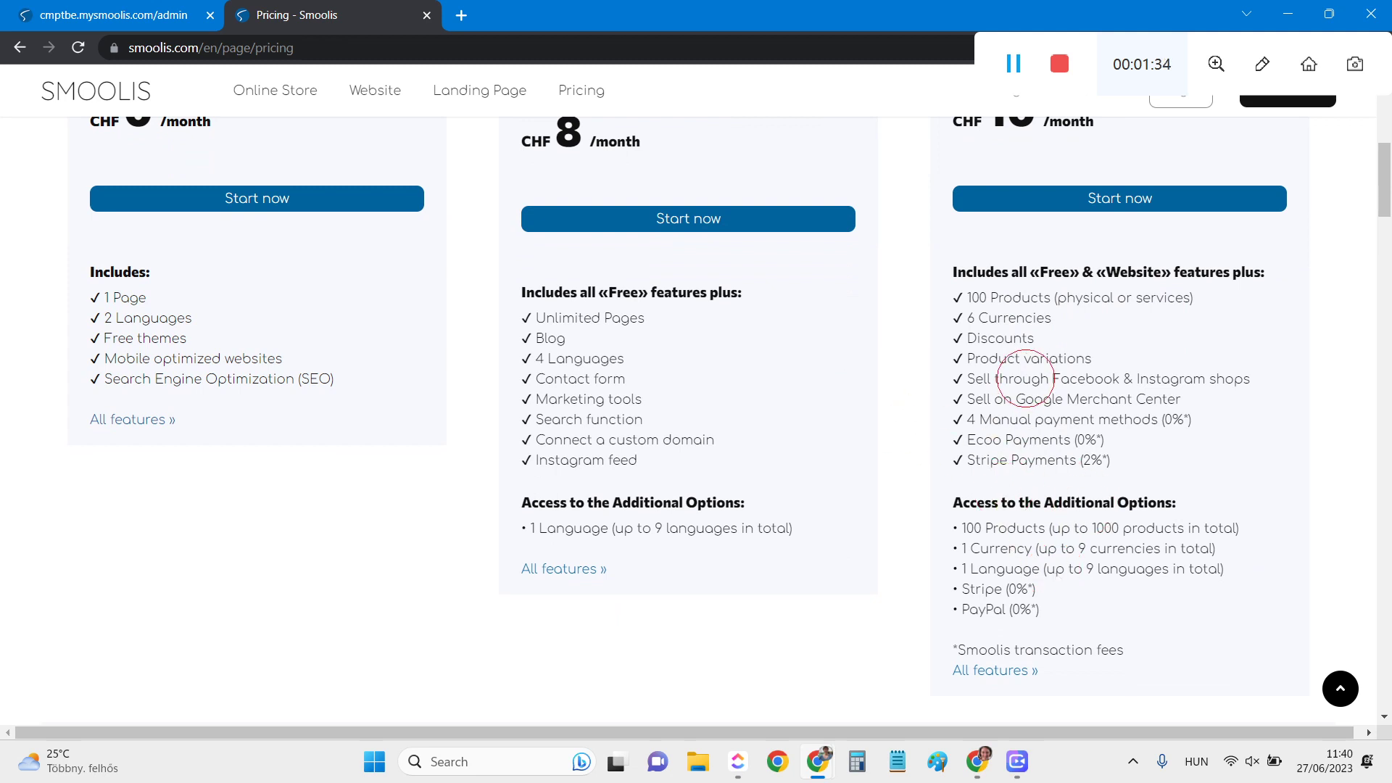
{"action": "scroll", "coordinate": [1025, 370], "scroll_direction": "up", "scroll_amount": 3}
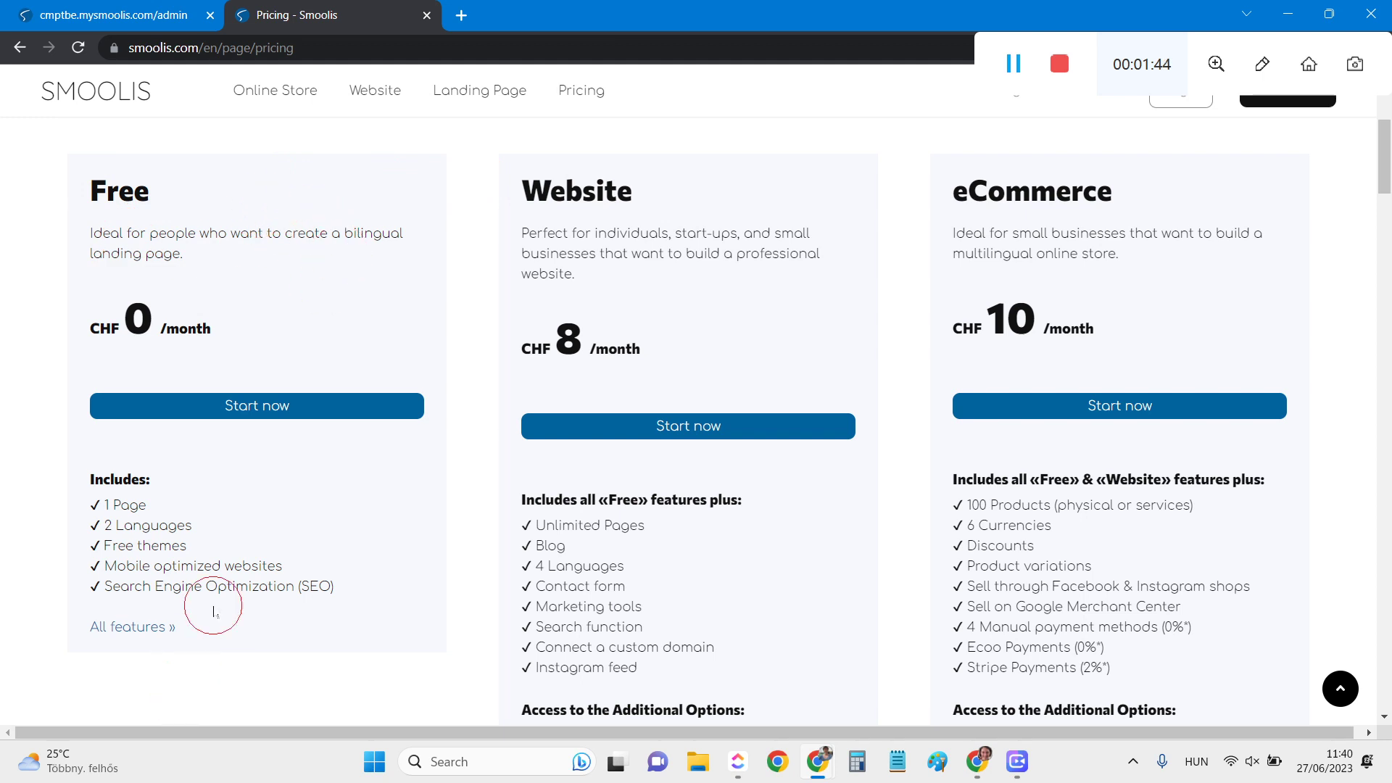
{"action": "scroll", "coordinate": [703, 600], "scroll_direction": "down", "scroll_amount": 3}
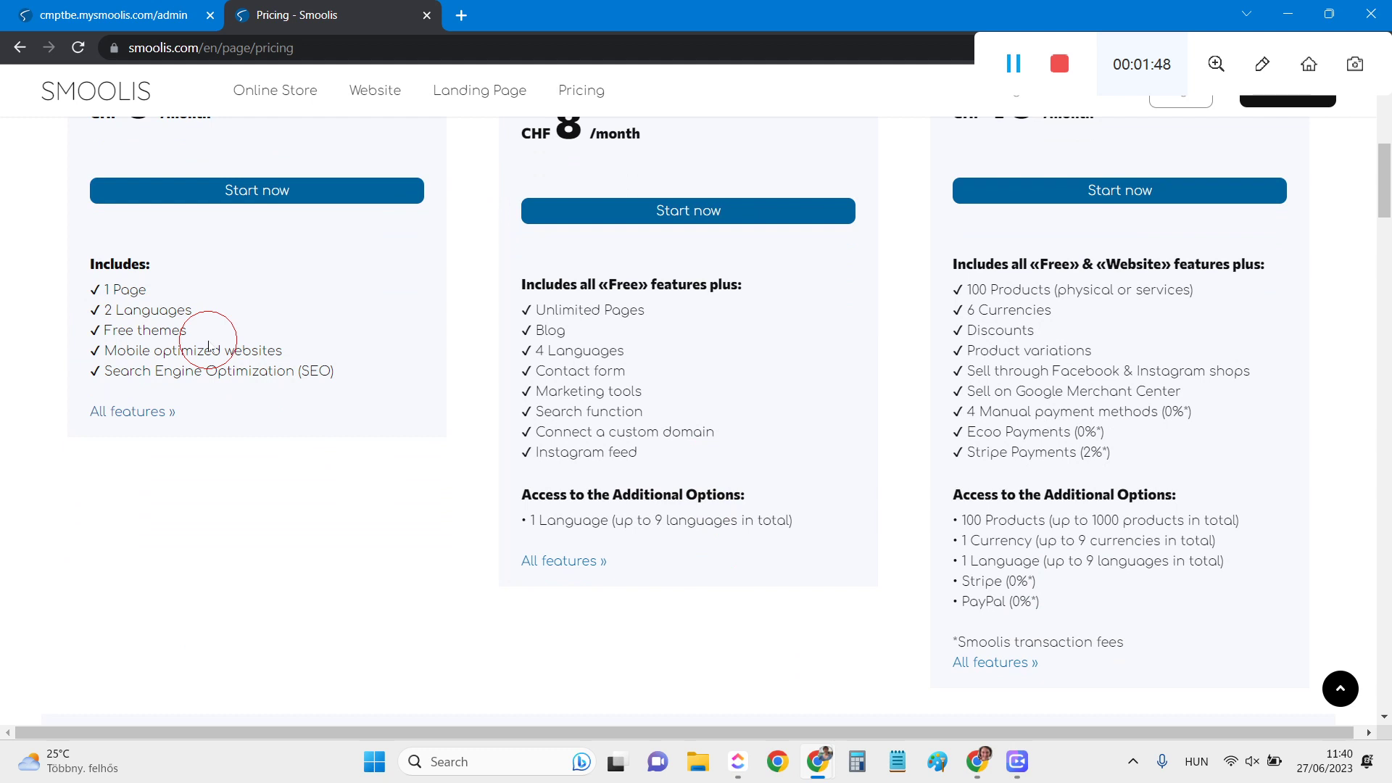
{"action": "scroll", "coordinate": [242, 395], "scroll_direction": "up", "scroll_amount": 3}
{"action": "scroll", "coordinate": [239, 388], "scroll_direction": "down", "scroll_amount": 1}
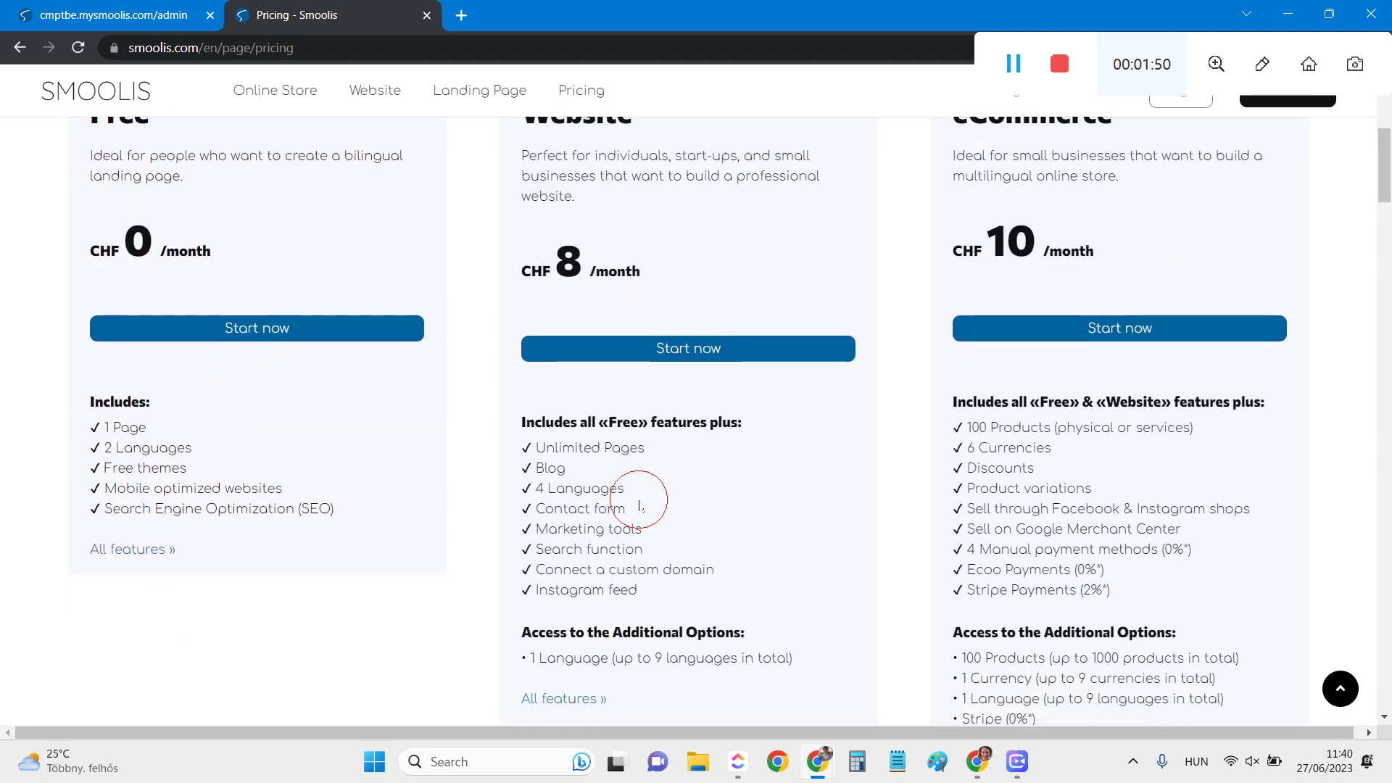
{"action": "scroll", "coordinate": [631, 513], "scroll_direction": "down", "scroll_amount": 1}
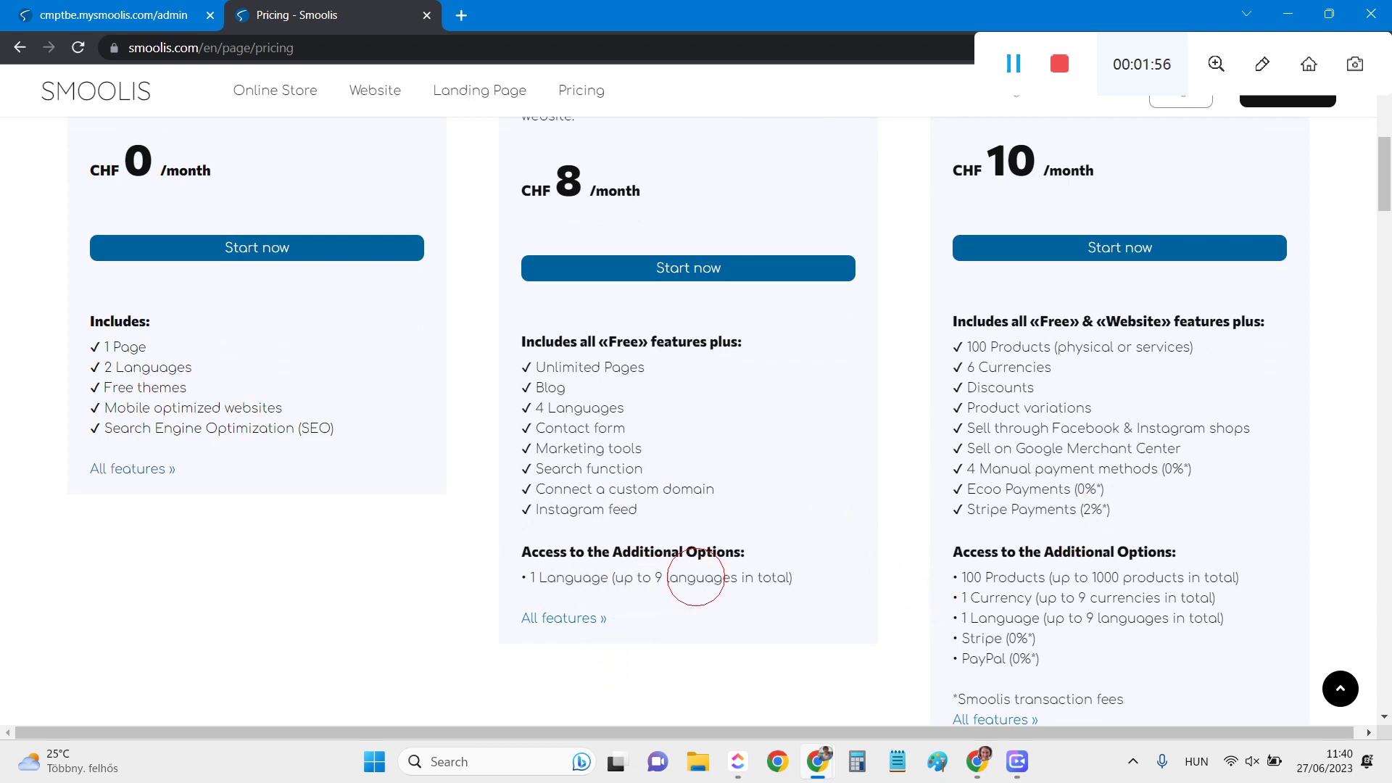
{"action": "scroll", "coordinate": [1072, 482], "scroll_direction": "down", "scroll_amount": 2}
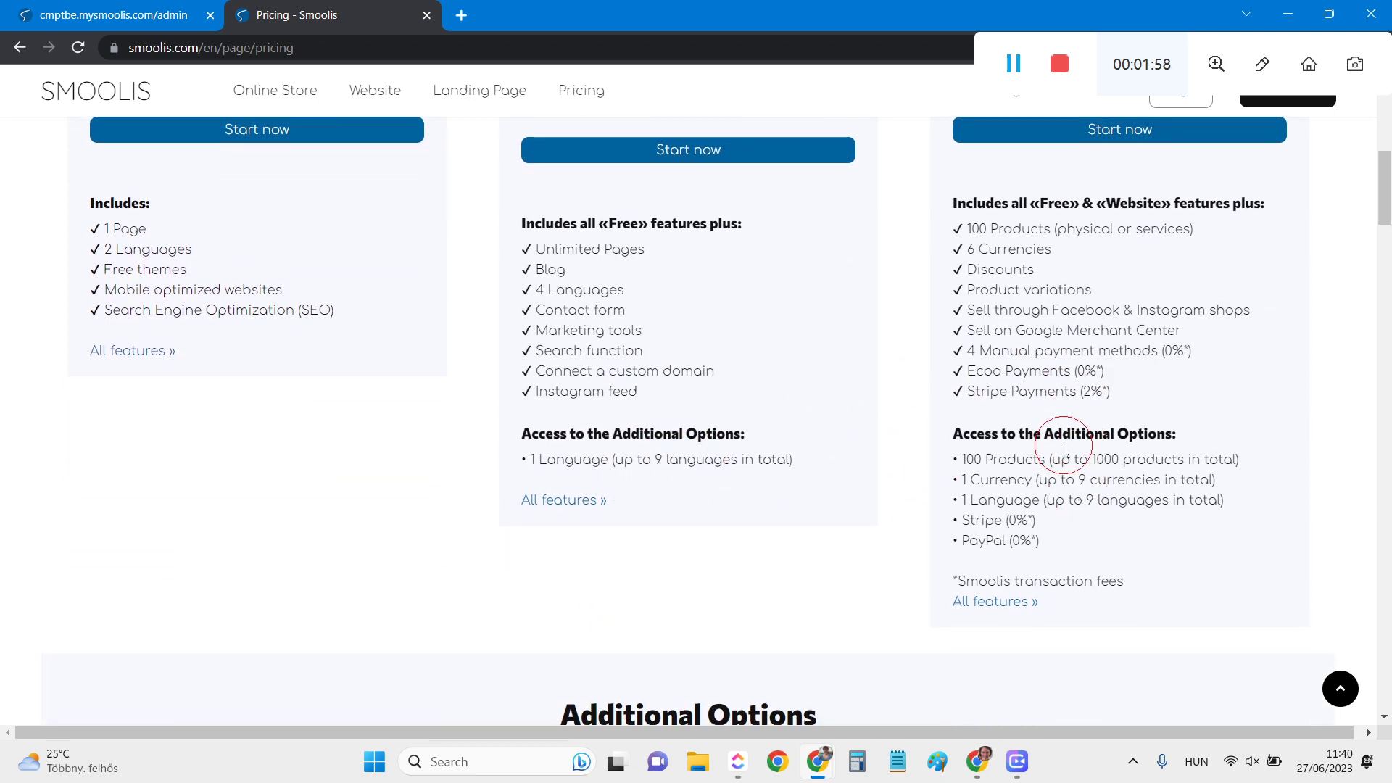
{"action": "scroll", "coordinate": [890, 253], "scroll_direction": "up", "scroll_amount": 1}
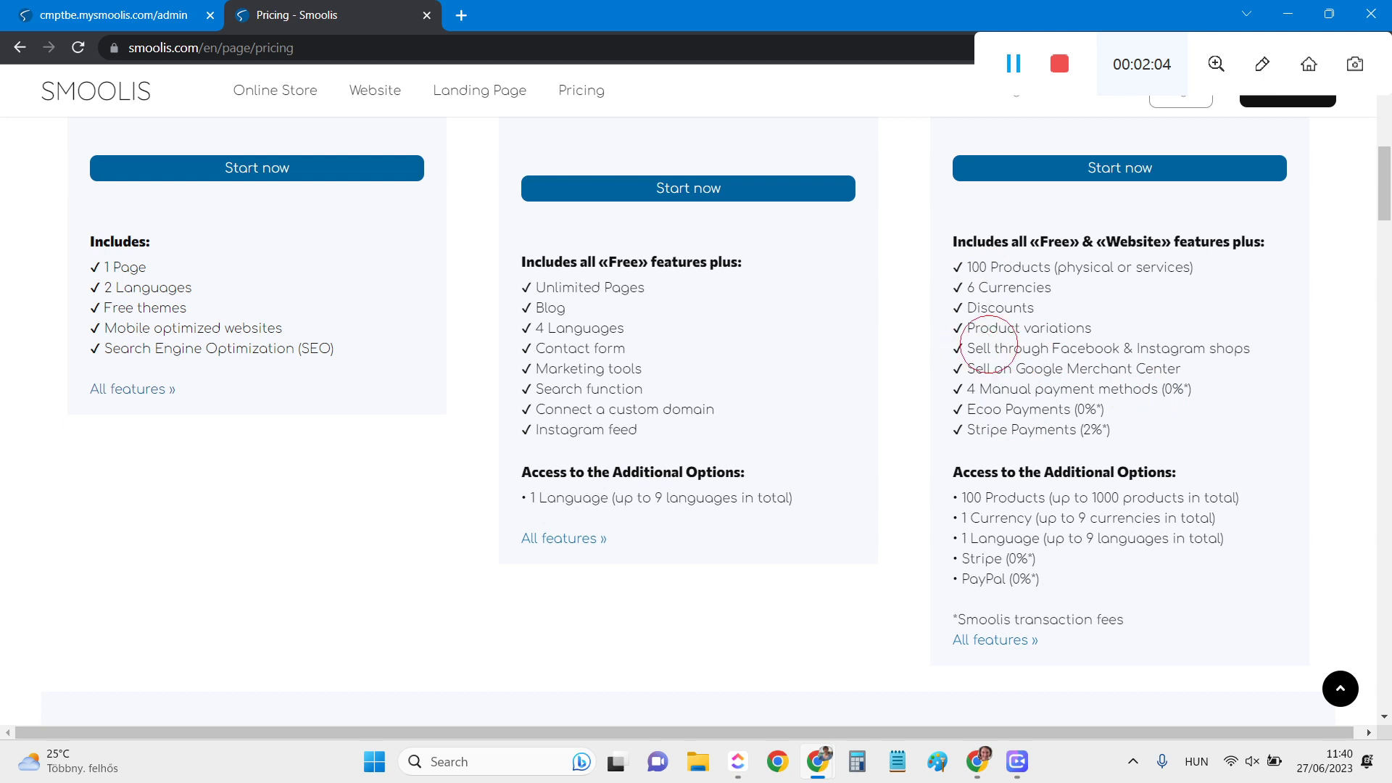
{"action": "scroll", "coordinate": [1192, 450], "scroll_direction": "down", "scroll_amount": 2}
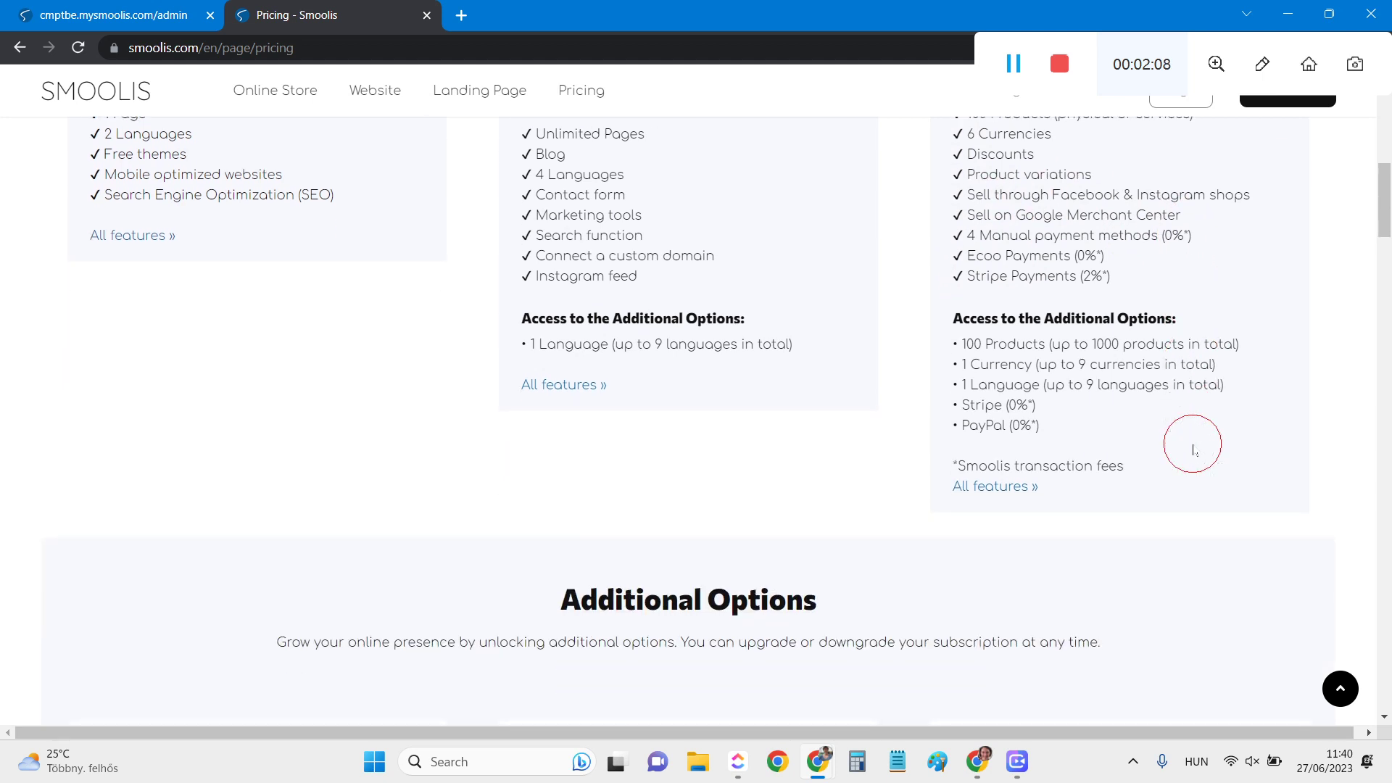
{"action": "scroll", "coordinate": [1192, 449], "scroll_direction": "up", "scroll_amount": 10}
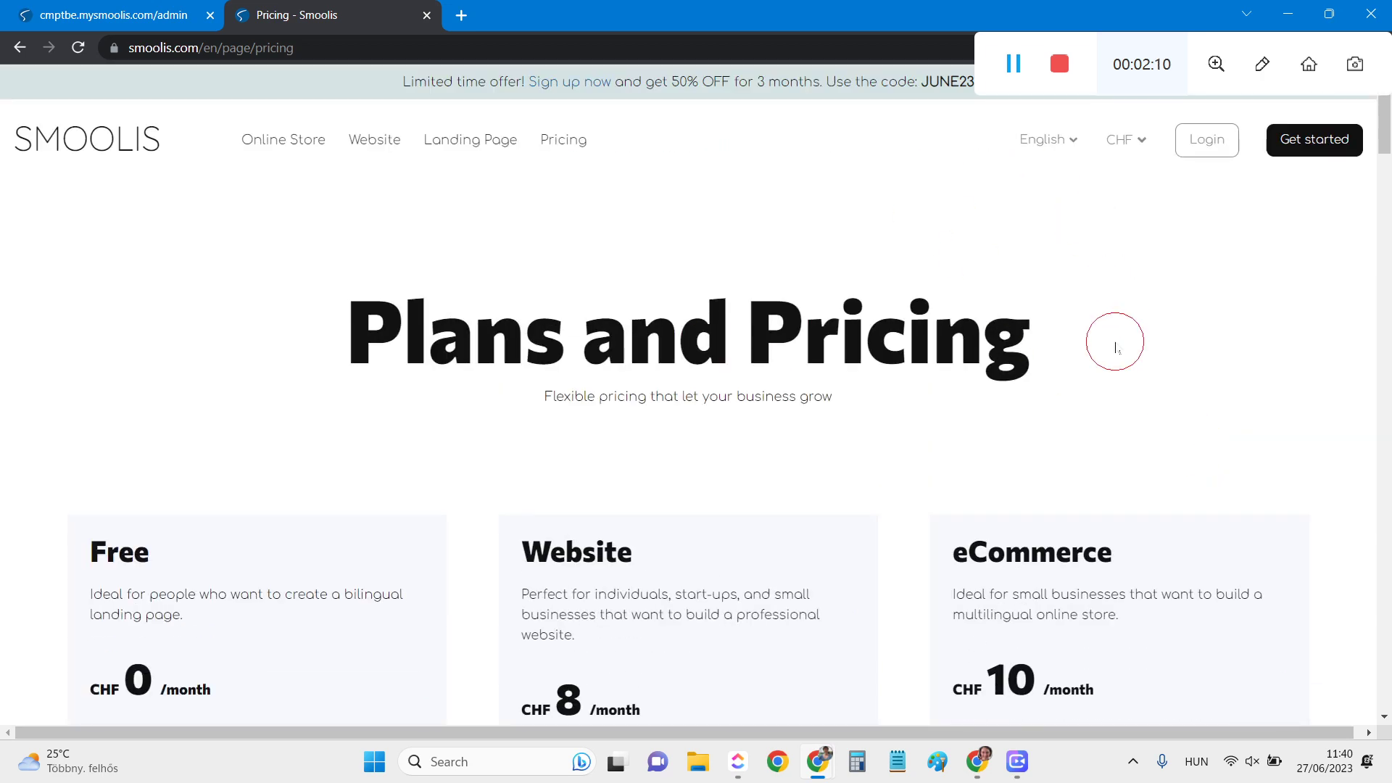
Step: Open the account sign-up form for the Free plan
{"action": "scroll", "coordinate": [1116, 348], "scroll_direction": "down", "scroll_amount": 2}
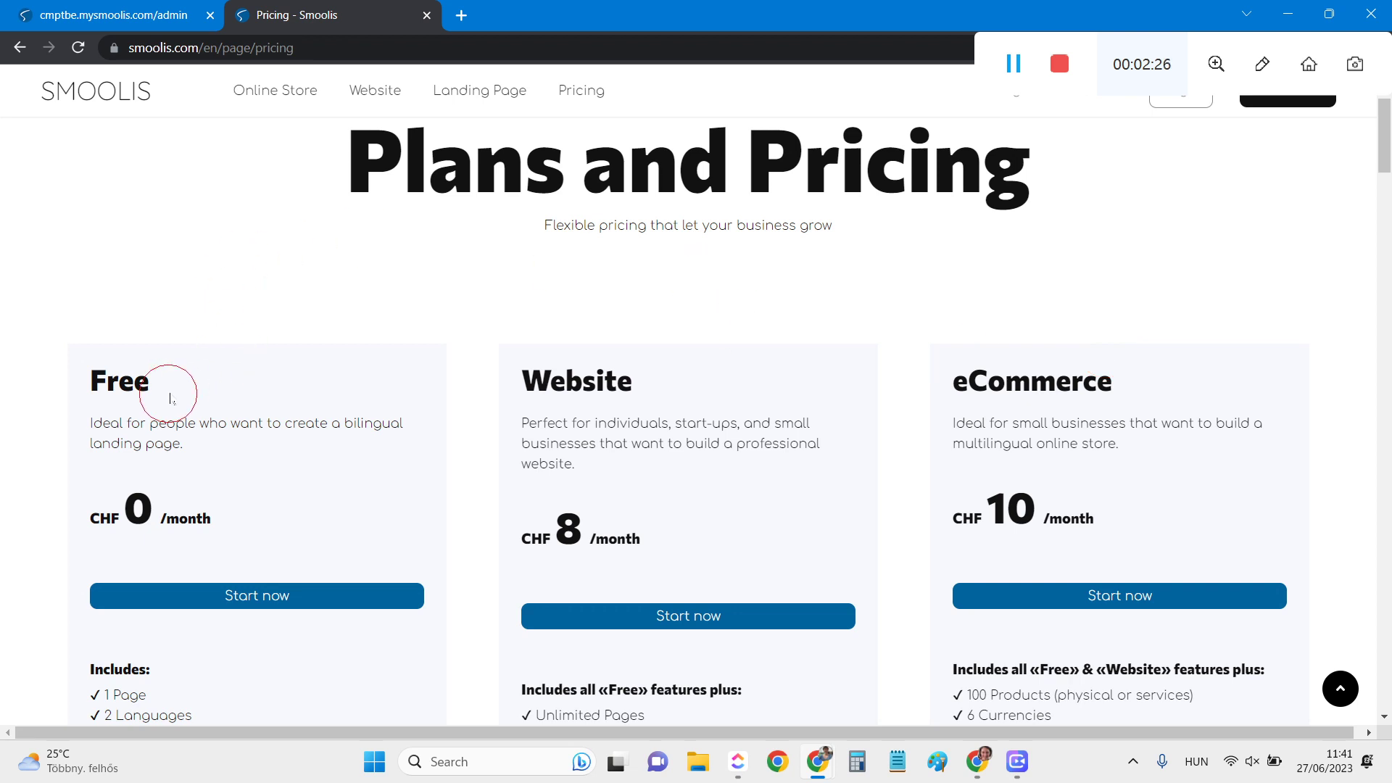
{"action": "scroll", "coordinate": [326, 406], "scroll_direction": "down", "scroll_amount": 3}
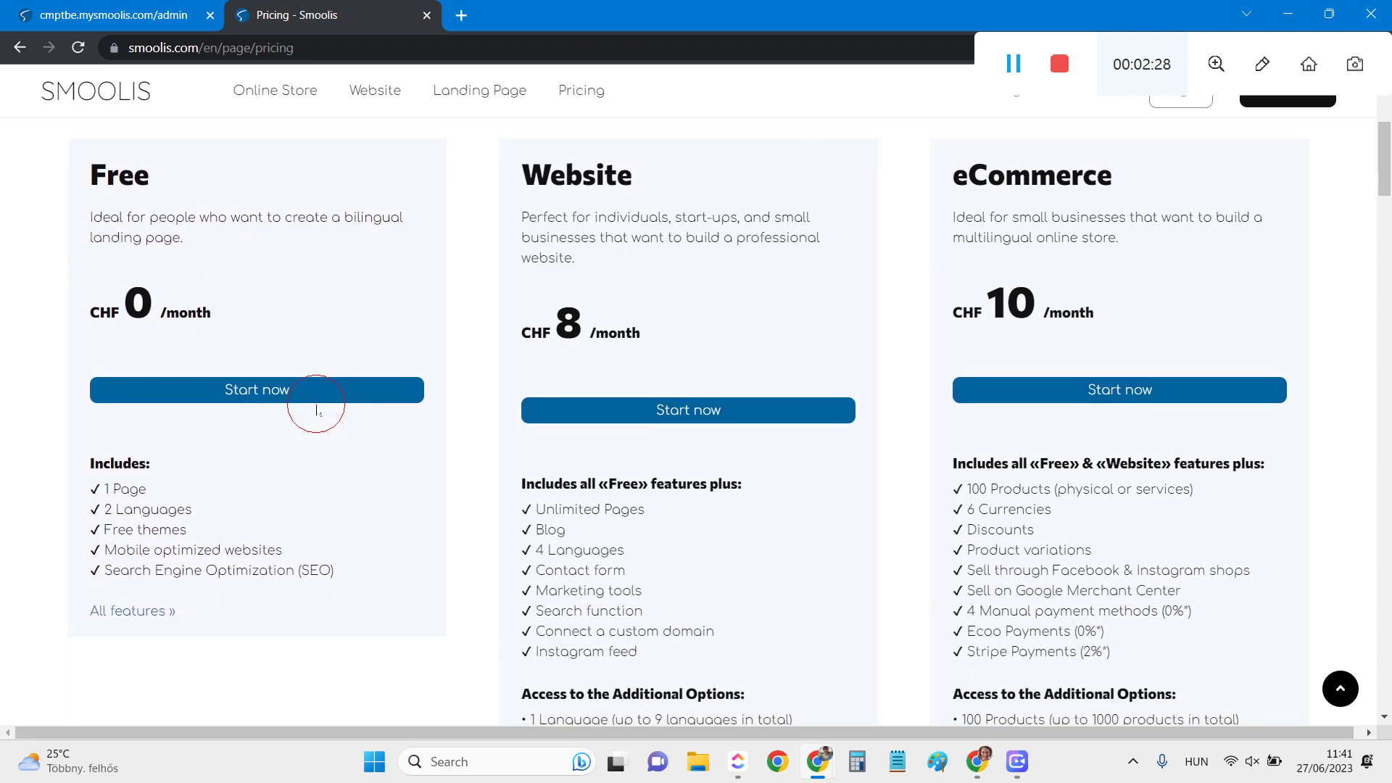
{"action": "left_click", "coordinate": [278, 387]}
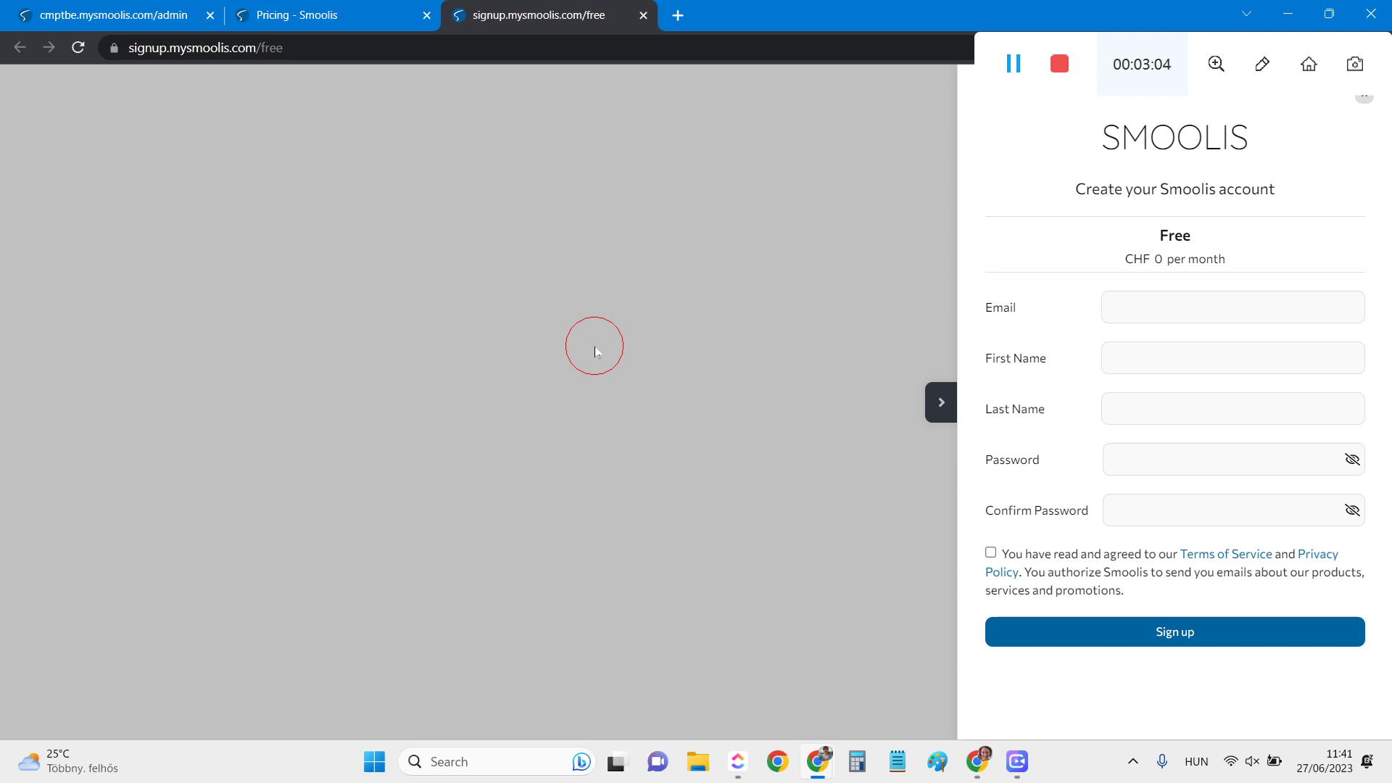
Step: Close the sign-up and pricing pages to return to the website's admin dashboard
{"action": "left_click", "coordinate": [643, 15]}
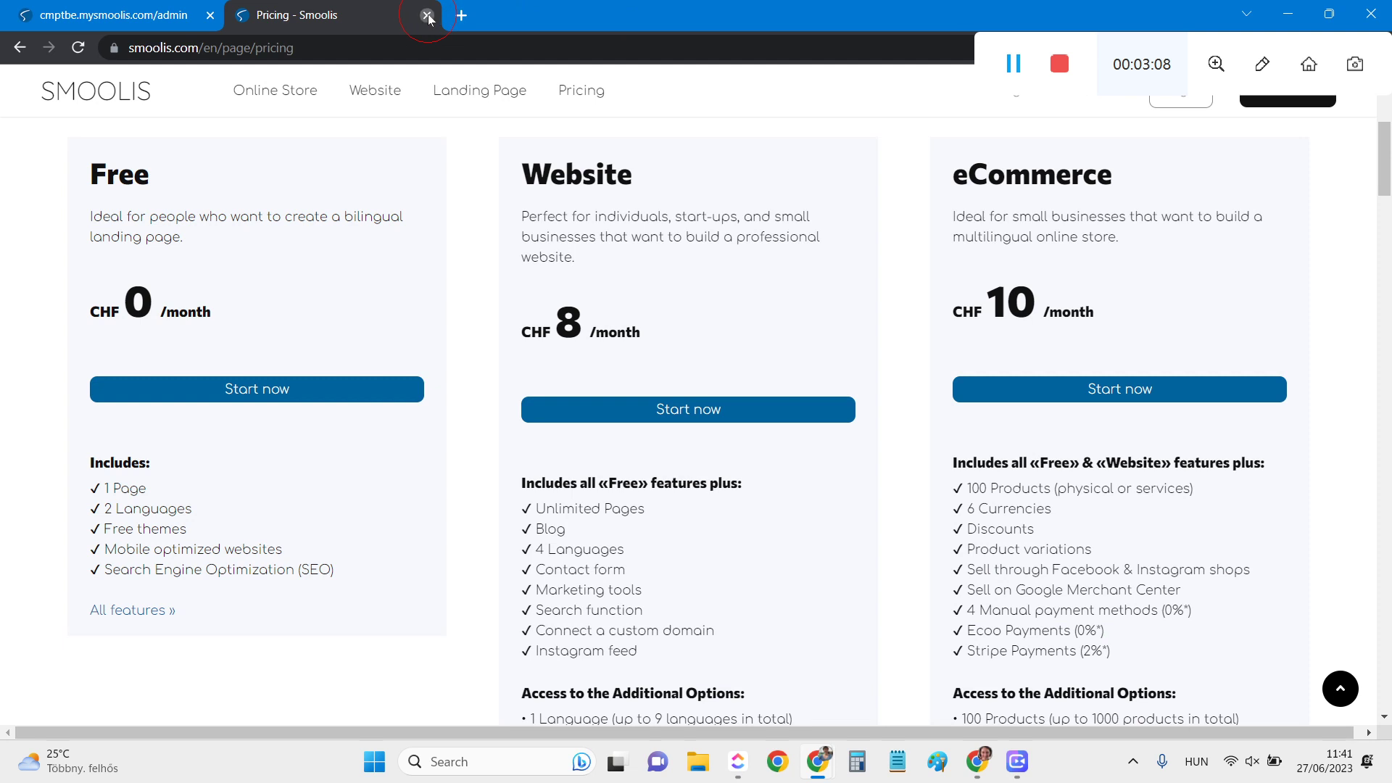
{"action": "left_click", "coordinate": [427, 15]}
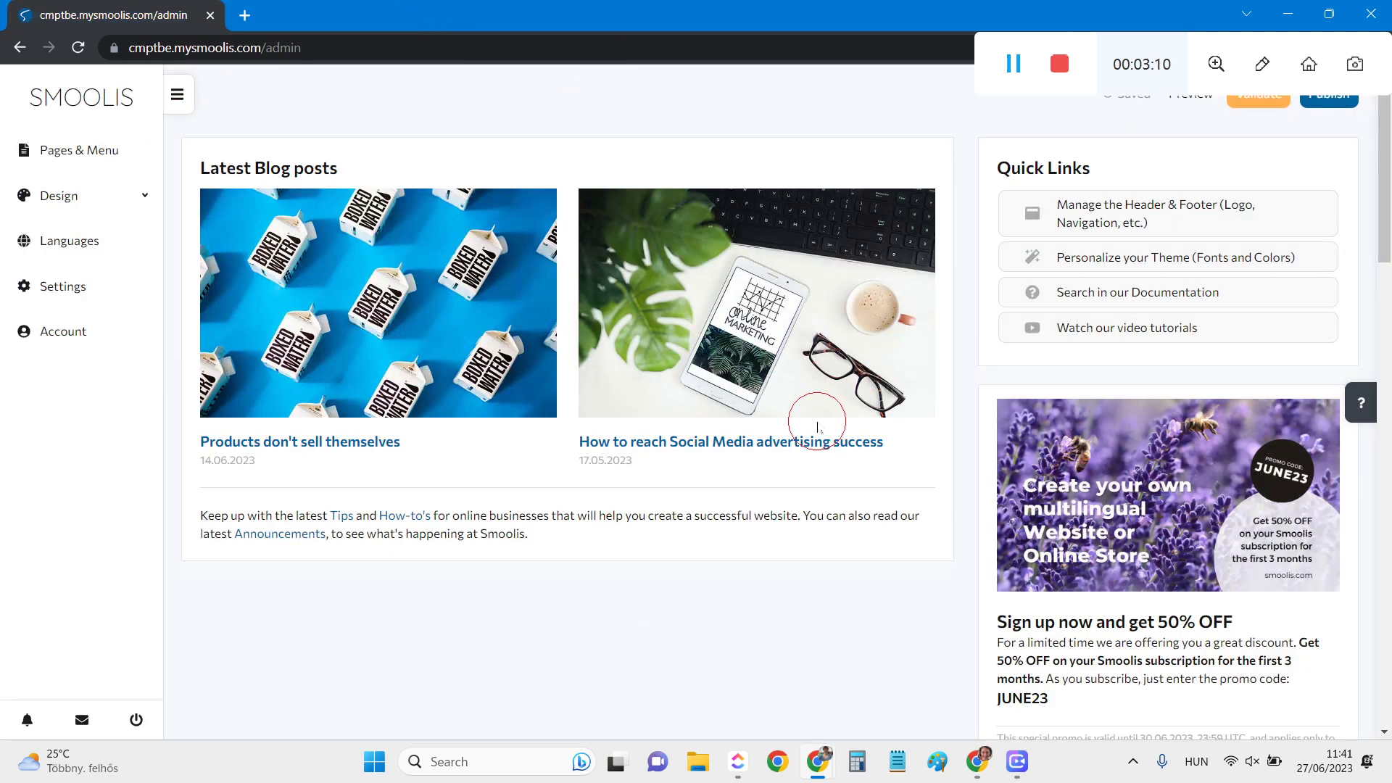
{"action": "left_click_drag", "start_coordinate": [1190, 44], "coordinate": [796, 6]}
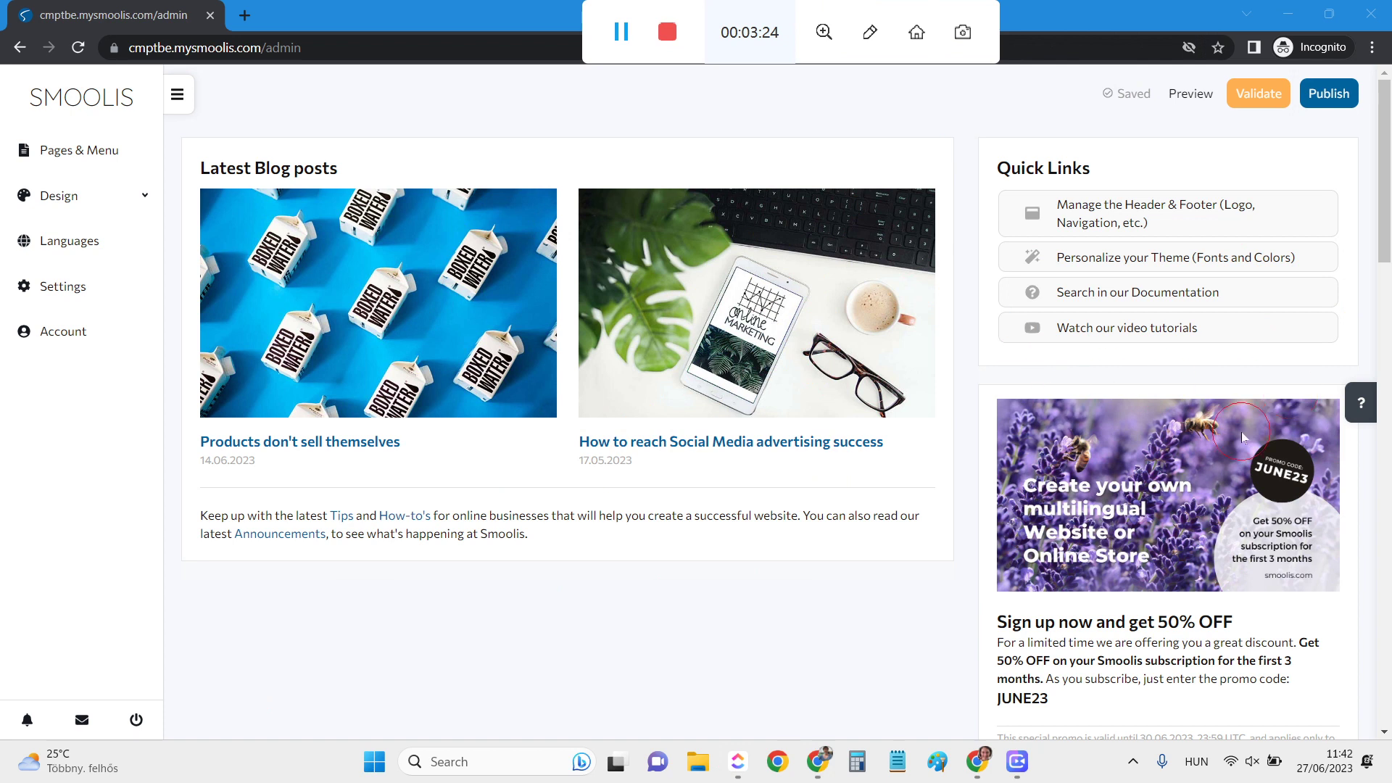
{"action": "left_click", "coordinate": [1261, 96]}
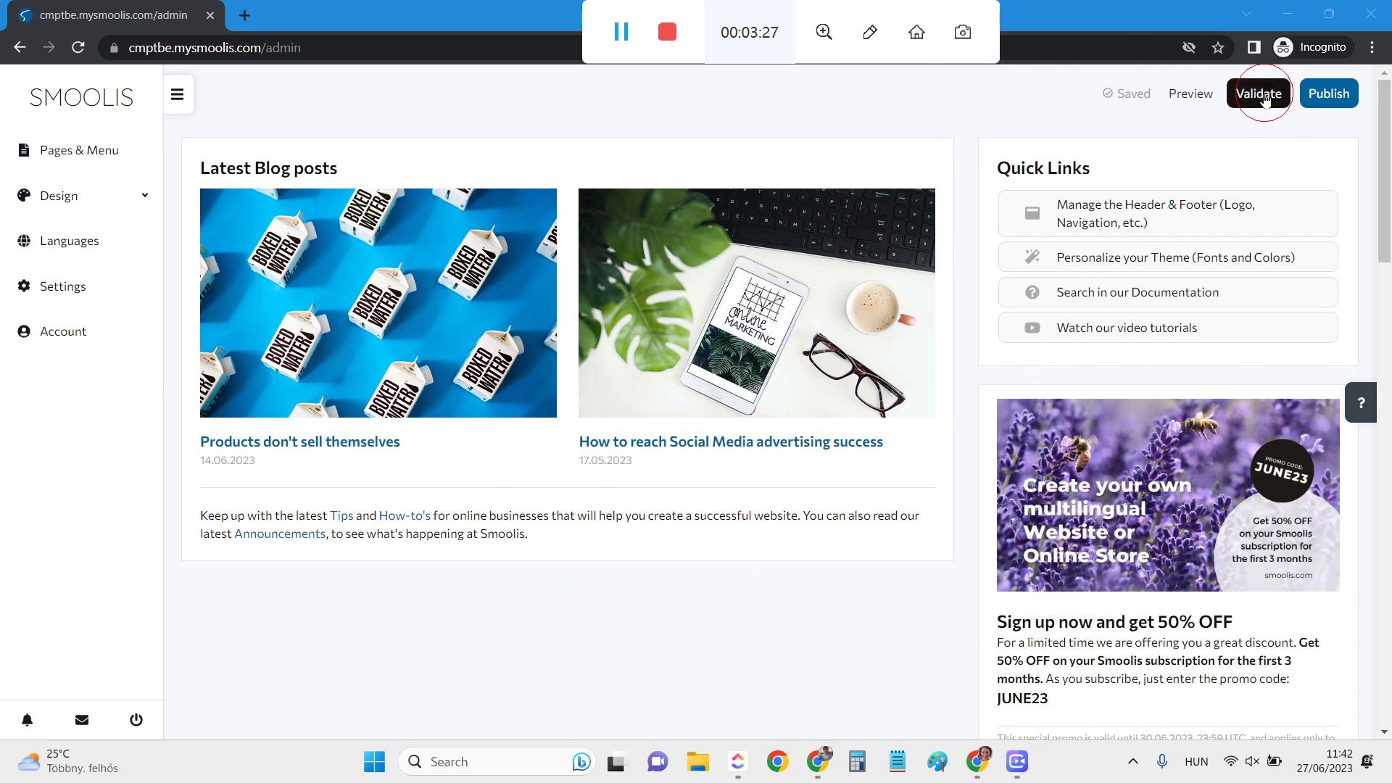
{"action": "left_click", "coordinate": [1253, 108]}
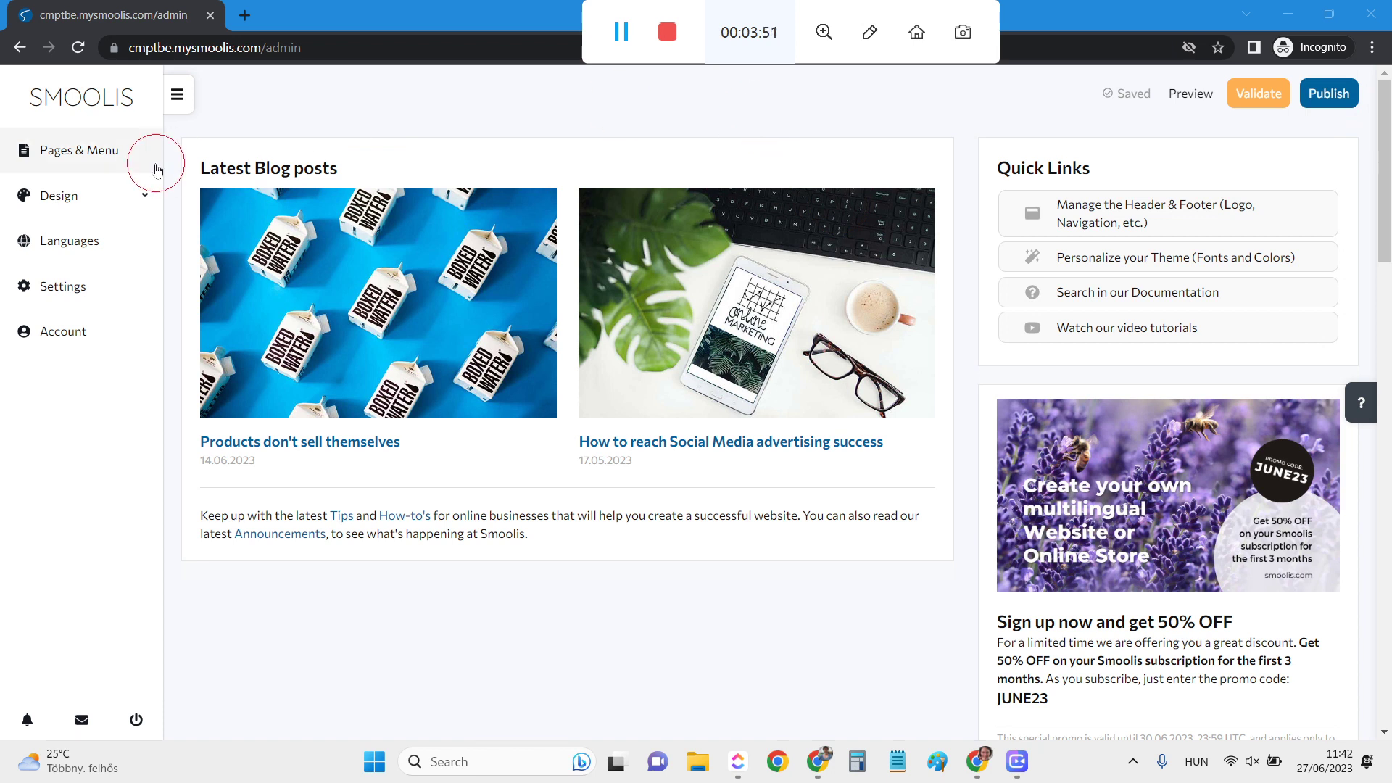
Step: Open the Themes section of the site design and examine the available themes and the active theme's home page preview
{"action": "left_click", "coordinate": [114, 201]}
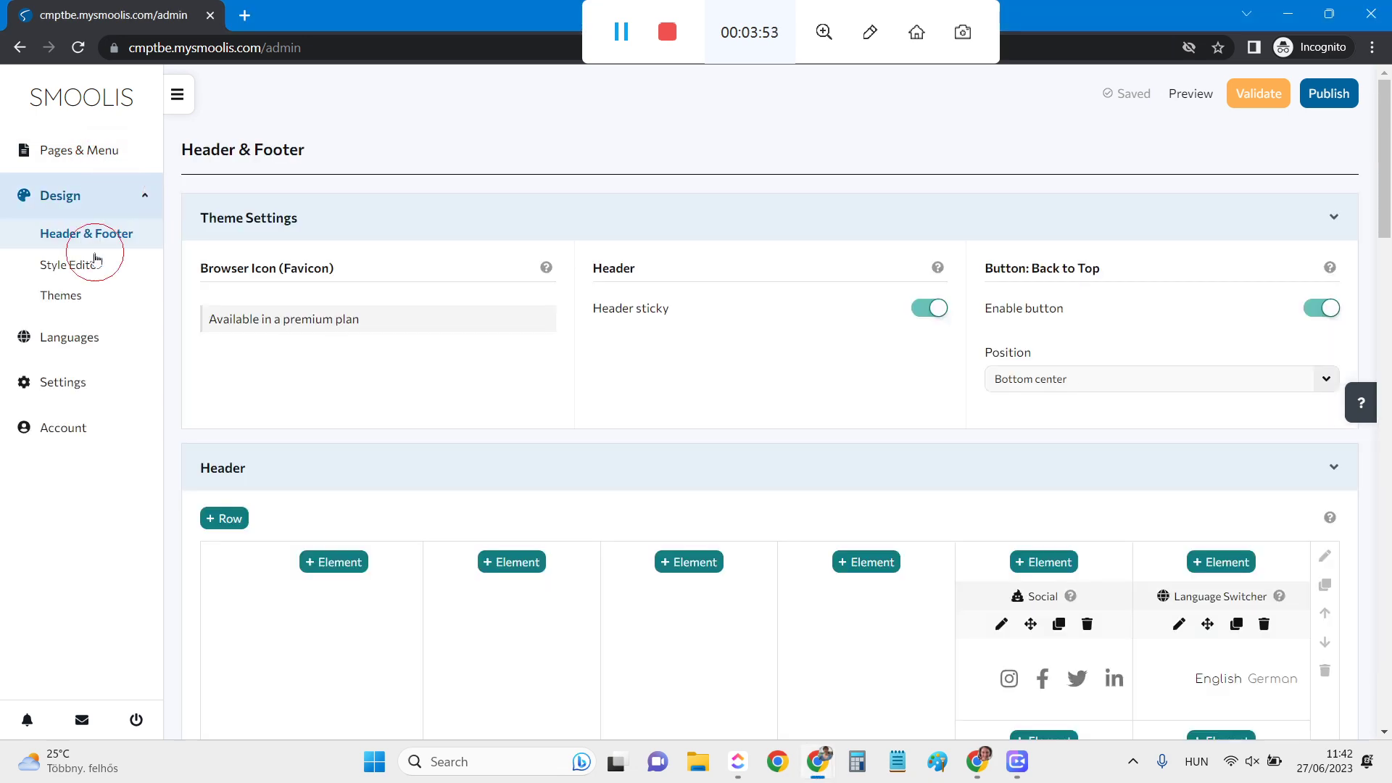
{"action": "left_click", "coordinate": [80, 296]}
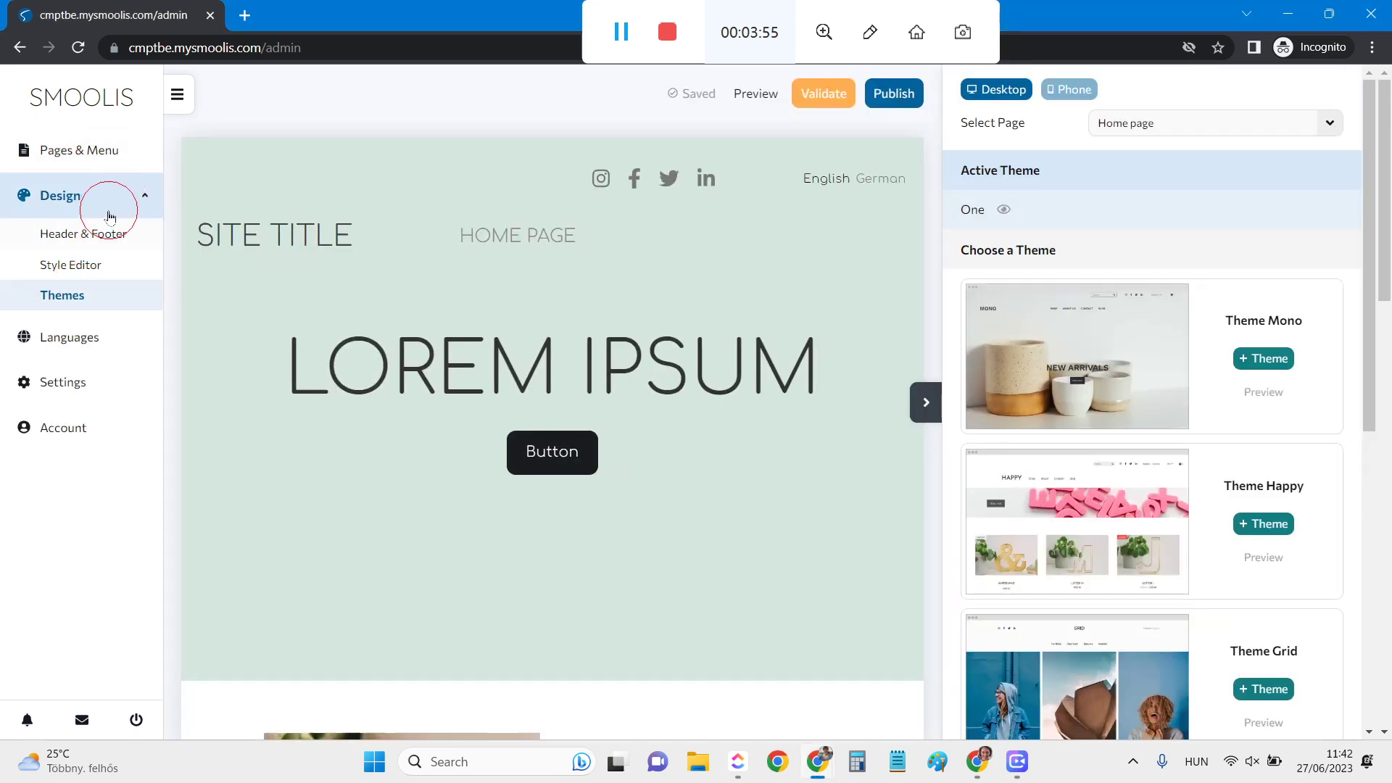
{"action": "scroll", "coordinate": [1066, 406], "scroll_direction": "down", "scroll_amount": 3}
{"action": "scroll", "coordinate": [1072, 426], "scroll_direction": "down", "scroll_amount": 5}
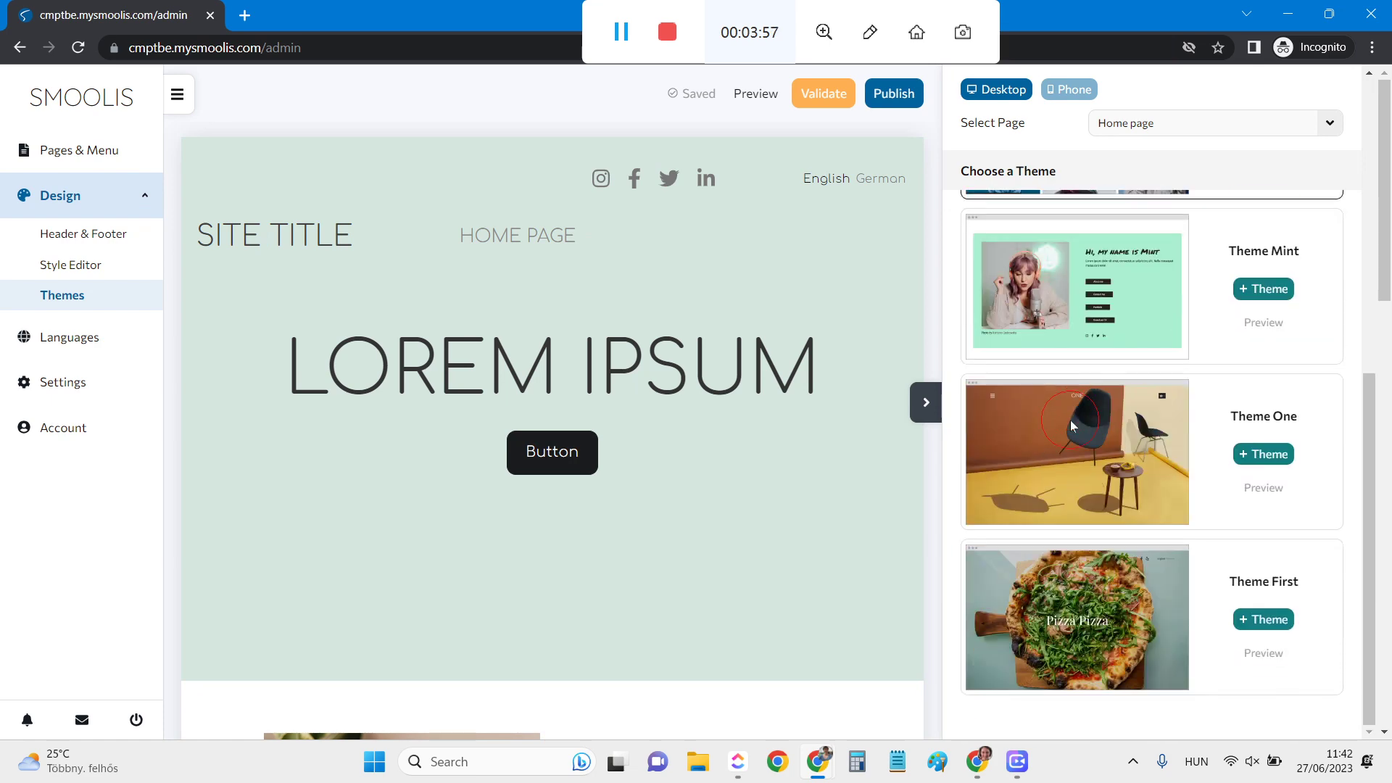
{"action": "scroll", "coordinate": [1071, 425], "scroll_direction": "up", "scroll_amount": 8}
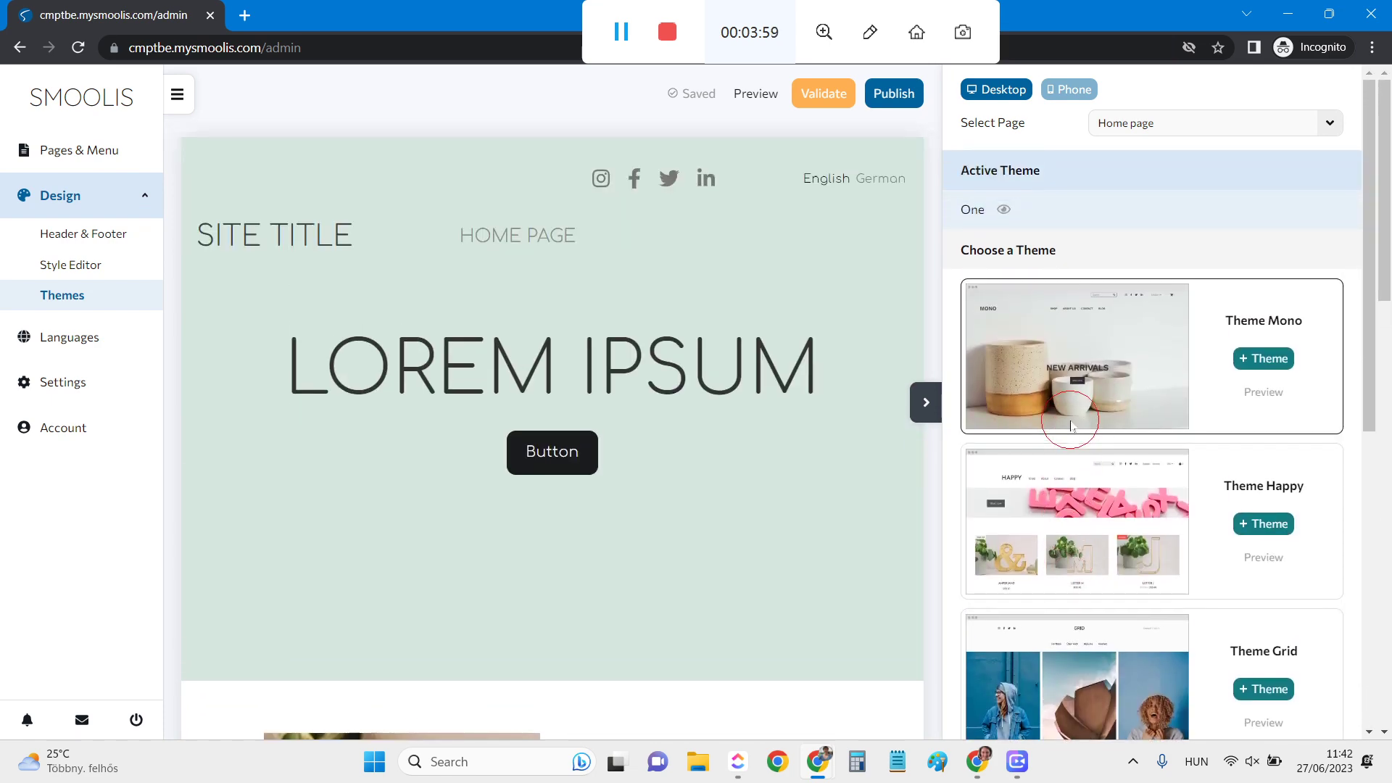
{"action": "scroll", "coordinate": [1071, 426], "scroll_direction": "down", "scroll_amount": 1}
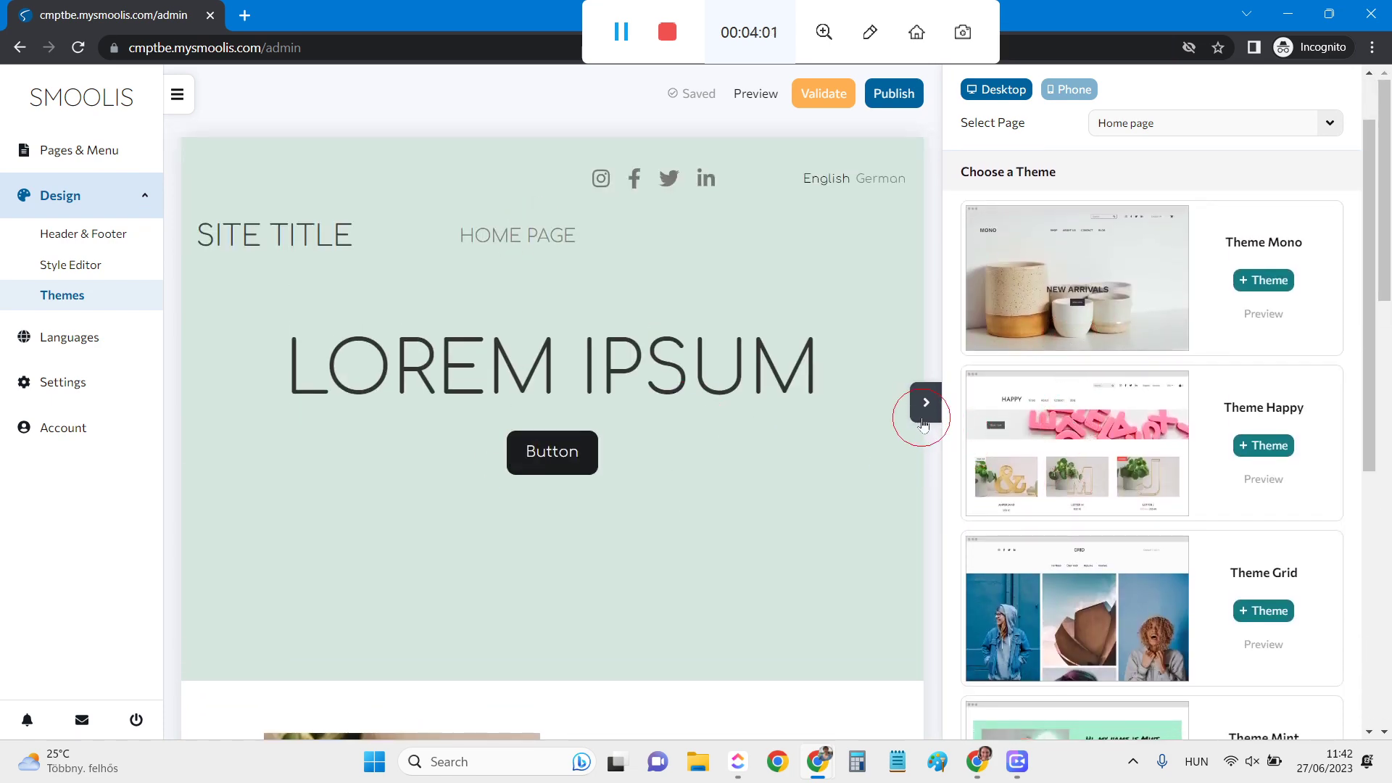
{"action": "scroll", "coordinate": [637, 491], "scroll_direction": "down", "scroll_amount": 4}
{"action": "scroll", "coordinate": [638, 489], "scroll_direction": "down", "scroll_amount": 4}
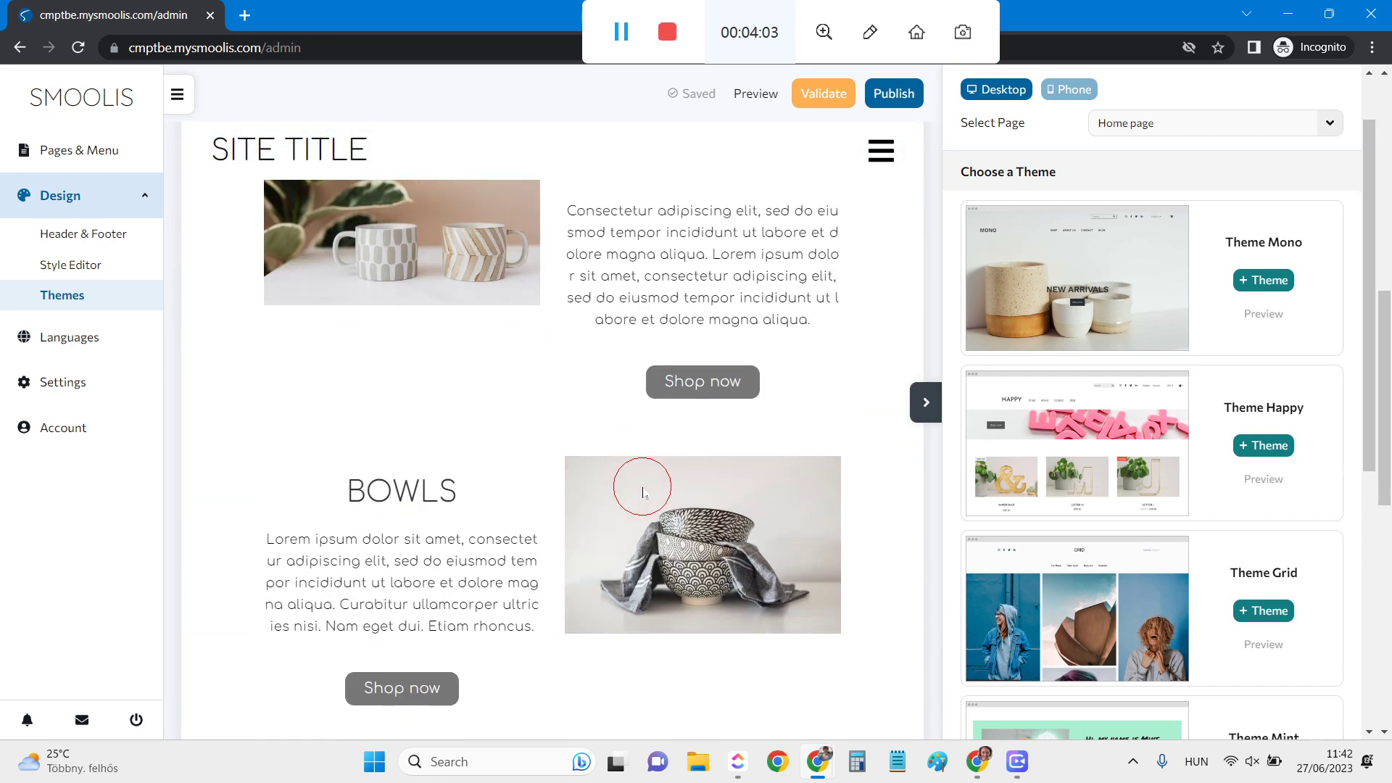
{"action": "scroll", "coordinate": [801, 611], "scroll_direction": "down", "scroll_amount": 3}
{"action": "scroll", "coordinate": [801, 611], "scroll_direction": "down", "scroll_amount": 2}
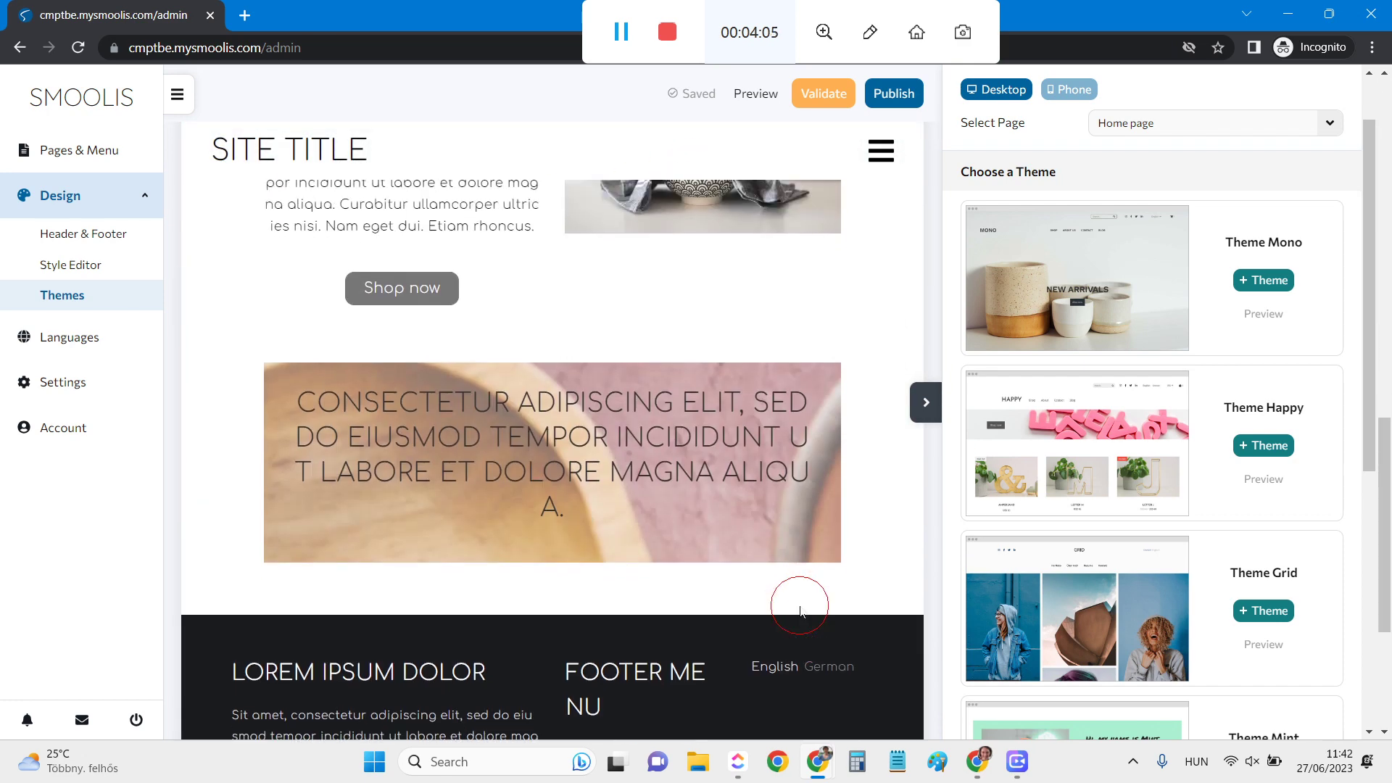
Step: Open the Style Editor and set the header layout to the vertical side header
{"action": "left_click", "coordinate": [66, 274]}
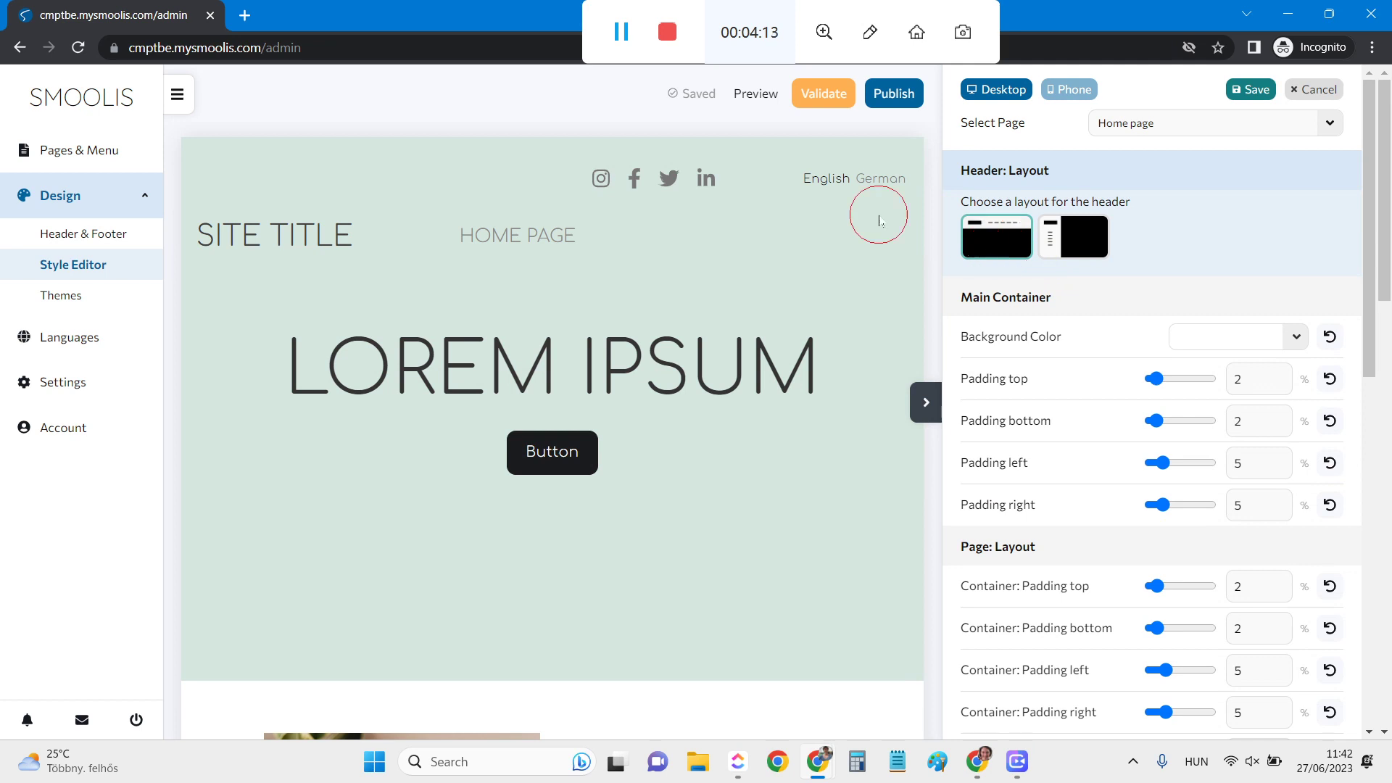
{"action": "left_click", "coordinate": [1057, 239]}
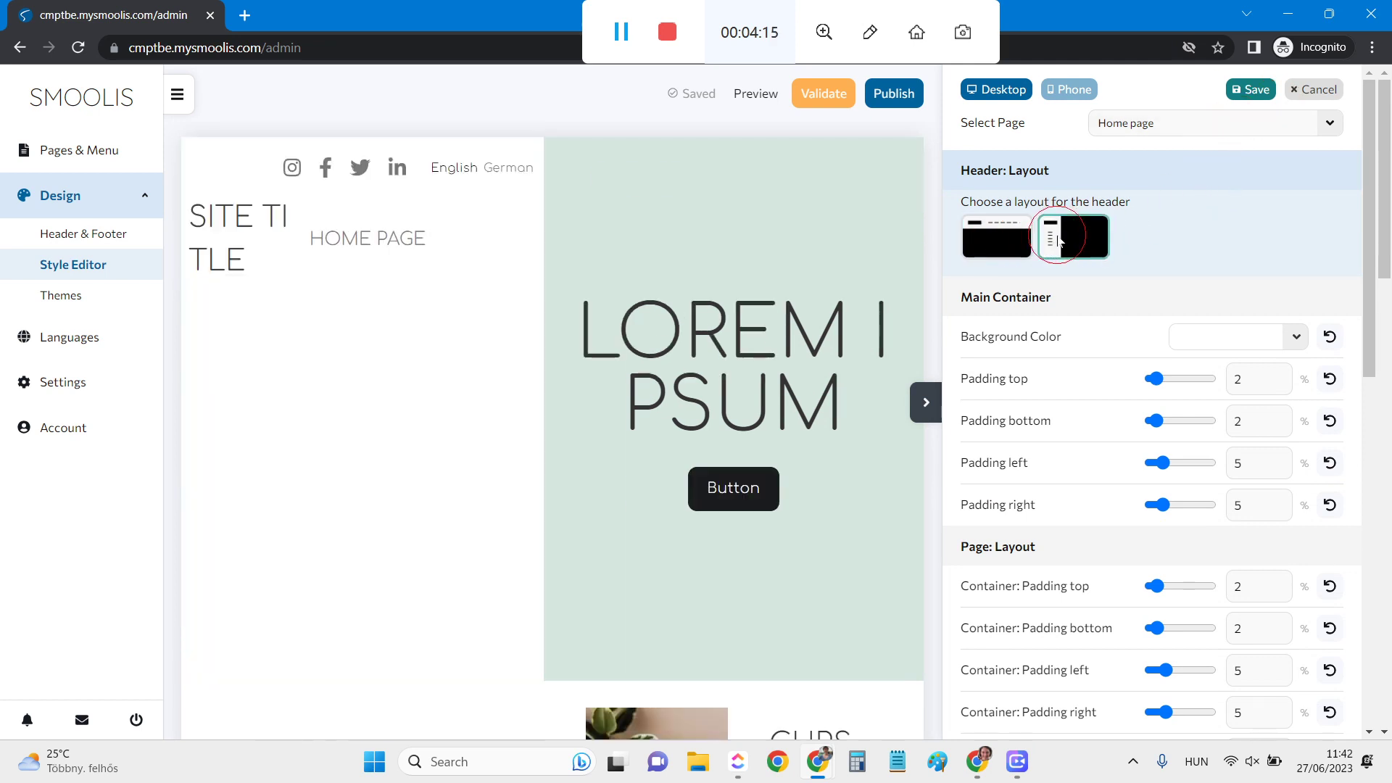
Step: Set the header layout to the horizontal header above the page content
{"action": "left_click", "coordinate": [994, 241]}
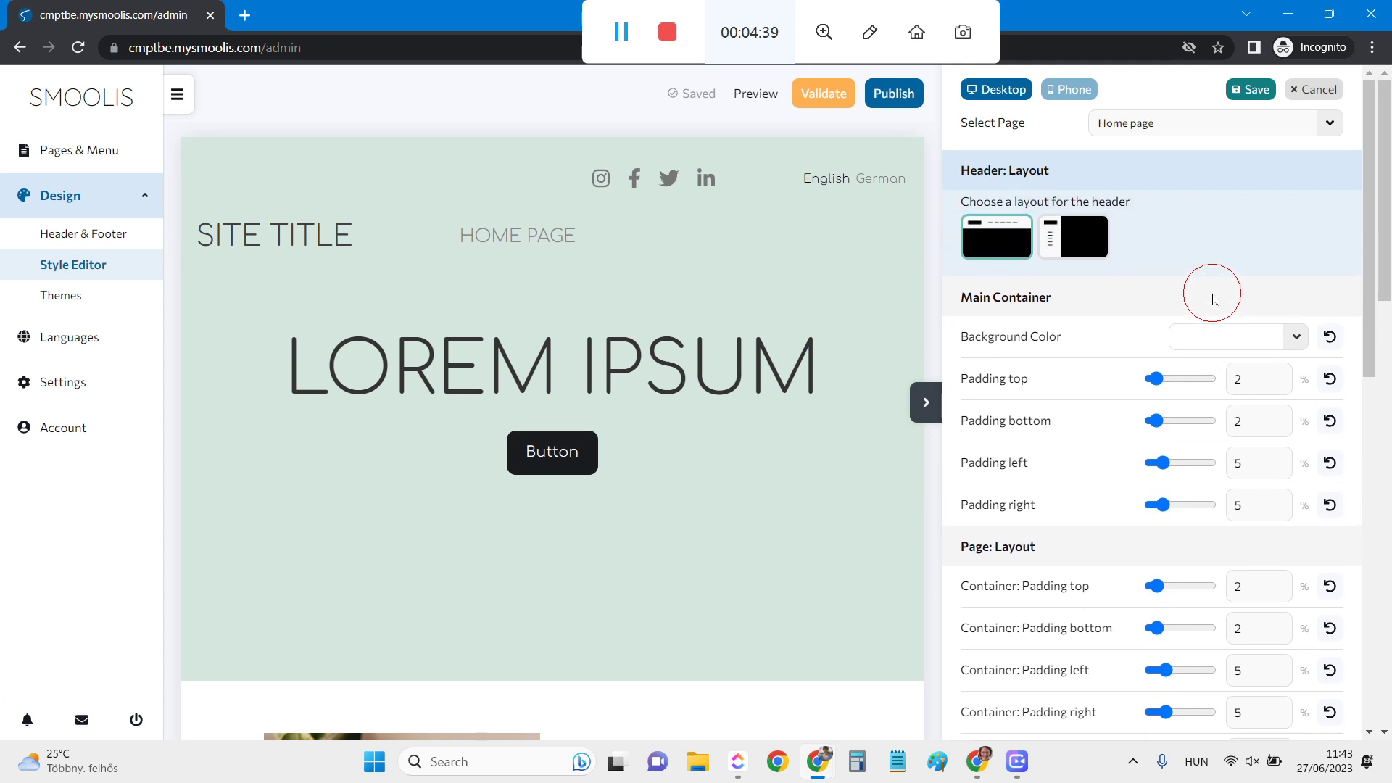
Step: Examine the style options for the Home page's language switcher, activated-banner header container and header banner
{"action": "left_click", "coordinate": [870, 184]}
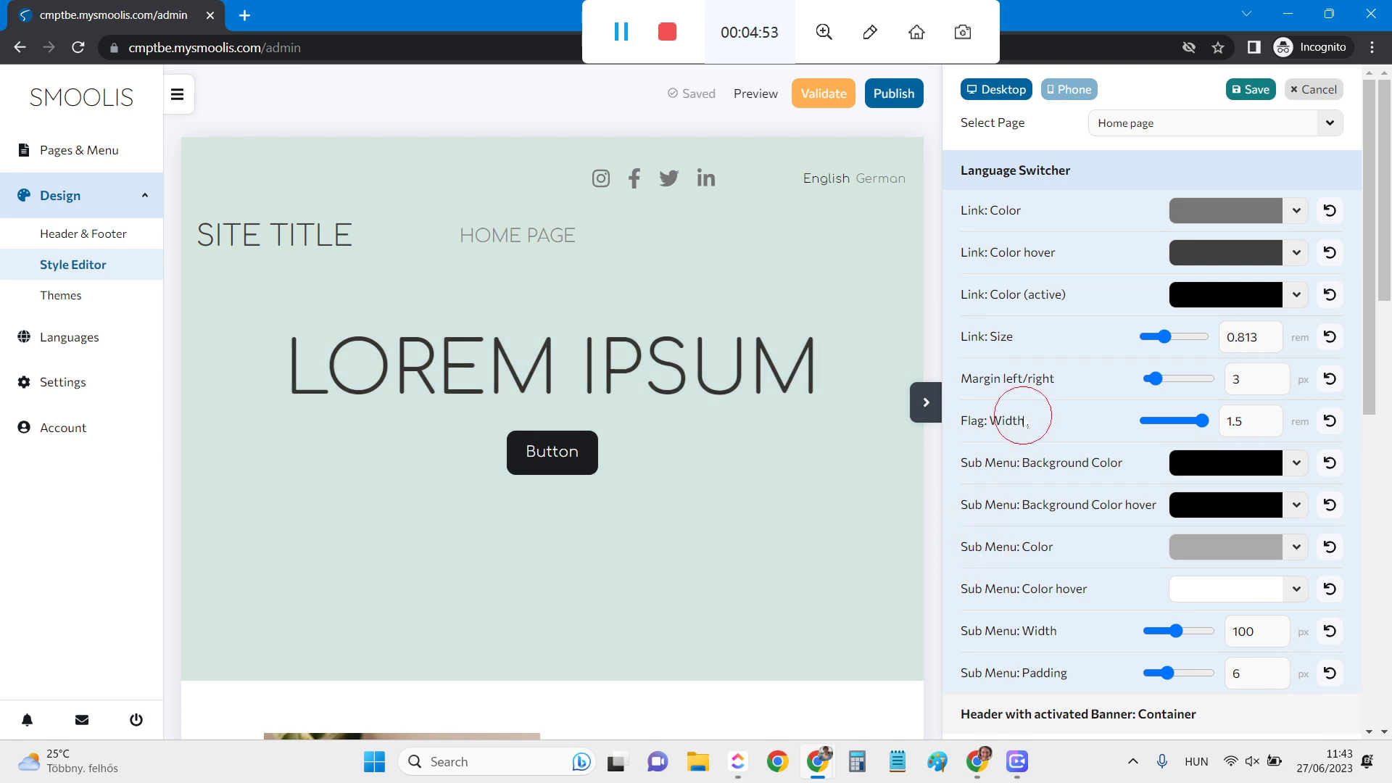
{"action": "scroll", "coordinate": [1211, 602], "scroll_direction": "down", "scroll_amount": 1}
{"action": "scroll", "coordinate": [1211, 603], "scroll_direction": "down", "scroll_amount": 3}
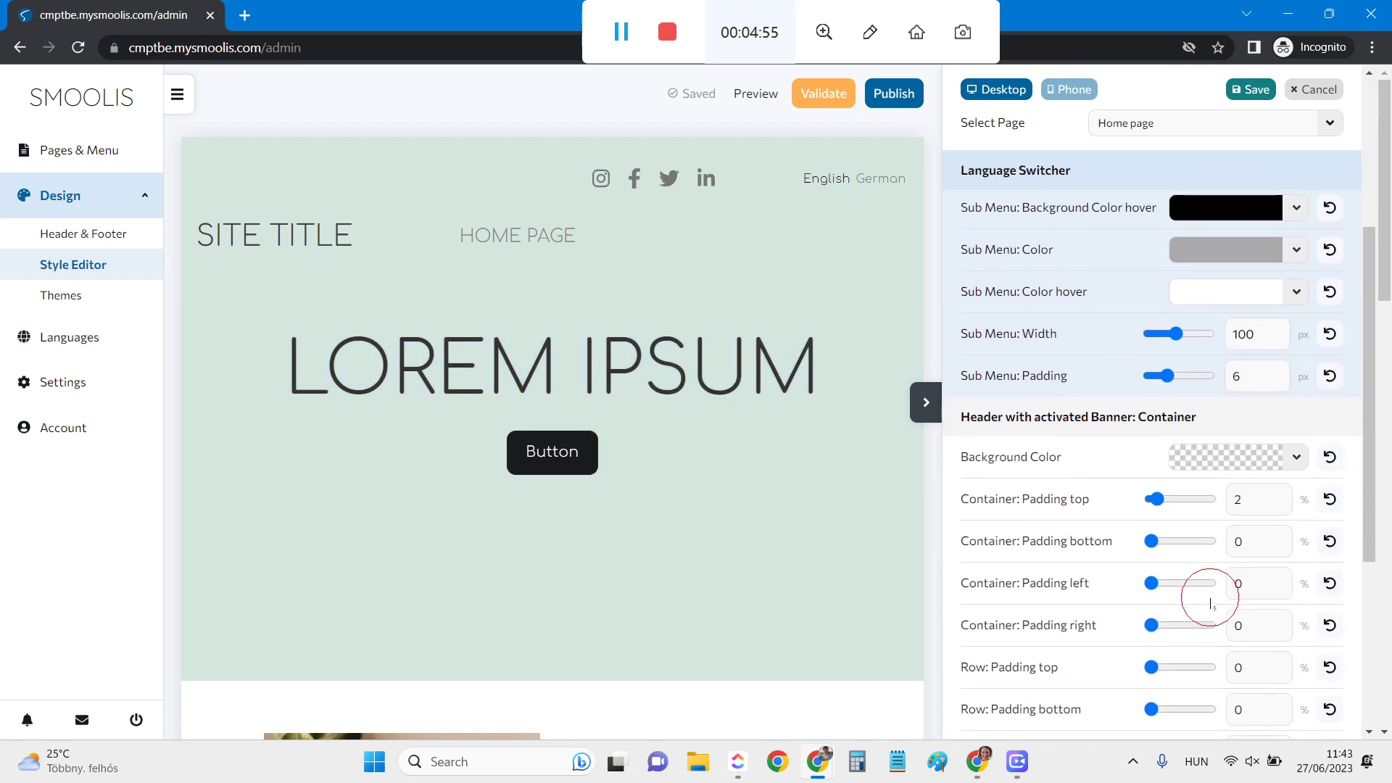
{"action": "scroll", "coordinate": [1211, 603], "scroll_direction": "up", "scroll_amount": 4}
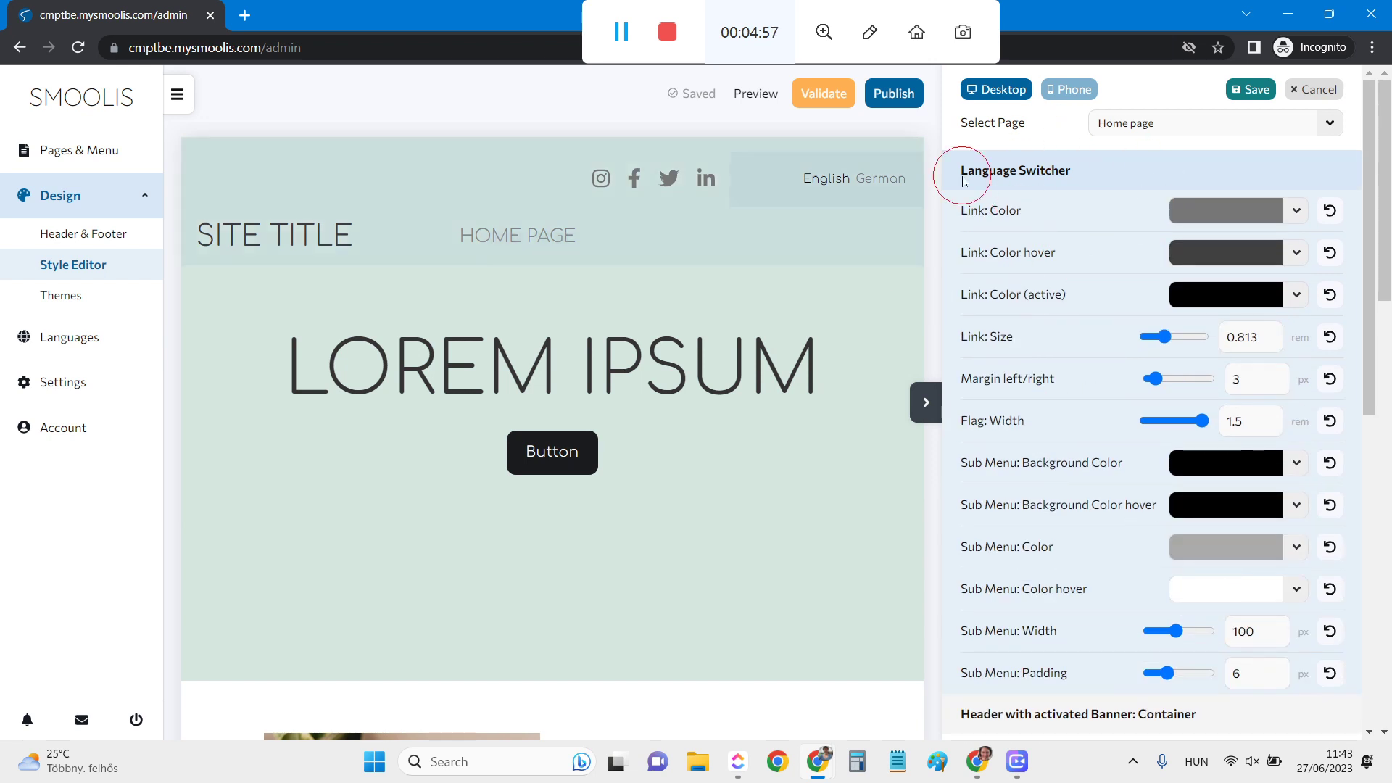
{"action": "left_click", "coordinate": [744, 591]}
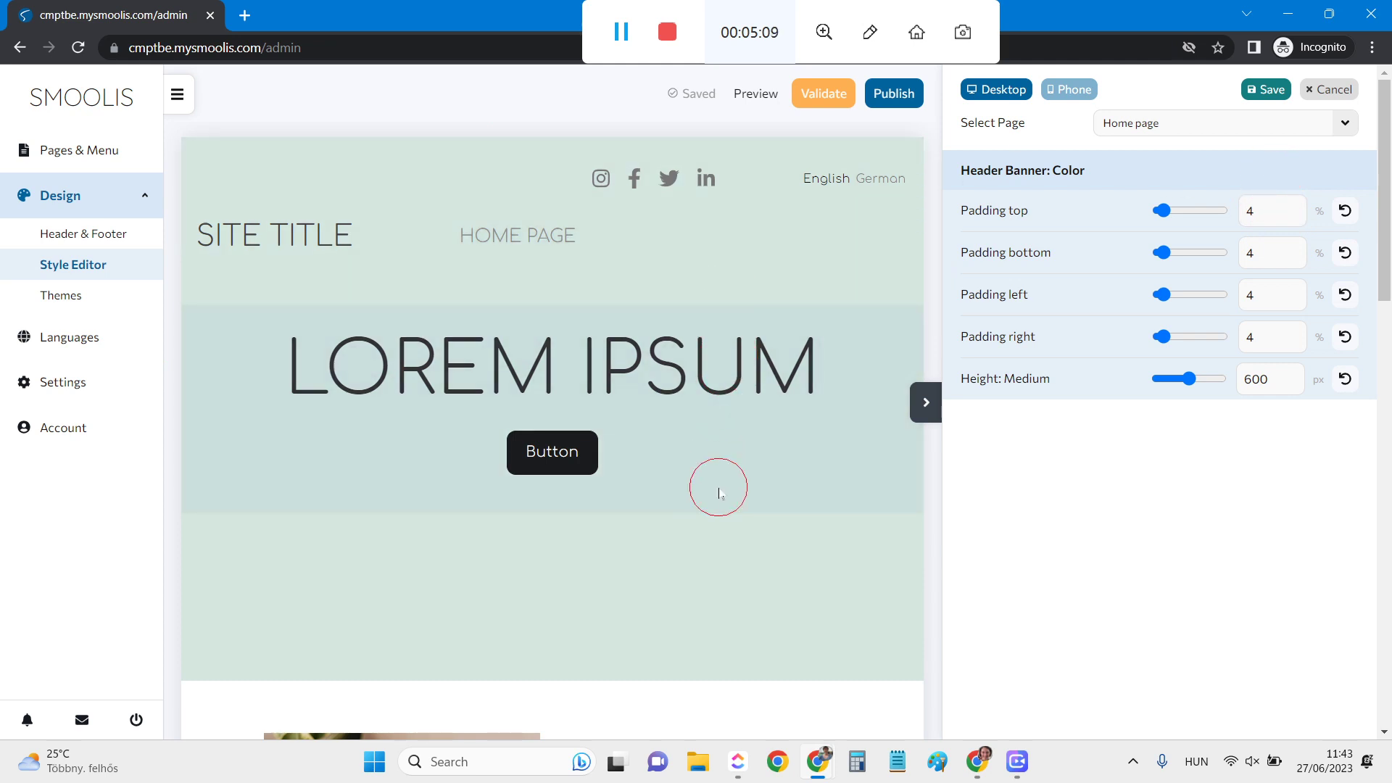
Step: Select the Shopping Cart page for styling and set its main container background color to dark red
{"action": "left_click", "coordinate": [1227, 134]}
{"action": "left_click", "coordinate": [1196, 212]}
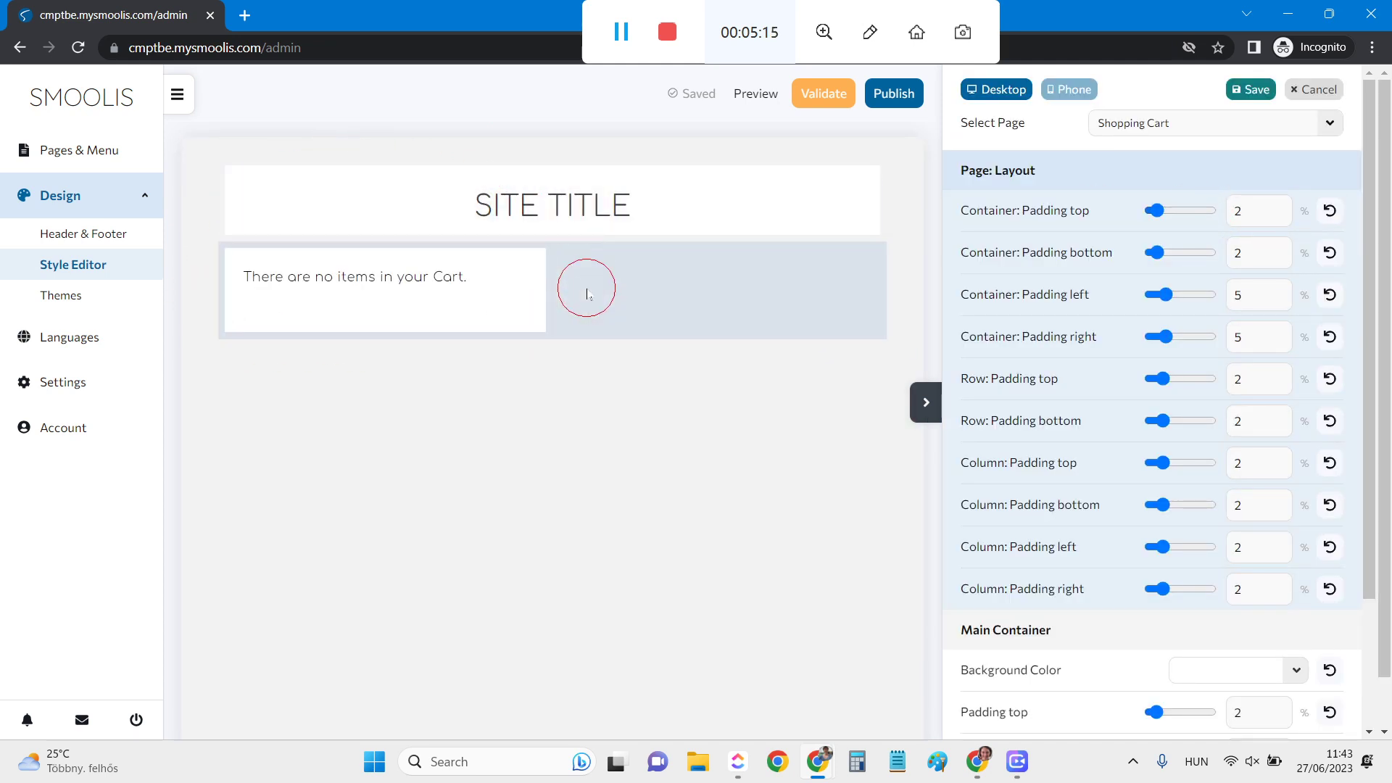
{"action": "scroll", "coordinate": [1051, 663], "scroll_direction": "down", "scroll_amount": 2}
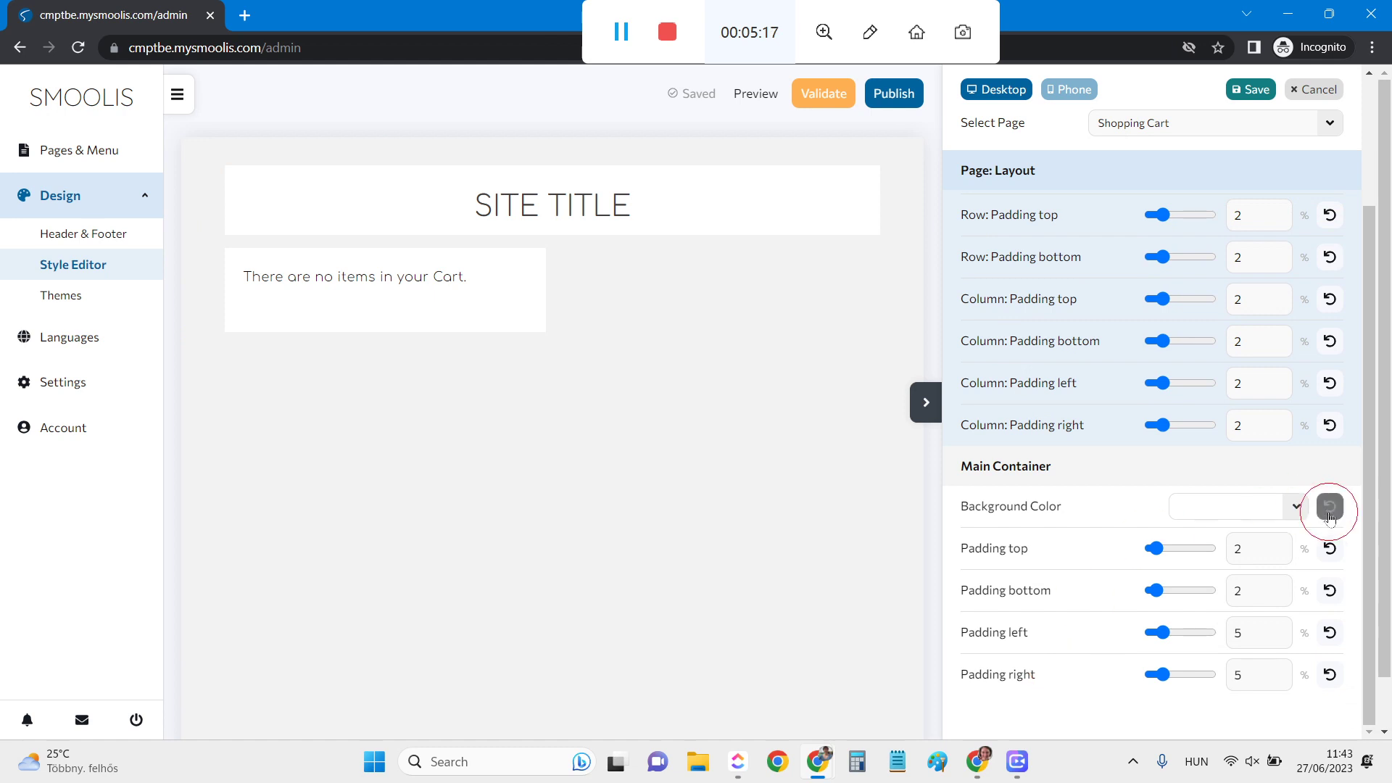
{"action": "left_click", "coordinate": [1296, 507]}
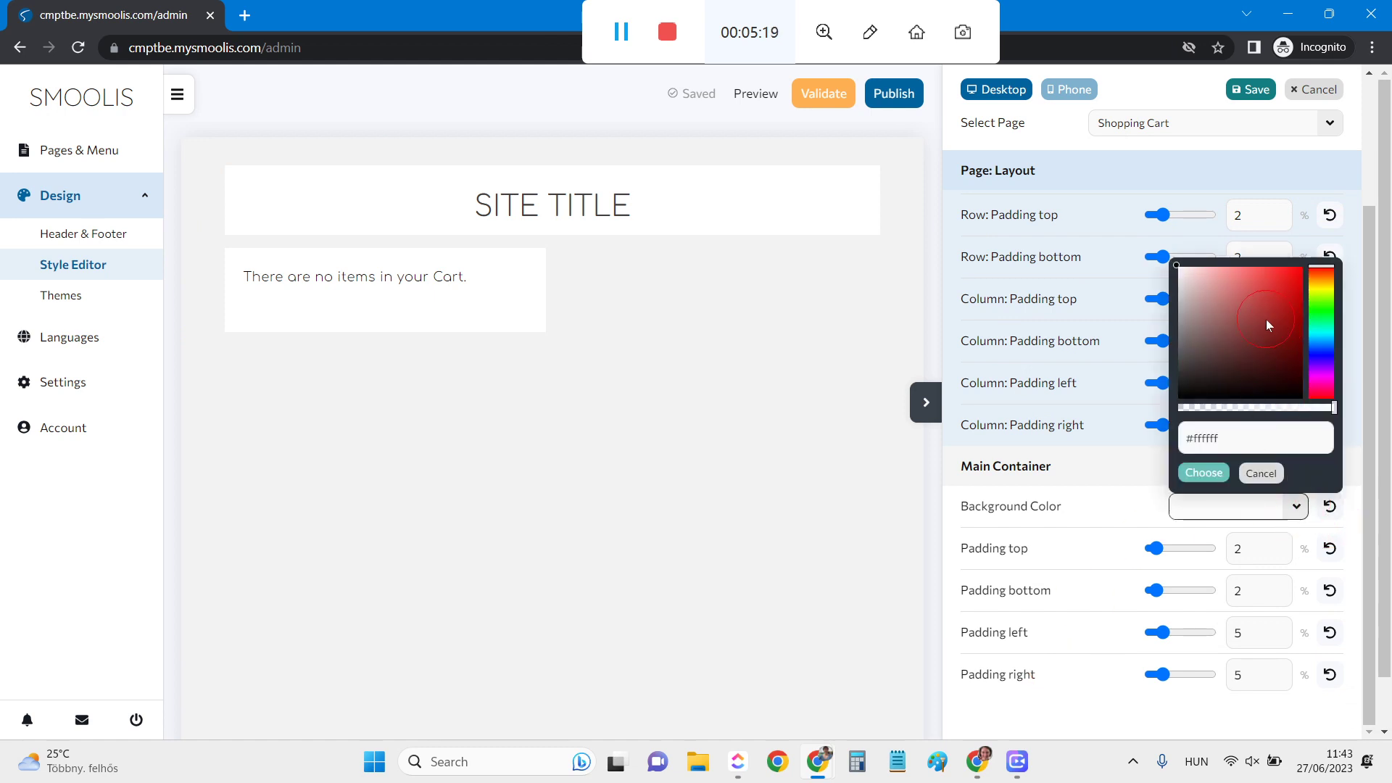
{"action": "left_click", "coordinate": [1267, 324]}
{"action": "left_click", "coordinate": [1216, 475]}
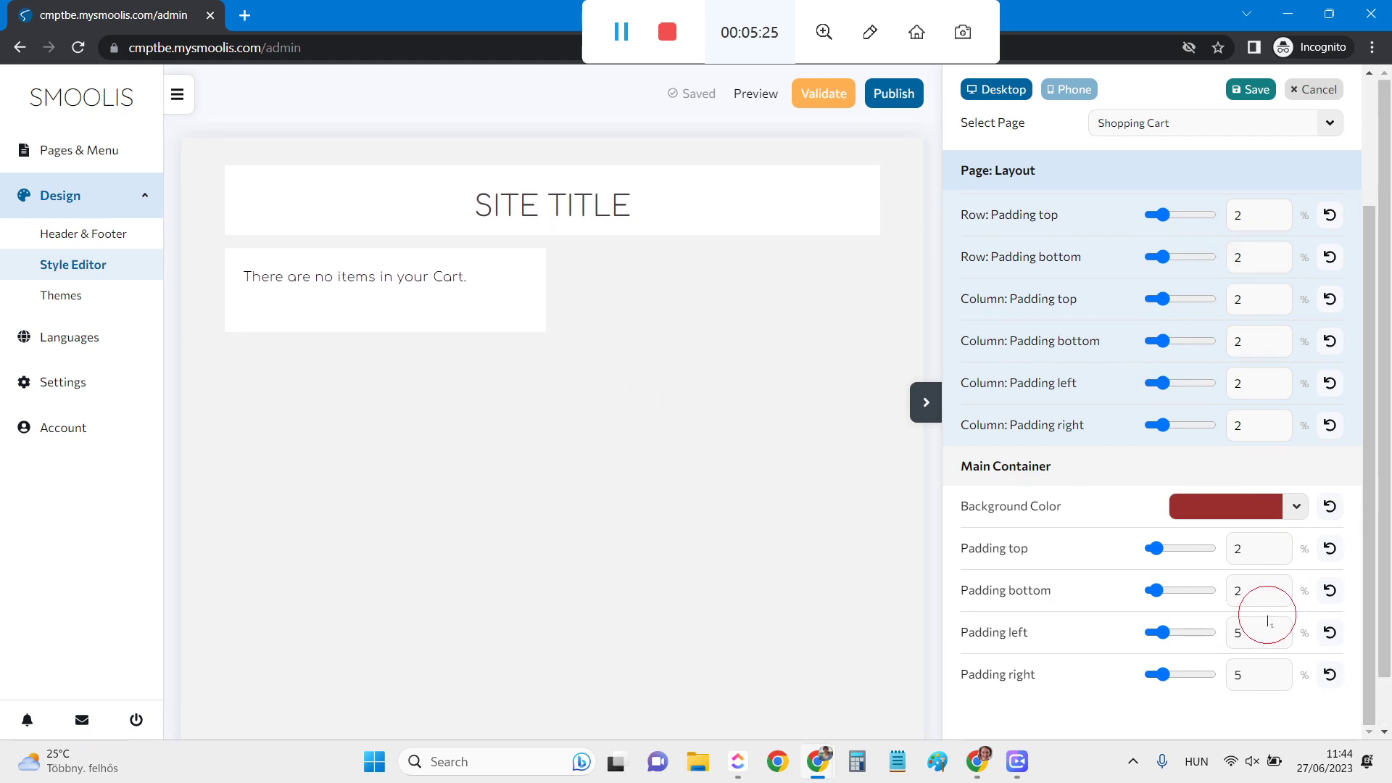
Step: Review the Under Construction page, then the 404 Page not found page and its layout and container options
{"action": "left_click", "coordinate": [1221, 125]}
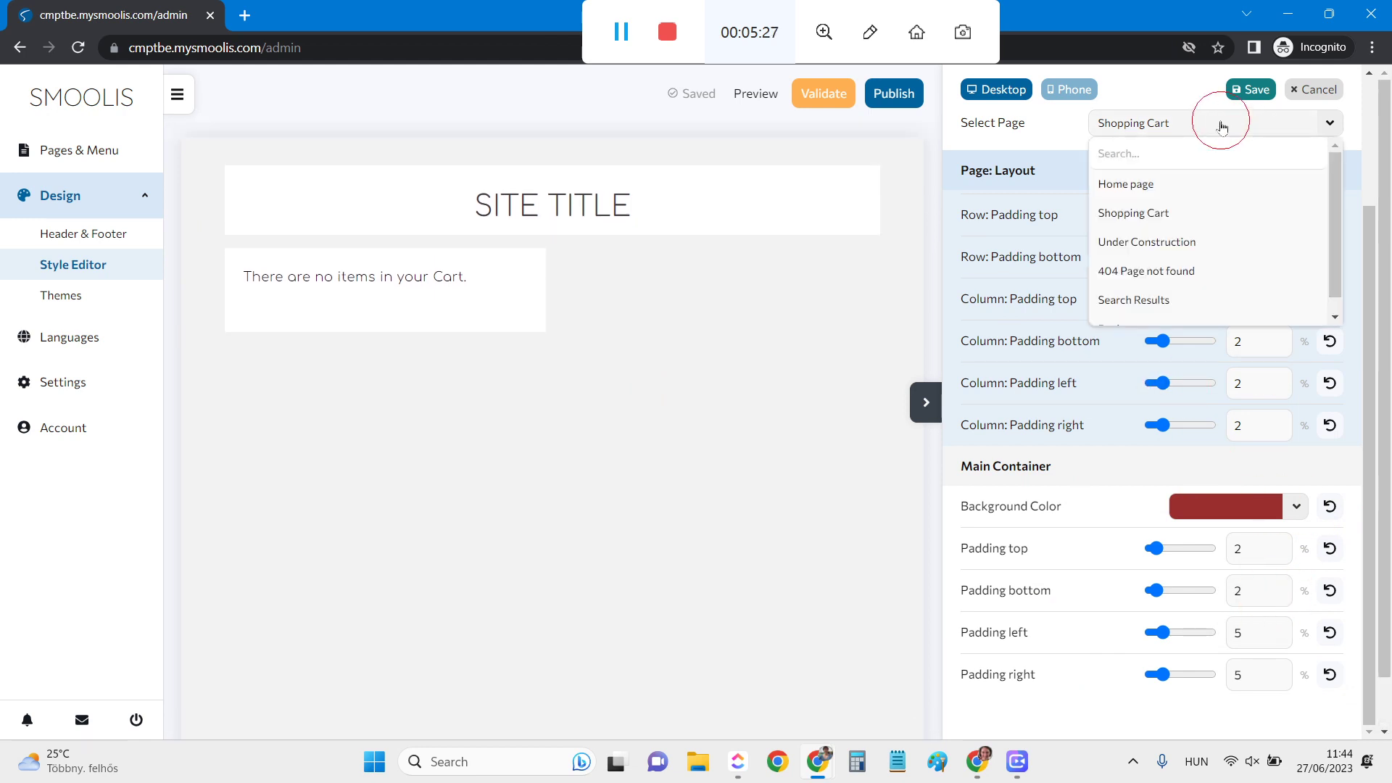
{"action": "left_click", "coordinate": [1159, 241]}
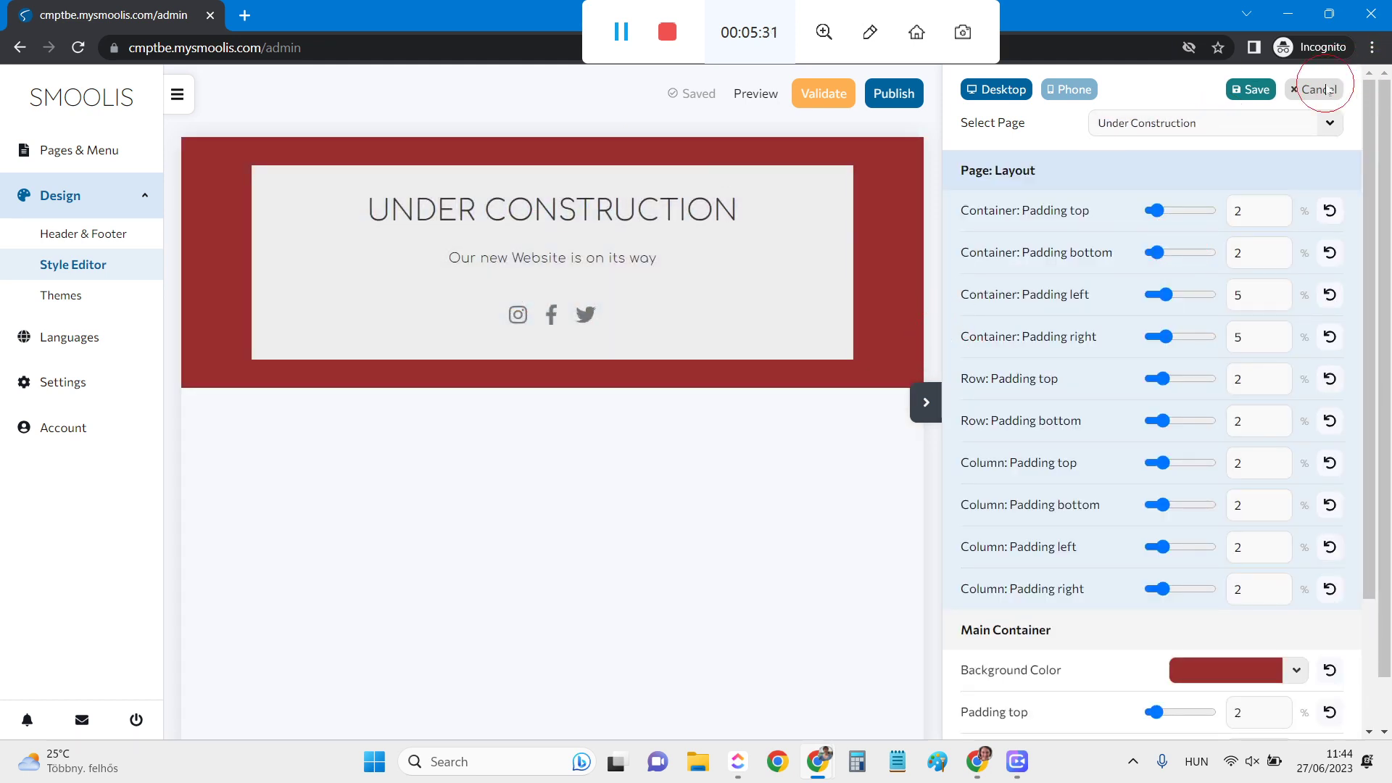
{"action": "left_click", "coordinate": [1252, 131]}
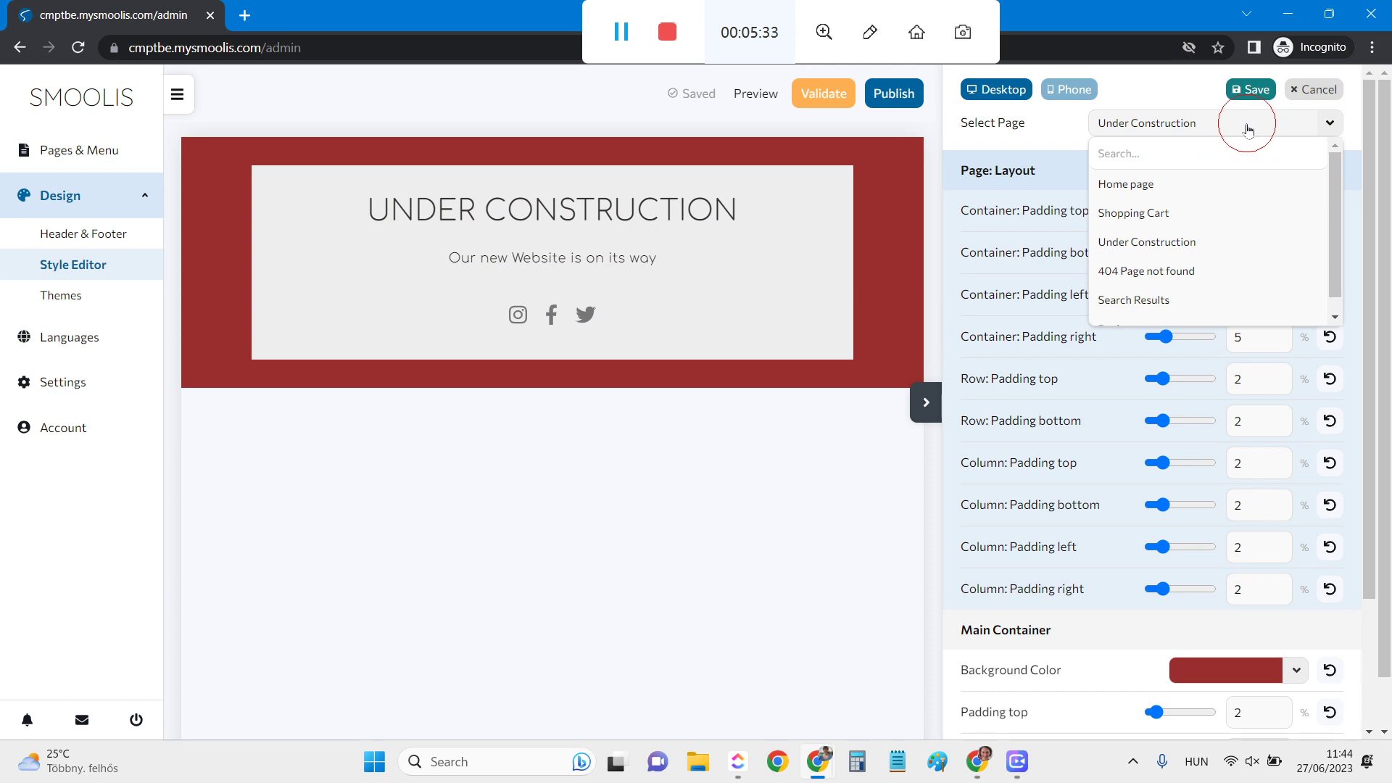
{"action": "left_click", "coordinate": [1199, 285]}
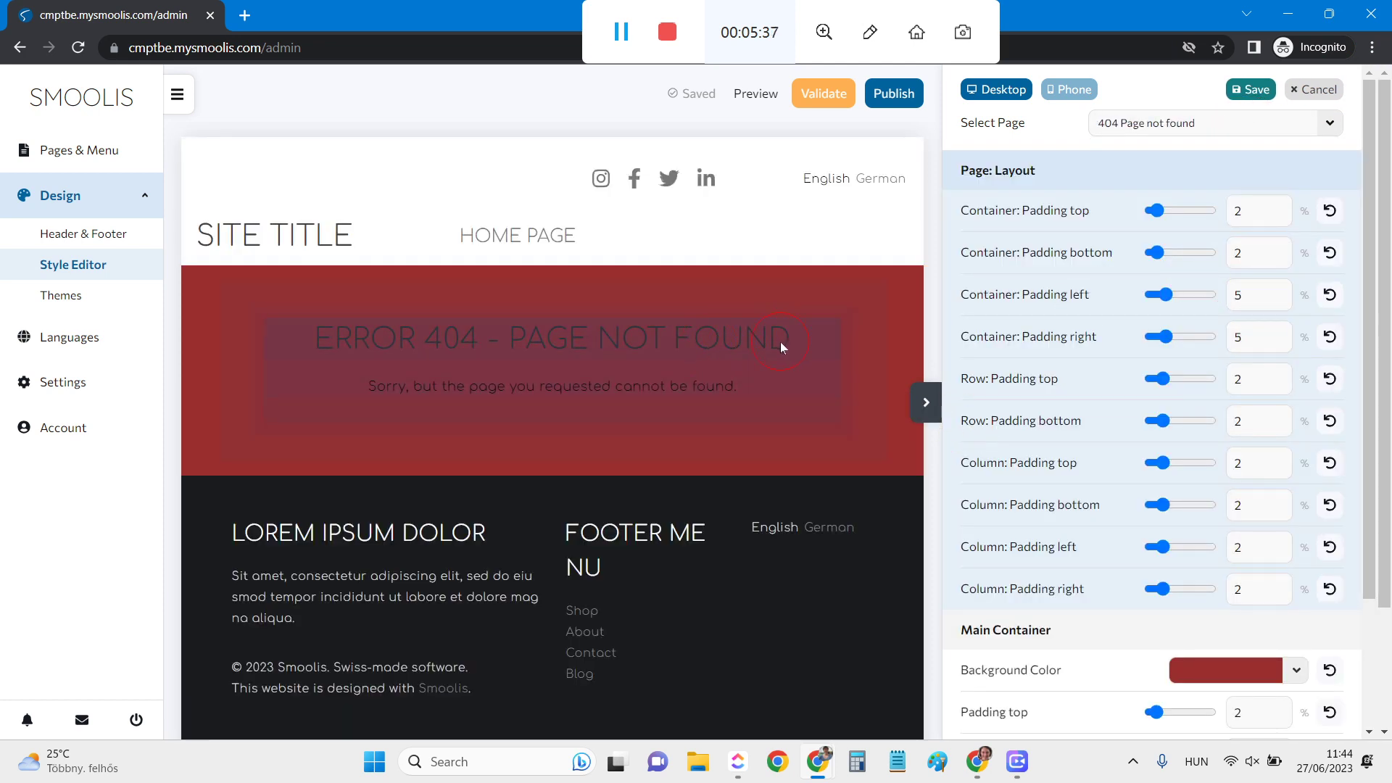
{"action": "scroll", "coordinate": [1114, 619], "scroll_direction": "down", "scroll_amount": 3}
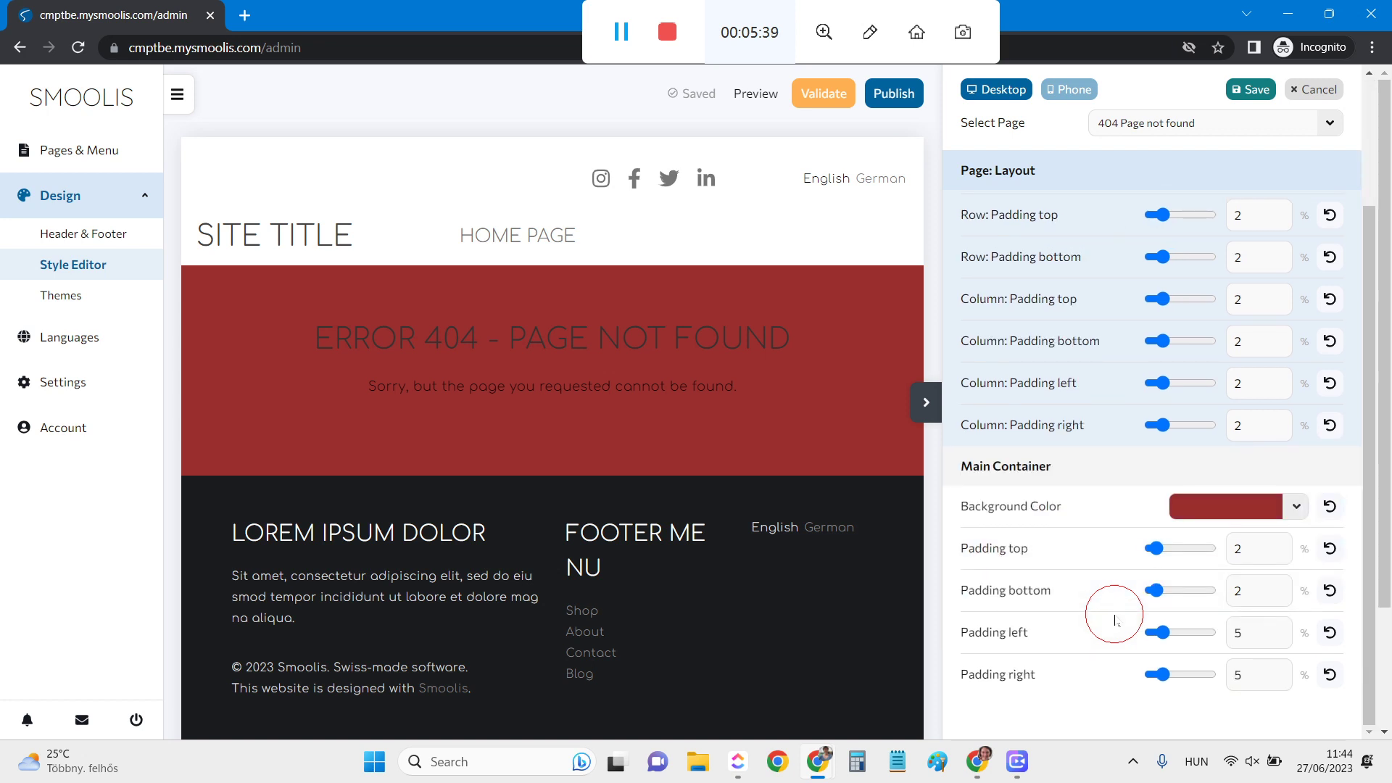
{"action": "scroll", "coordinate": [1105, 605], "scroll_direction": "up", "scroll_amount": 1}
Step: Try to change the H2 font color of the 404 page's heading to a cyan hue
{"action": "left_click", "coordinate": [759, 339]}
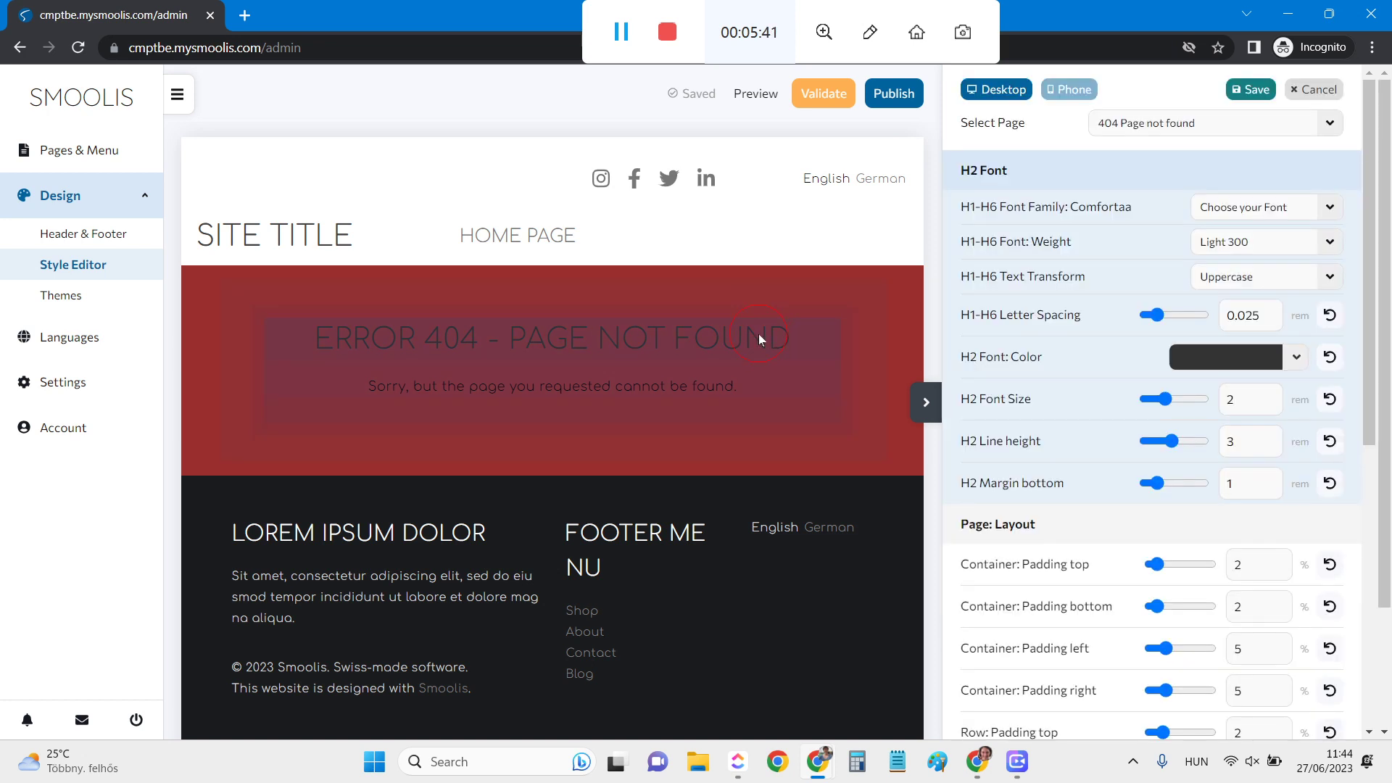
{"action": "left_click", "coordinate": [1264, 362]}
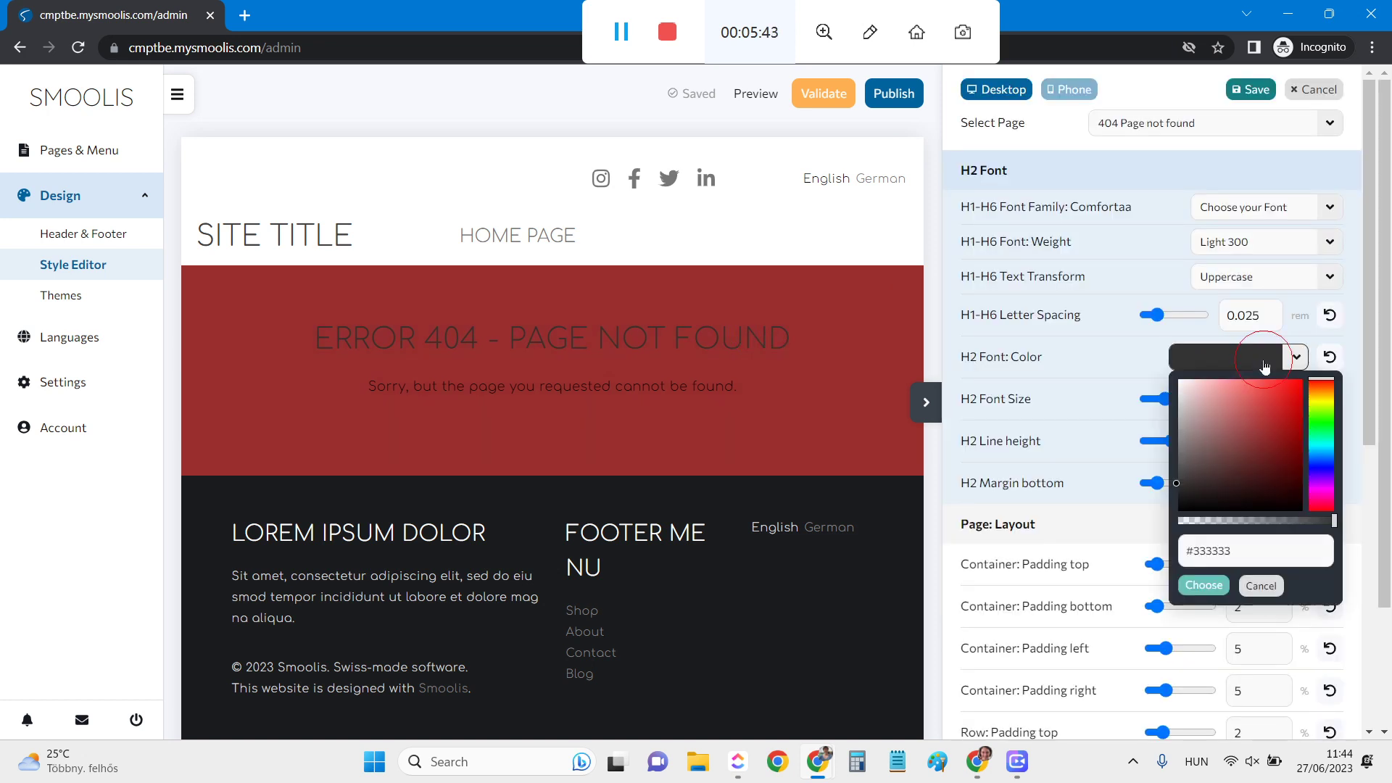
{"action": "left_click", "coordinate": [1323, 447]}
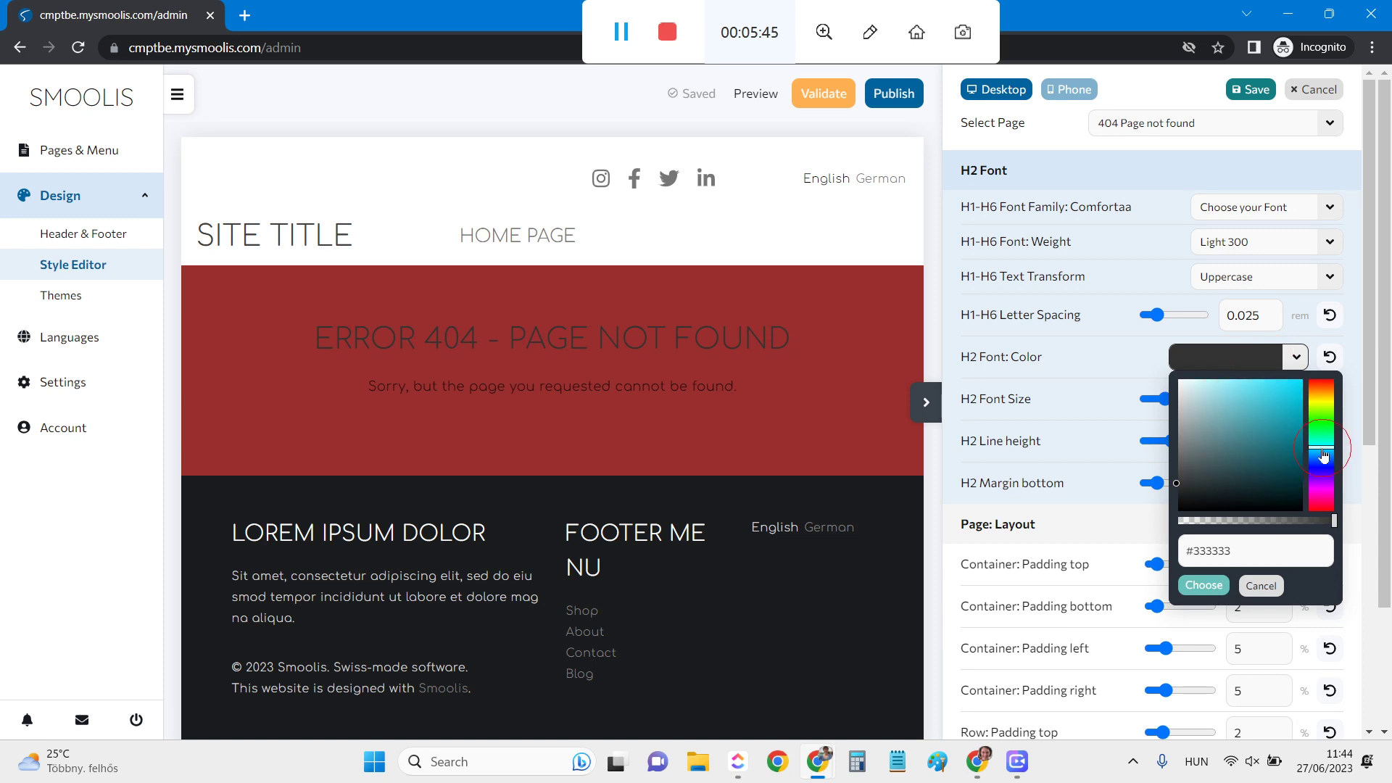
{"action": "left_click", "coordinate": [1203, 586]}
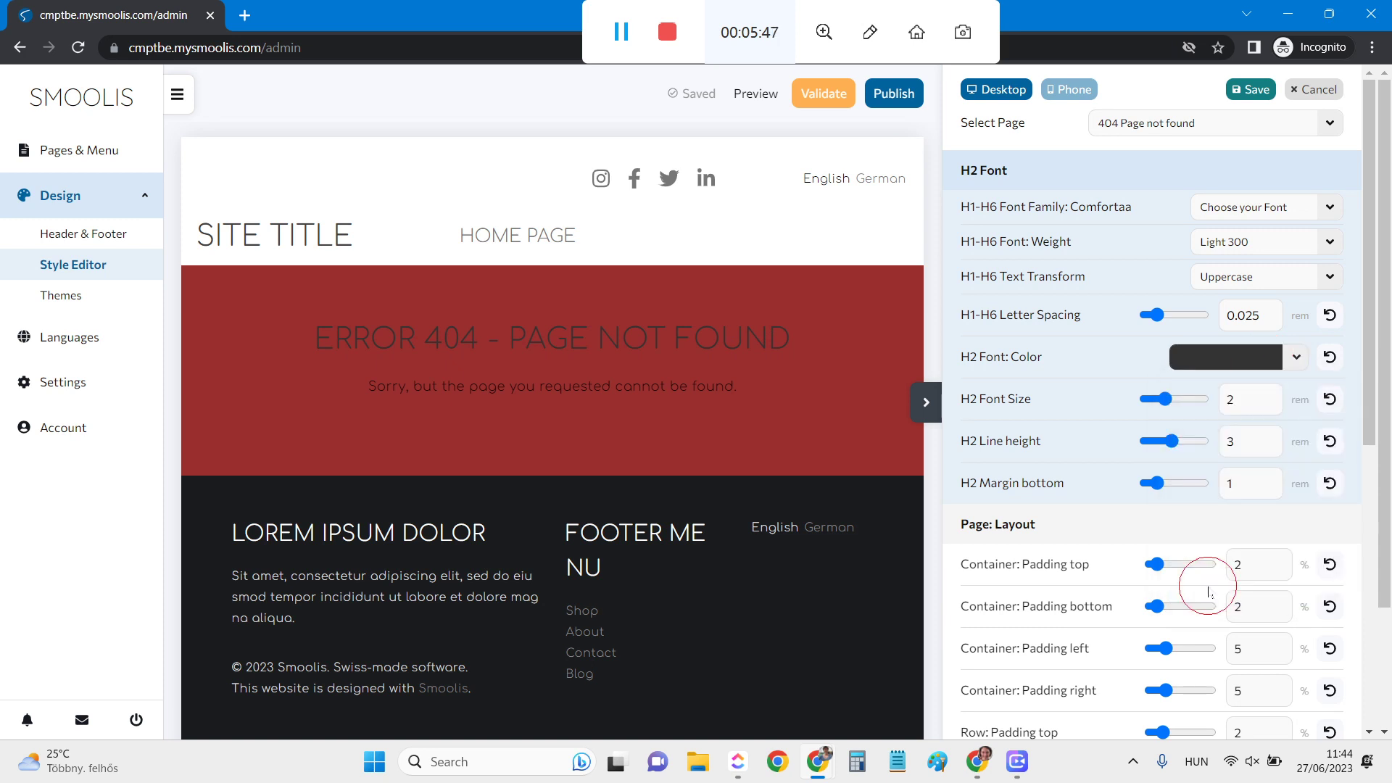
{"action": "left_click", "coordinate": [1295, 358]}
{"action": "left_click", "coordinate": [1202, 587]}
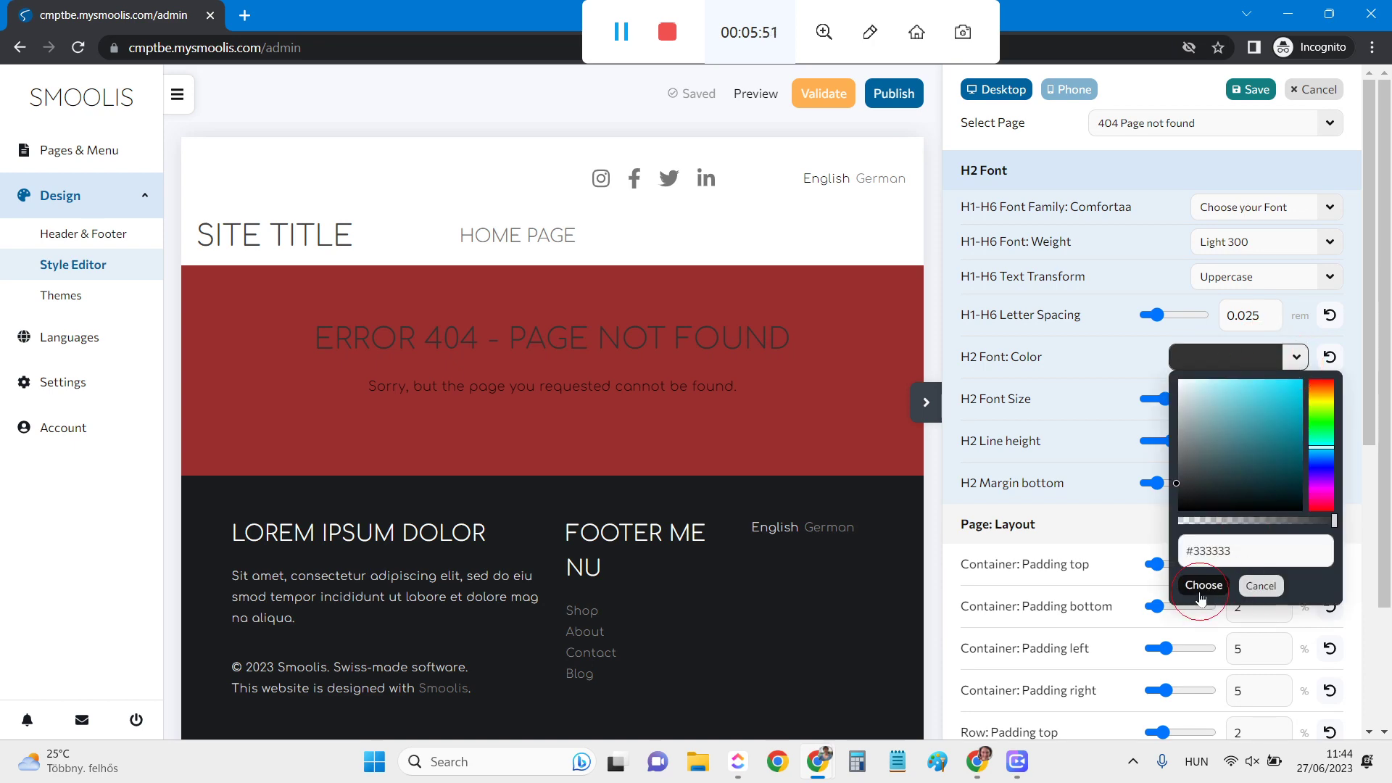
Step: Set the H2 font color of the 404 page's heading to light blue, #a4bcdc
{"action": "double_click", "coordinate": [709, 339]}
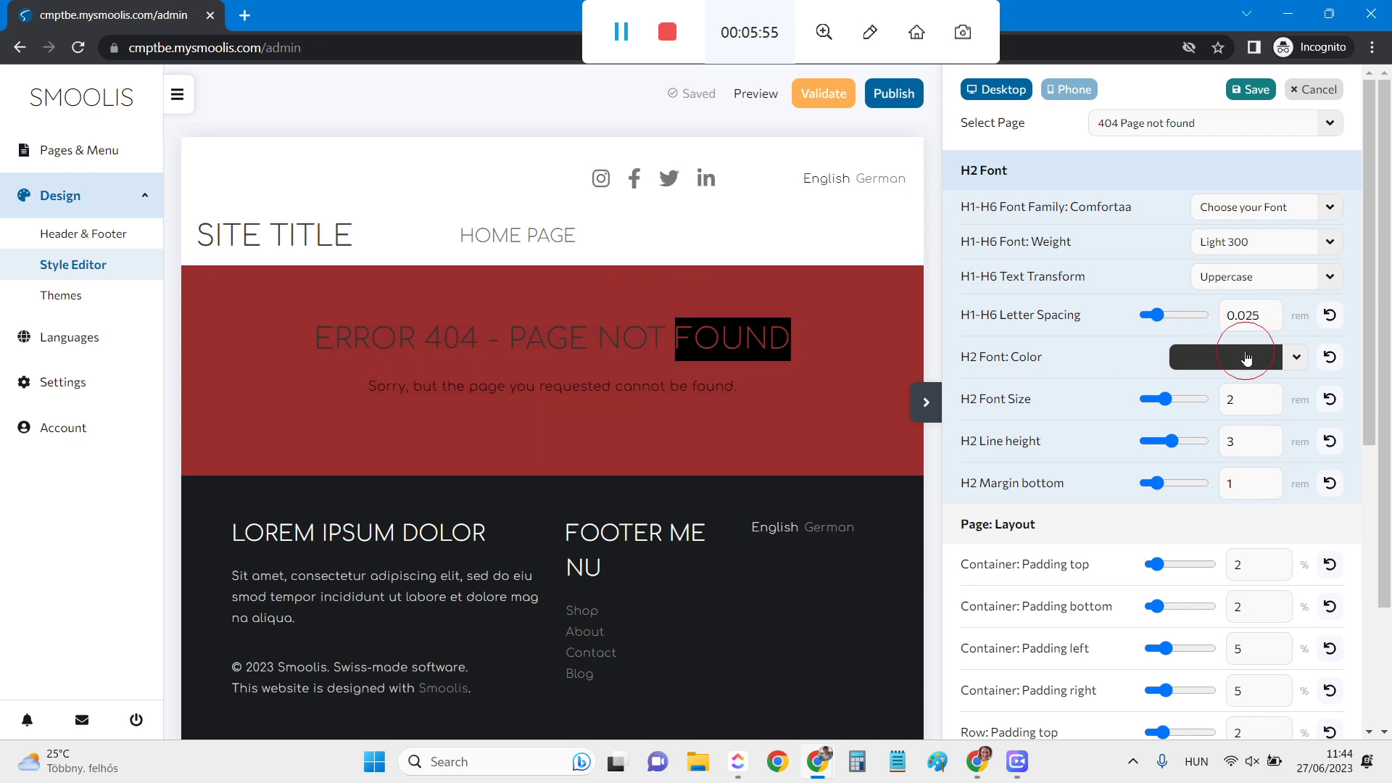
{"action": "left_click", "coordinate": [1246, 358]}
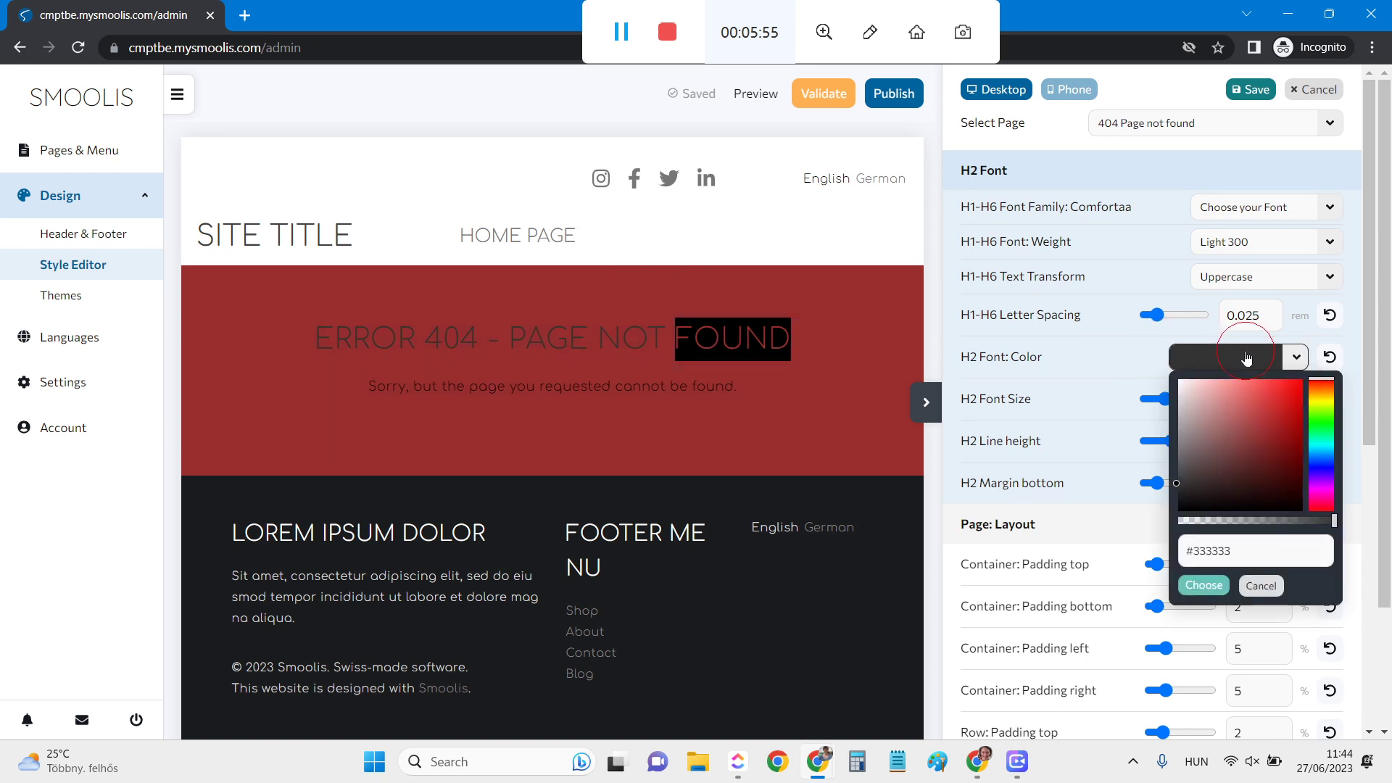
{"action": "left_click", "coordinate": [1324, 458]}
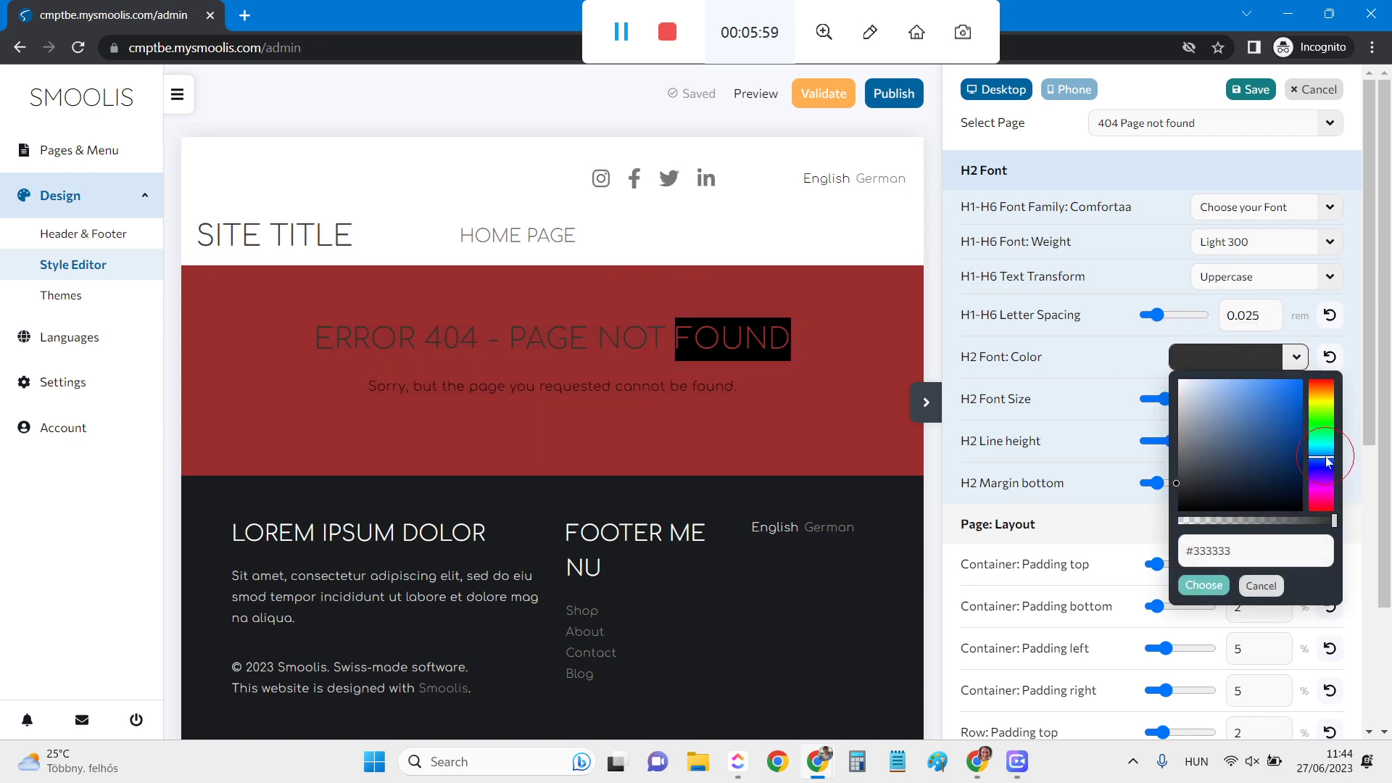
{"action": "mouse_move", "coordinate": [1179, 487]}
{"action": "left_mouse_down"}
{"action": "mouse_move", "coordinate": [1195, 458]}
{"action": "mouse_move", "coordinate": [1227, 445]}
{"action": "mouse_move", "coordinate": [1210, 400]}
{"action": "left_mouse_up"}
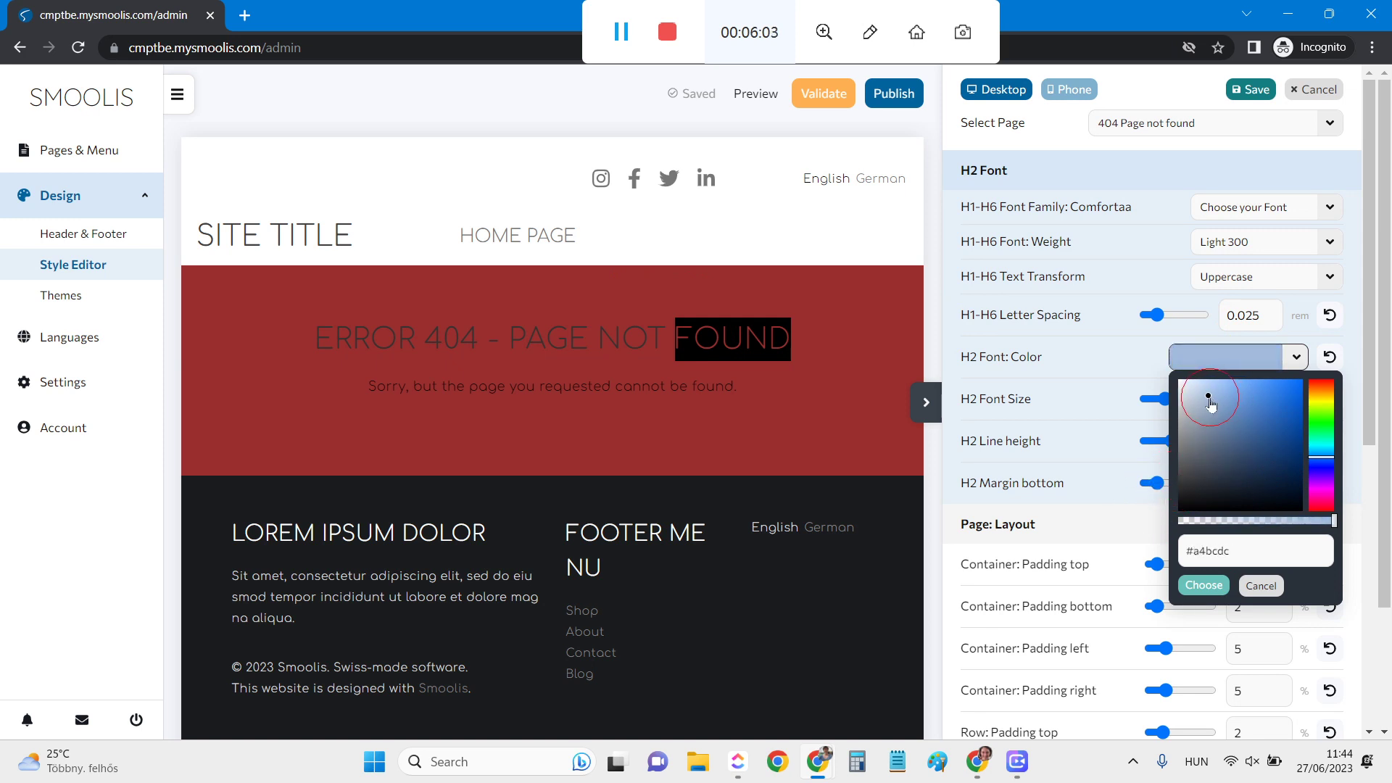
{"action": "left_click", "coordinate": [1203, 584]}
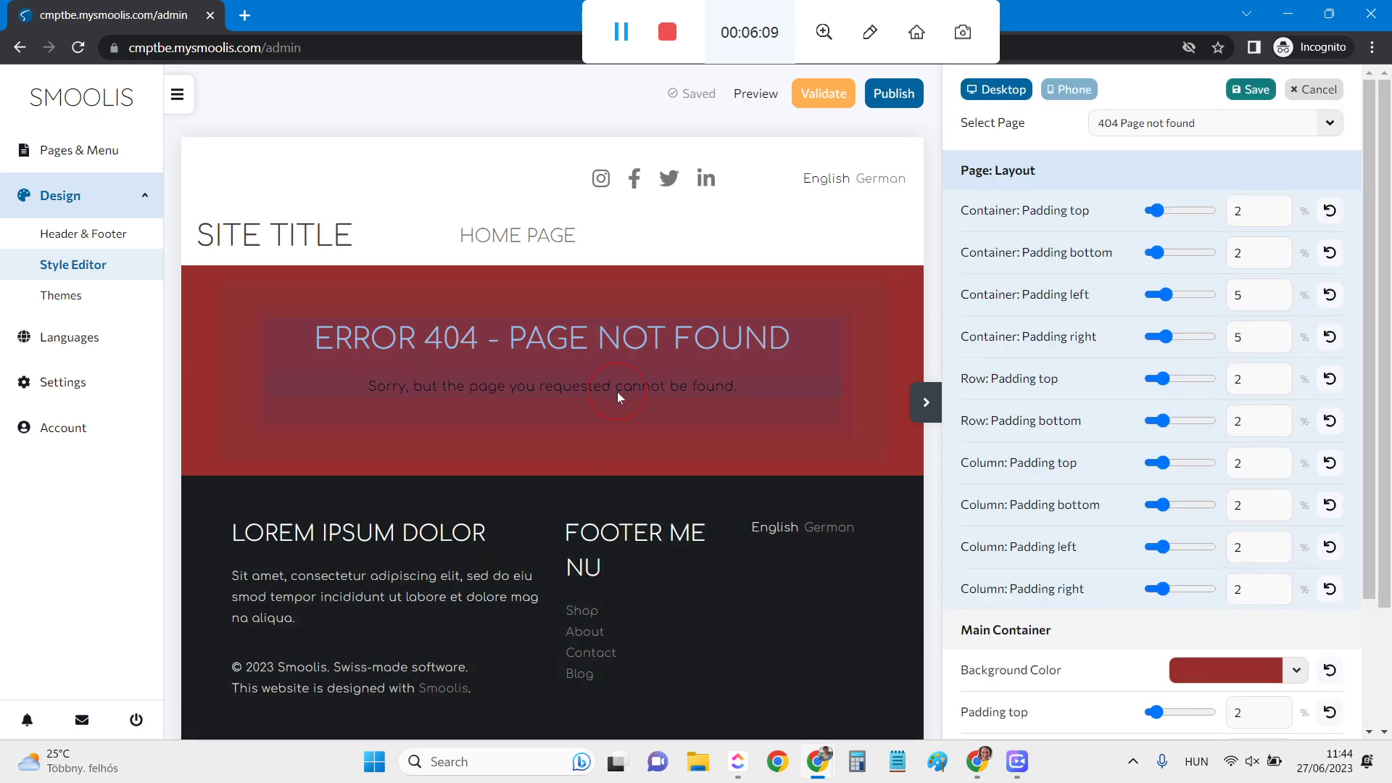
Step: Set the link hover color of the 404 page's paragraph text to a muted blue
{"action": "double_click", "coordinate": [638, 387]}
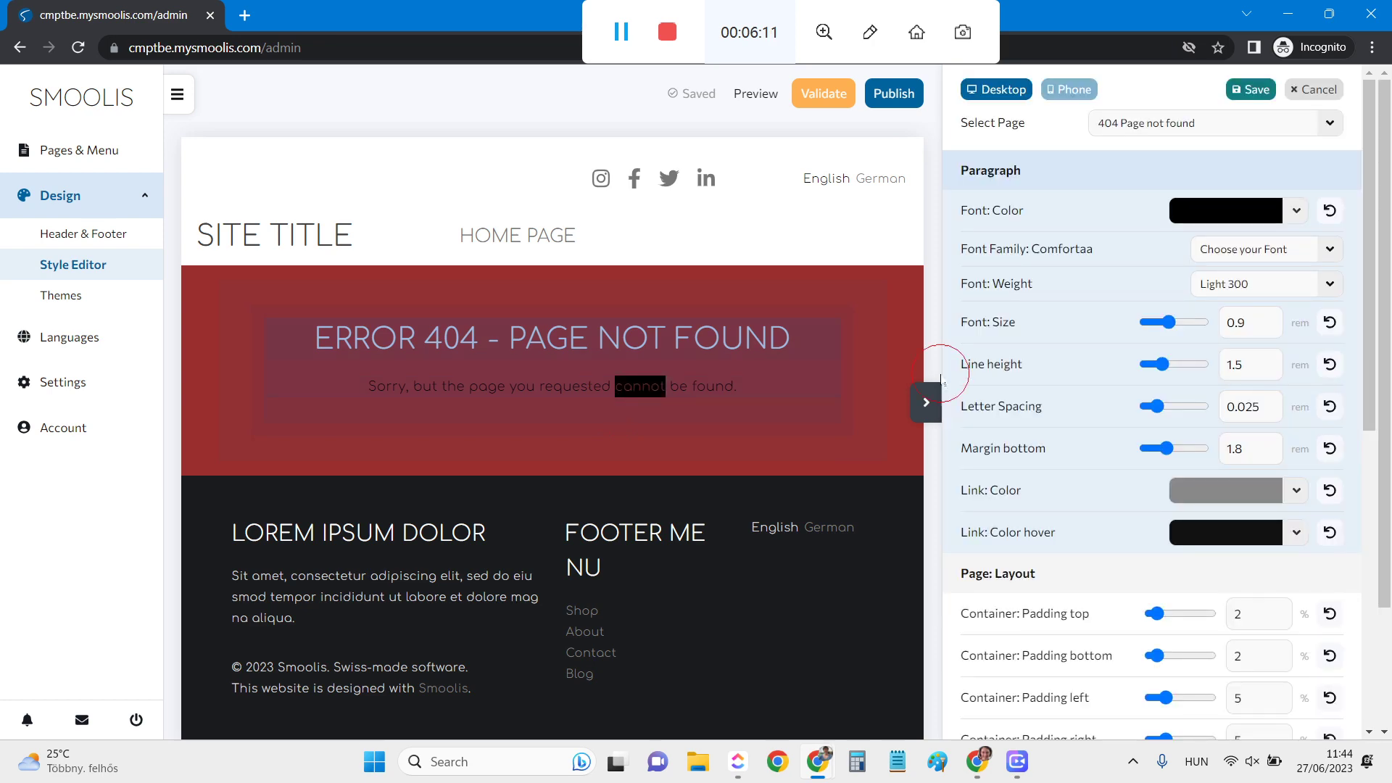
{"action": "left_click", "coordinate": [1244, 535]}
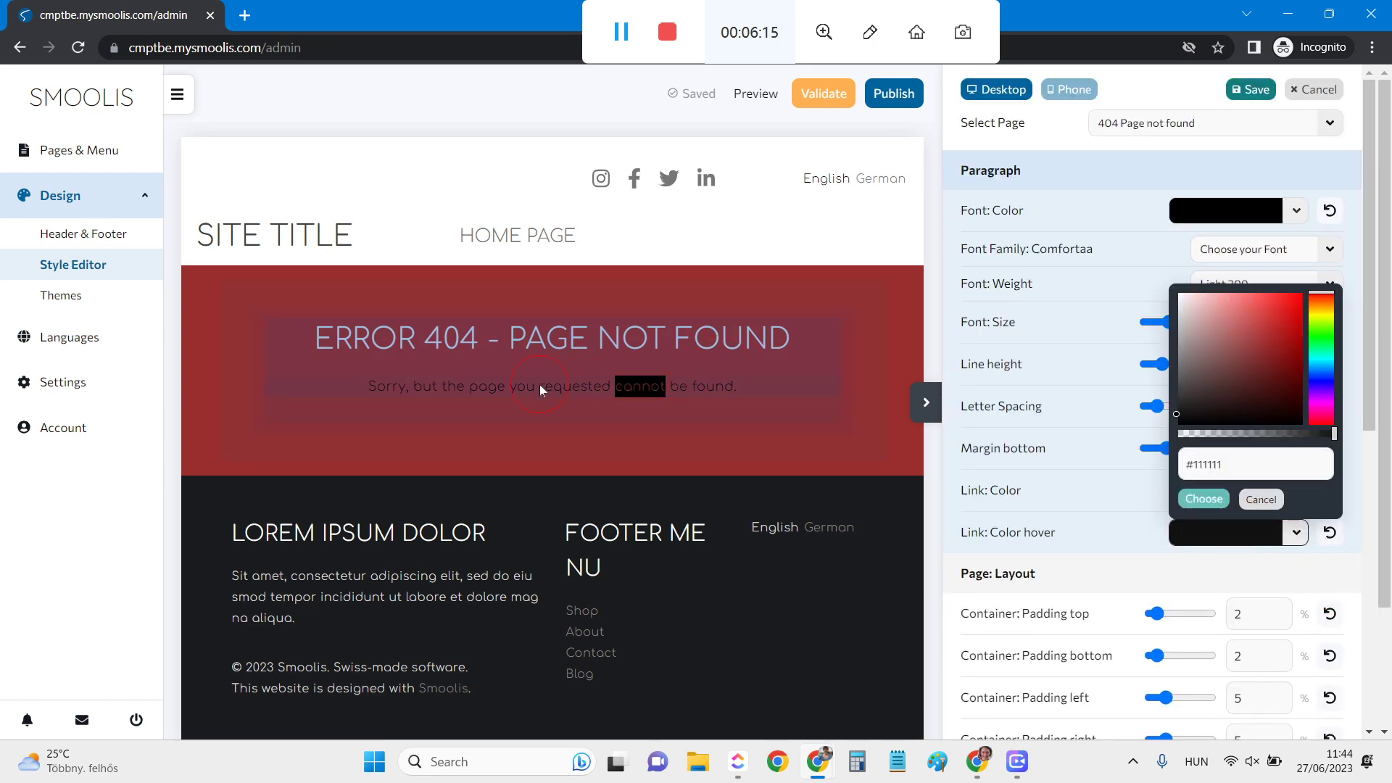
{"action": "left_click", "coordinate": [1268, 332]}
{"action": "left_click", "coordinate": [1214, 326]}
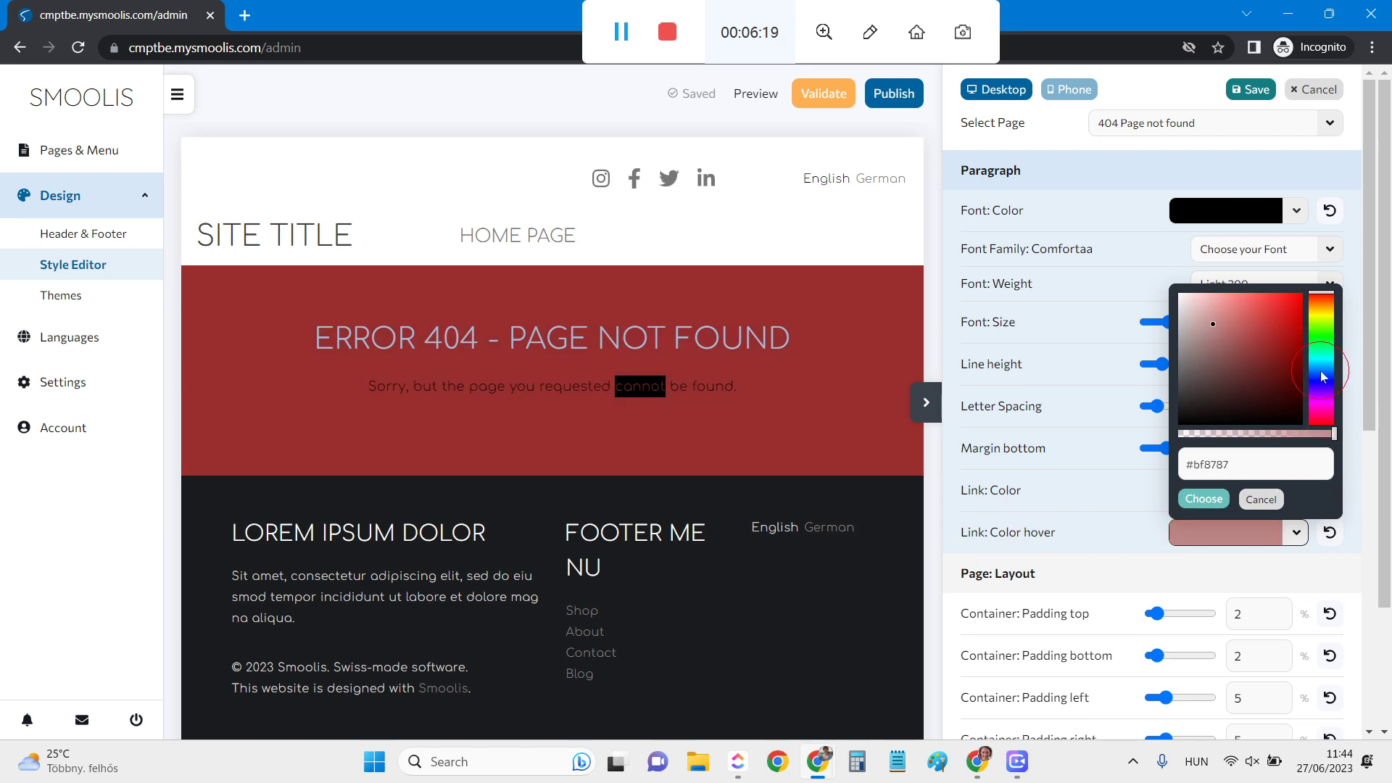
{"action": "left_click", "coordinate": [1322, 376]}
{"action": "left_click", "coordinate": [1205, 500]}
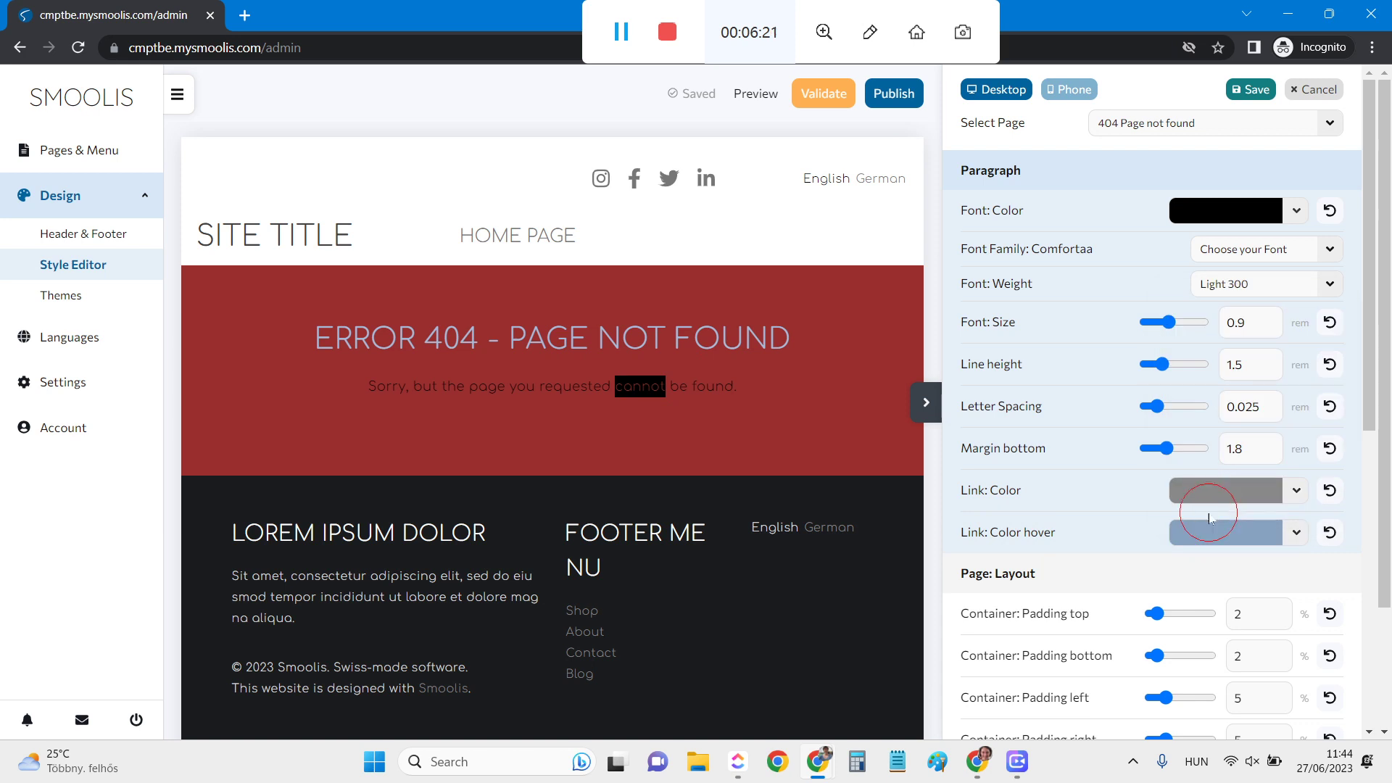
{"action": "left_click", "coordinate": [656, 446]}
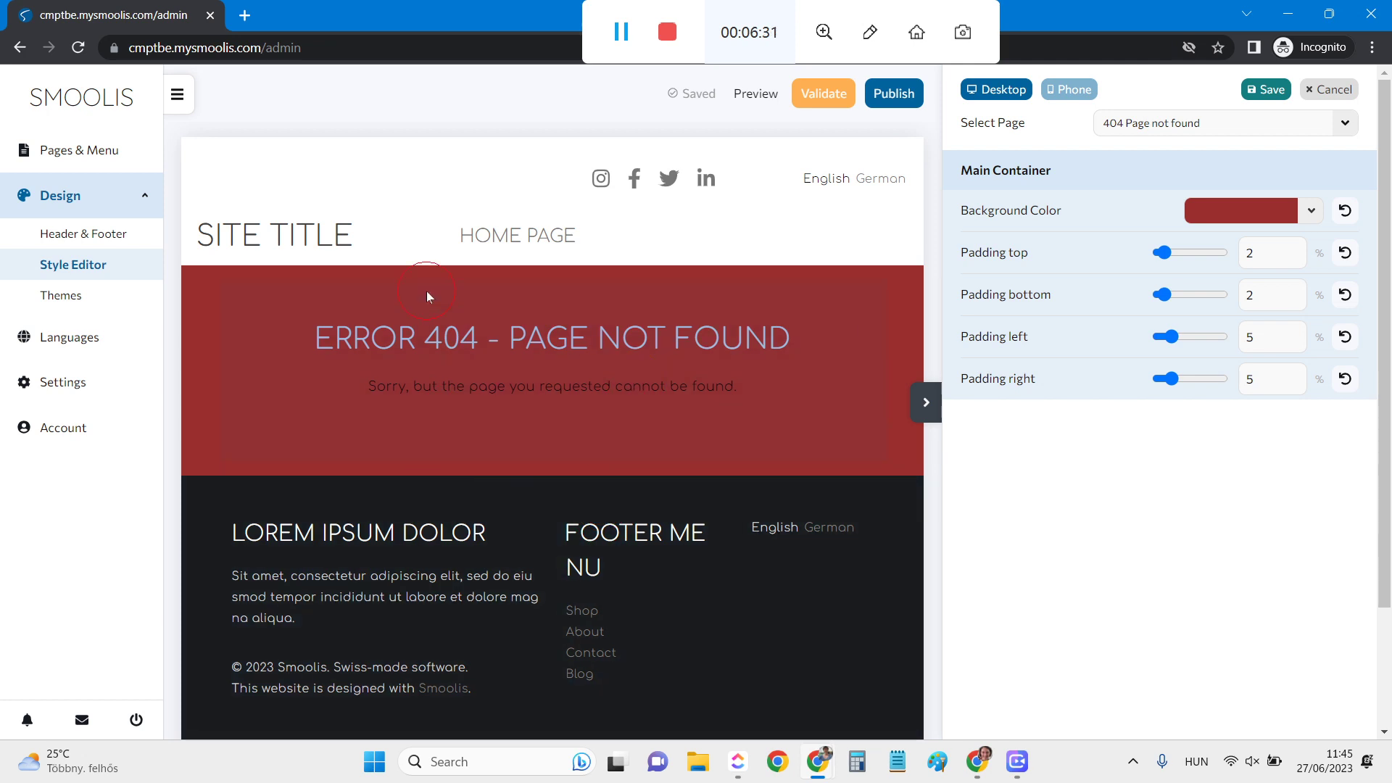
Step: Open the Header & Footer settings and remove all social links from the header's Social element
{"action": "left_click", "coordinate": [102, 240]}
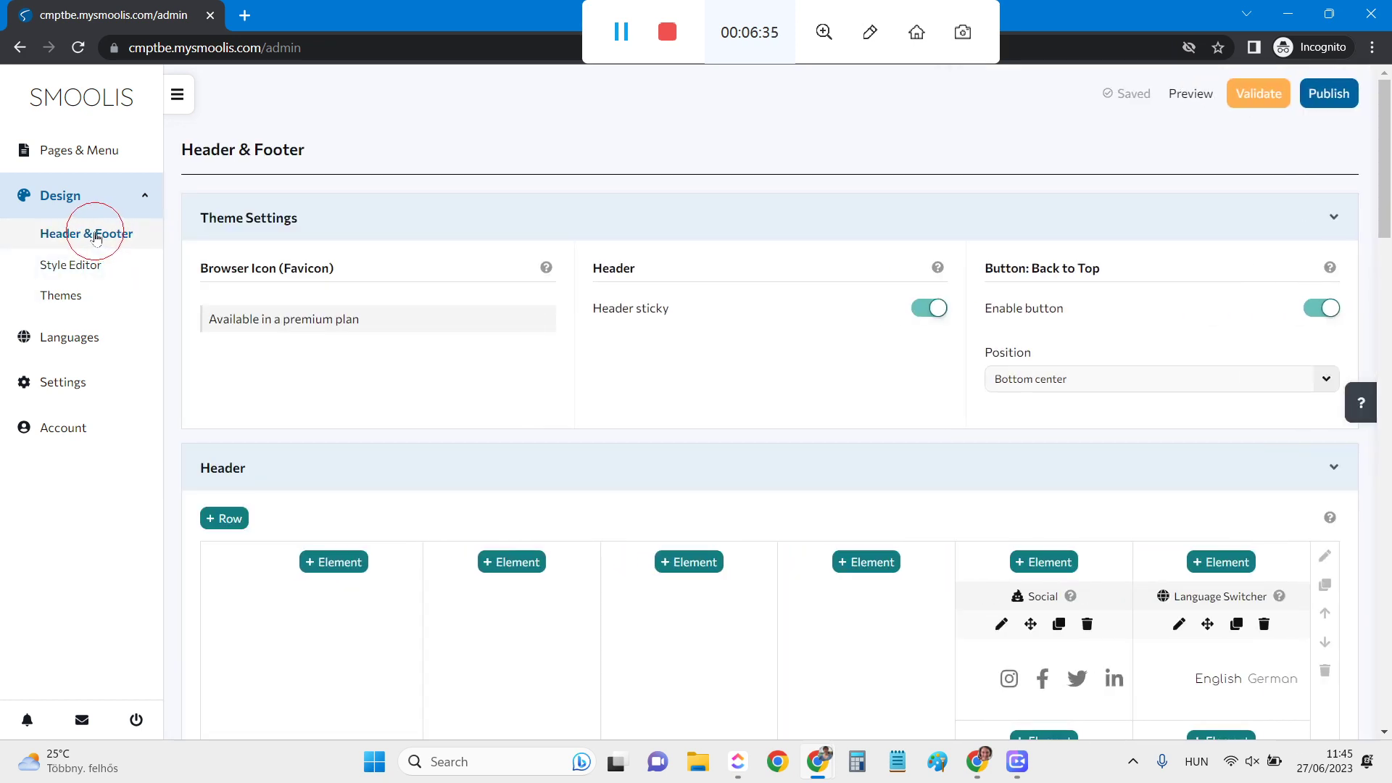
{"action": "scroll", "coordinate": [618, 344], "scroll_direction": "down", "scroll_amount": 4}
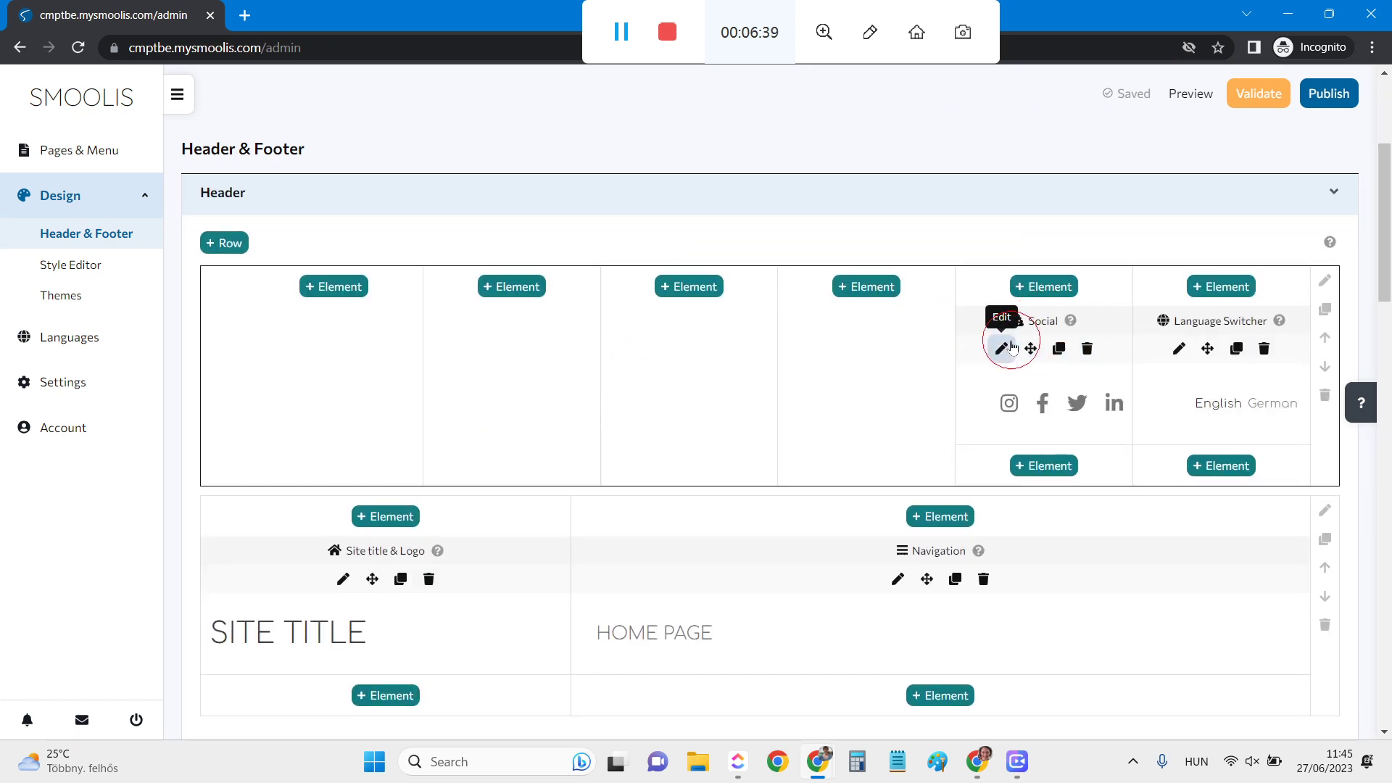
{"action": "left_click", "coordinate": [1005, 403]}
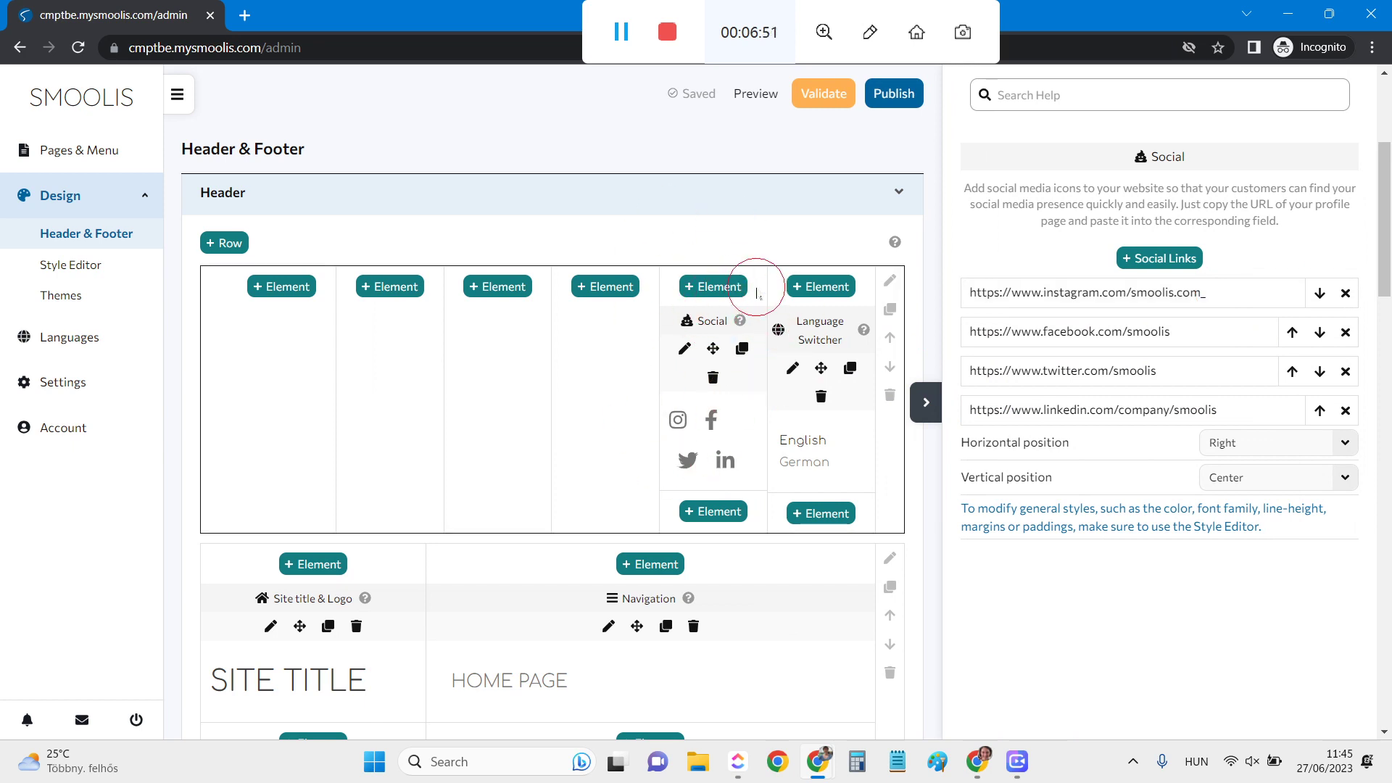
{"action": "left_click", "coordinate": [1346, 294]}
{"action": "left_click", "coordinate": [1346, 294]}
{"action": "left_click", "coordinate": [1346, 294]}
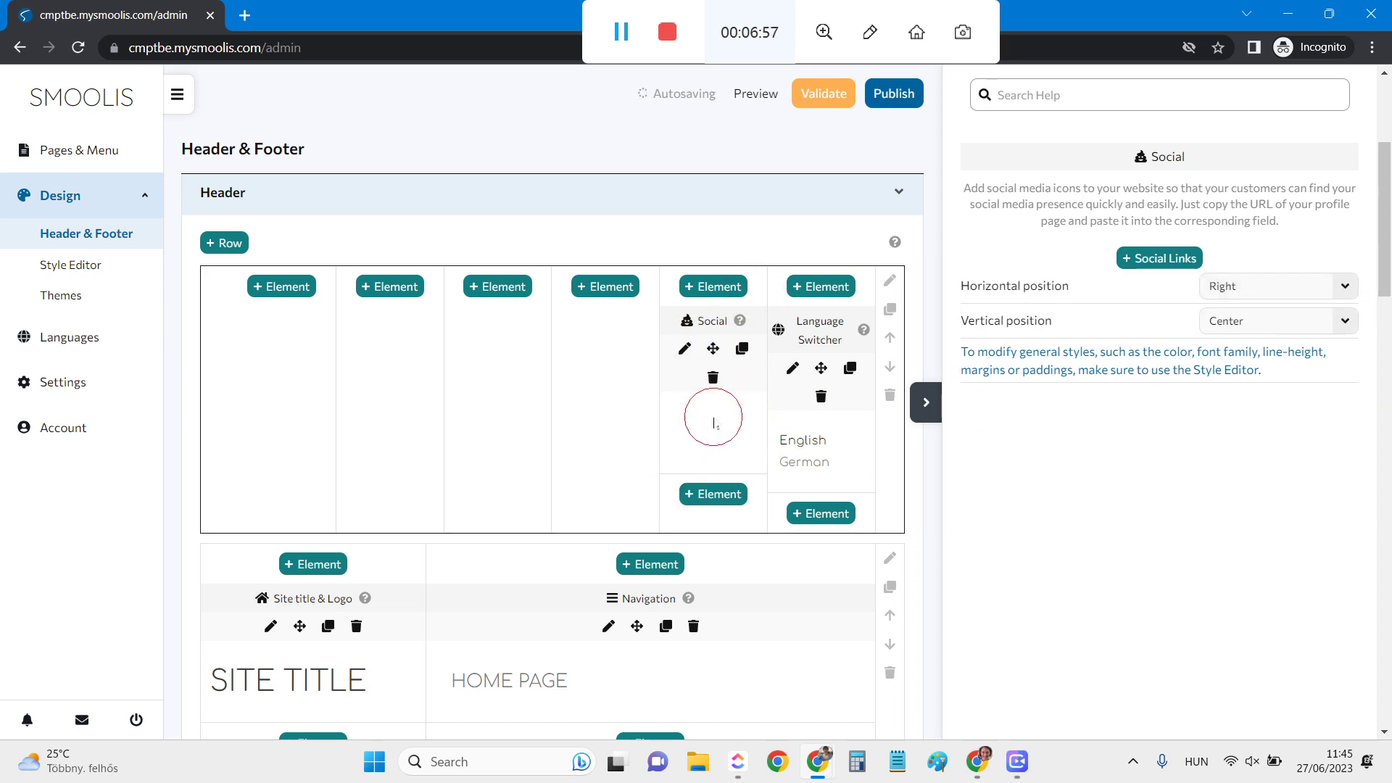
Step: Set the header's Language Switcher to the drop-down style without a flag
{"action": "left_click", "coordinate": [848, 421]}
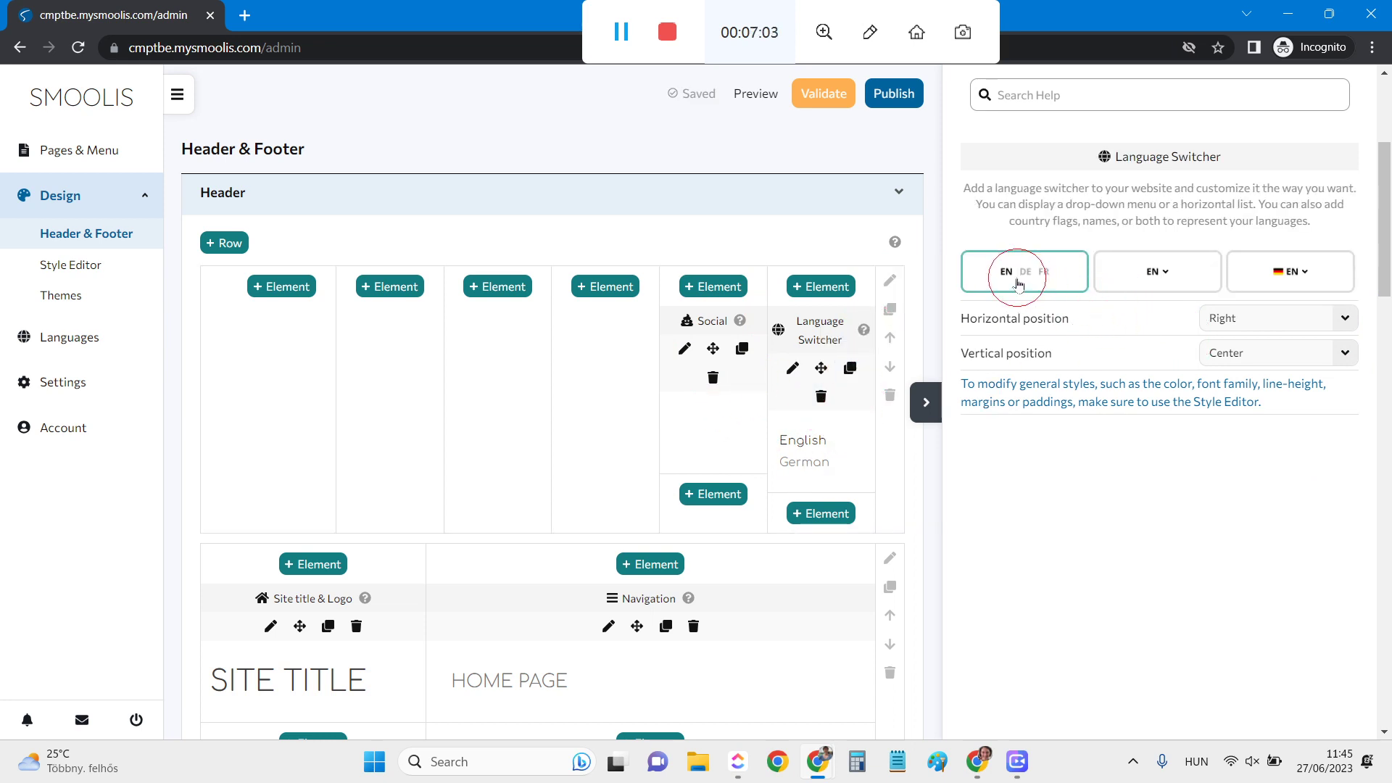
{"action": "left_click", "coordinate": [1169, 280]}
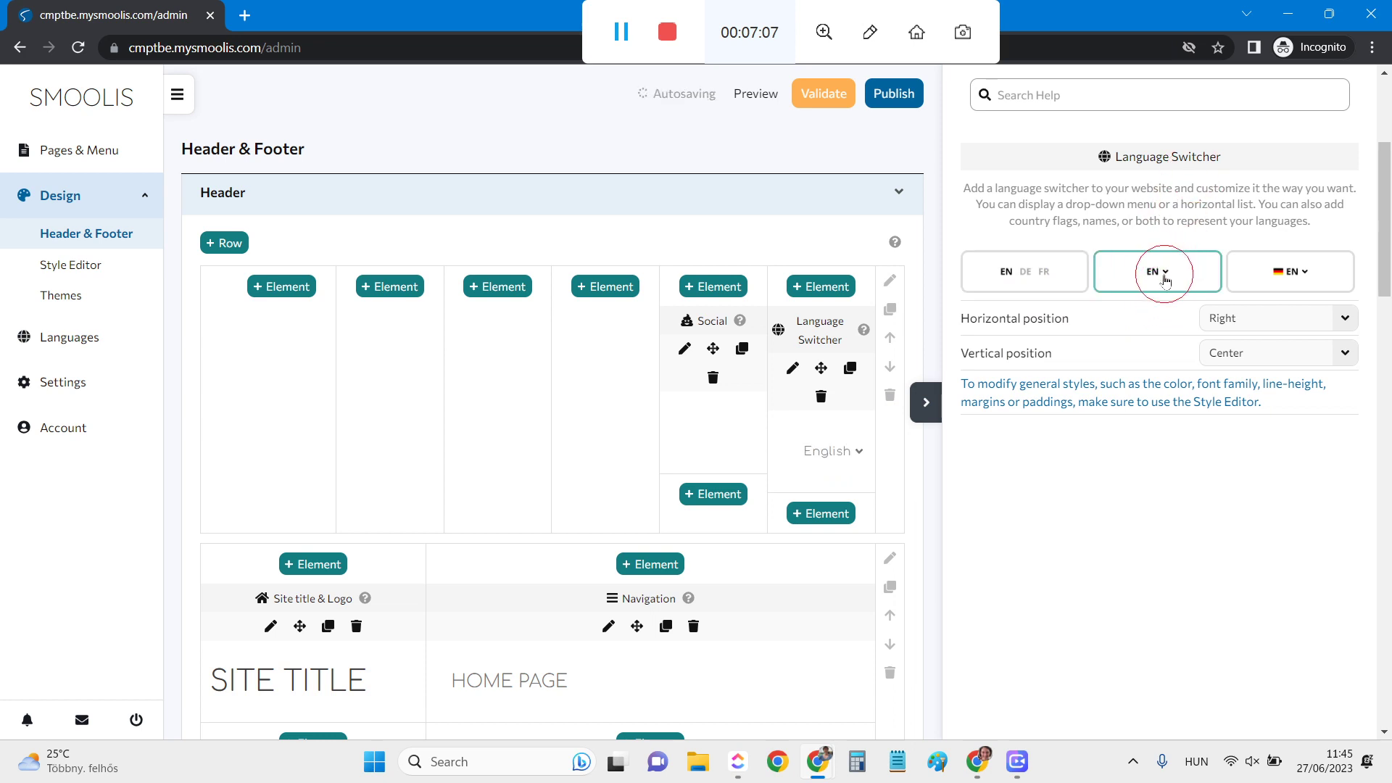
Step: Try the flag drop-down, plain drop-down and horizontal list styles on the header's Language Switcher and settle on the horizontal list
{"action": "left_click", "coordinate": [1301, 286]}
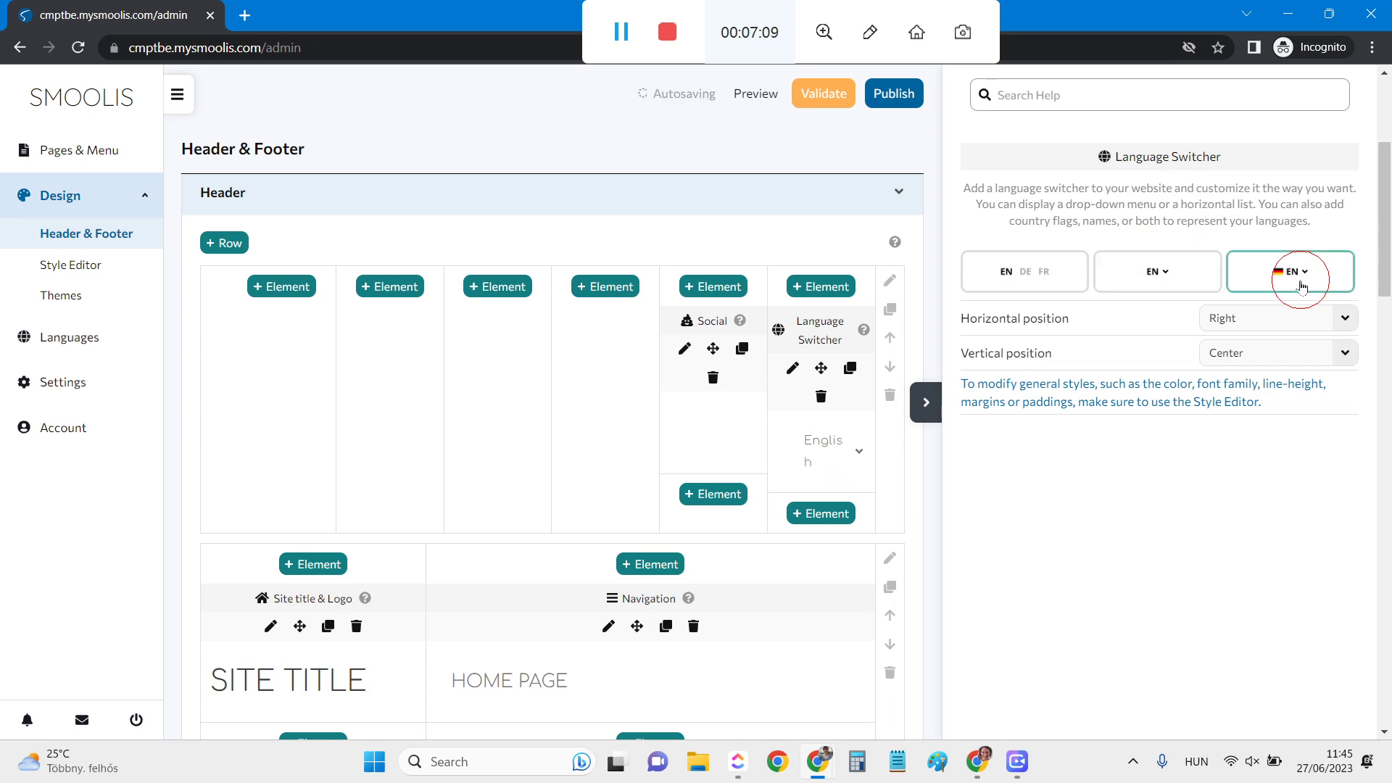
{"action": "left_click", "coordinate": [1156, 271]}
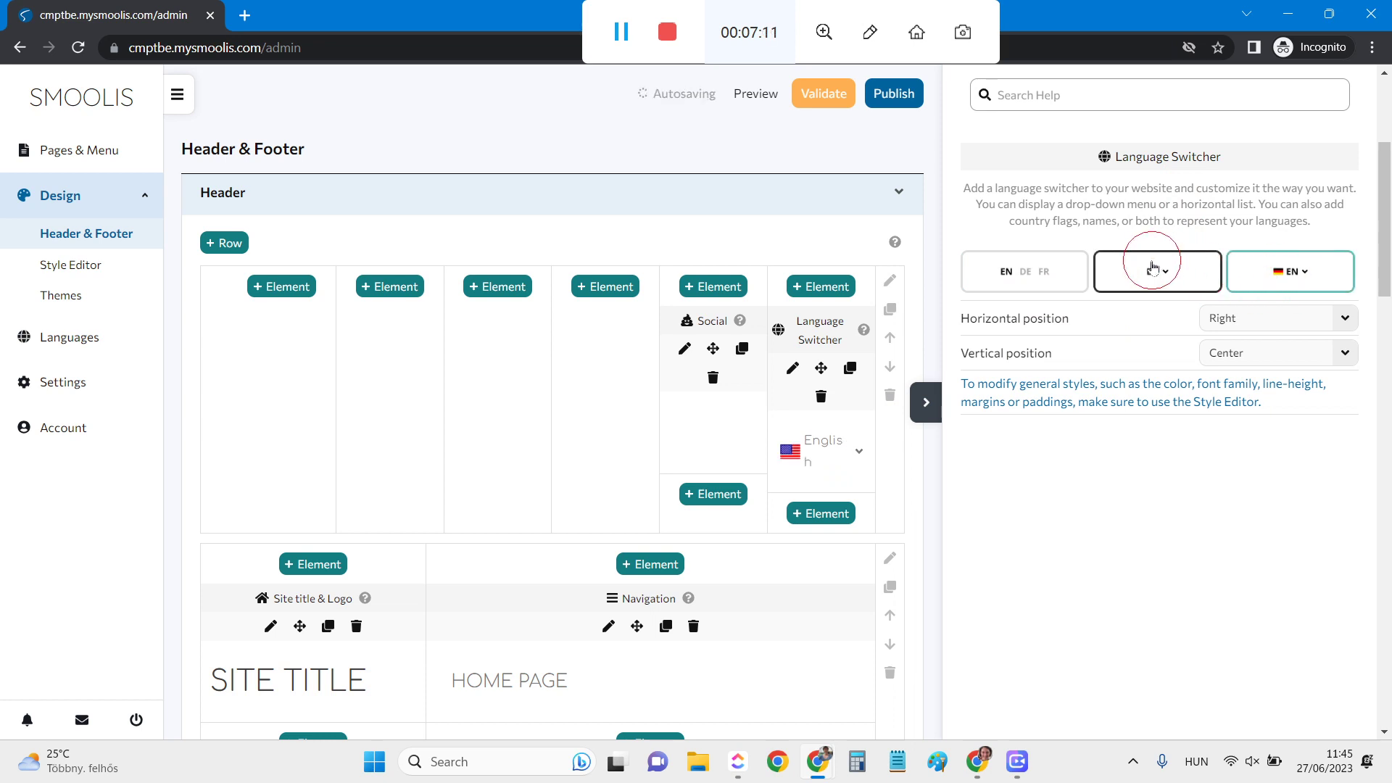
{"action": "left_click", "coordinate": [1025, 277]}
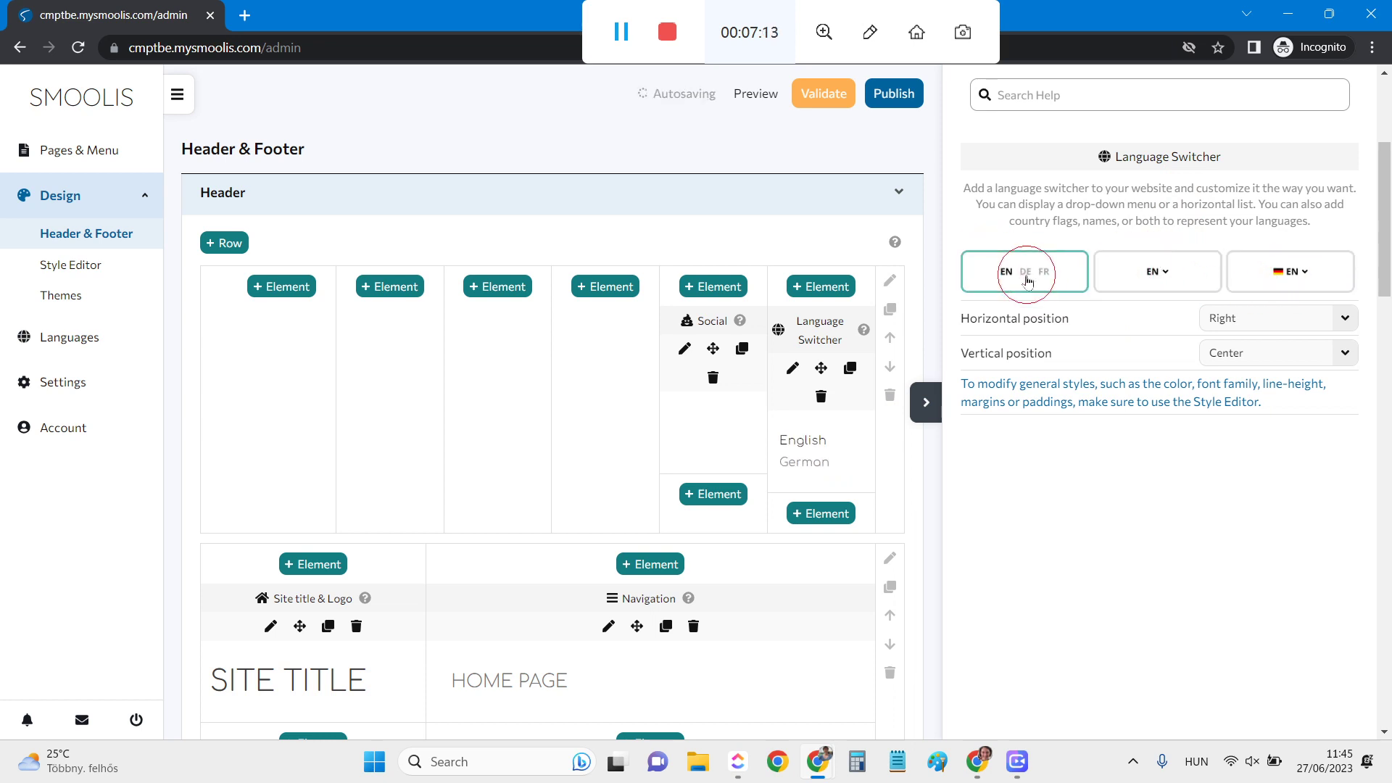
{"action": "left_click", "coordinate": [1155, 273]}
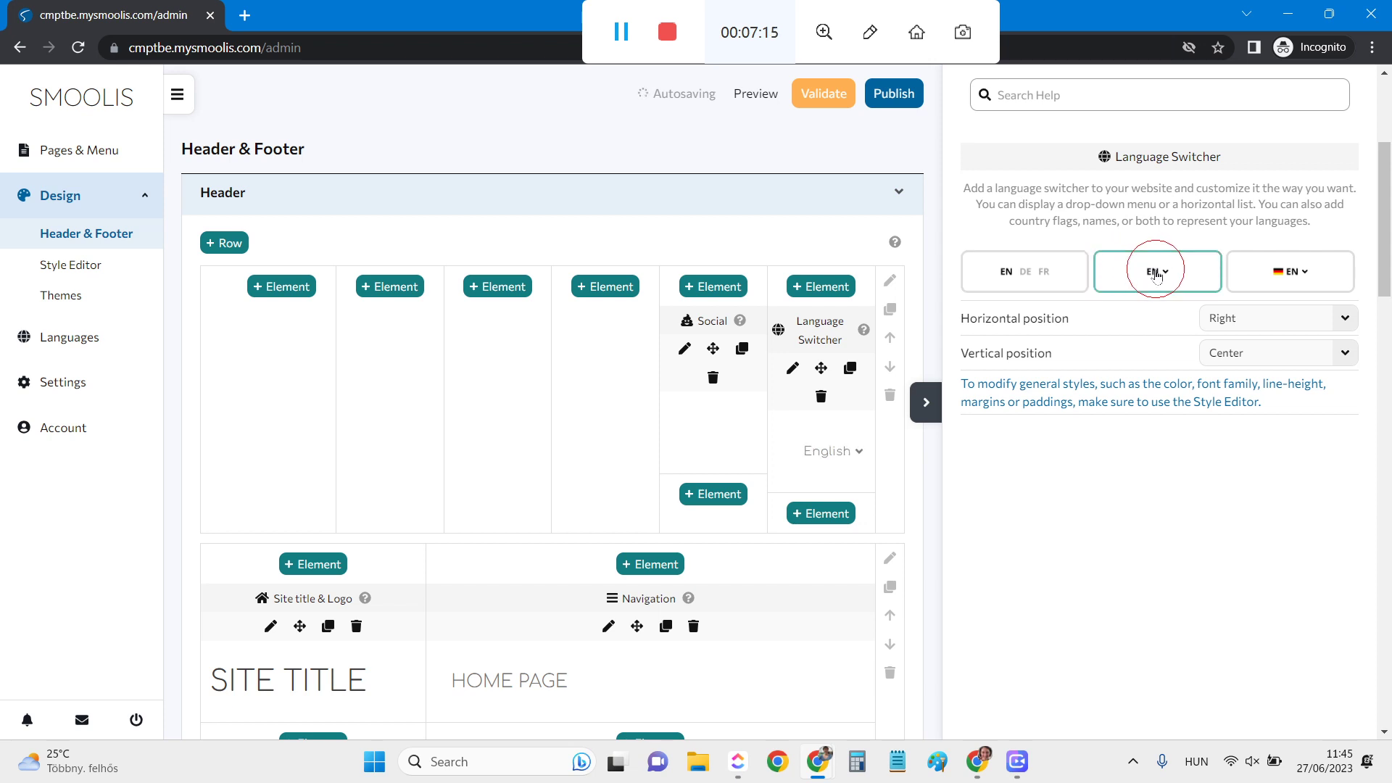
{"action": "left_click", "coordinate": [1299, 273]}
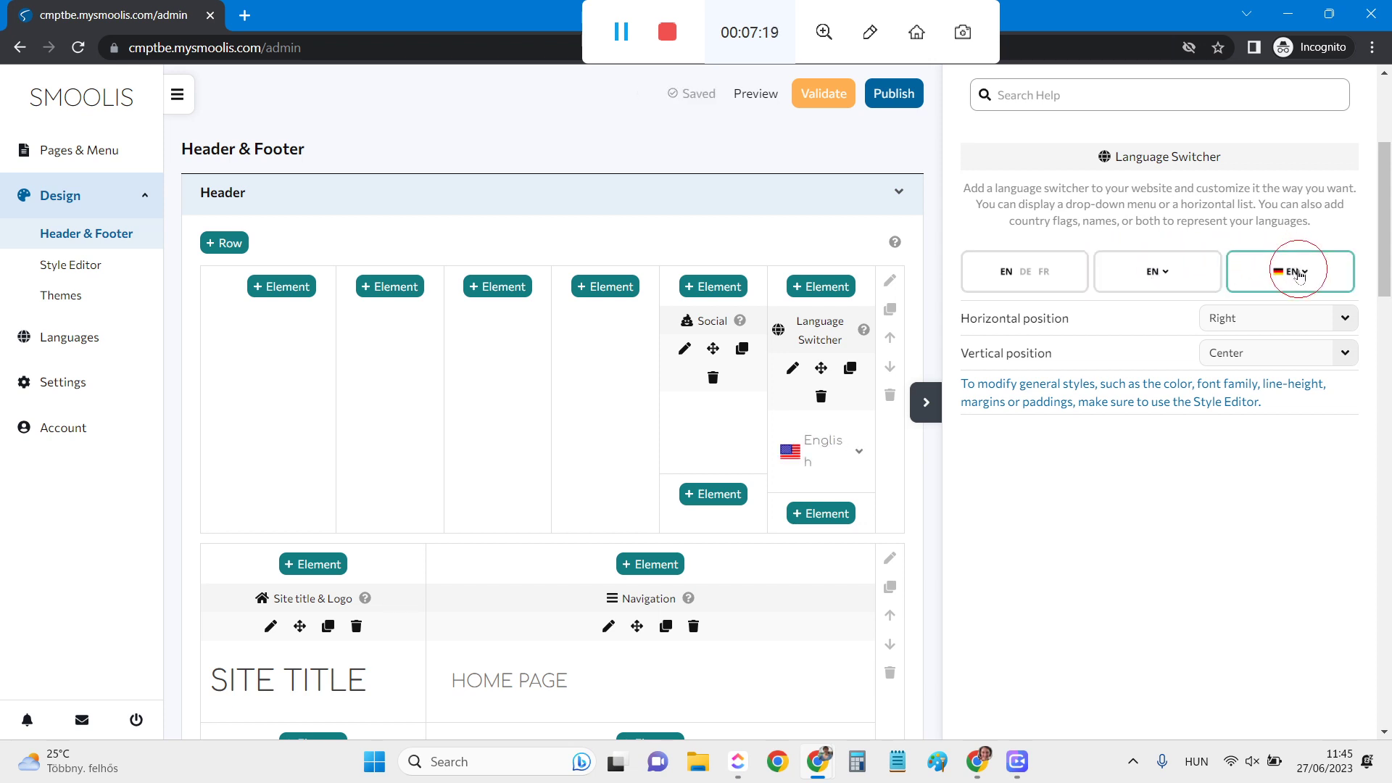
{"action": "left_click", "coordinate": [1157, 272]}
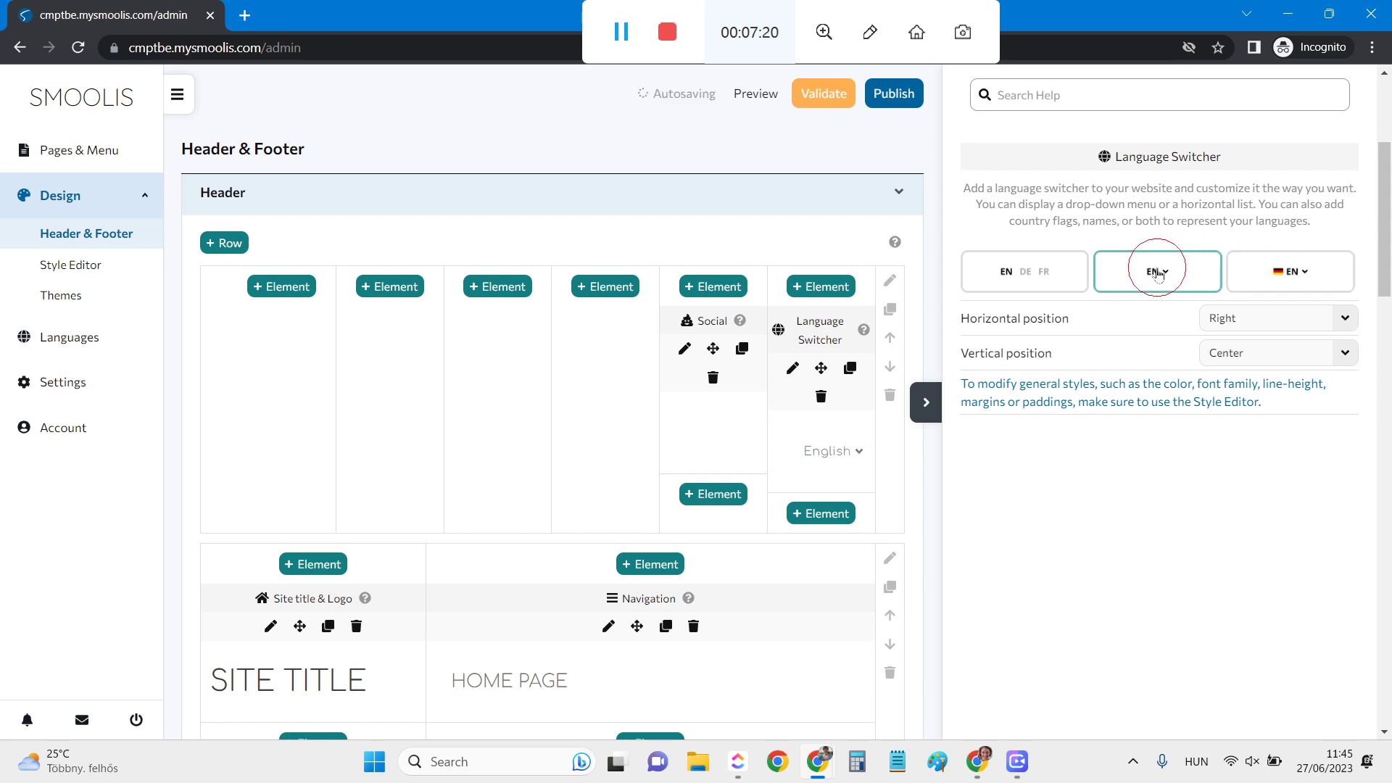
{"action": "left_click", "coordinate": [1049, 273]}
{"action": "left_click", "coordinate": [841, 314]}
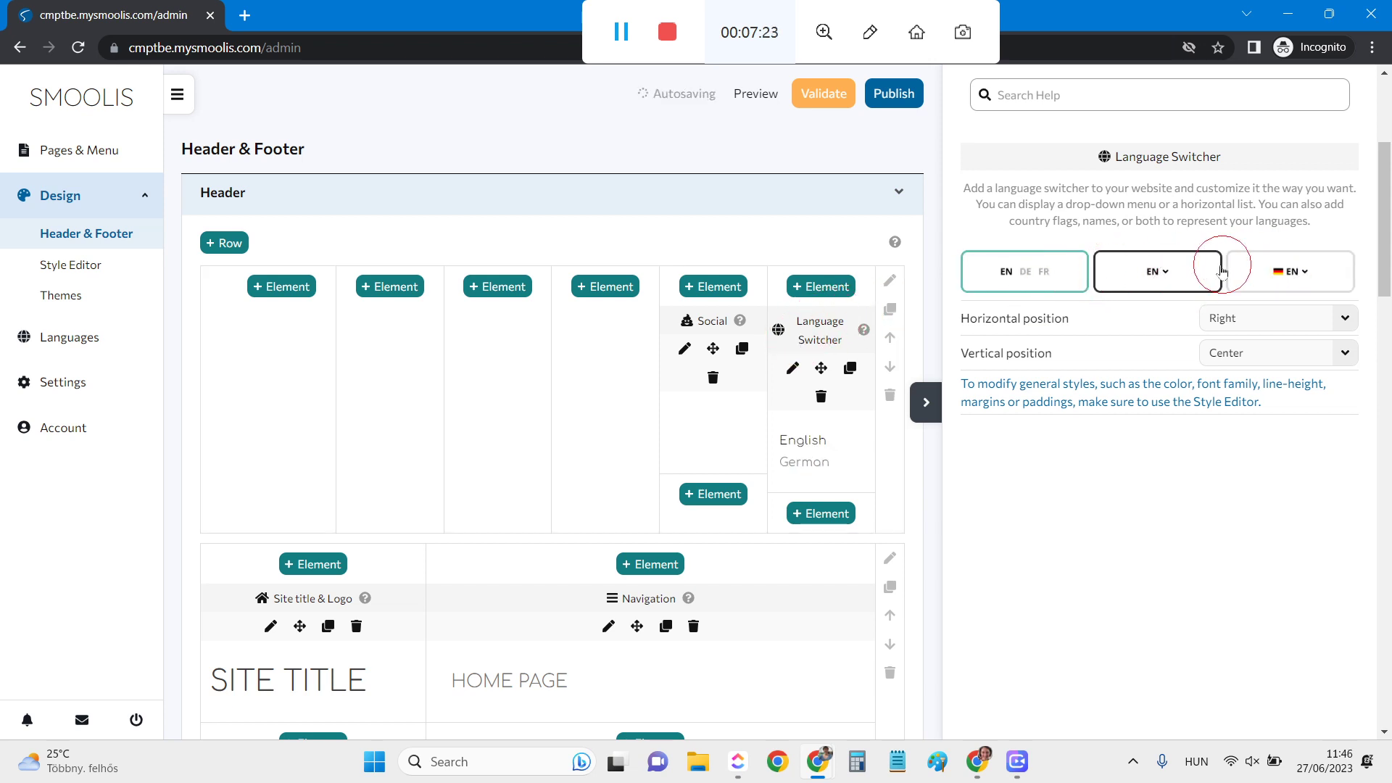
{"action": "left_click", "coordinate": [1309, 271]}
{"action": "left_click", "coordinate": [1140, 279]}
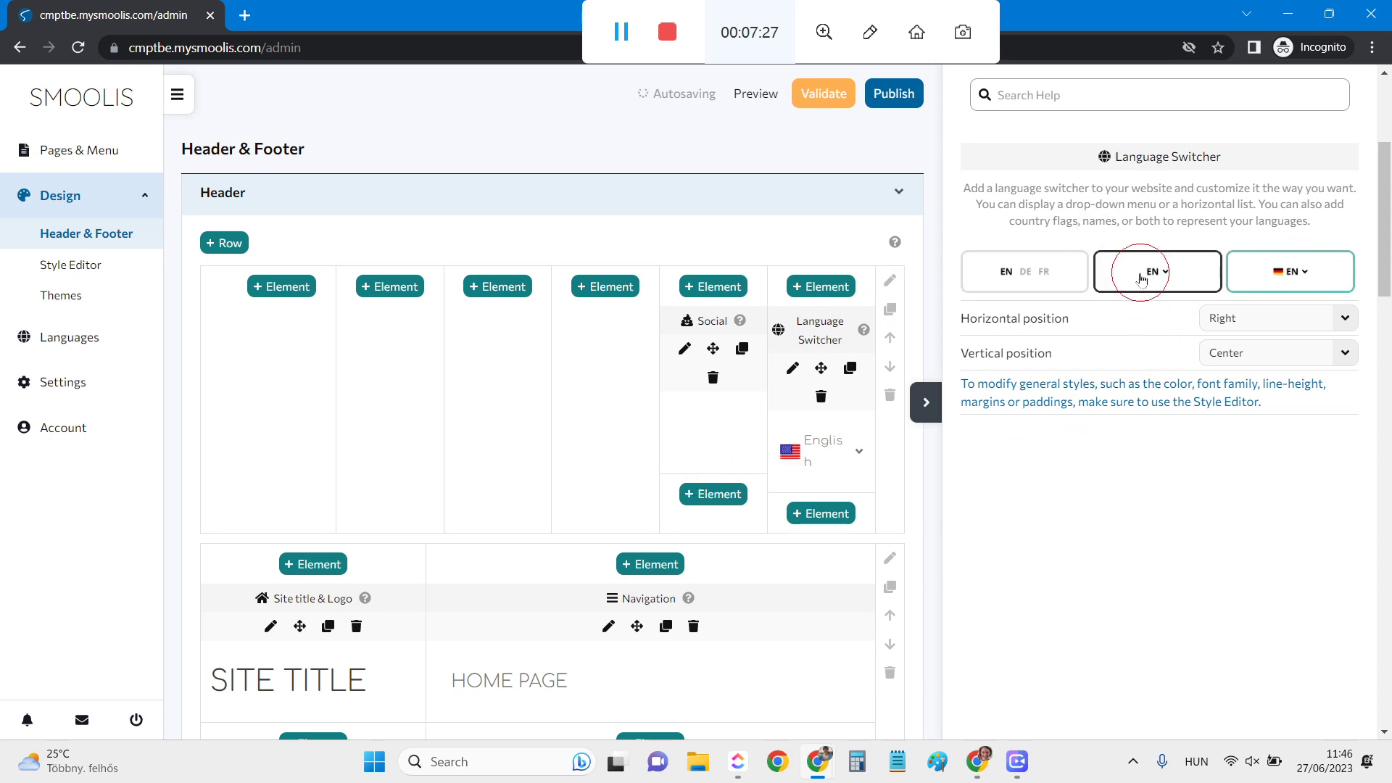
{"action": "left_click", "coordinate": [1023, 273]}
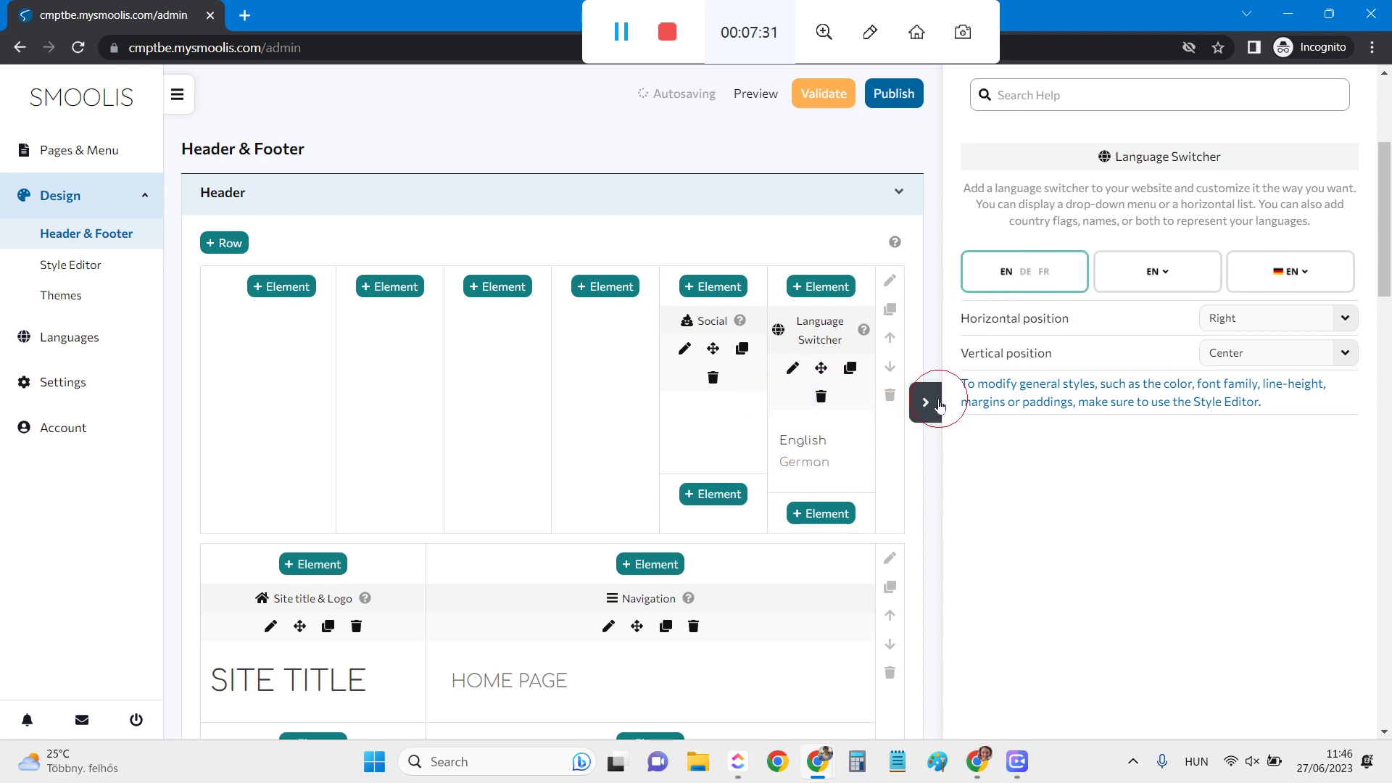
Step: Look through the Theme Settings, Header, Header Sticky and phone header sections on the Header & Footer page
{"action": "scroll", "coordinate": [1144, 553], "scroll_direction": "down", "scroll_amount": 5}
{"action": "scroll", "coordinate": [1144, 553], "scroll_direction": "up", "scroll_amount": 5}
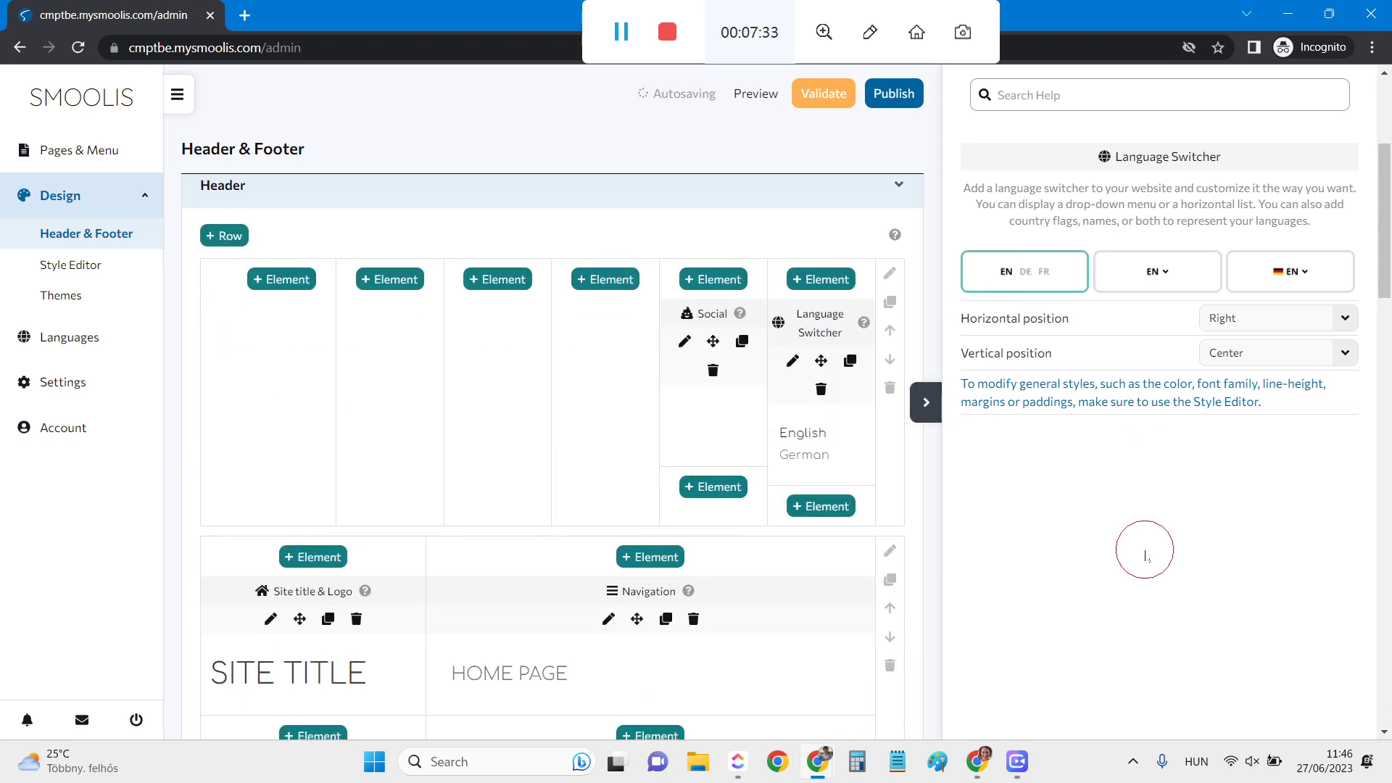
{"action": "scroll", "coordinate": [1144, 553], "scroll_direction": "down", "scroll_amount": 4}
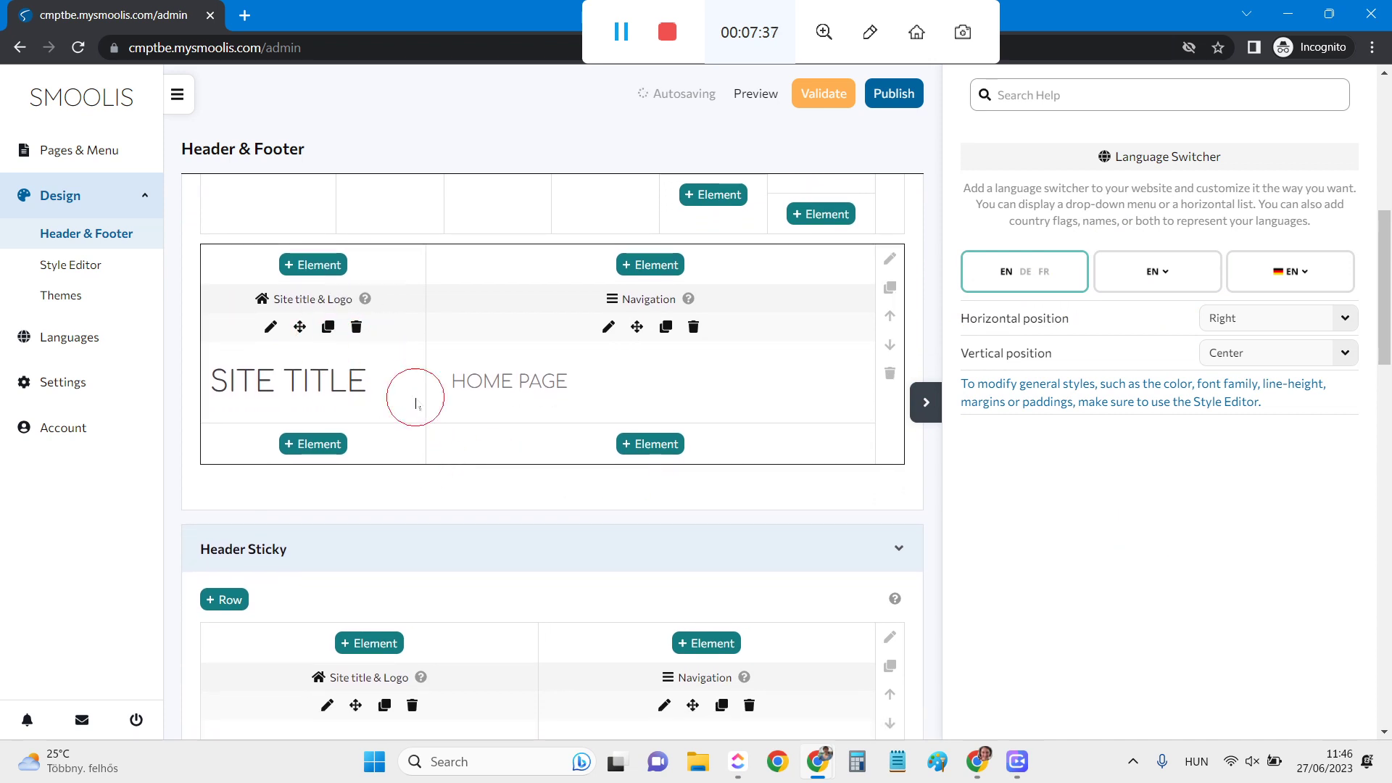
{"action": "scroll", "coordinate": [758, 523], "scroll_direction": "down", "scroll_amount": 5}
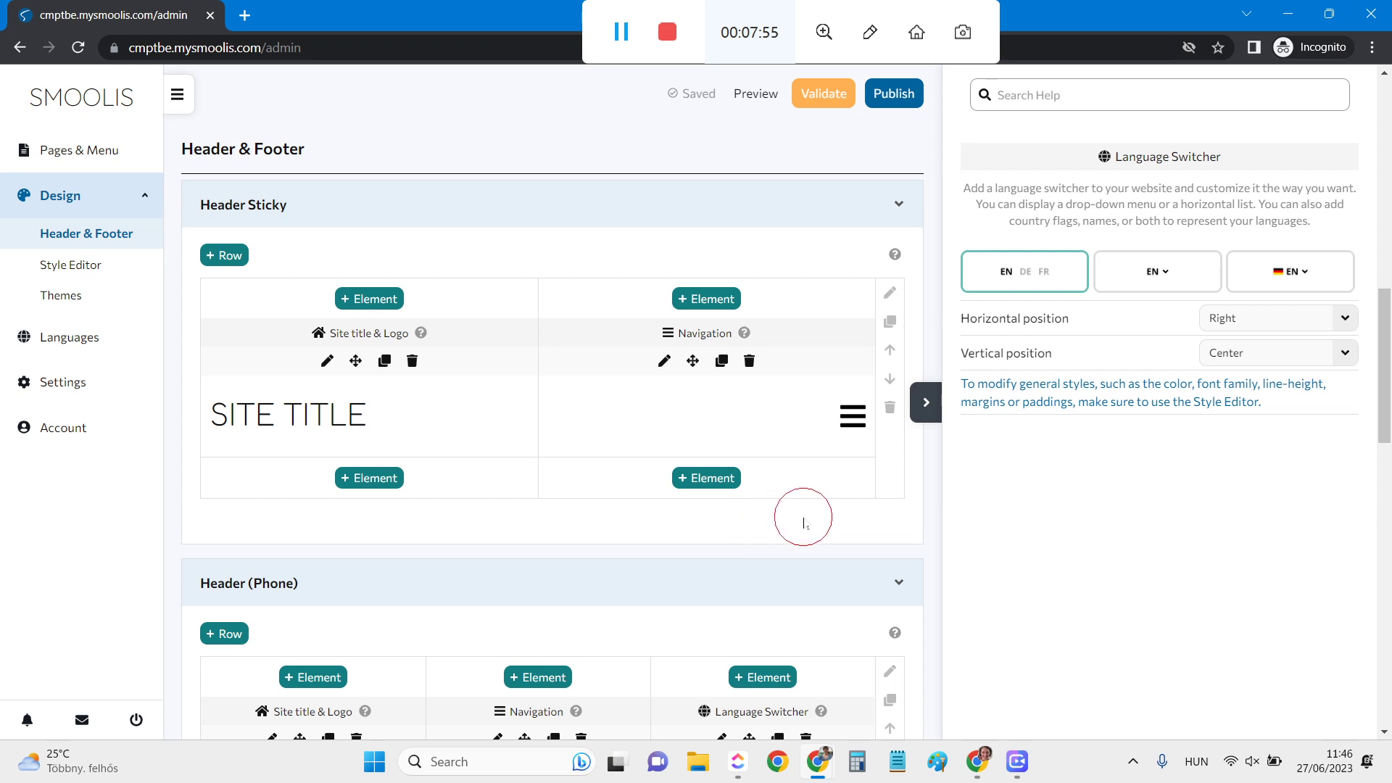
{"action": "scroll", "coordinate": [803, 522], "scroll_direction": "down", "scroll_amount": 5}
{"action": "scroll", "coordinate": [803, 522], "scroll_direction": "up", "scroll_amount": 1}
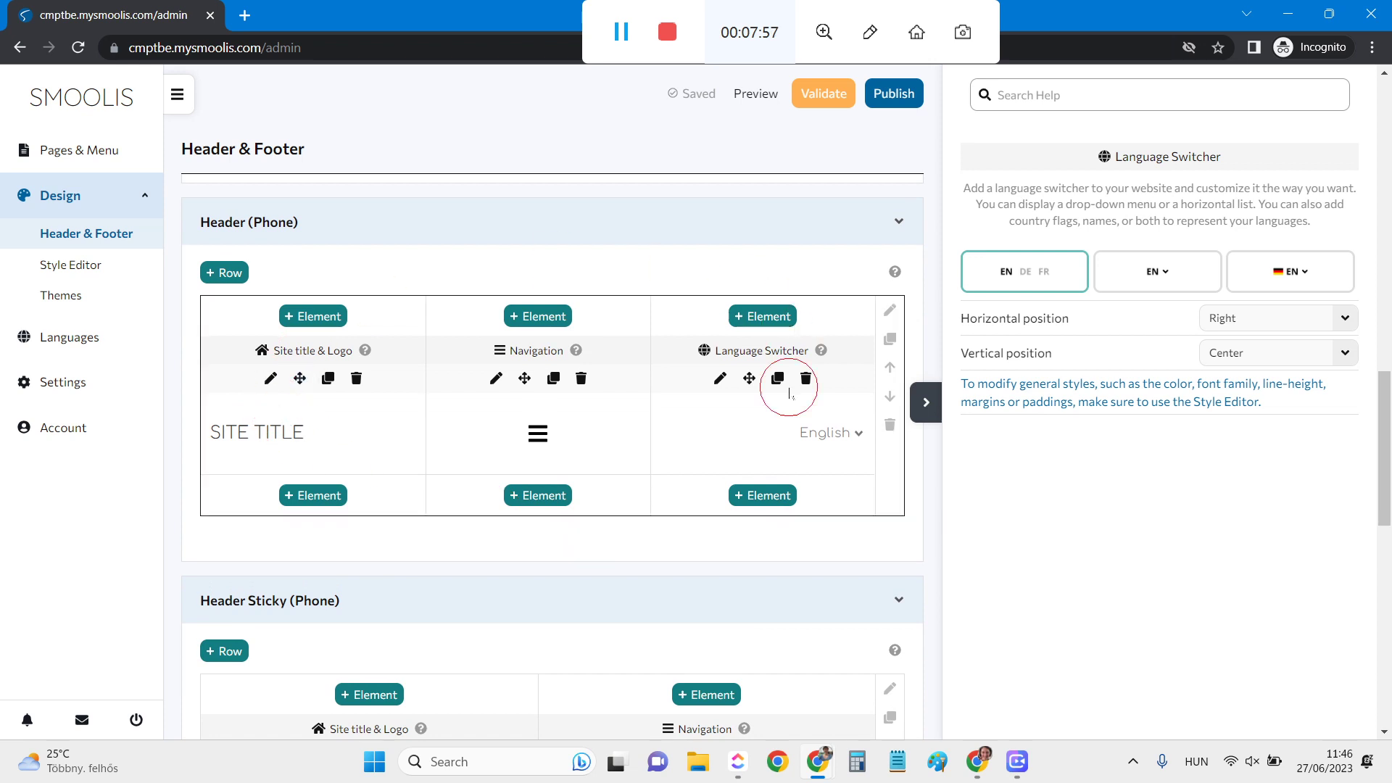
{"action": "scroll", "coordinate": [693, 584], "scroll_direction": "down", "scroll_amount": 5}
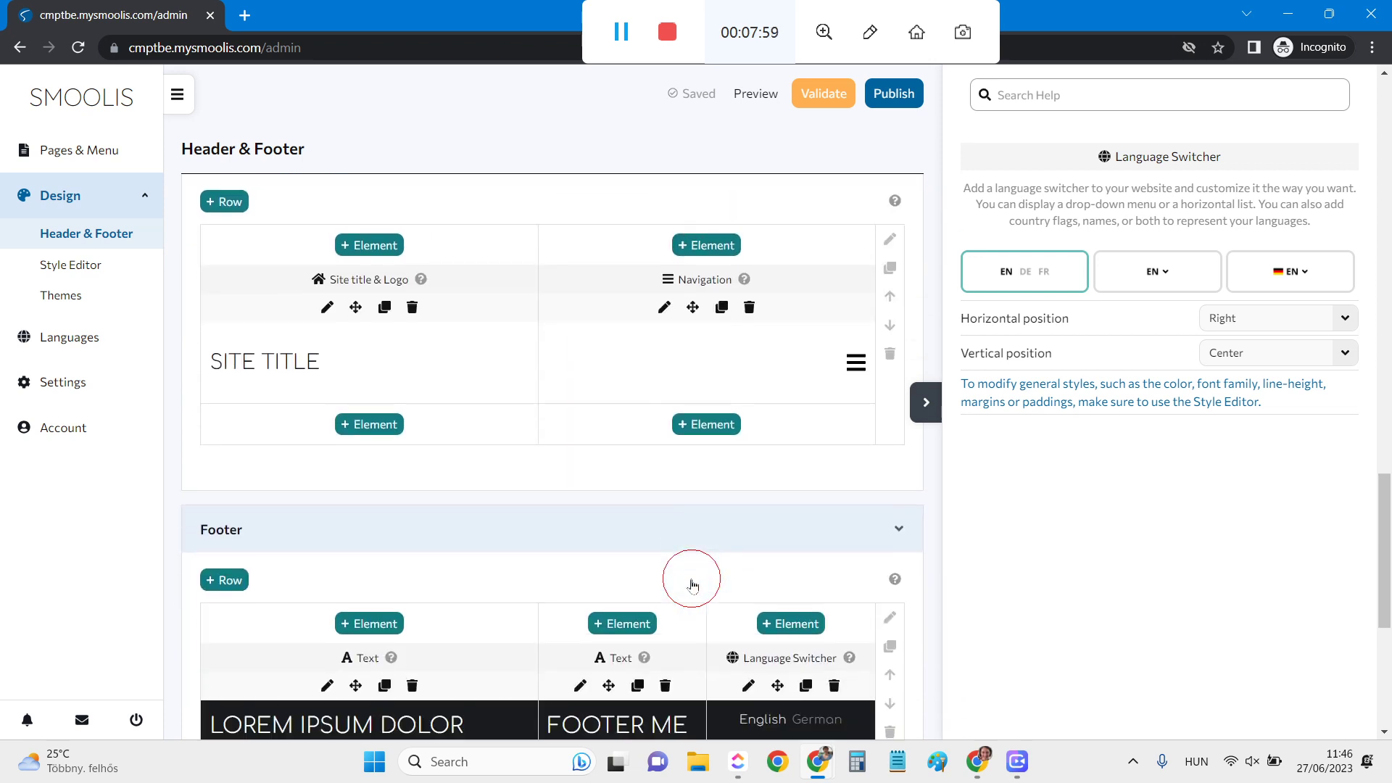
{"action": "scroll", "coordinate": [693, 584], "scroll_direction": "up", "scroll_amount": 8}
{"action": "scroll", "coordinate": [690, 584], "scroll_direction": "down", "scroll_amount": 1}
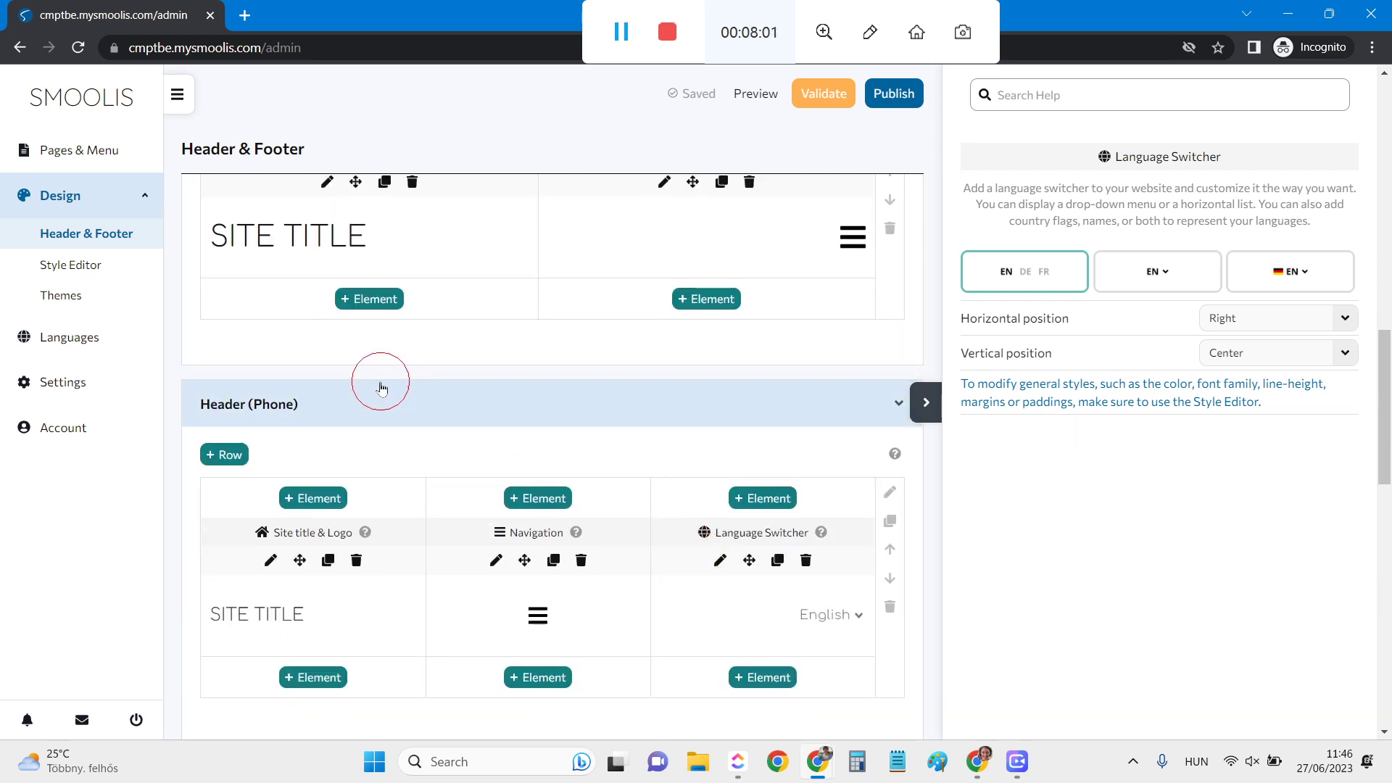
{"action": "scroll", "coordinate": [381, 388], "scroll_direction": "up", "scroll_amount": 10}
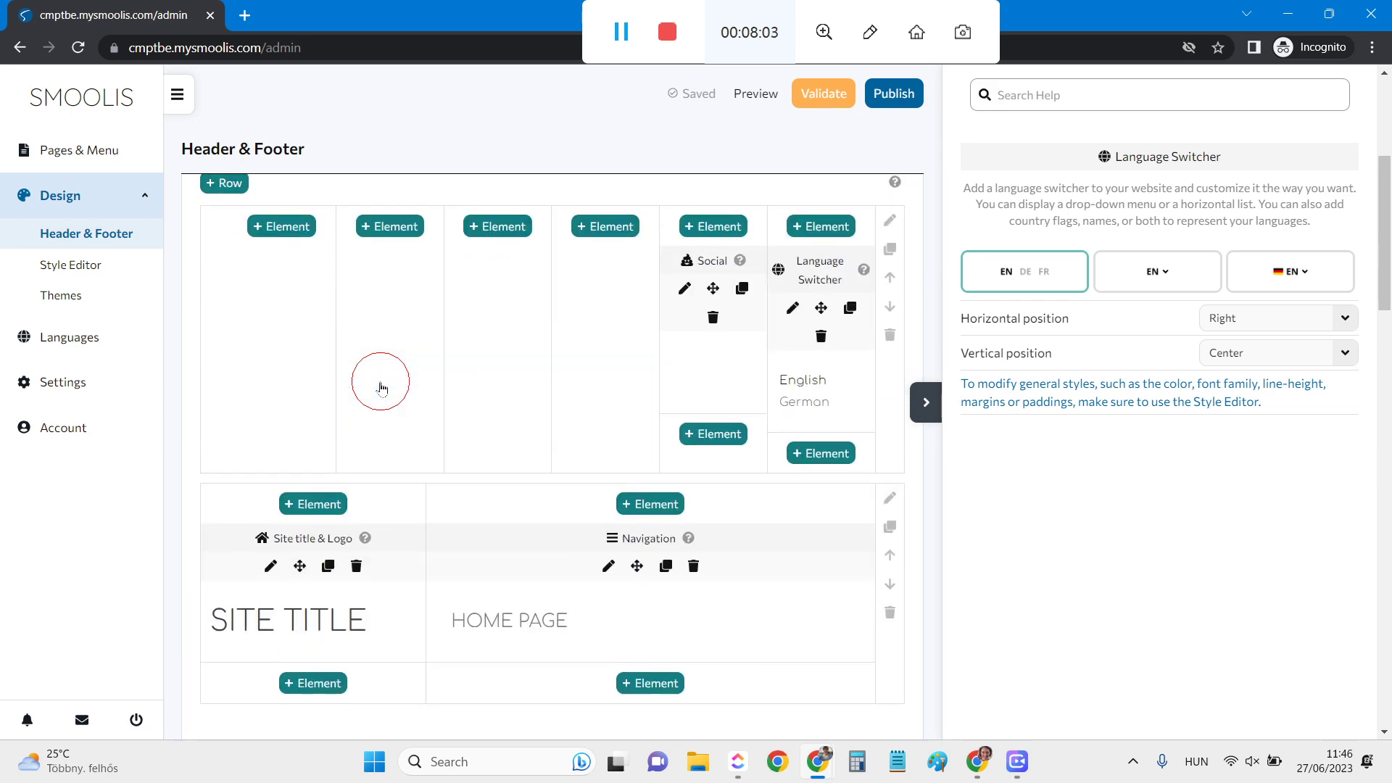
{"action": "scroll", "coordinate": [381, 388], "scroll_direction": "up", "scroll_amount": 4}
{"action": "scroll", "coordinate": [381, 388], "scroll_direction": "down", "scroll_amount": 15}
{"action": "scroll", "coordinate": [380, 388], "scroll_direction": "up", "scroll_amount": 9}
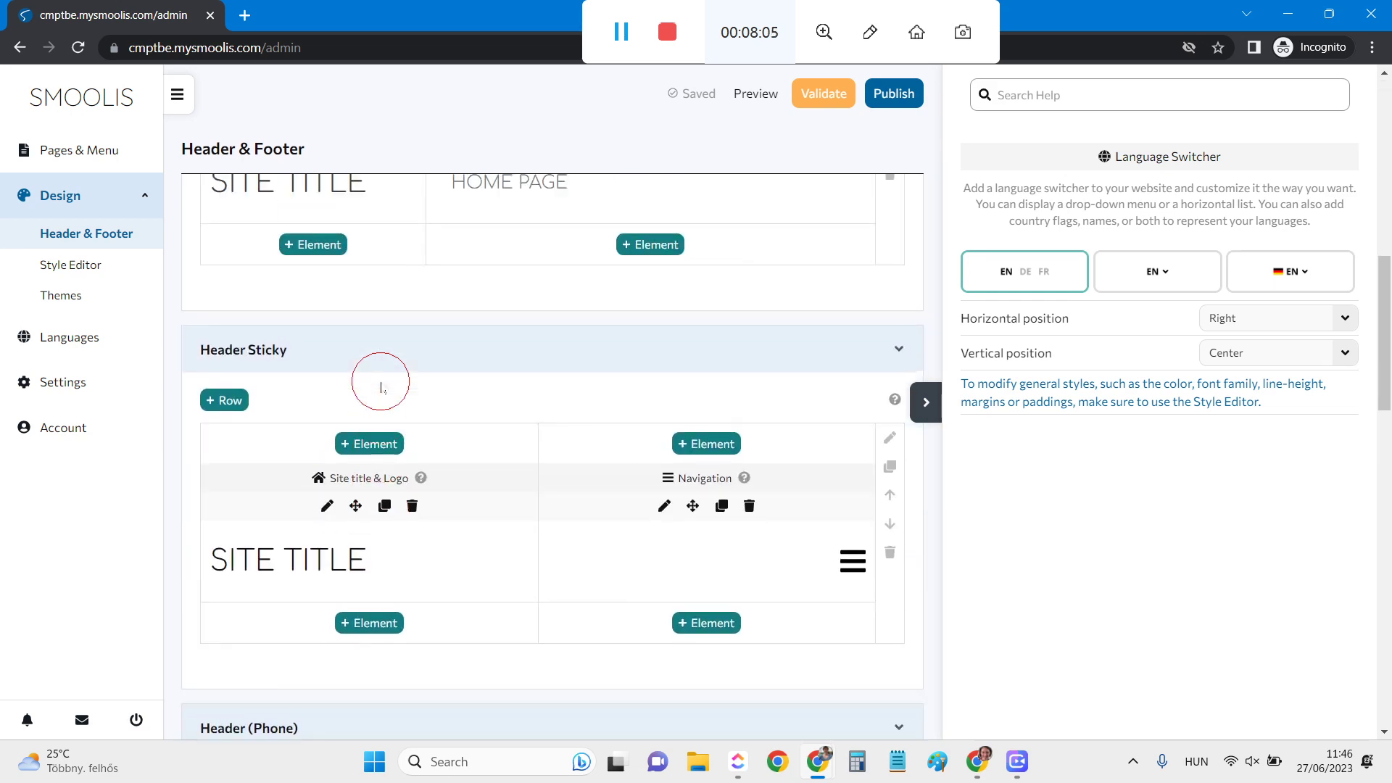
{"action": "scroll", "coordinate": [380, 388], "scroll_direction": "up", "scroll_amount": 6}
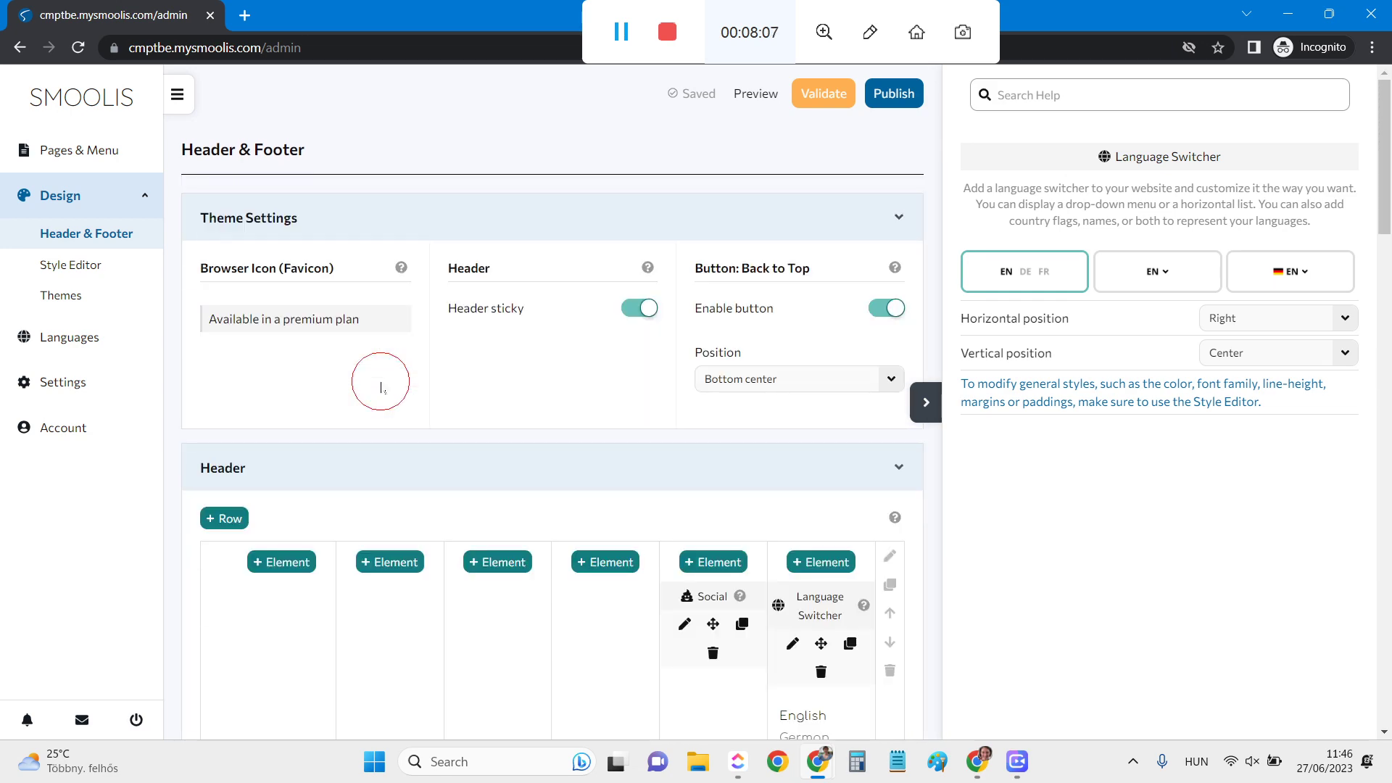
Step: Delete the footer's "Lorem ipsum dolor" Text element
{"action": "scroll", "coordinate": [381, 388], "scroll_direction": "down", "scroll_amount": 20}
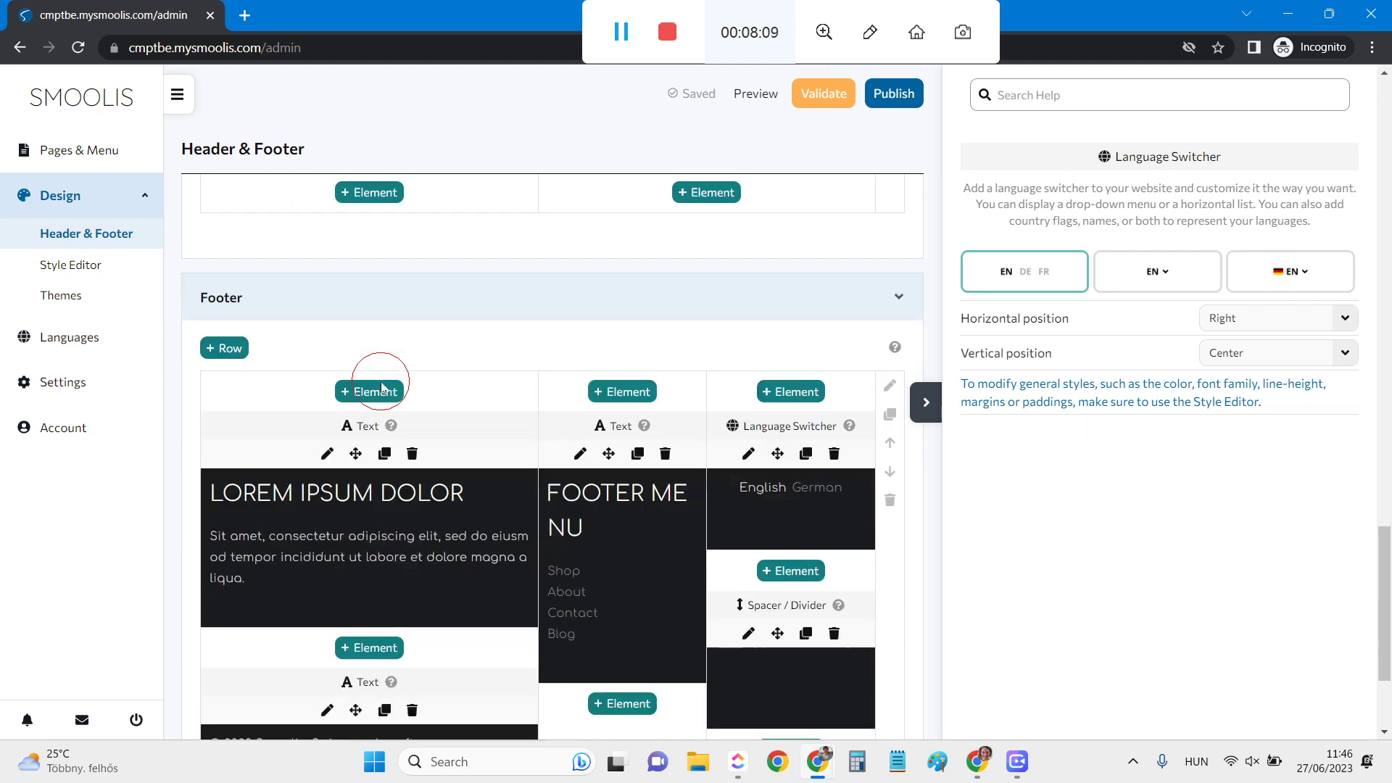
{"action": "scroll", "coordinate": [381, 389], "scroll_direction": "down", "scroll_amount": 2}
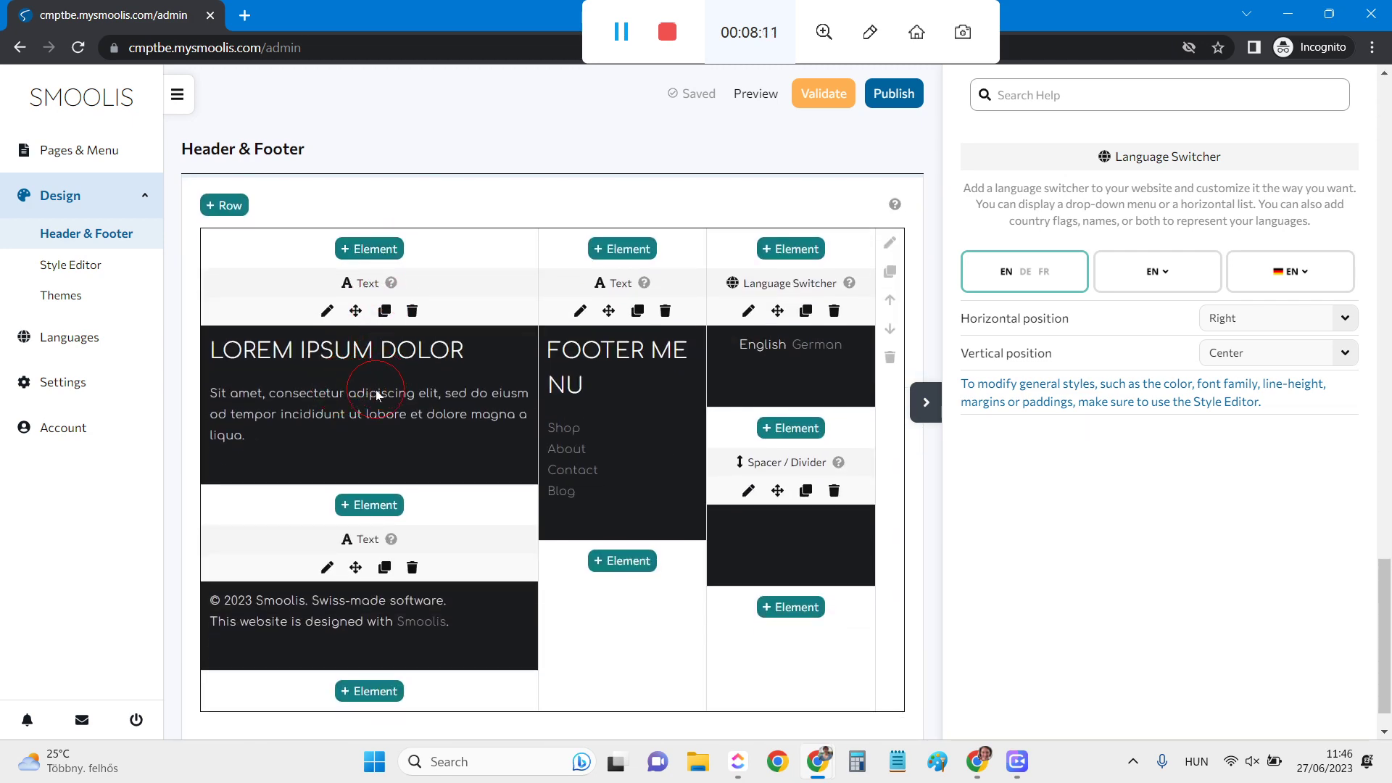
{"action": "left_click", "coordinate": [376, 395]}
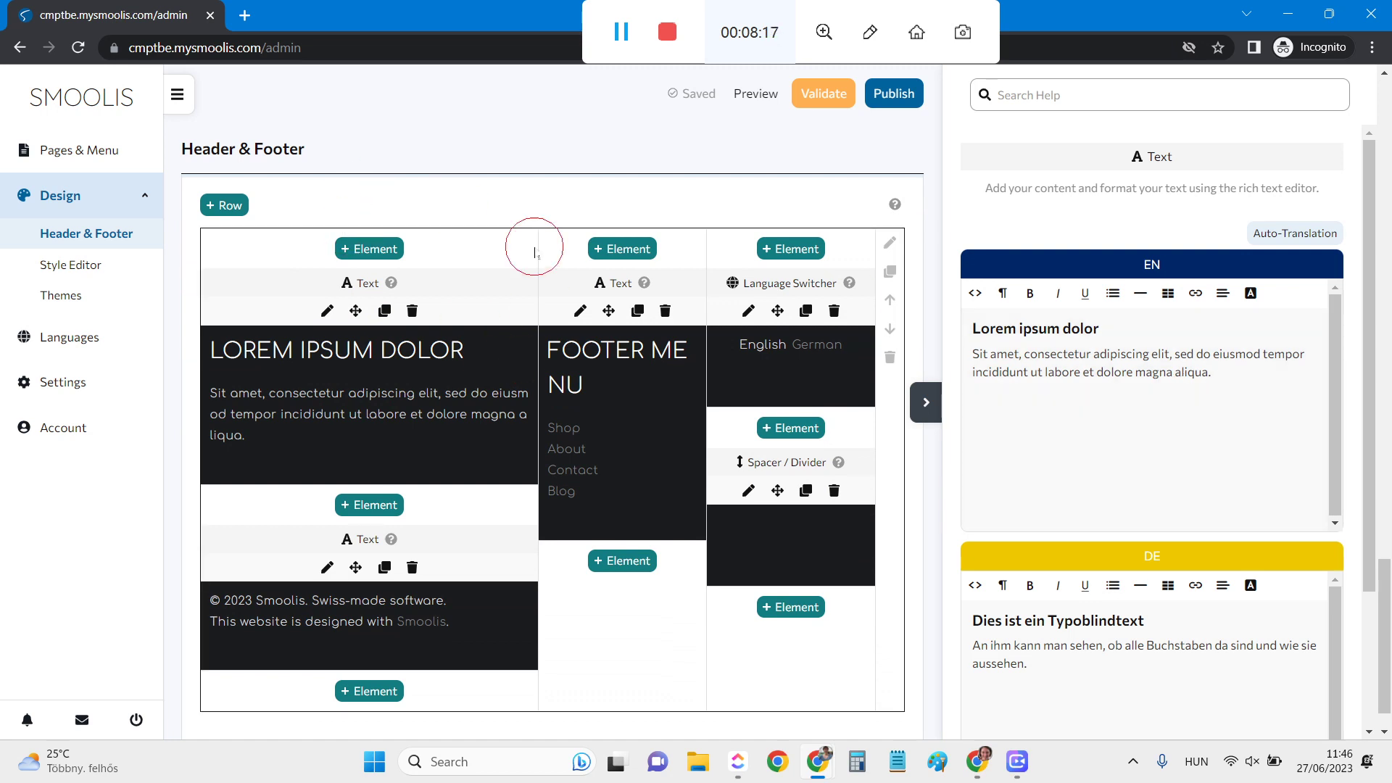
{"action": "left_click", "coordinate": [412, 310]}
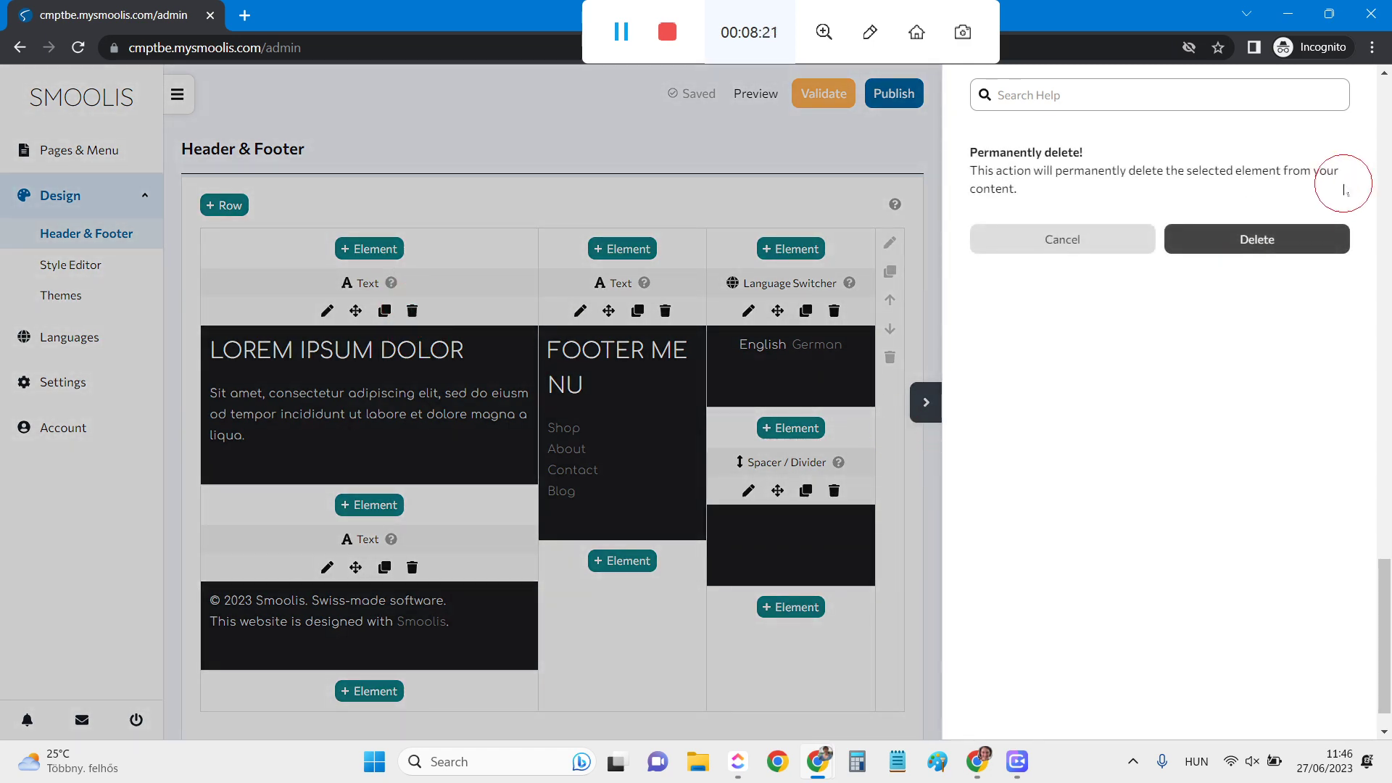
{"action": "left_click", "coordinate": [1252, 239]}
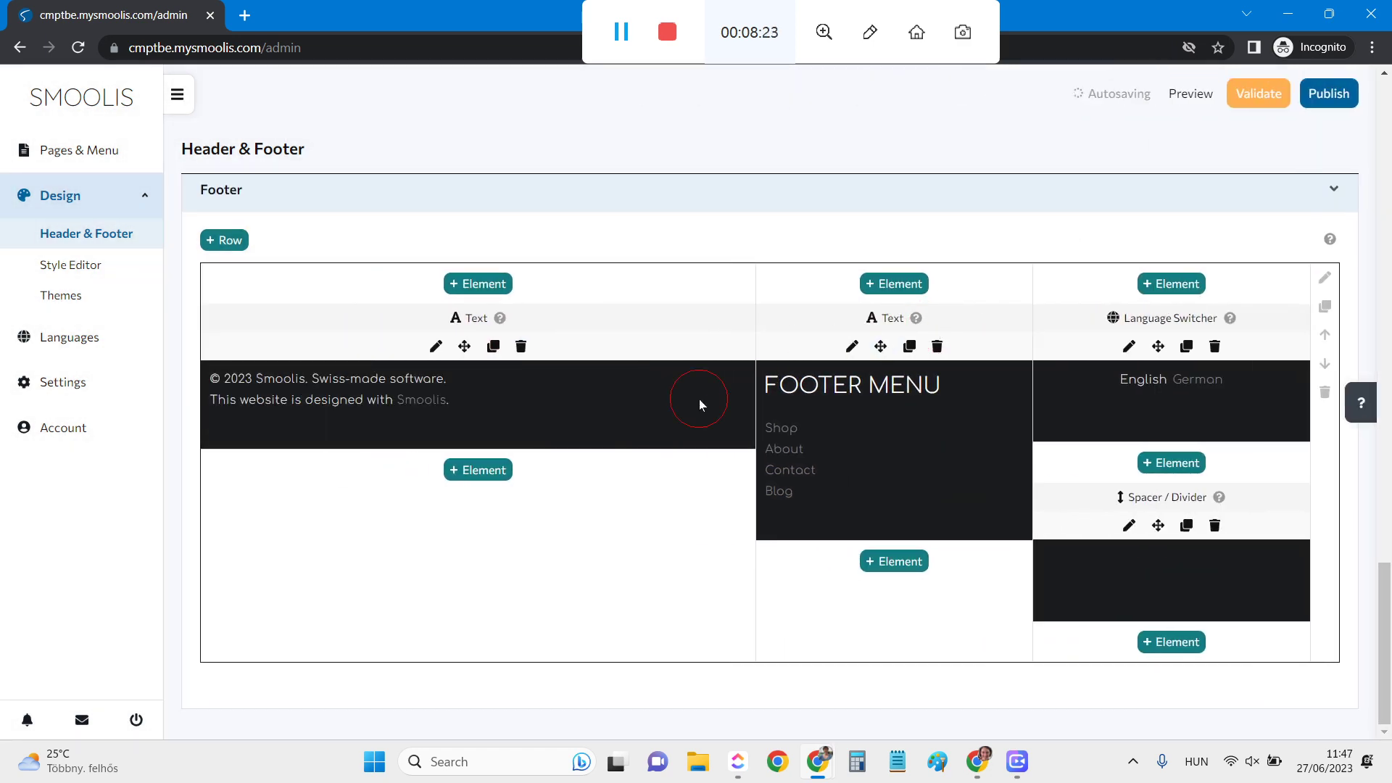
Step: Review the footer's copyright Text, Footer Menu, Language Switcher and Spacer / Divider elements, cancelling the deletion of the Spacer / Divider
{"action": "left_click", "coordinate": [633, 398]}
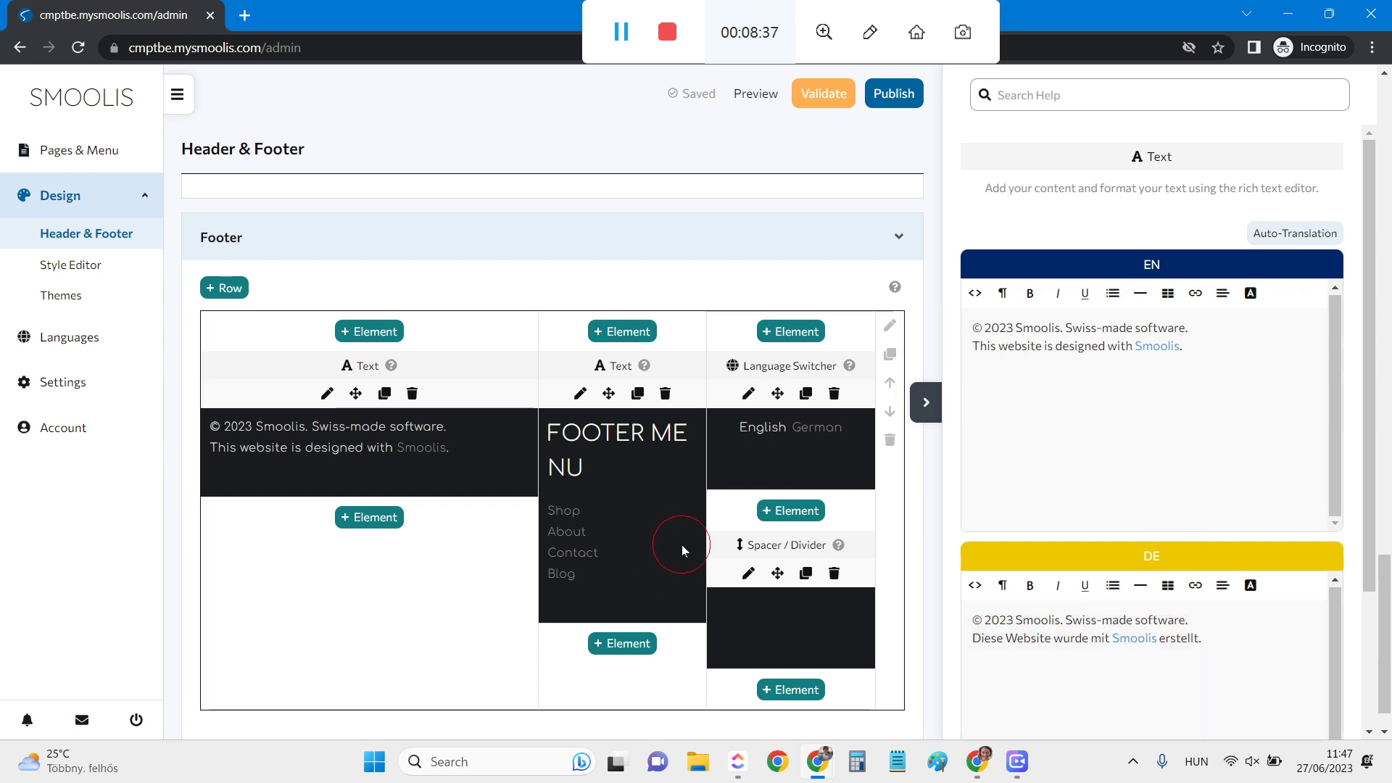
{"action": "left_click", "coordinate": [659, 487]}
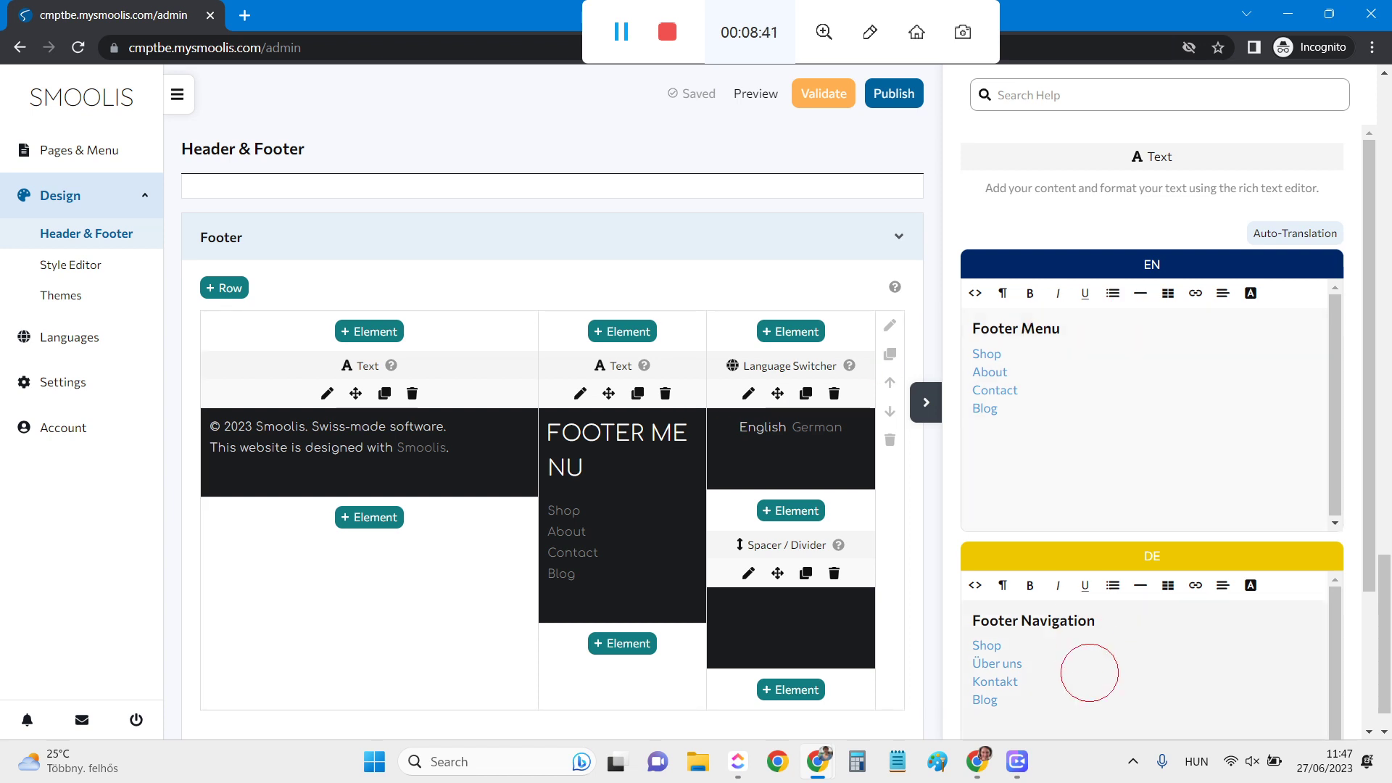
{"action": "left_click", "coordinate": [815, 451]}
{"action": "left_click", "coordinate": [800, 624]}
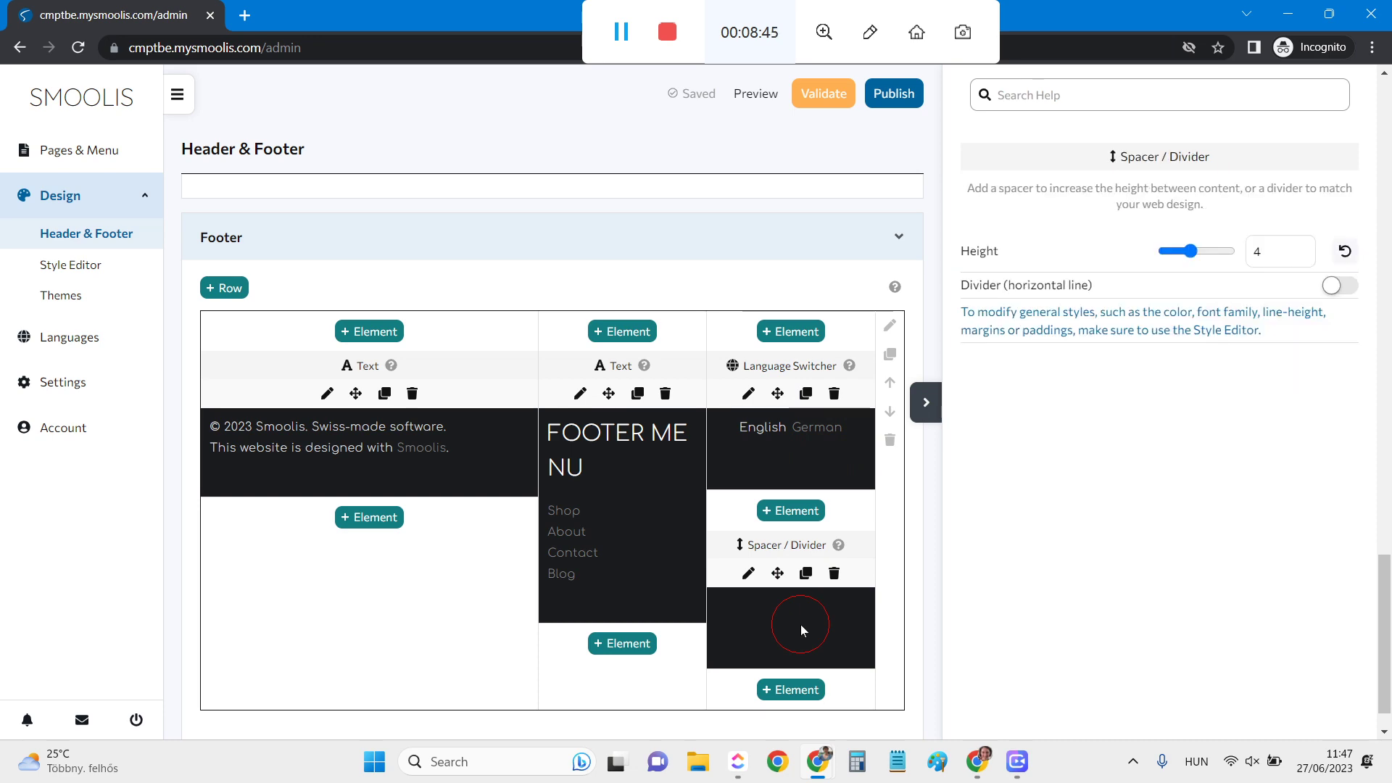
{"action": "left_click", "coordinate": [832, 574]}
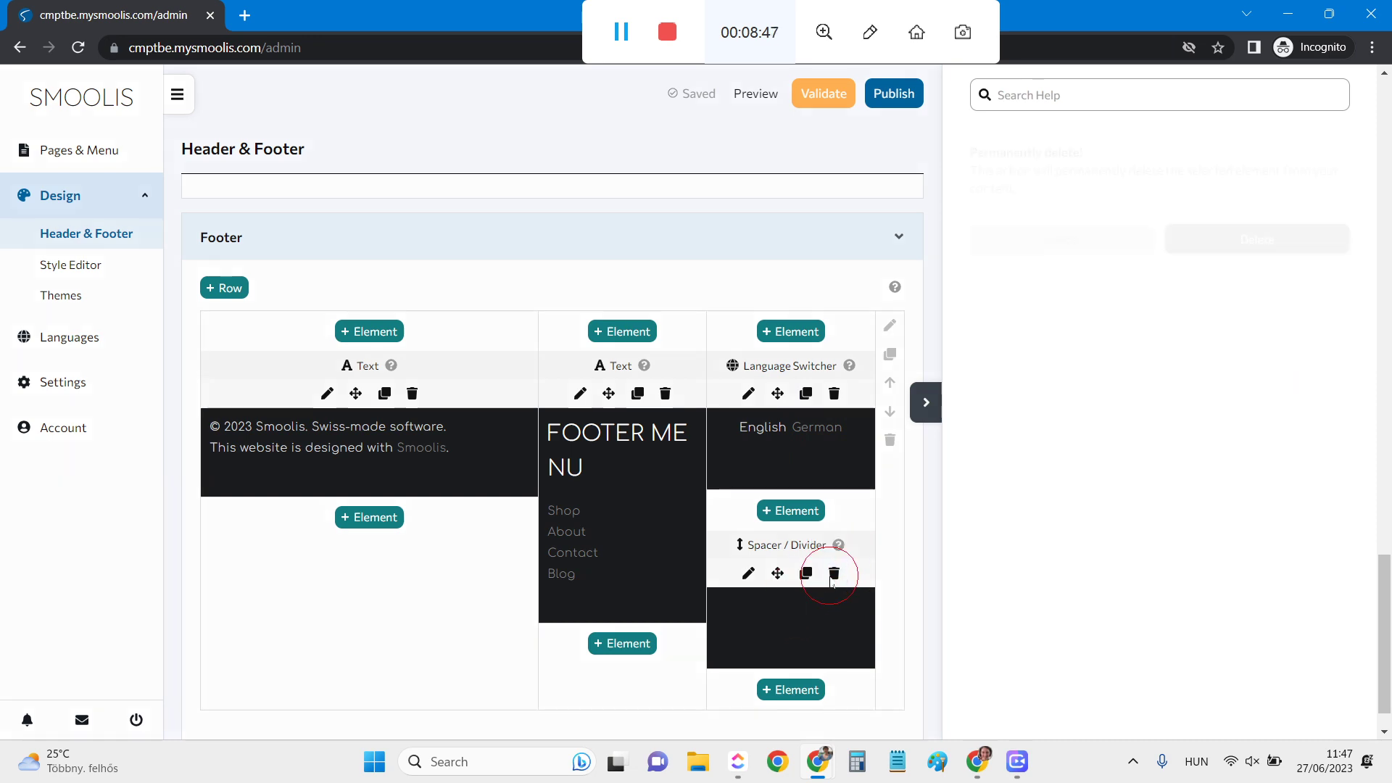
{"action": "left_click", "coordinate": [1078, 245]}
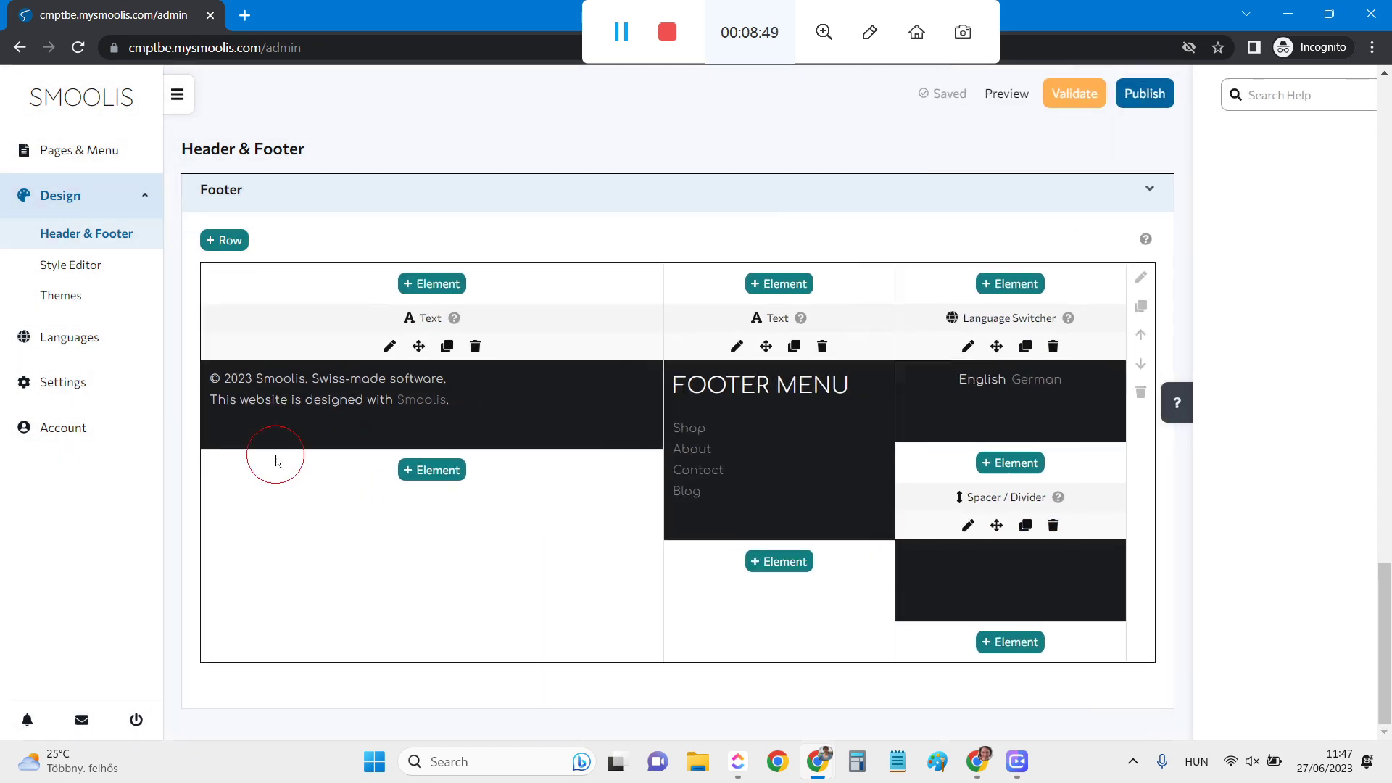
Step: Check the Pages & Menu overview, and examine the Front-end Languages settings on the Languages page
{"action": "left_click", "coordinate": [101, 151]}
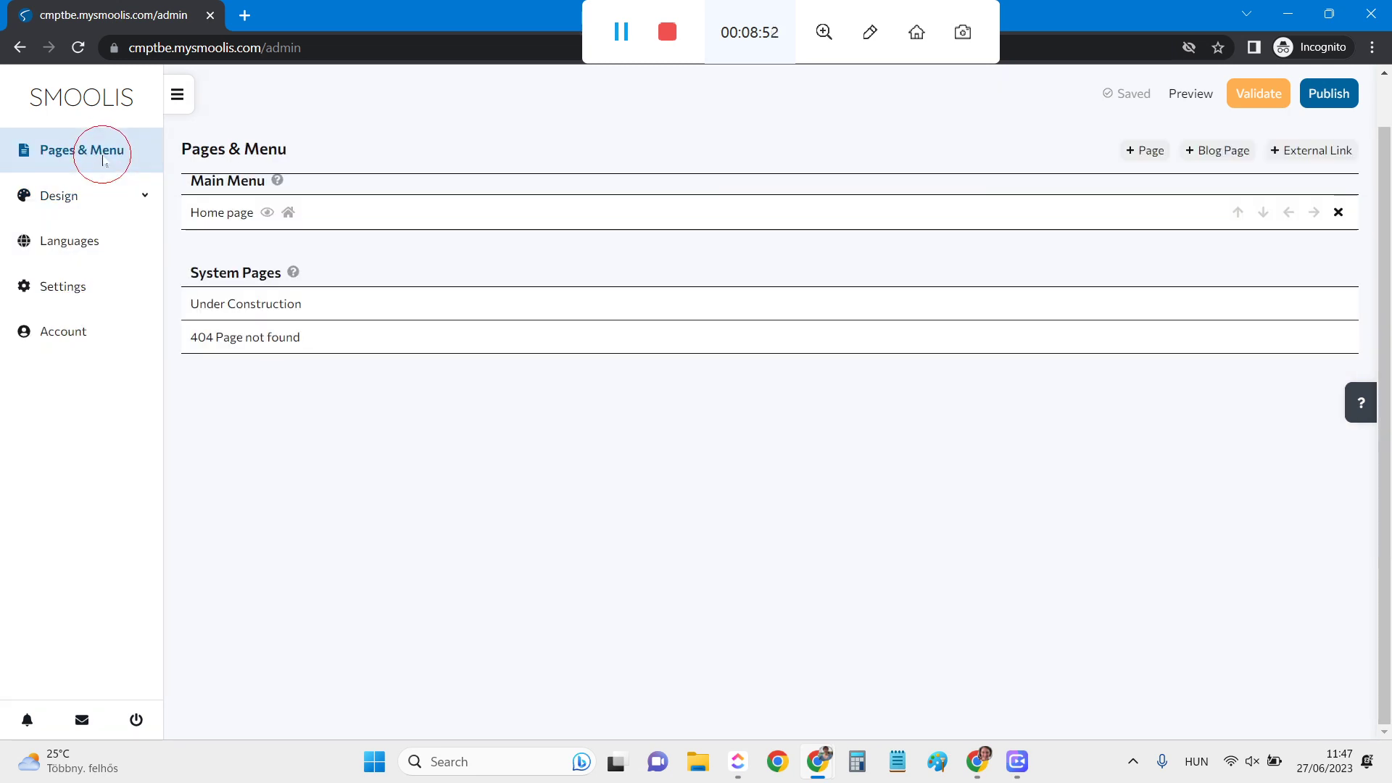
{"action": "left_click", "coordinate": [94, 241]}
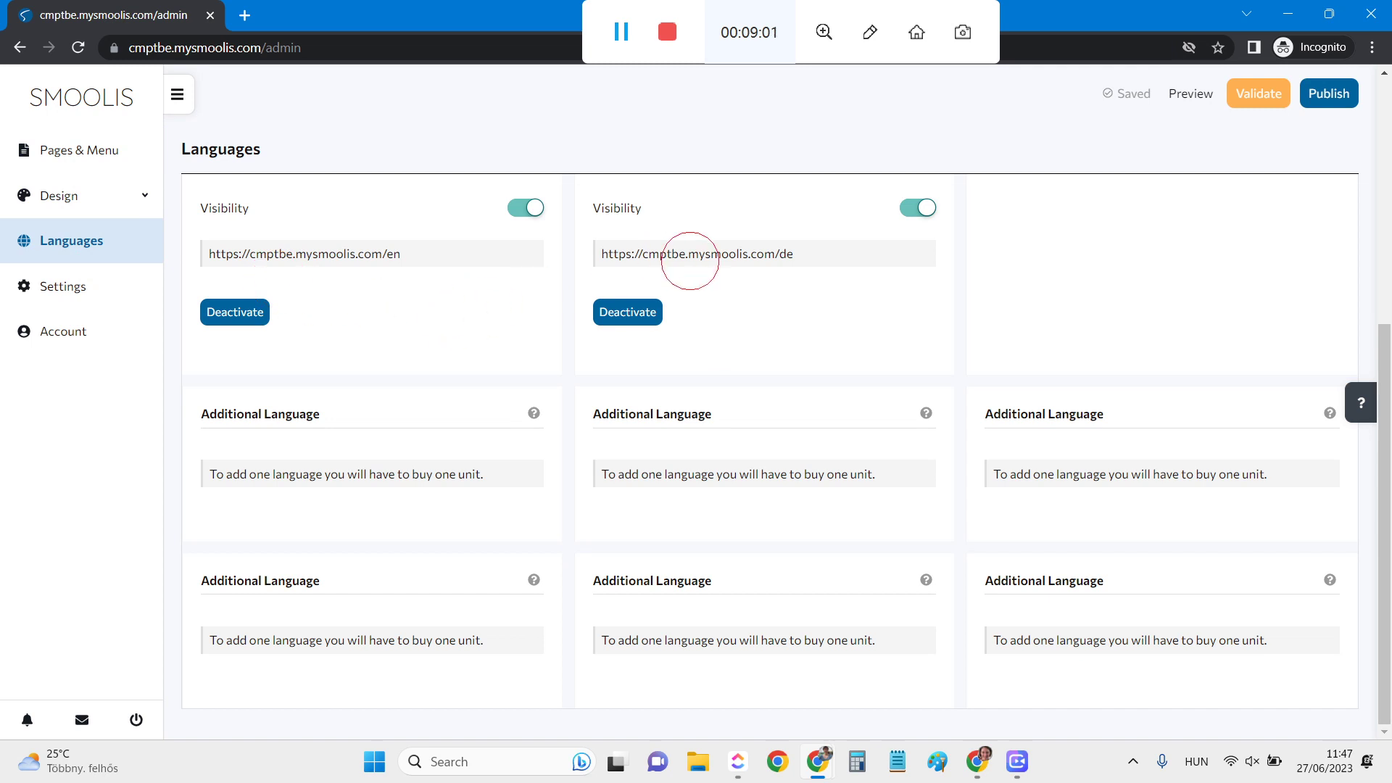
{"action": "scroll", "coordinate": [776, 319], "scroll_direction": "up", "scroll_amount": 6}
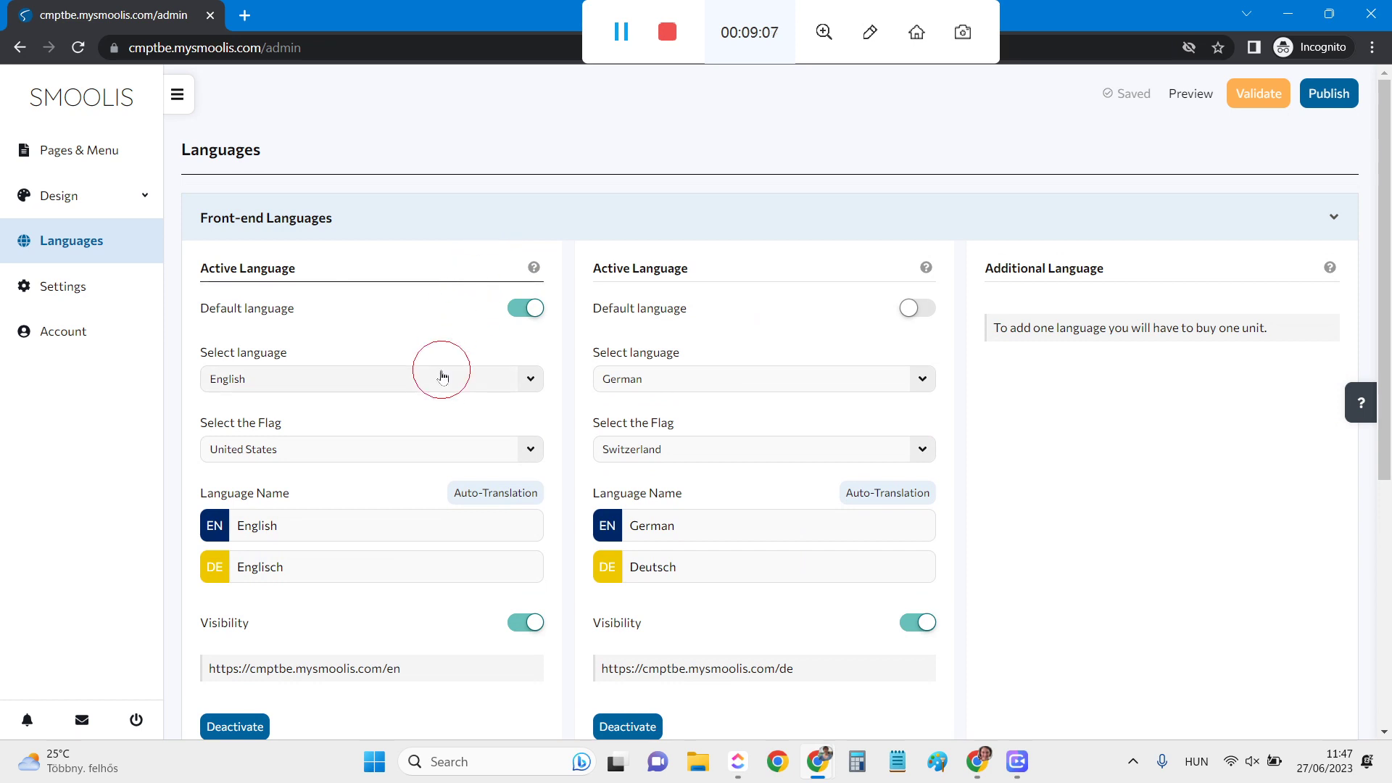
{"action": "left_click", "coordinate": [417, 458]}
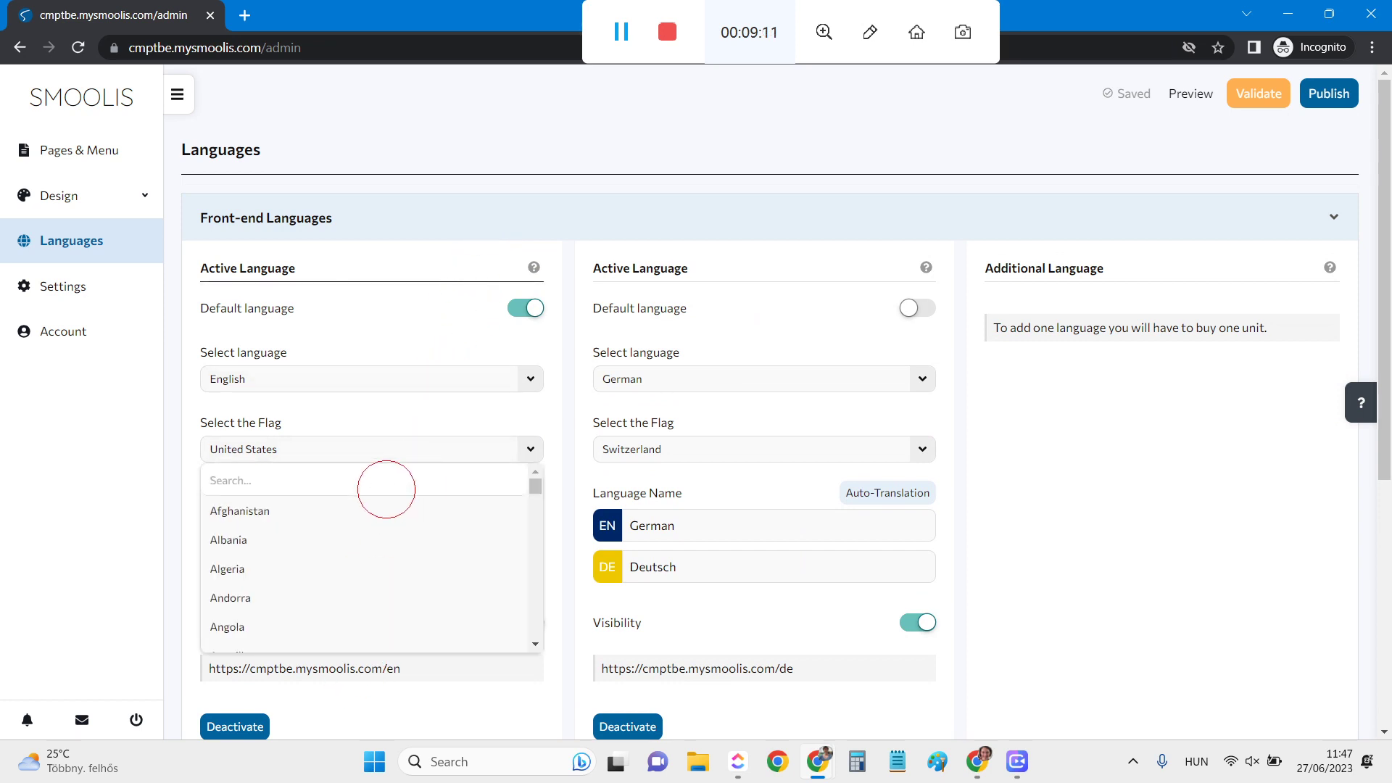
{"action": "left_click", "coordinate": [429, 316]}
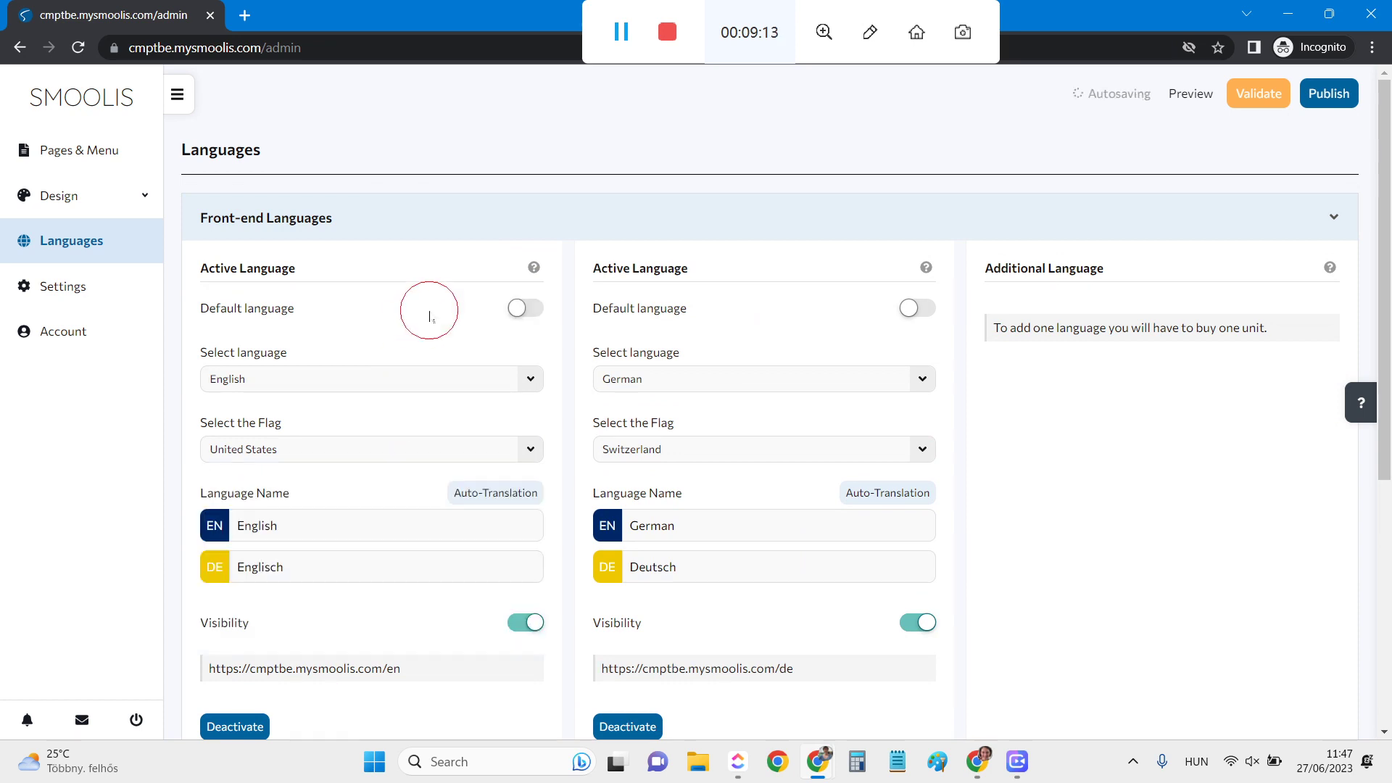
{"action": "left_click", "coordinate": [537, 311]}
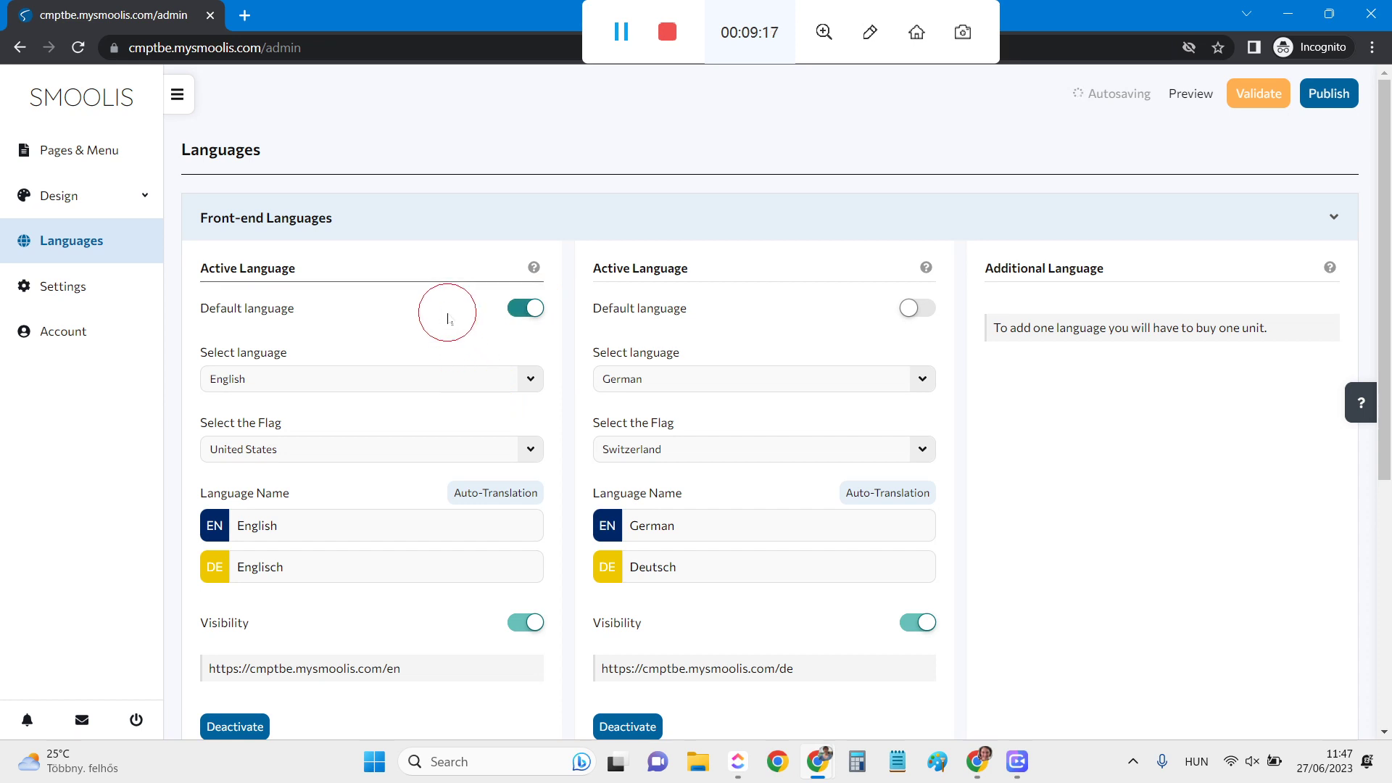
Step: Set the second active front-end language to Mandarin
{"action": "left_click", "coordinate": [803, 382]}
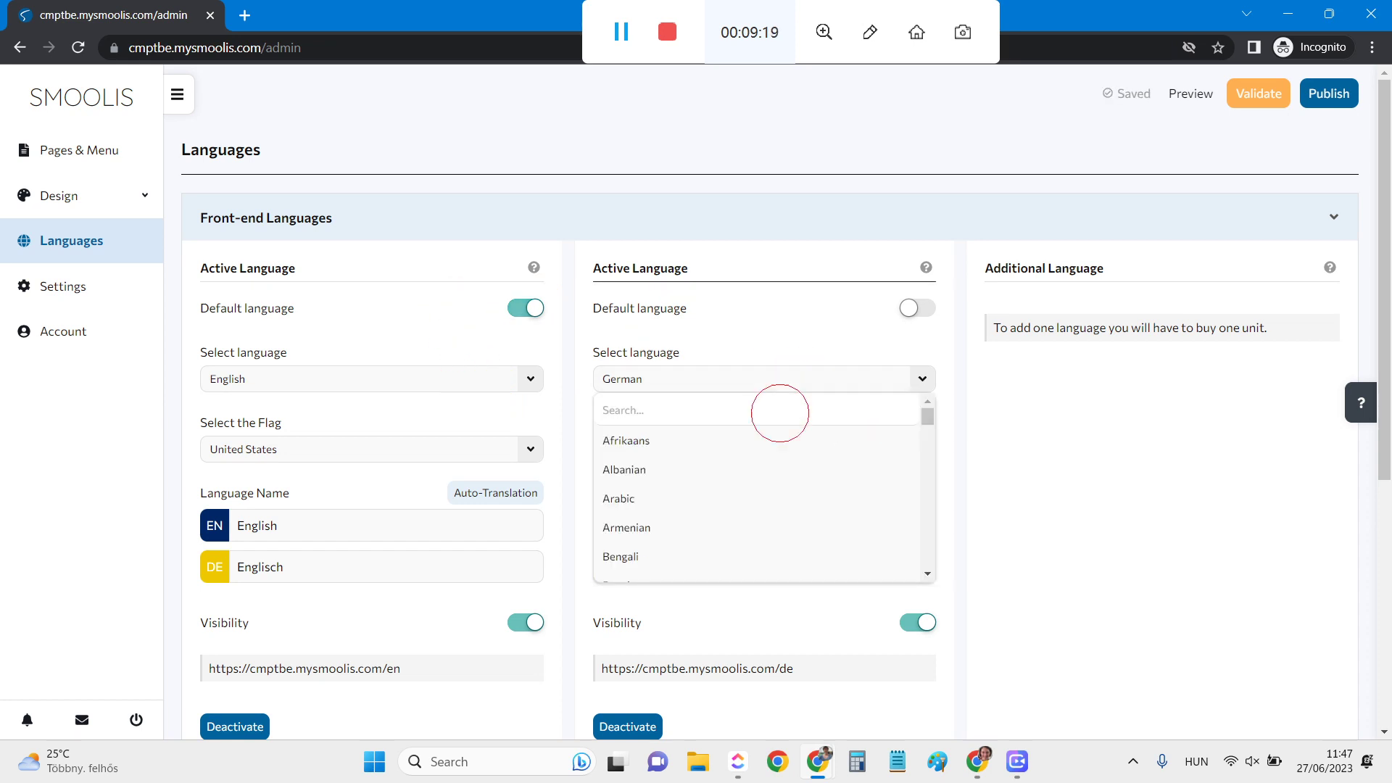
{"action": "scroll", "coordinate": [759, 531], "scroll_direction": "down", "scroll_amount": 10}
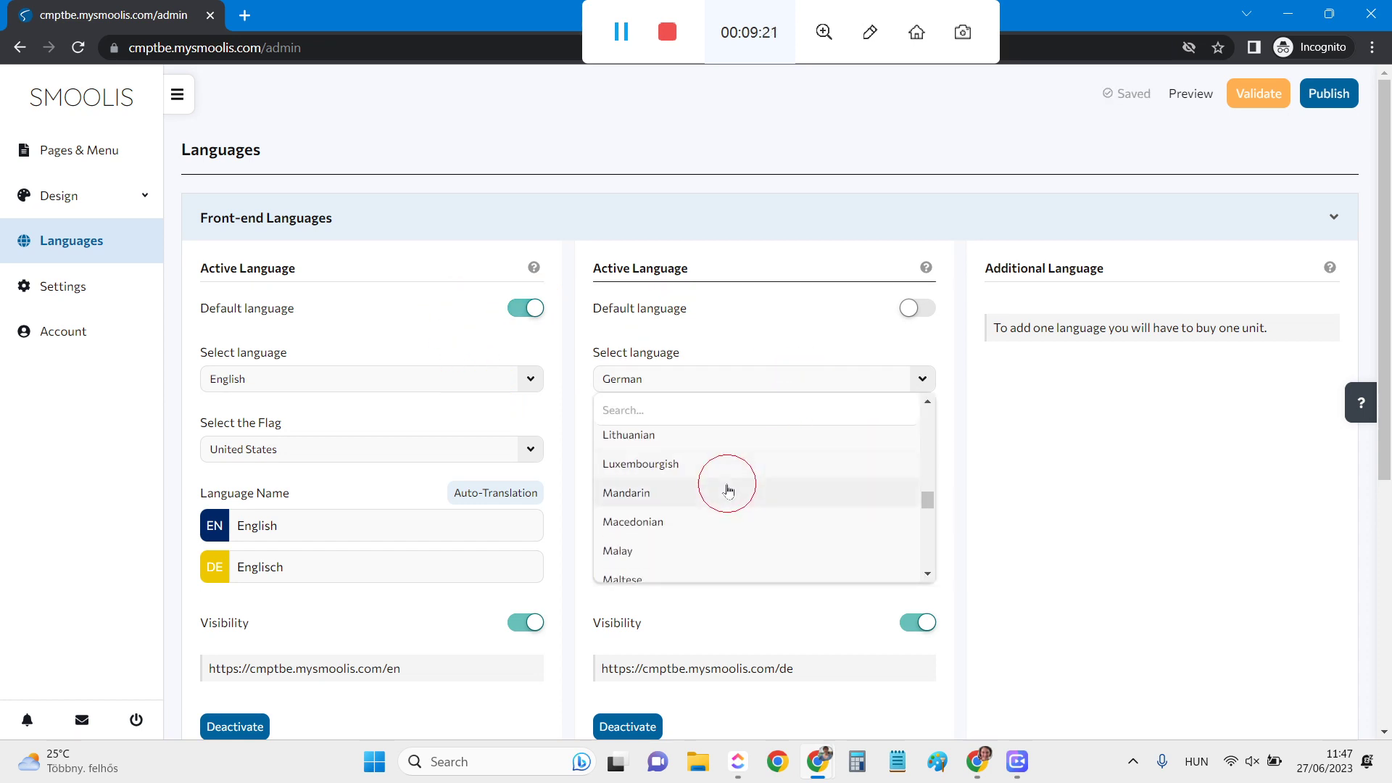
{"action": "left_click", "coordinate": [730, 491]}
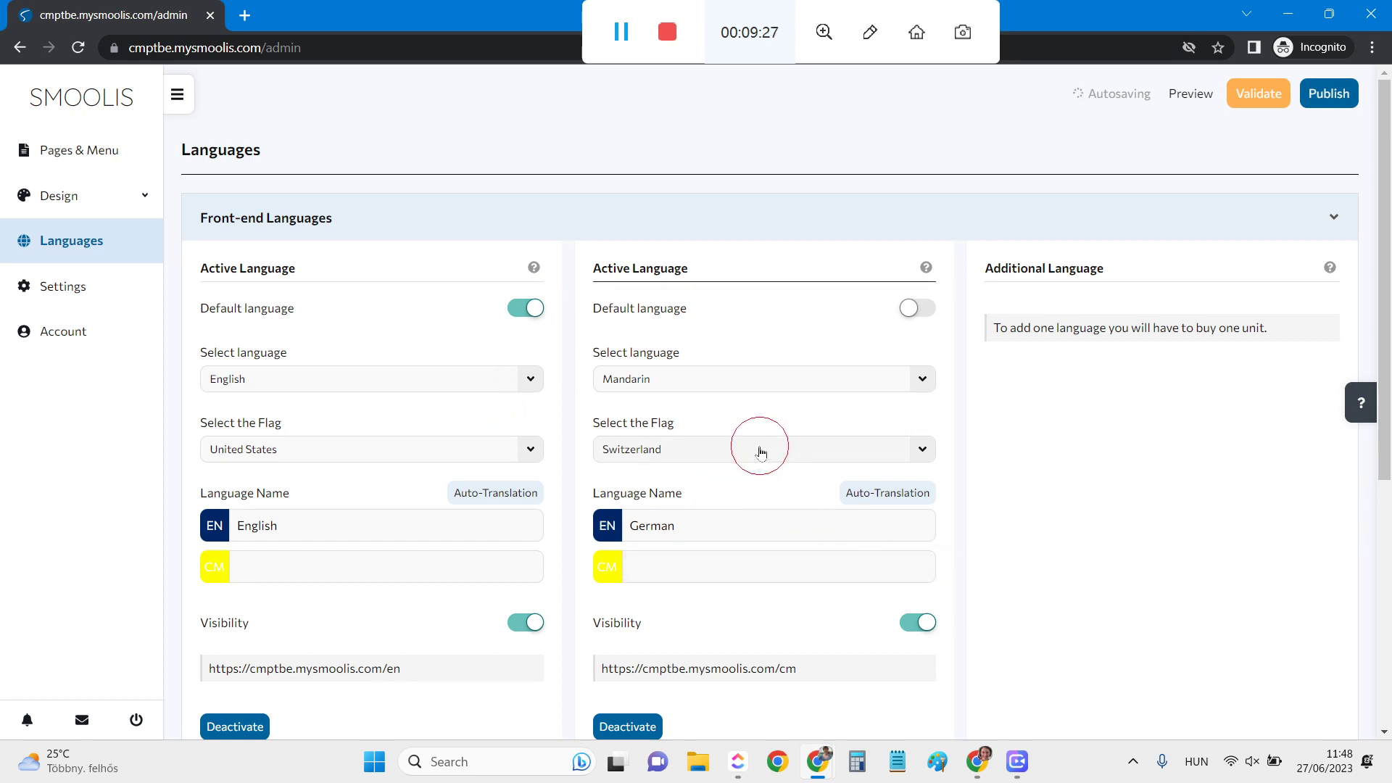
Step: Look through the available languages and set the second active front-end language to Hungarian
{"action": "left_click", "coordinate": [736, 379]}
{"action": "scroll", "coordinate": [737, 519], "scroll_direction": "down", "scroll_amount": 20}
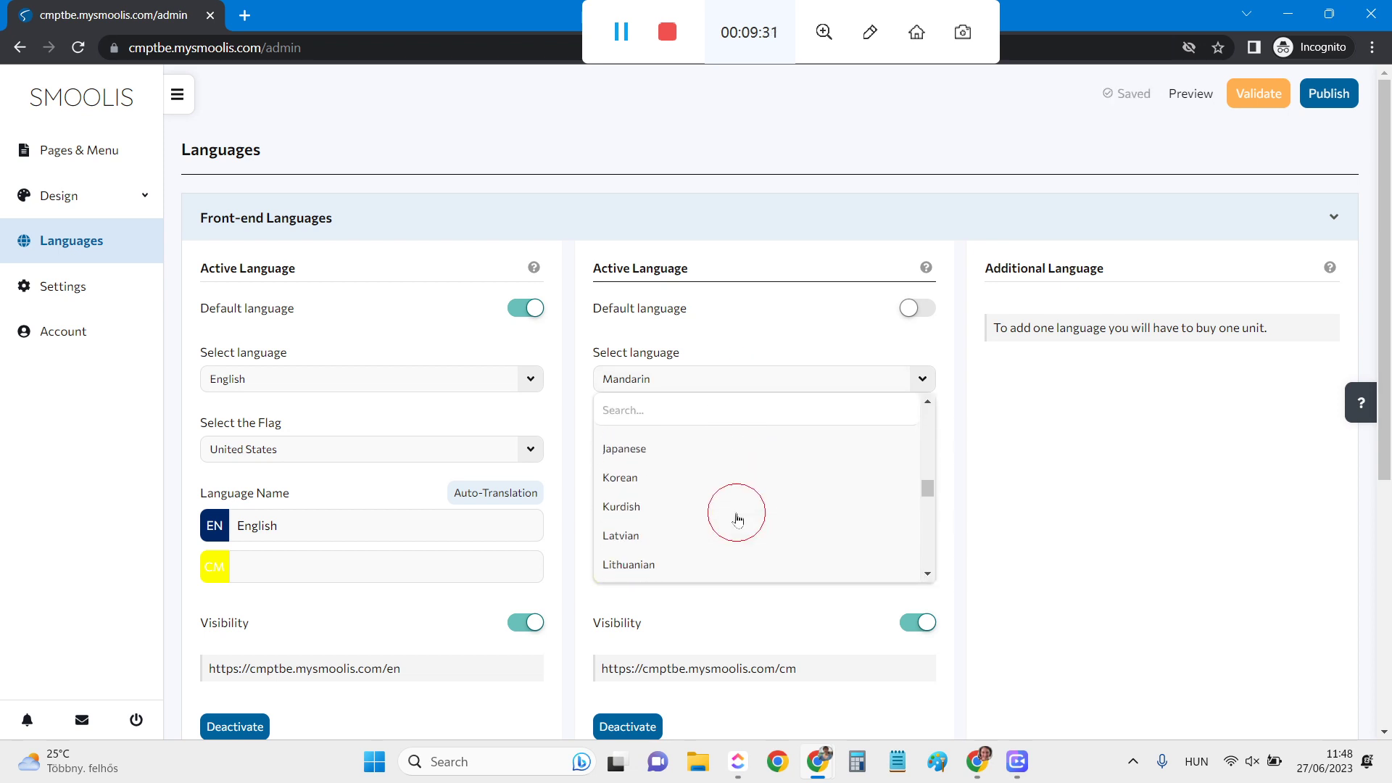
{"action": "scroll", "coordinate": [737, 519], "scroll_direction": "down", "scroll_amount": 5}
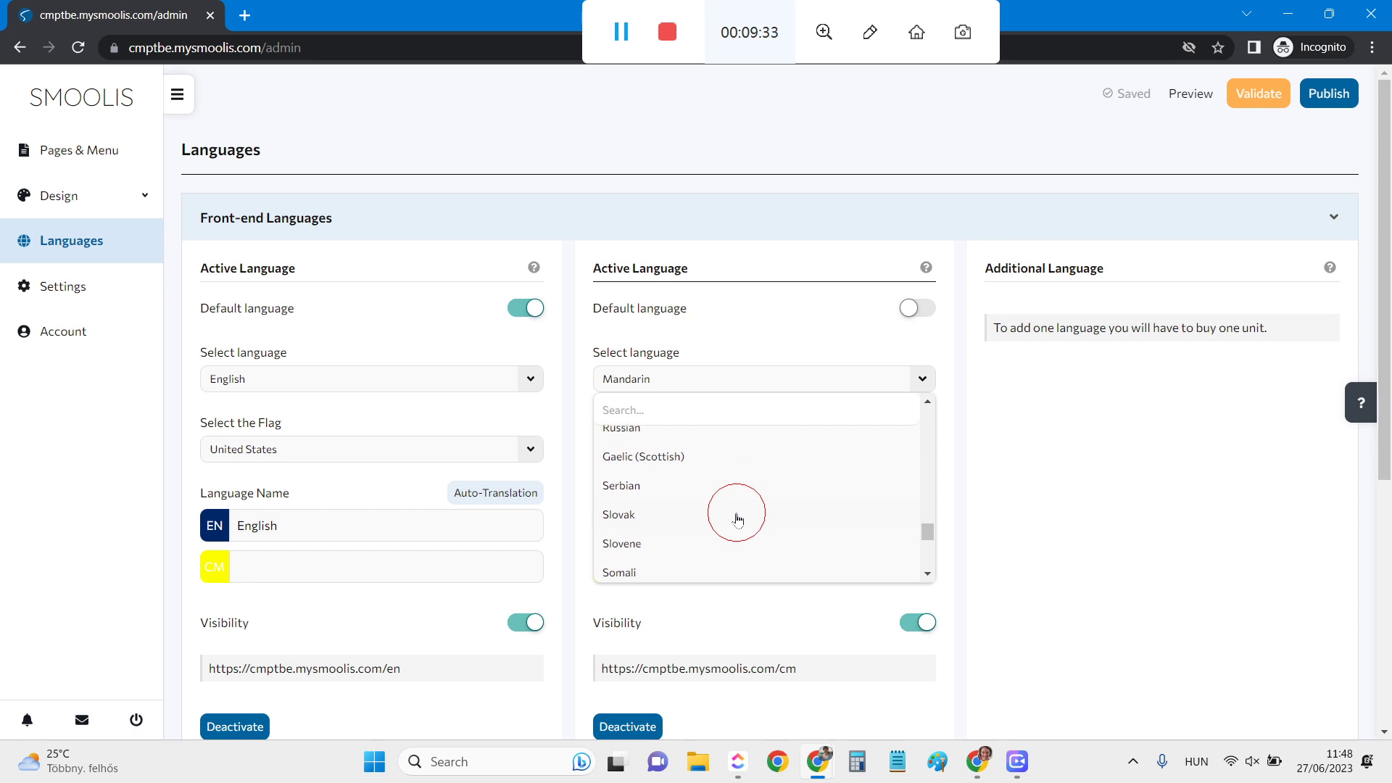
{"action": "scroll", "coordinate": [737, 519], "scroll_direction": "up", "scroll_amount": 5}
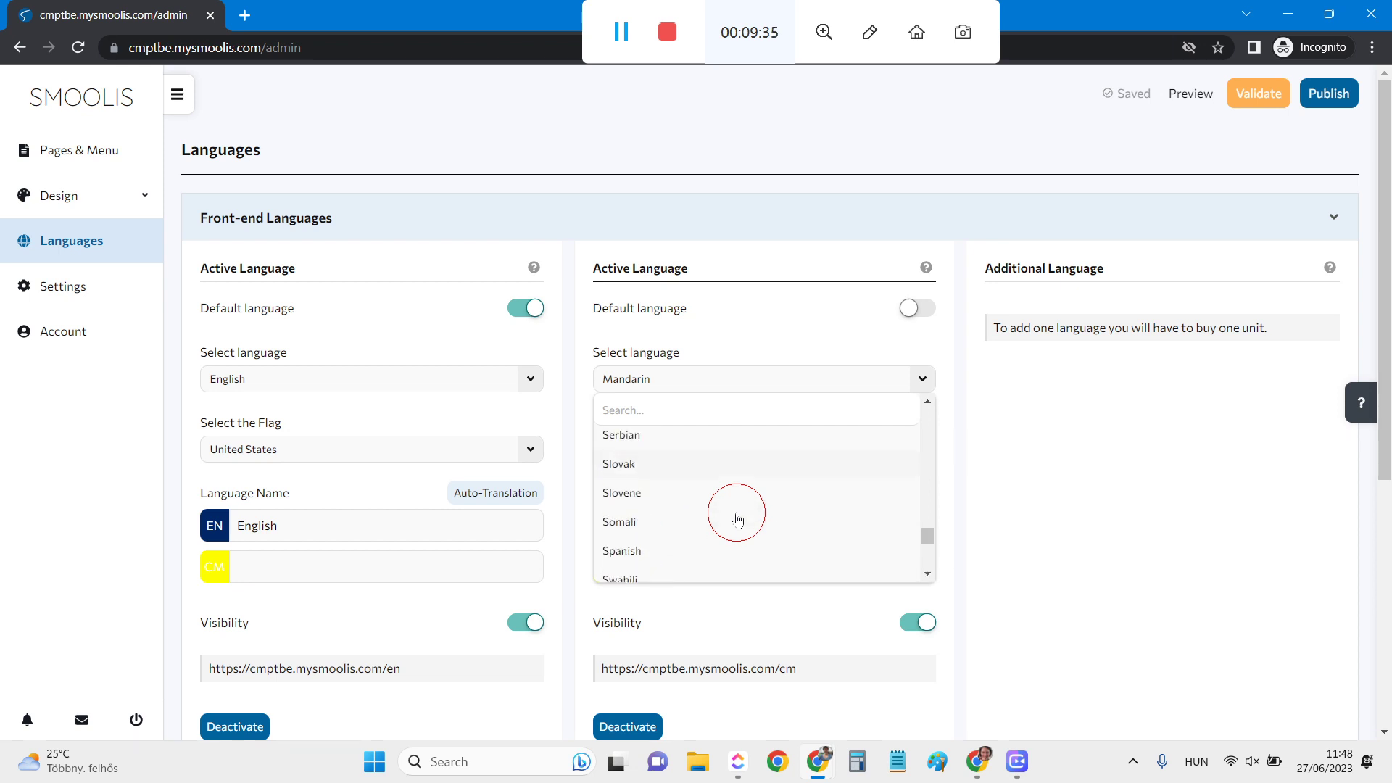
{"action": "scroll", "coordinate": [725, 490], "scroll_direction": "down", "scroll_amount": 6}
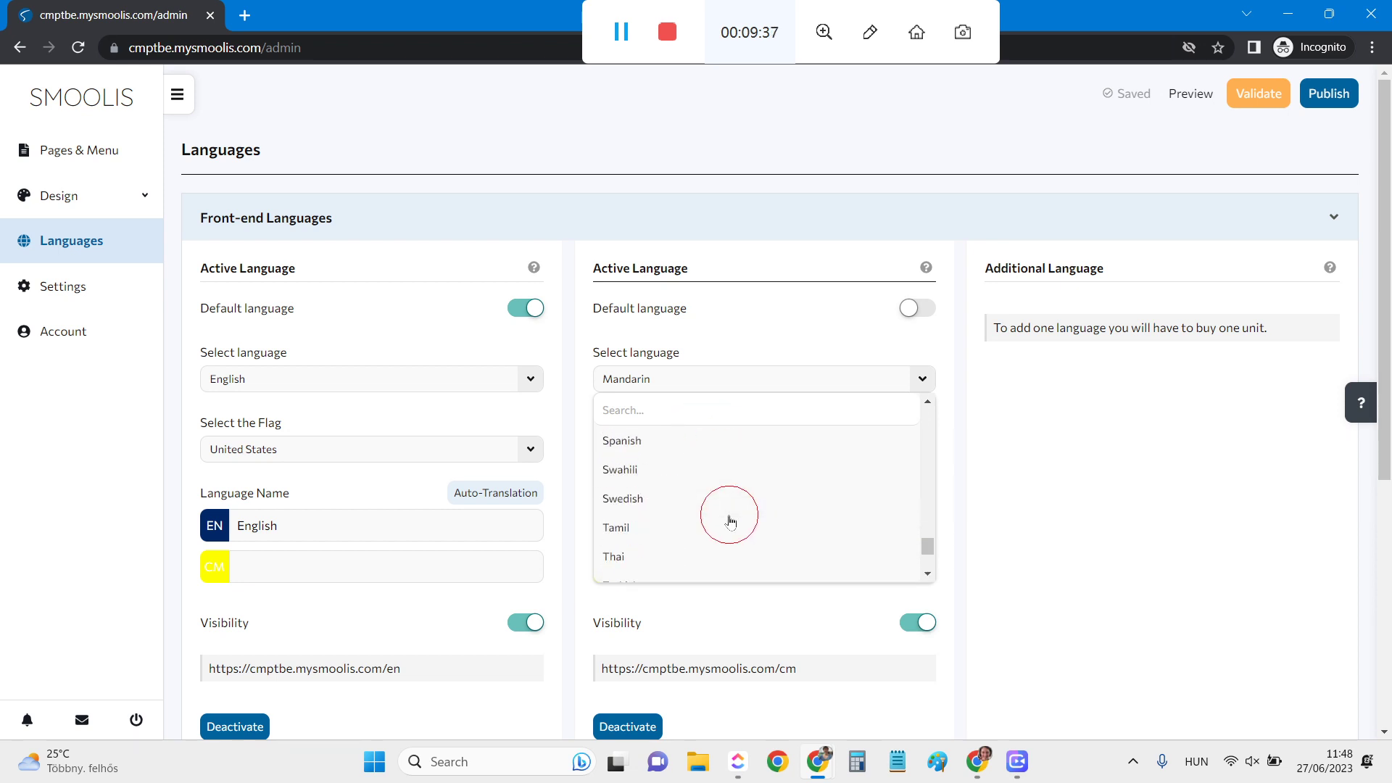
{"action": "scroll", "coordinate": [711, 442], "scroll_direction": "up", "scroll_amount": 12}
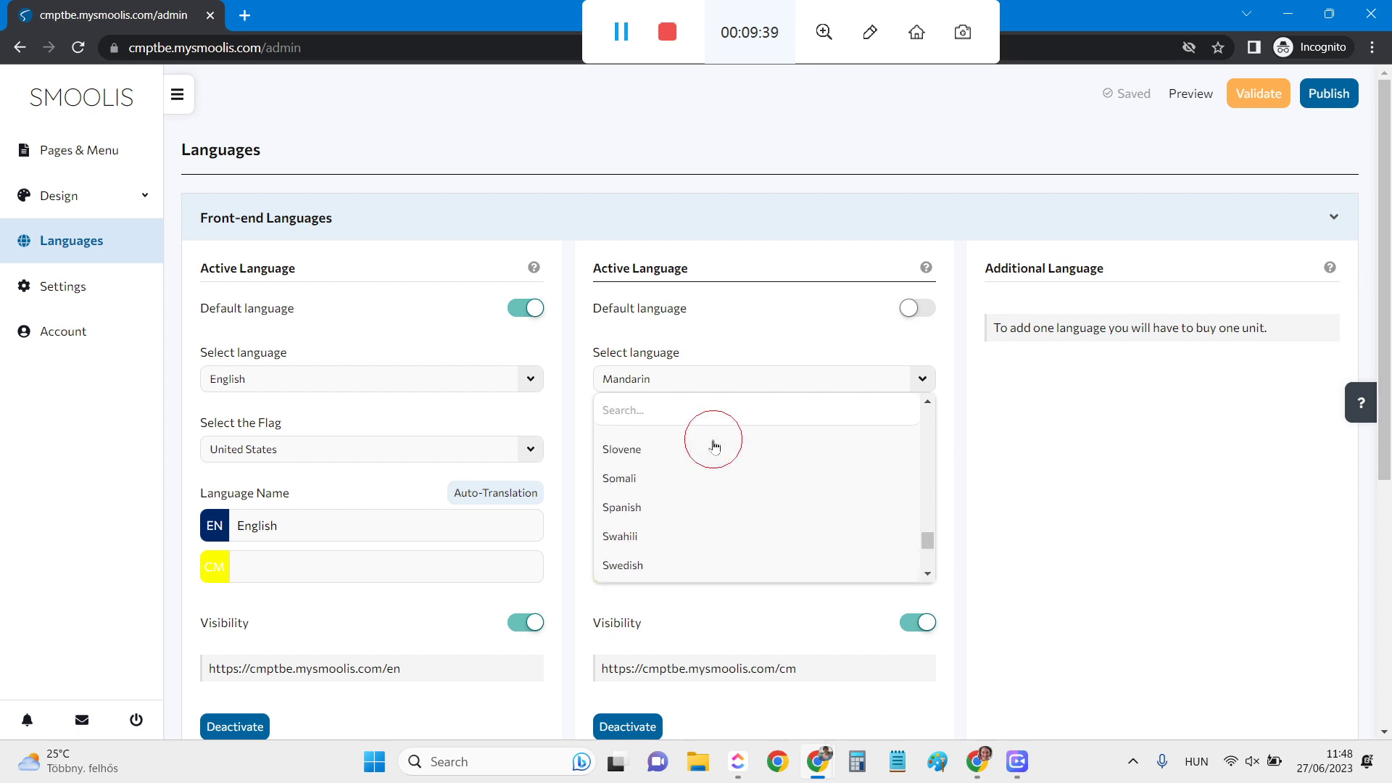
{"action": "scroll", "coordinate": [714, 446], "scroll_direction": "up", "scroll_amount": 3}
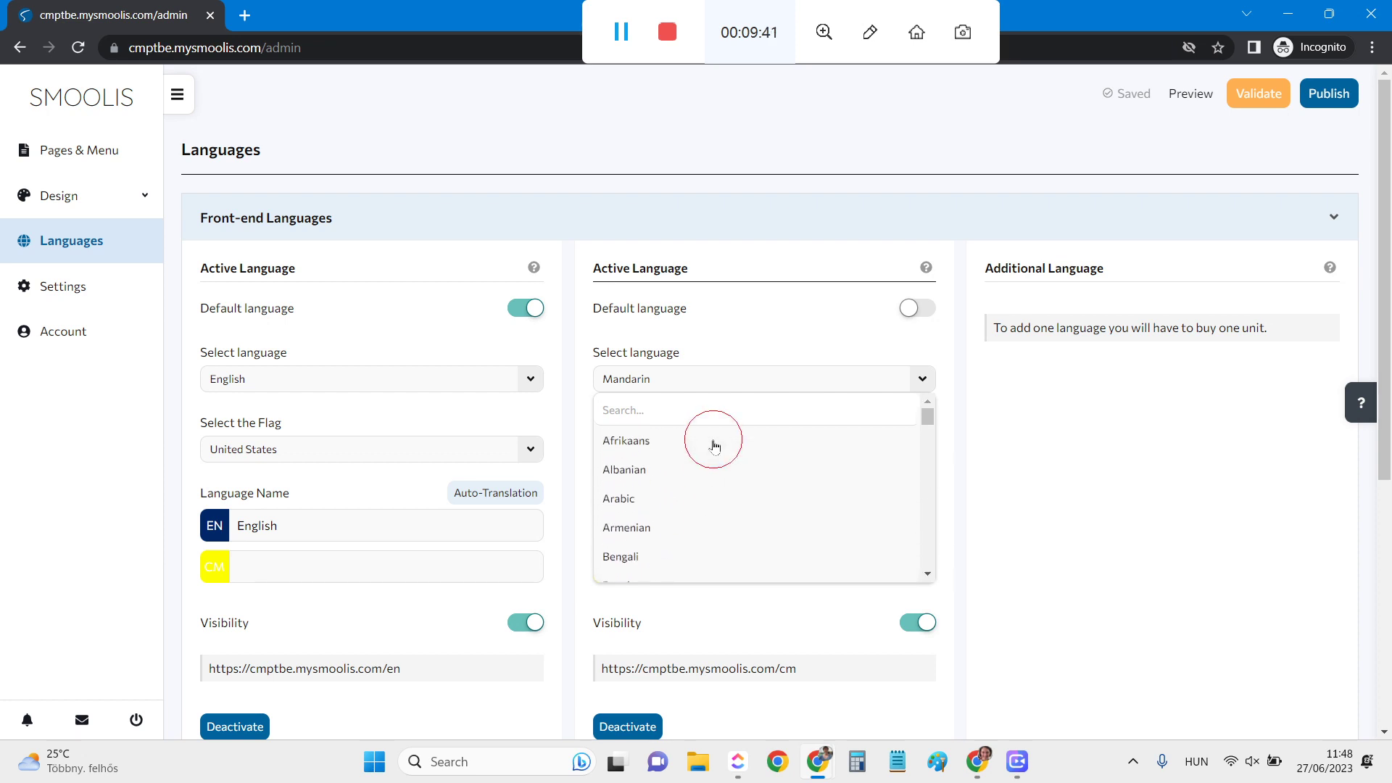
{"action": "scroll", "coordinate": [714, 446], "scroll_direction": "down", "scroll_amount": 2}
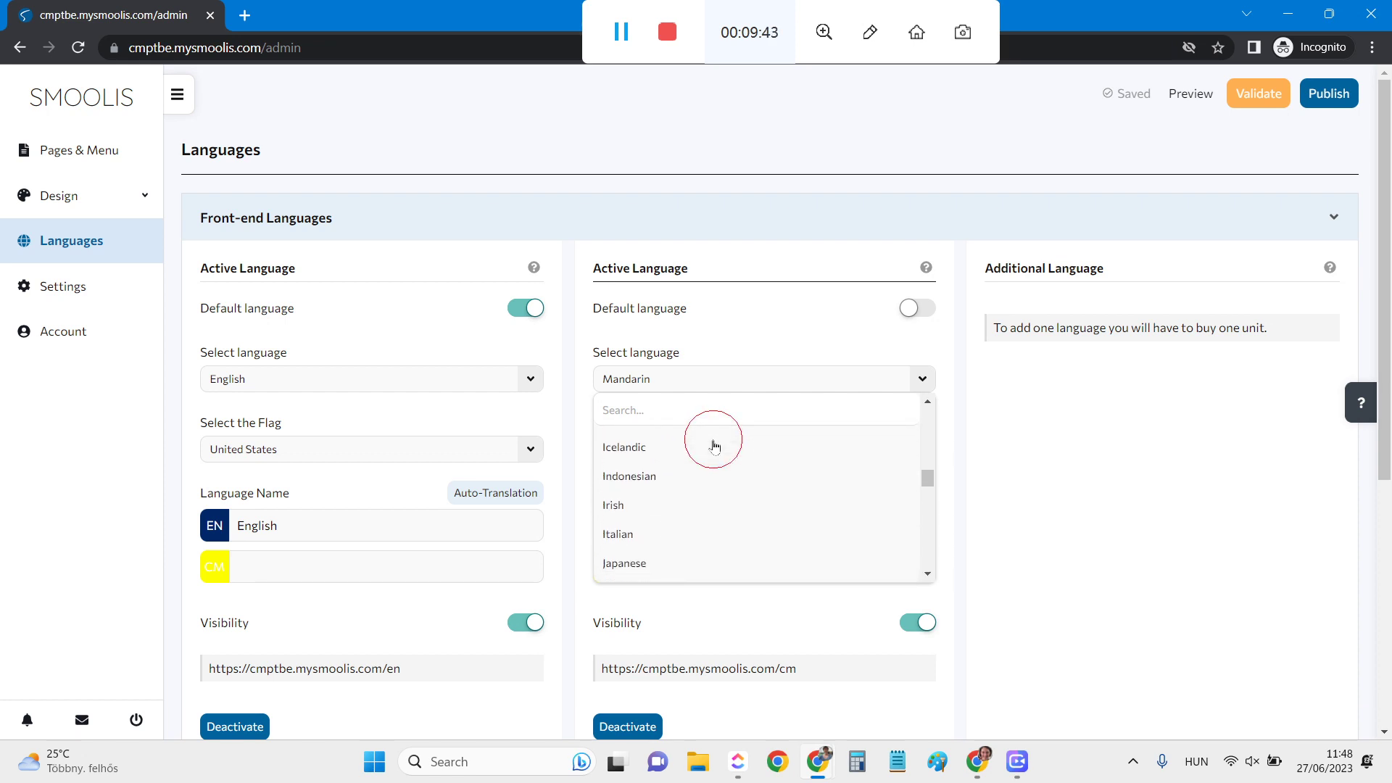
{"action": "scroll", "coordinate": [715, 446], "scroll_direction": "up", "scroll_amount": 3}
{"action": "scroll", "coordinate": [714, 446], "scroll_direction": "down", "scroll_amount": 2}
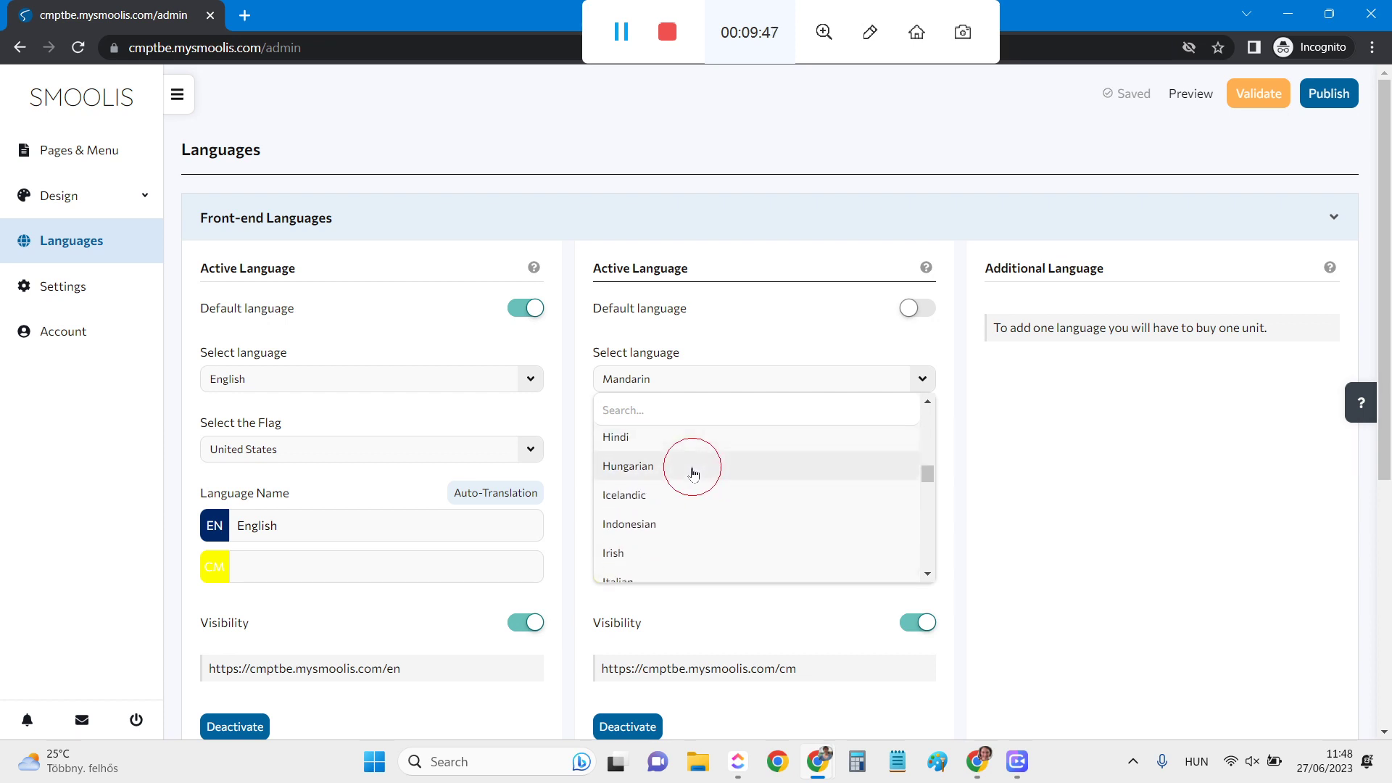
{"action": "left_click", "coordinate": [692, 474]}
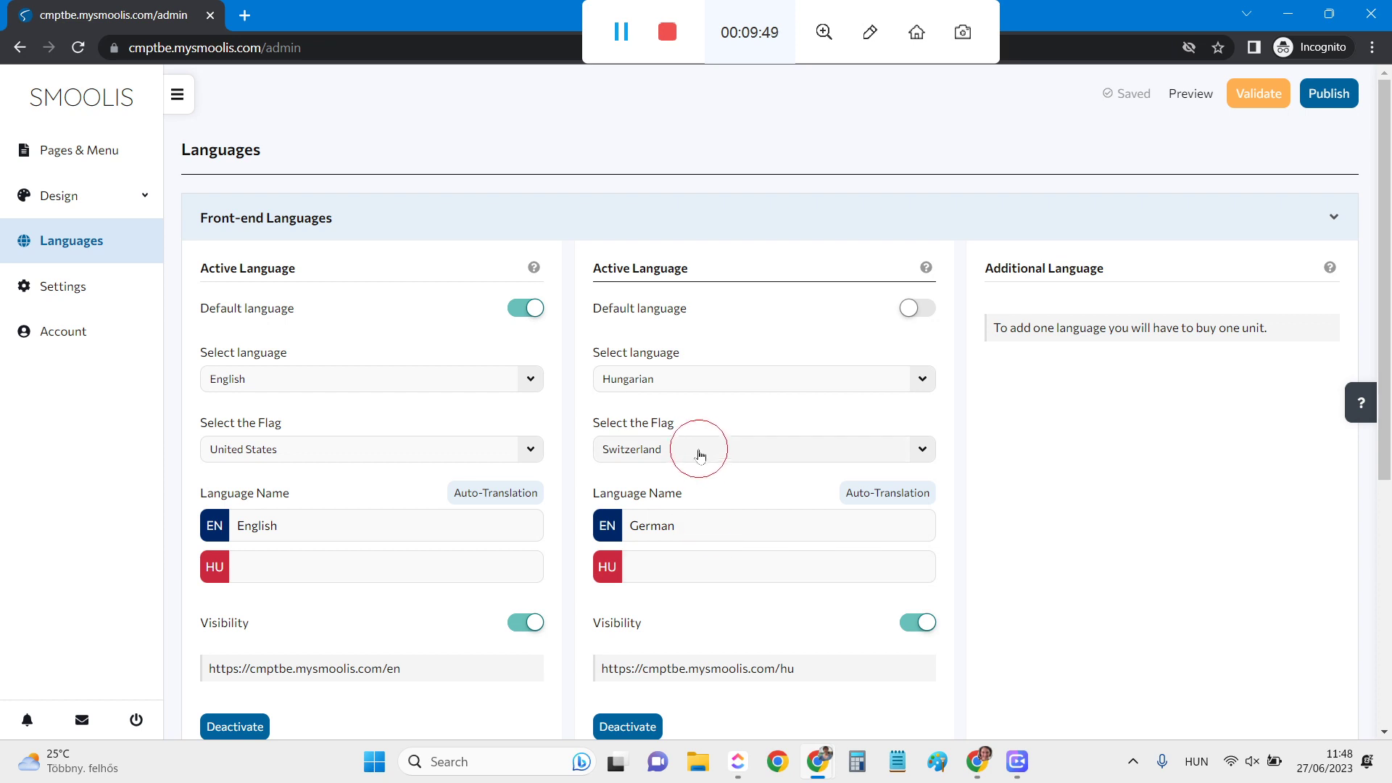
Step: Set the flag of the second active language to Hungary
{"action": "left_click", "coordinate": [699, 448]}
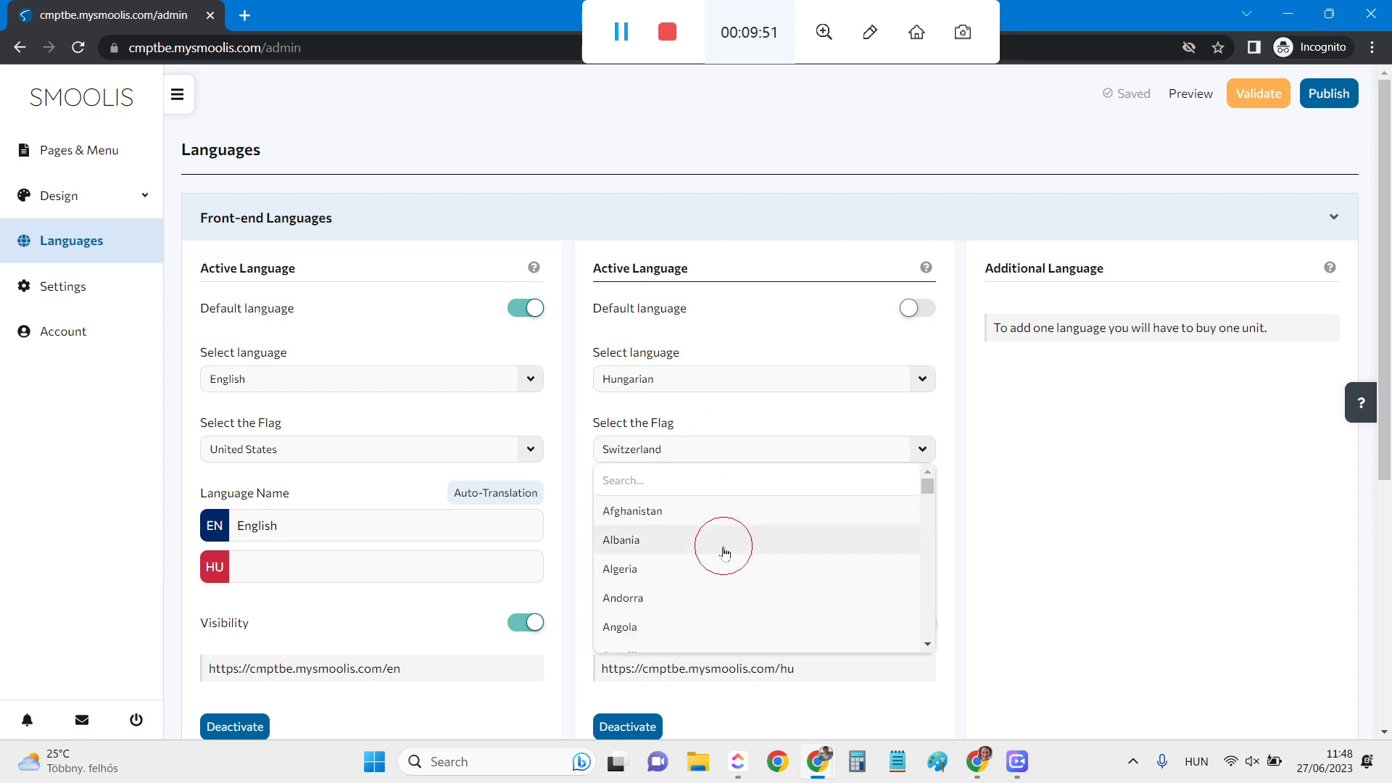
{"action": "scroll", "coordinate": [723, 552], "scroll_direction": "down", "scroll_amount": 15}
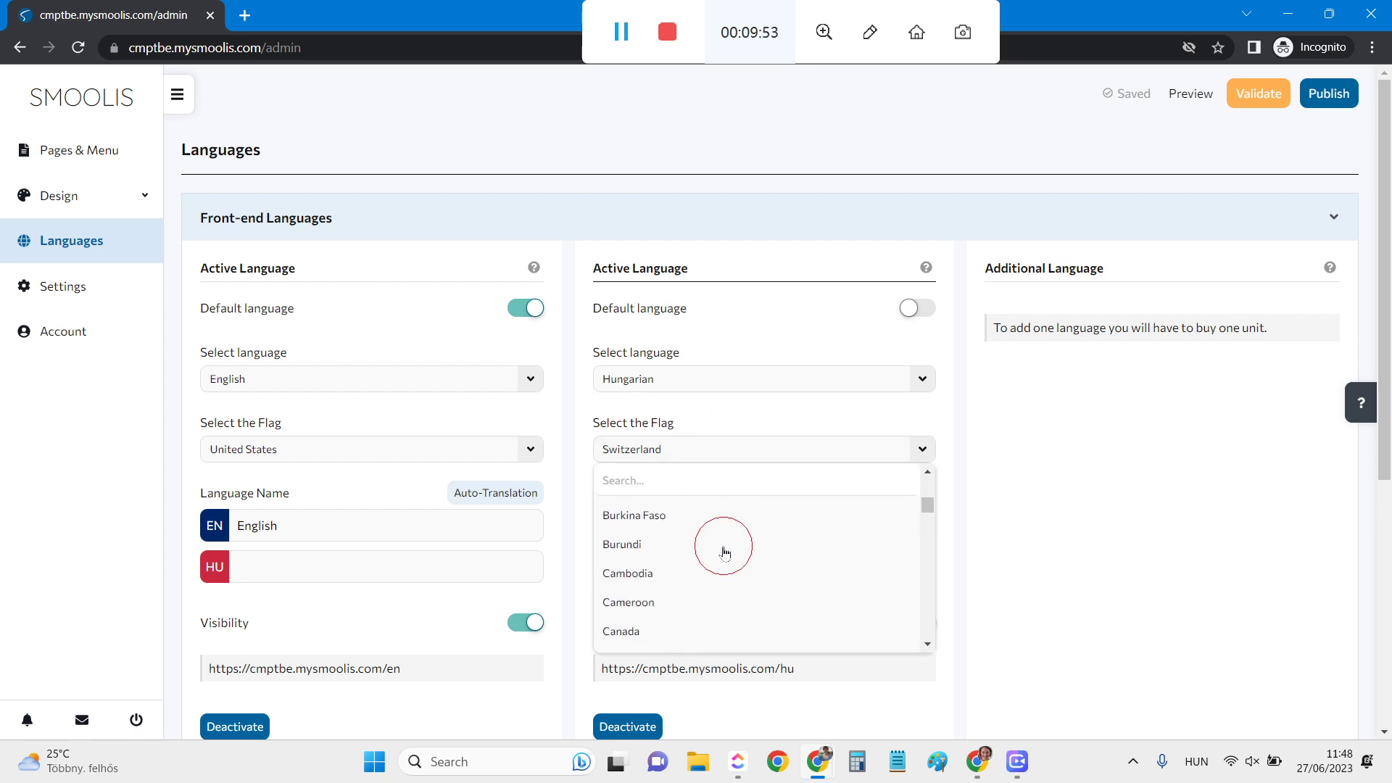
{"action": "scroll", "coordinate": [723, 552], "scroll_direction": "down", "scroll_amount": 12}
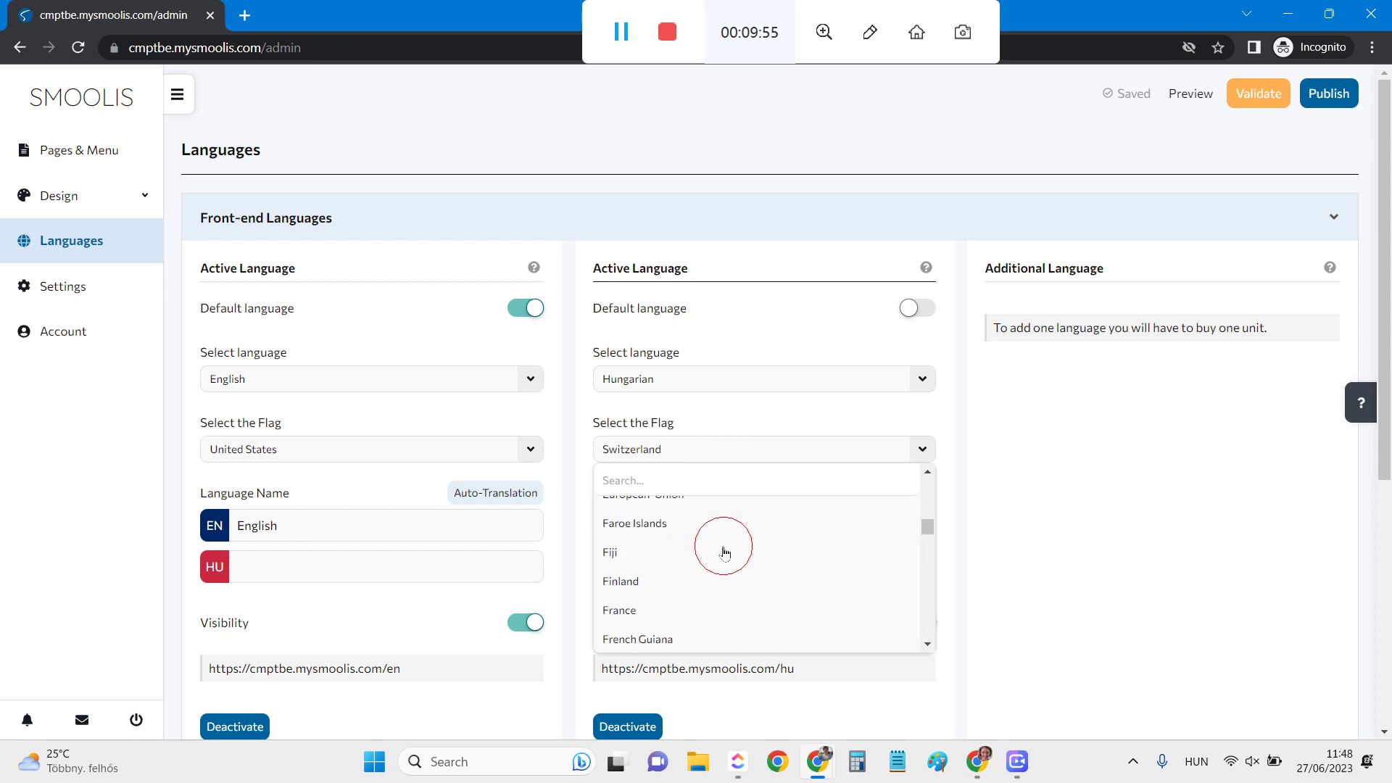
{"action": "scroll", "coordinate": [723, 552], "scroll_direction": "down", "scroll_amount": 8}
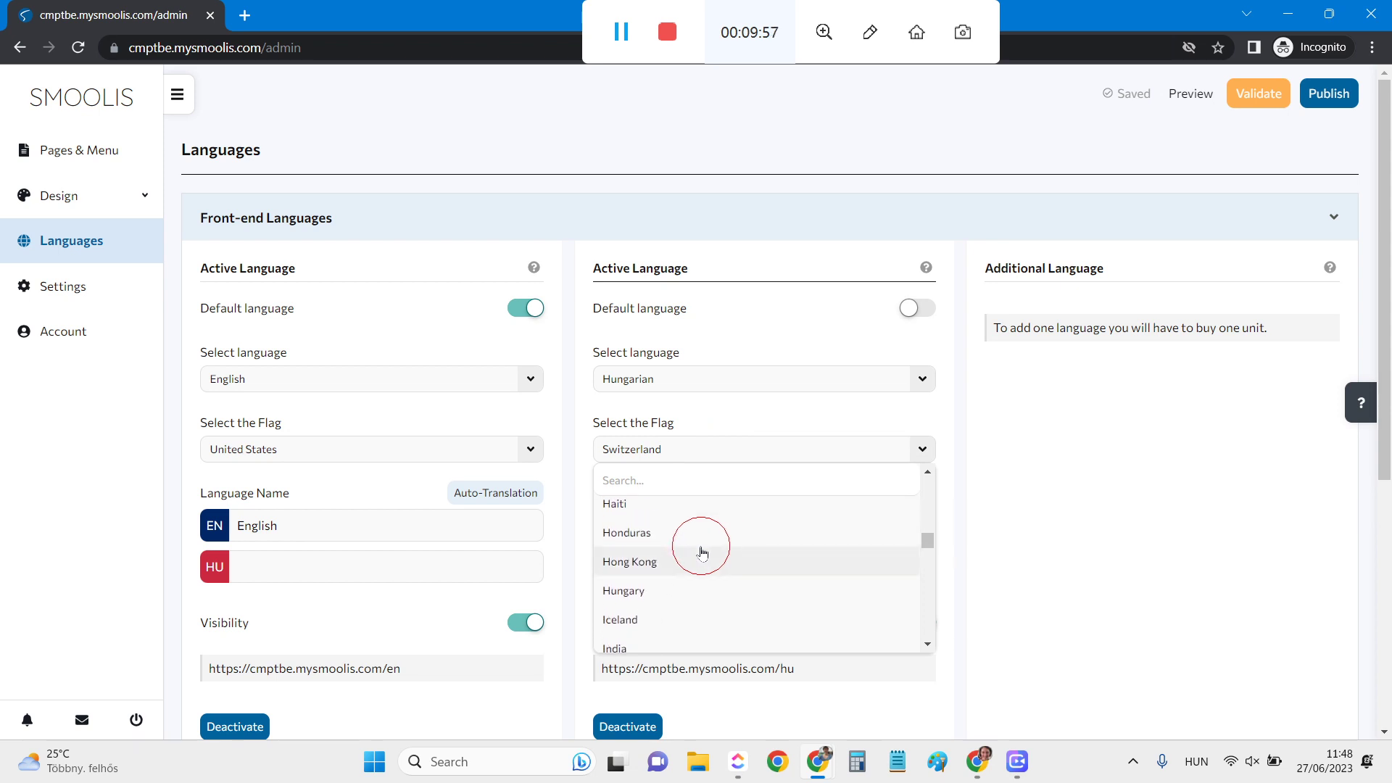
{"action": "left_click", "coordinate": [682, 591]}
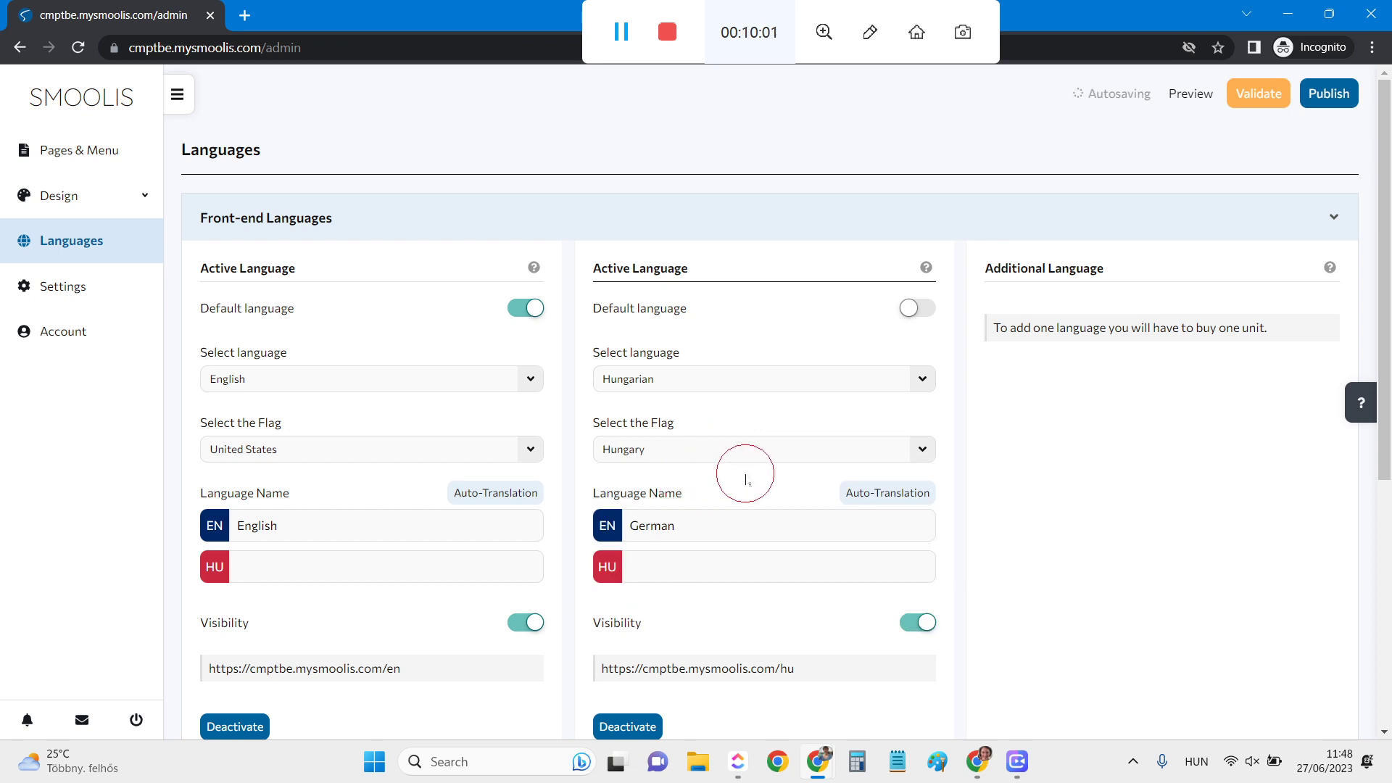
Step: Set the second language's English name to "Hungarian" and auto-translate the names of both active languages
{"action": "left_click", "coordinate": [471, 451]}
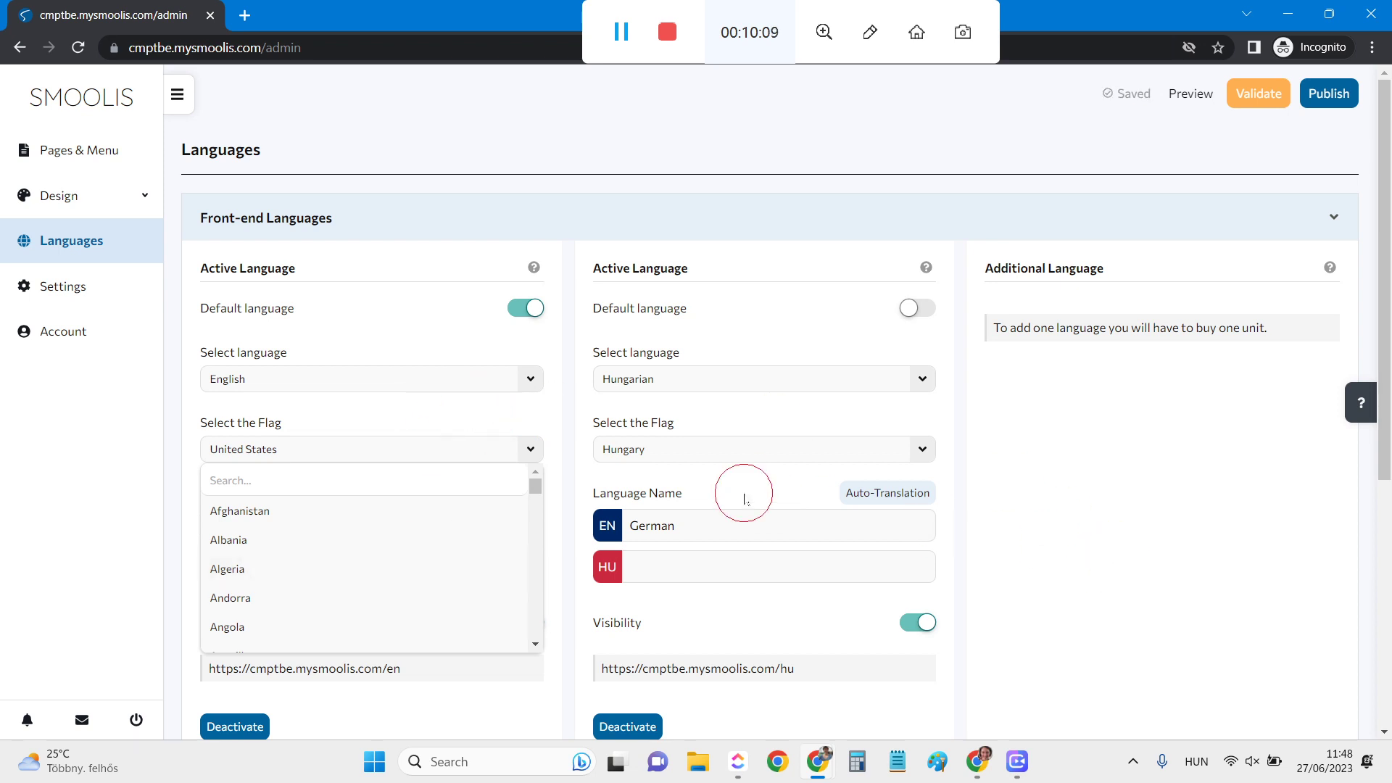
{"action": "left_click", "coordinate": [725, 525]}
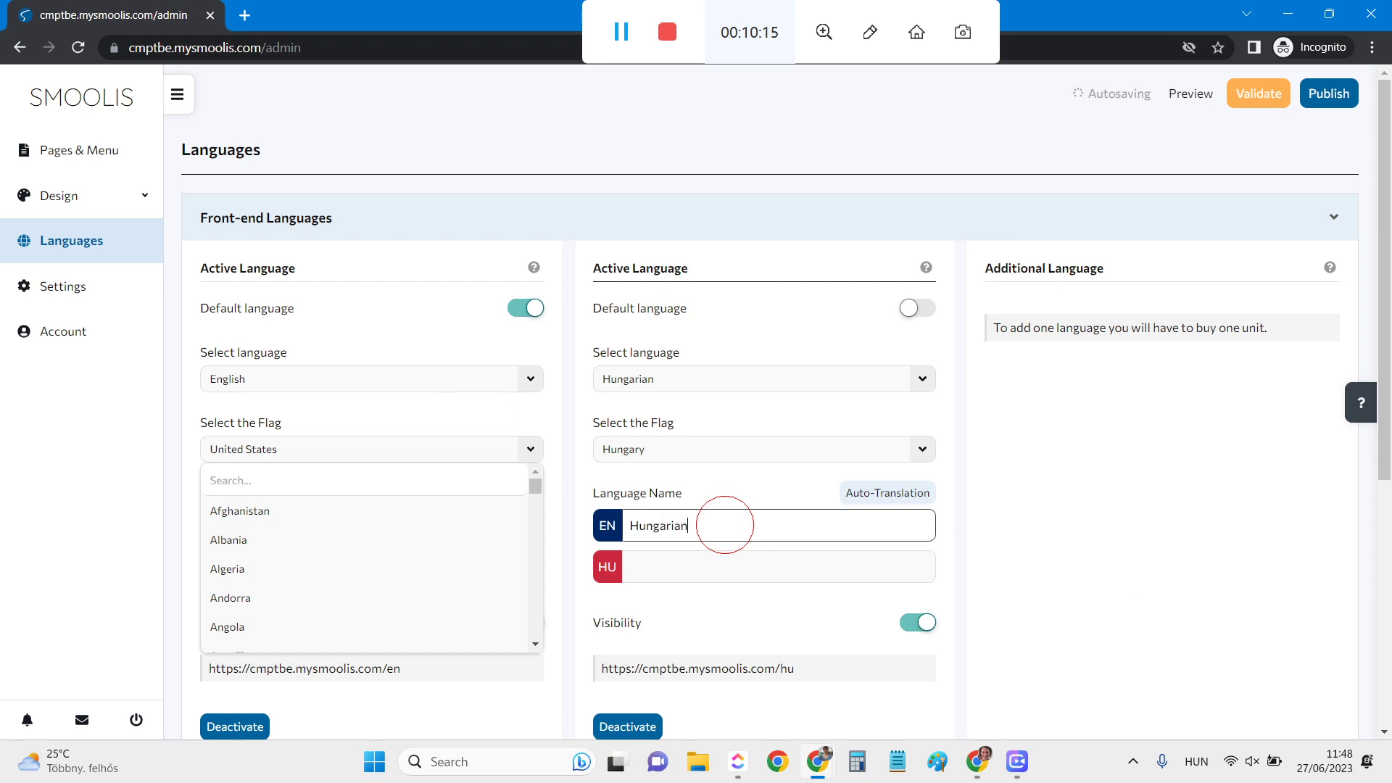
{"action": "left_click", "coordinate": [1051, 580]}
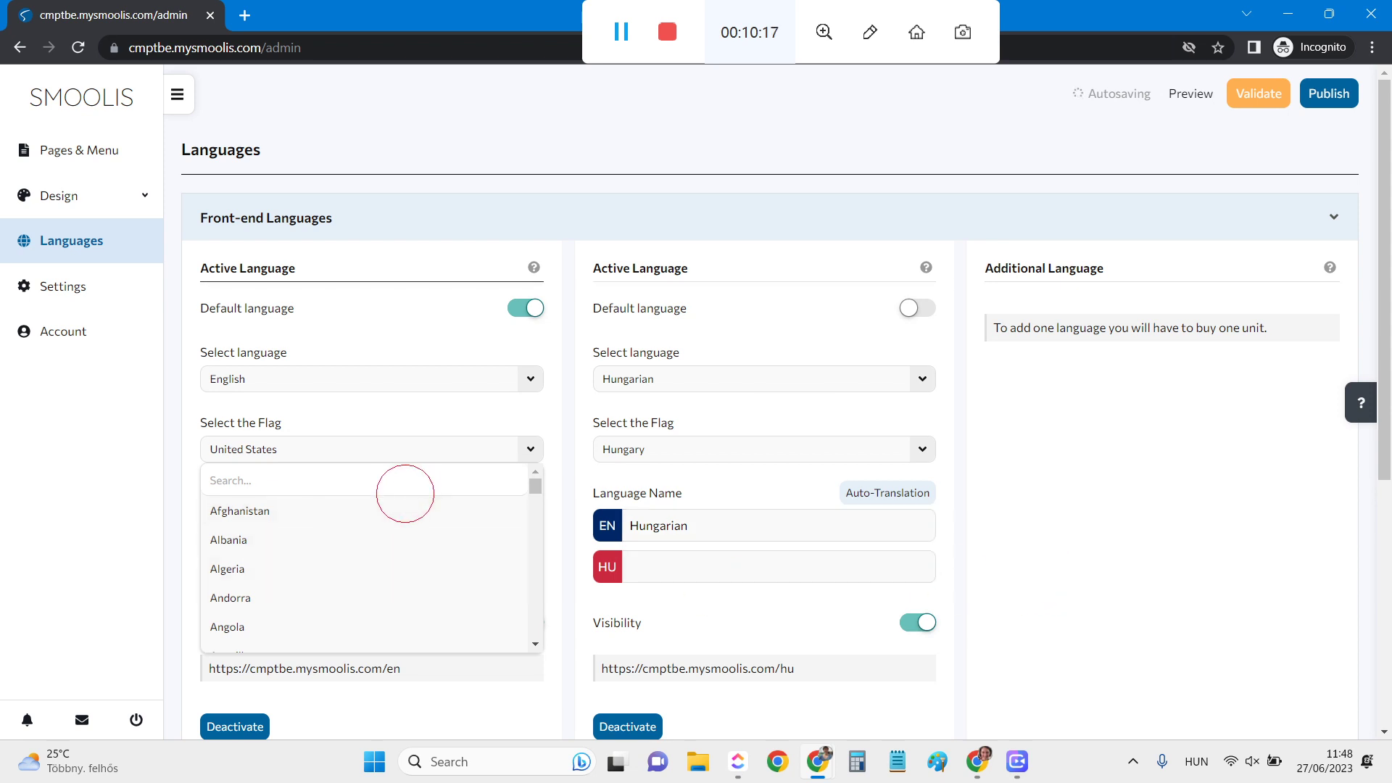
{"action": "left_click", "coordinate": [413, 457]}
{"action": "scroll", "coordinate": [497, 610], "scroll_direction": "down", "scroll_amount": 1}
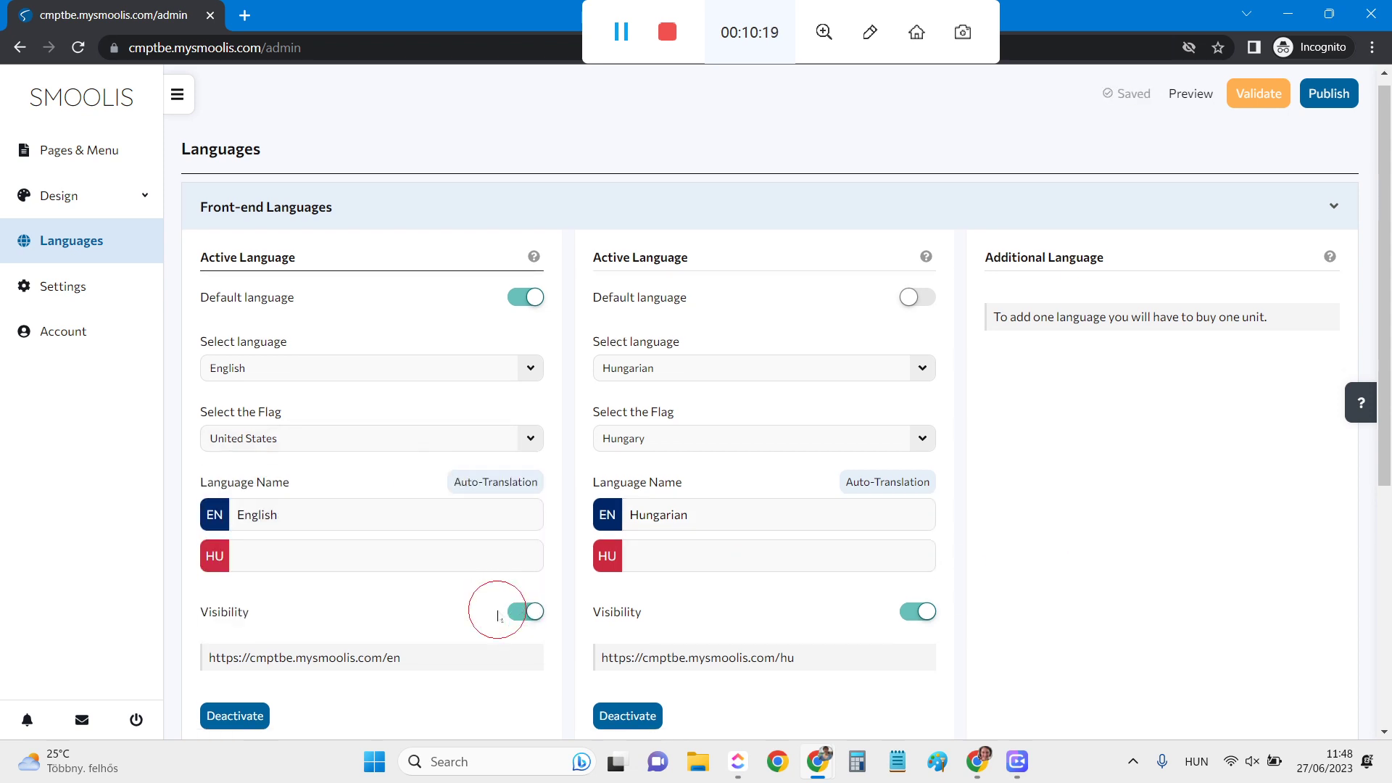
{"action": "scroll", "coordinate": [497, 615], "scroll_direction": "down", "scroll_amount": 3}
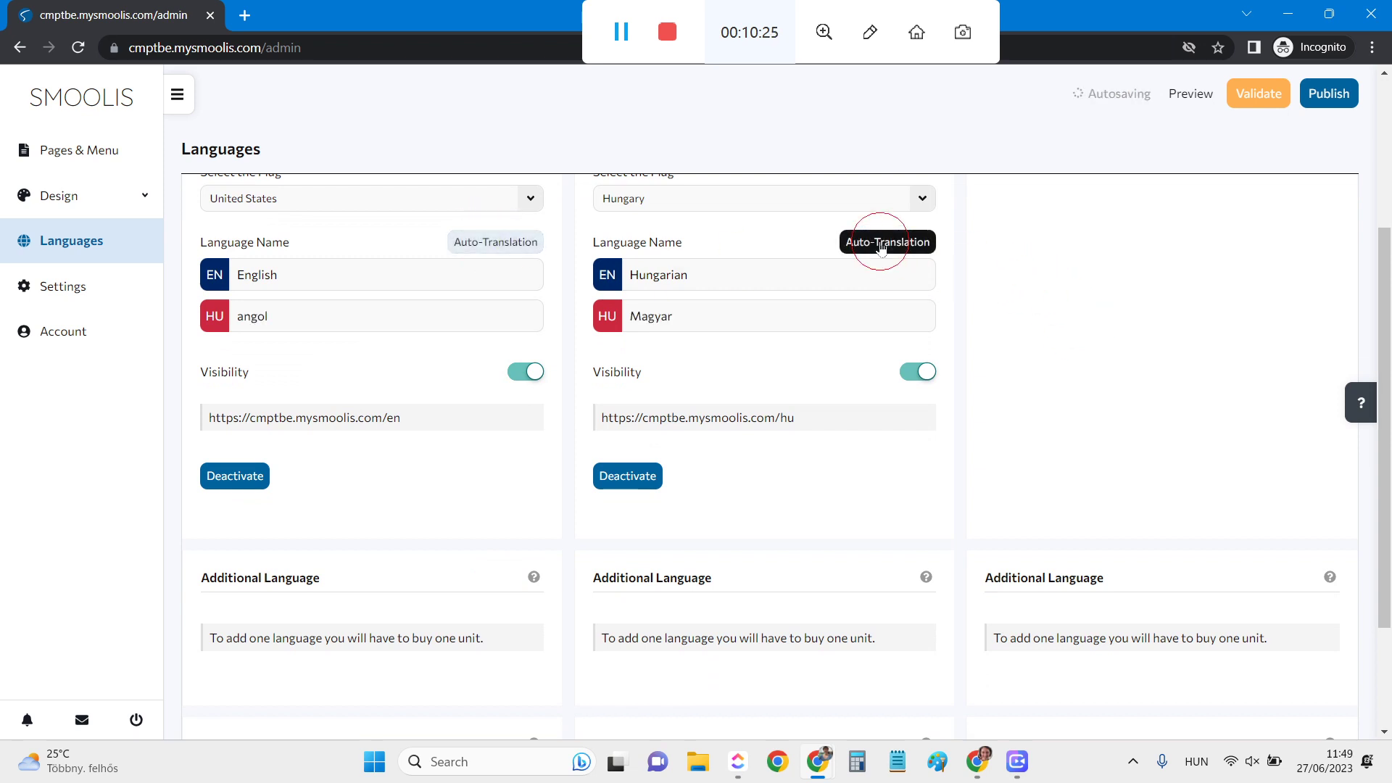
Step: Review the active language settings and the Additional Language slots on the Languages page
{"action": "scroll", "coordinate": [1122, 458], "scroll_direction": "up", "scroll_amount": 4}
{"action": "scroll", "coordinate": [1122, 458], "scroll_direction": "down", "scroll_amount": 6}
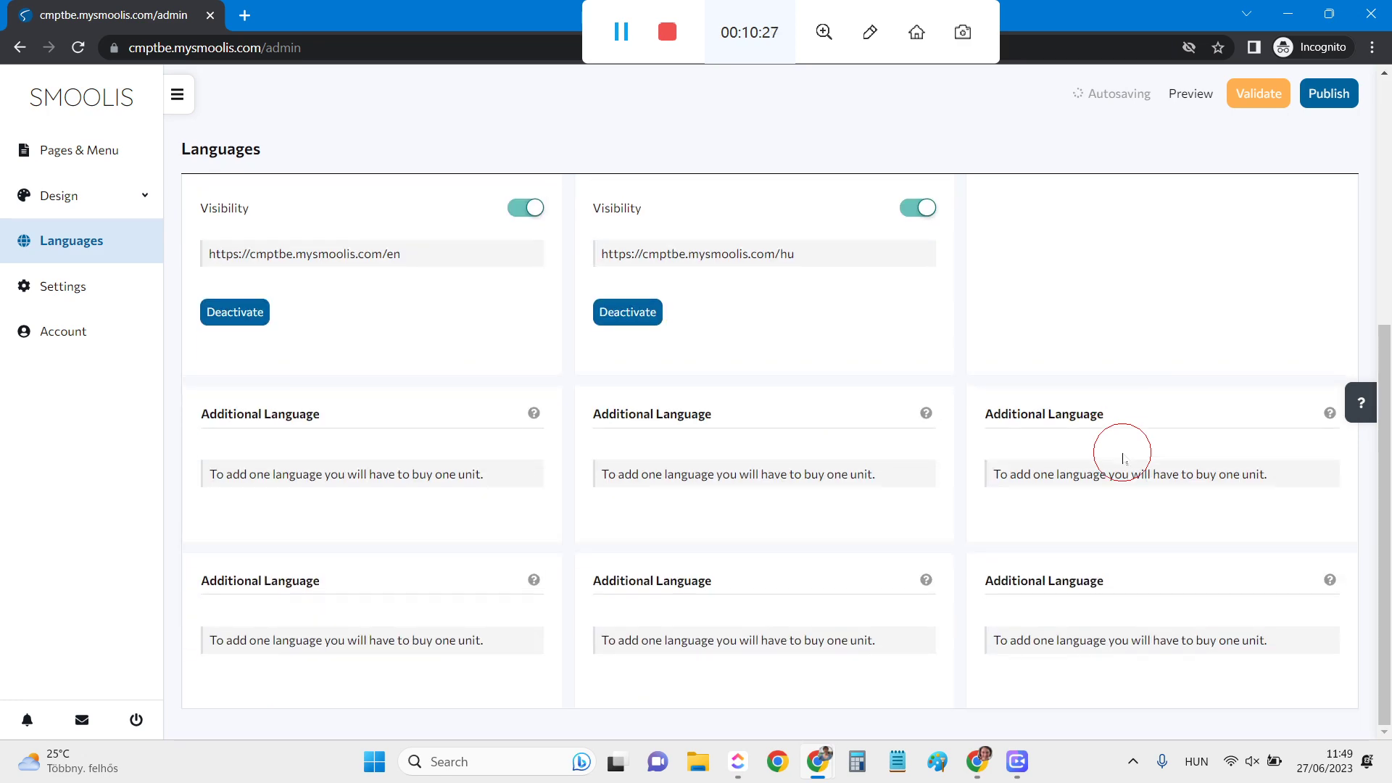
{"action": "scroll", "coordinate": [1122, 458], "scroll_direction": "up", "scroll_amount": 5}
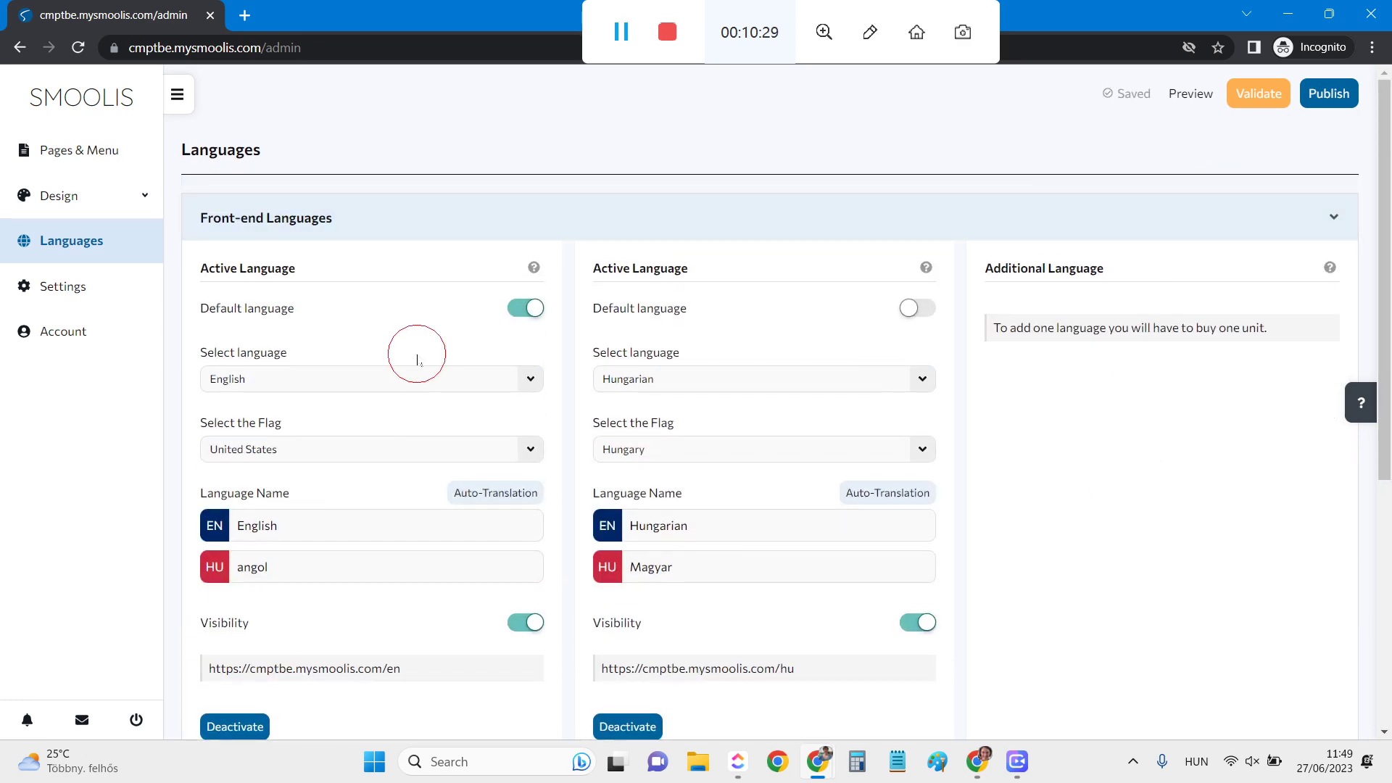
{"action": "scroll", "coordinate": [885, 414], "scroll_direction": "down", "scroll_amount": 5}
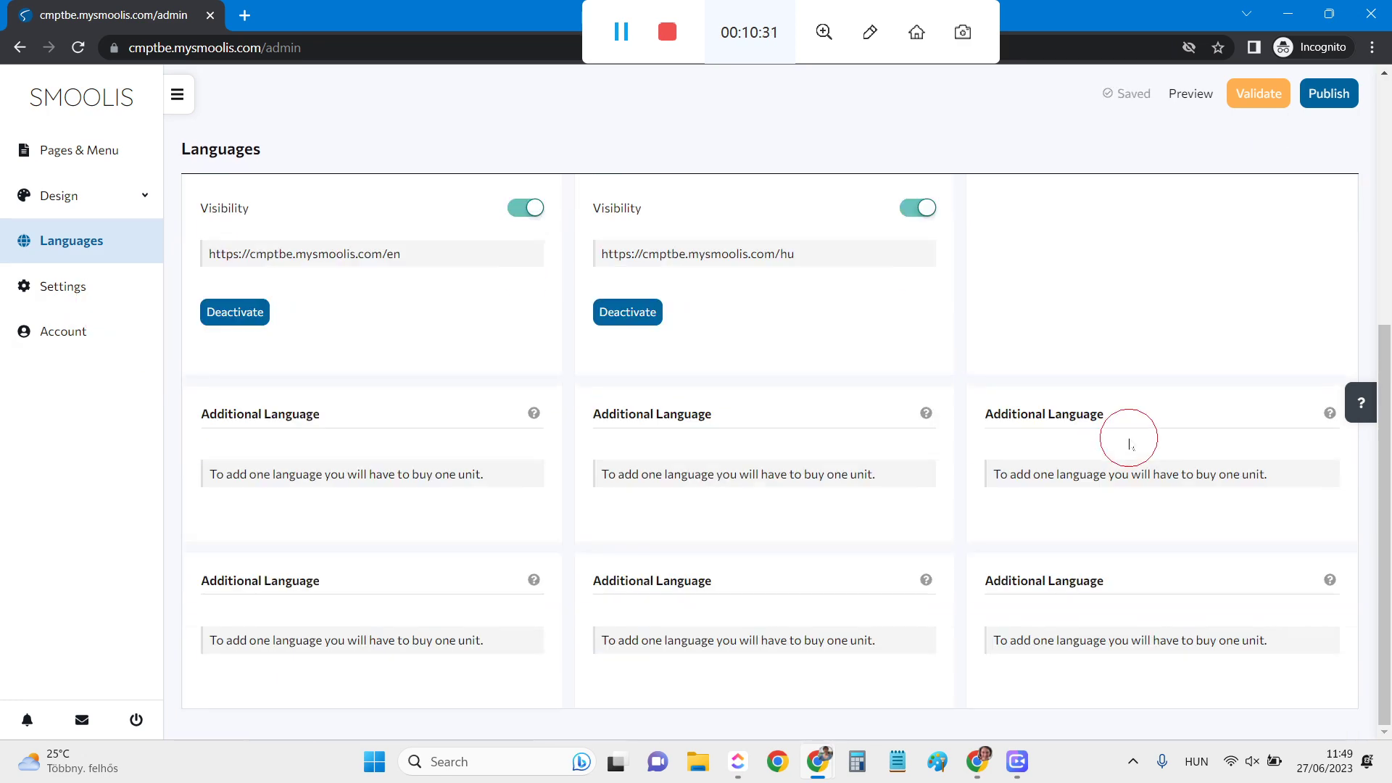
{"action": "scroll", "coordinate": [1128, 443], "scroll_direction": "up", "scroll_amount": 5}
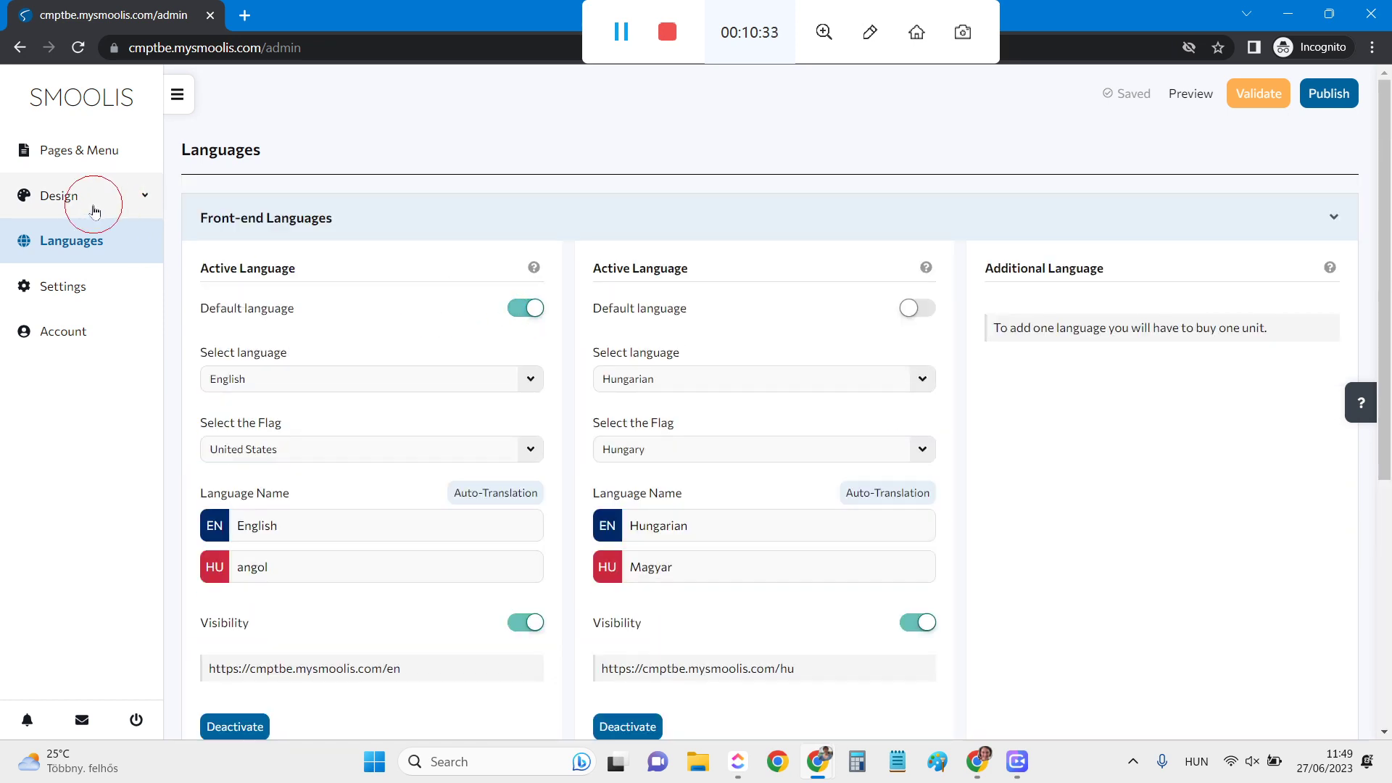
Step: Shorten the Home page's English SEO title to "Home page -" and auto-translate its SEO title and navigation title
{"action": "left_click", "coordinate": [85, 158]}
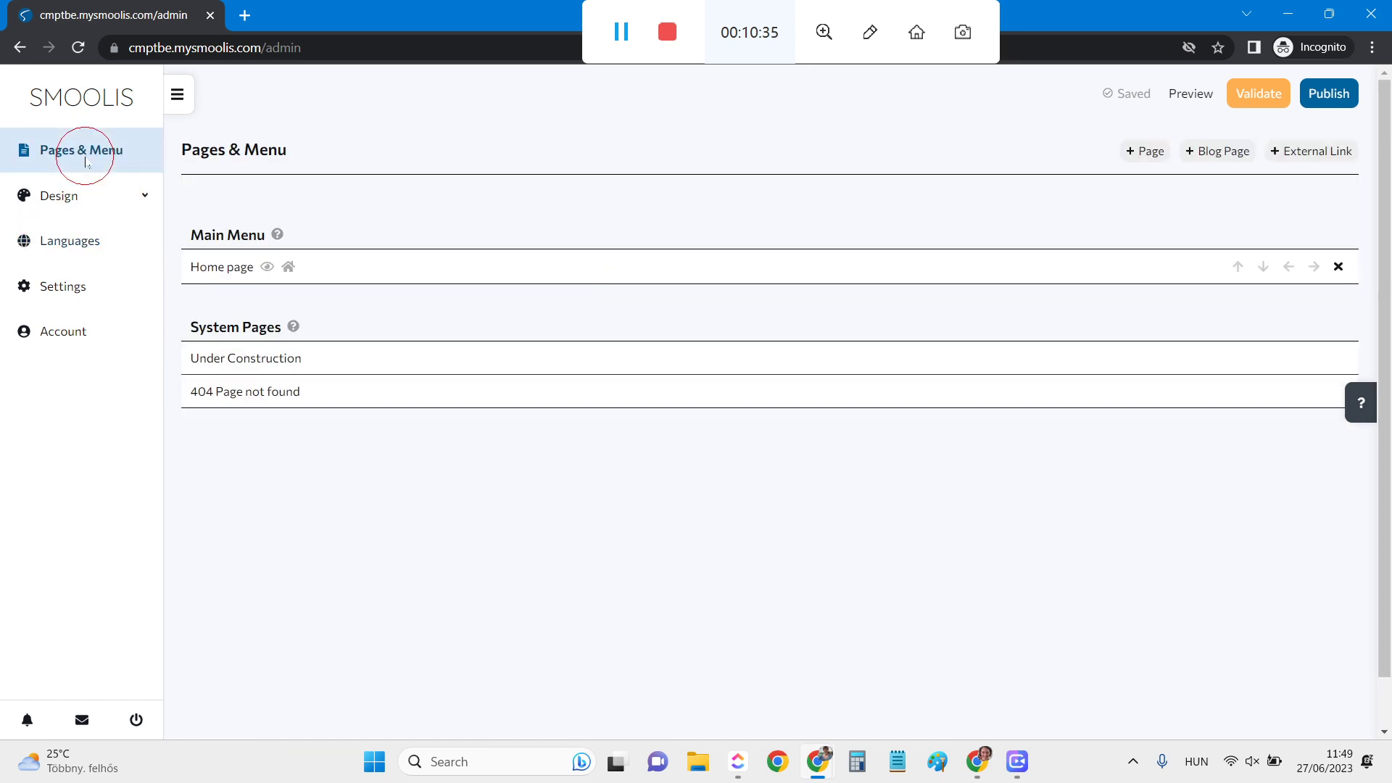
{"action": "left_click", "coordinate": [221, 264]}
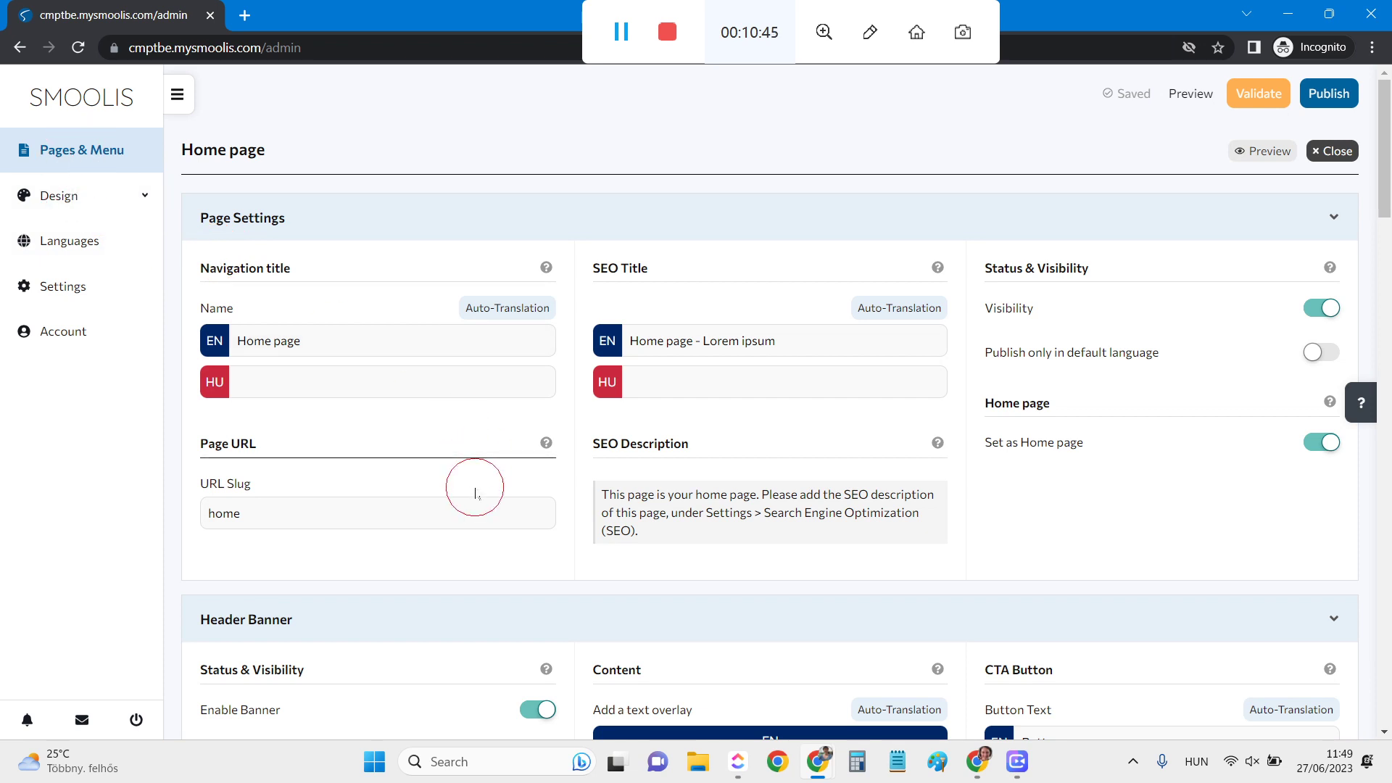
{"action": "left_click", "coordinate": [795, 347]}
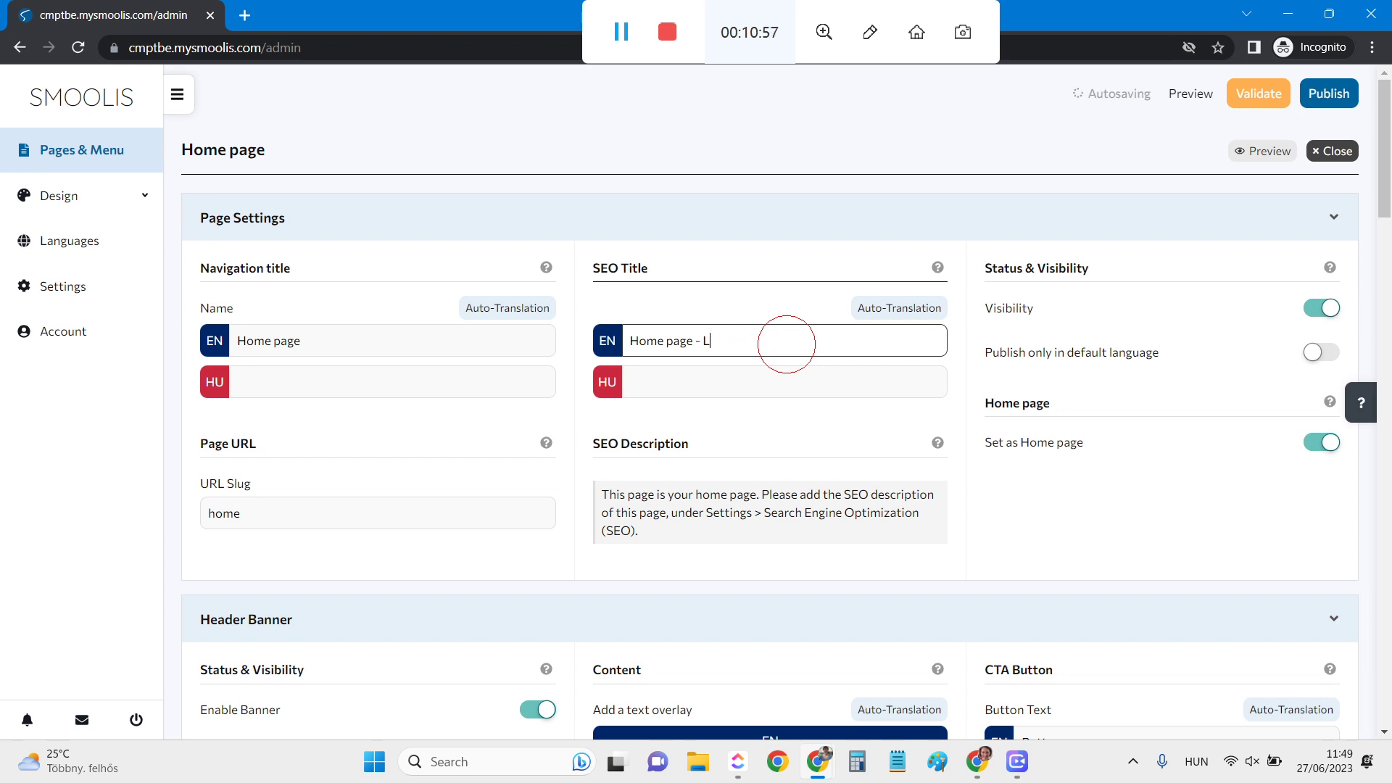
{"action": "scroll", "coordinate": [786, 344], "scroll_direction": "down", "scroll_amount": 1}
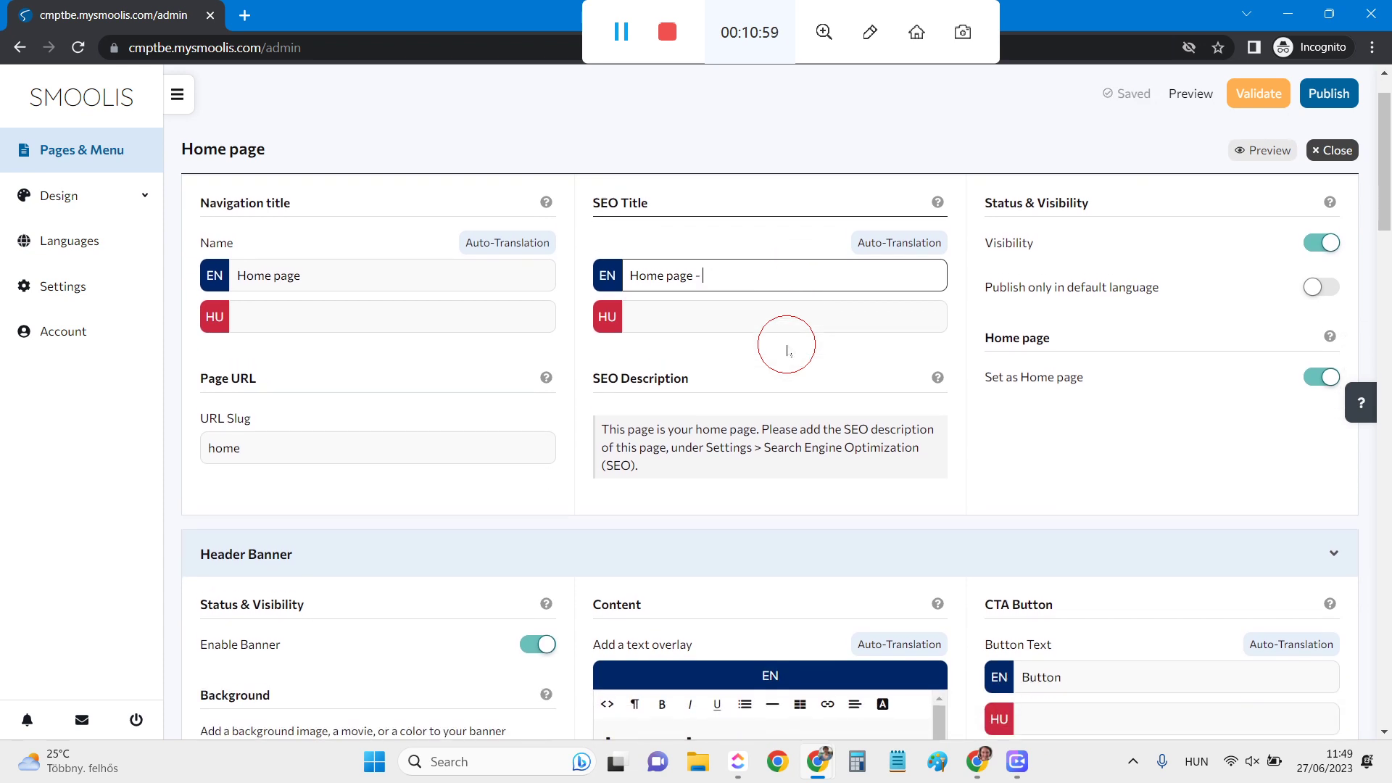
{"action": "left_click", "coordinate": [882, 247]}
{"action": "left_click", "coordinate": [512, 242]}
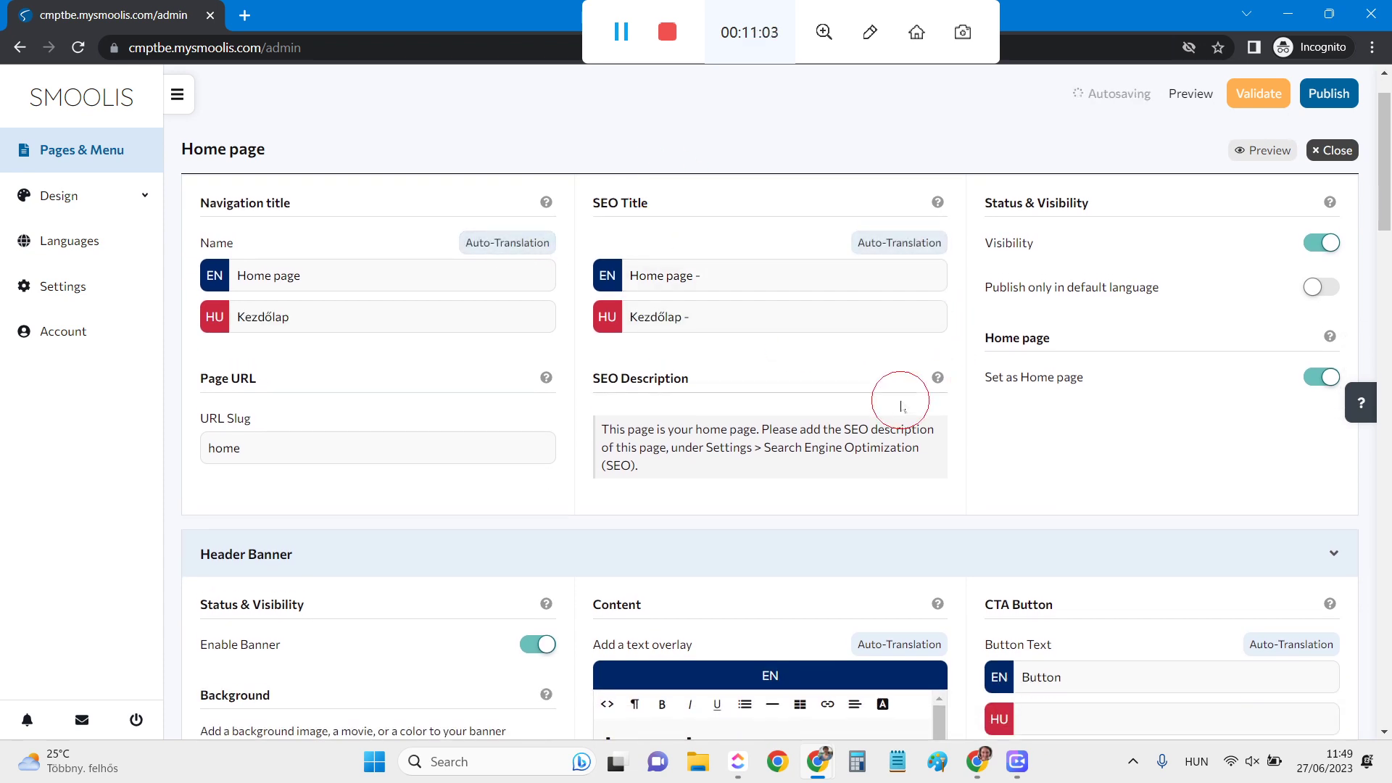
Step: Look through the Home page's SEO description note and its Header Banner background, text overlay and CTA button settings
{"action": "scroll", "coordinate": [901, 407], "scroll_direction": "down", "scroll_amount": 1}
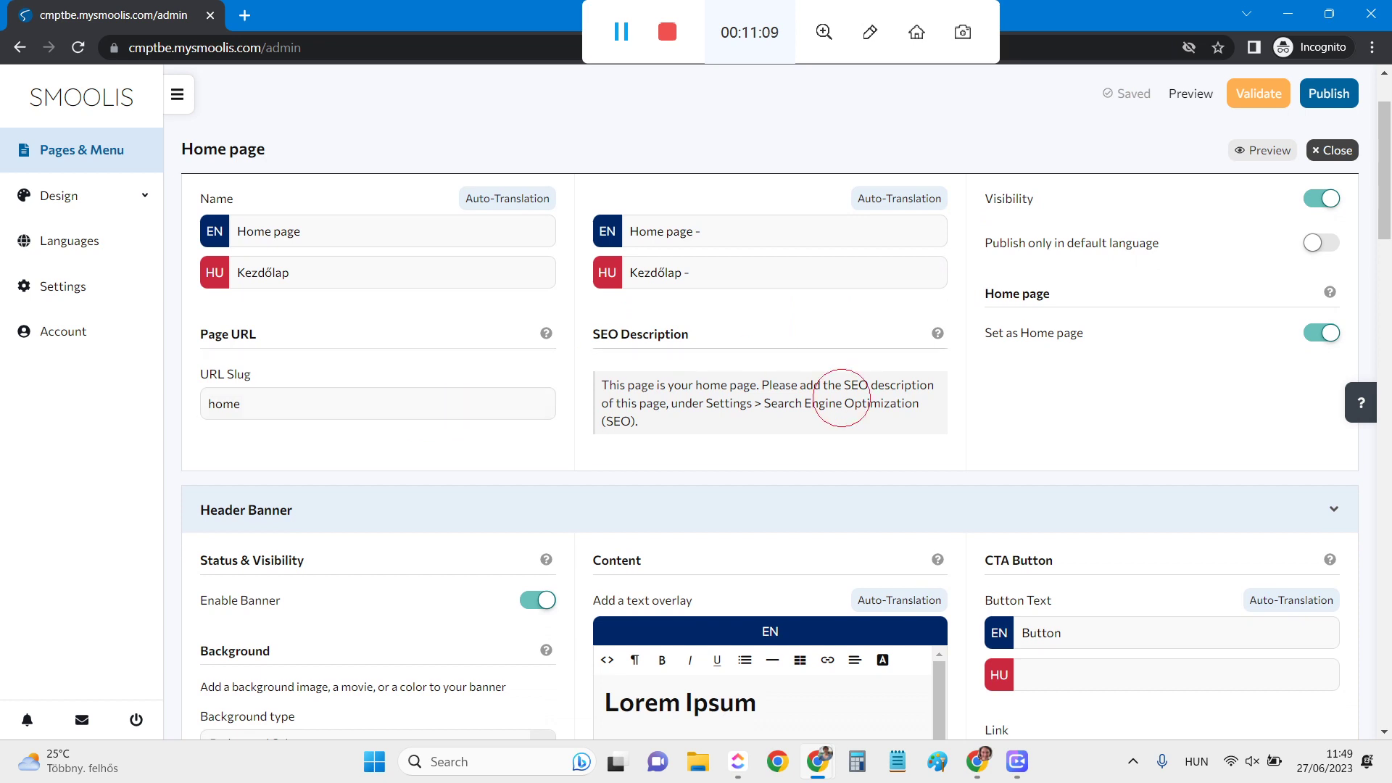
{"action": "scroll", "coordinate": [793, 417], "scroll_direction": "down", "scroll_amount": 3}
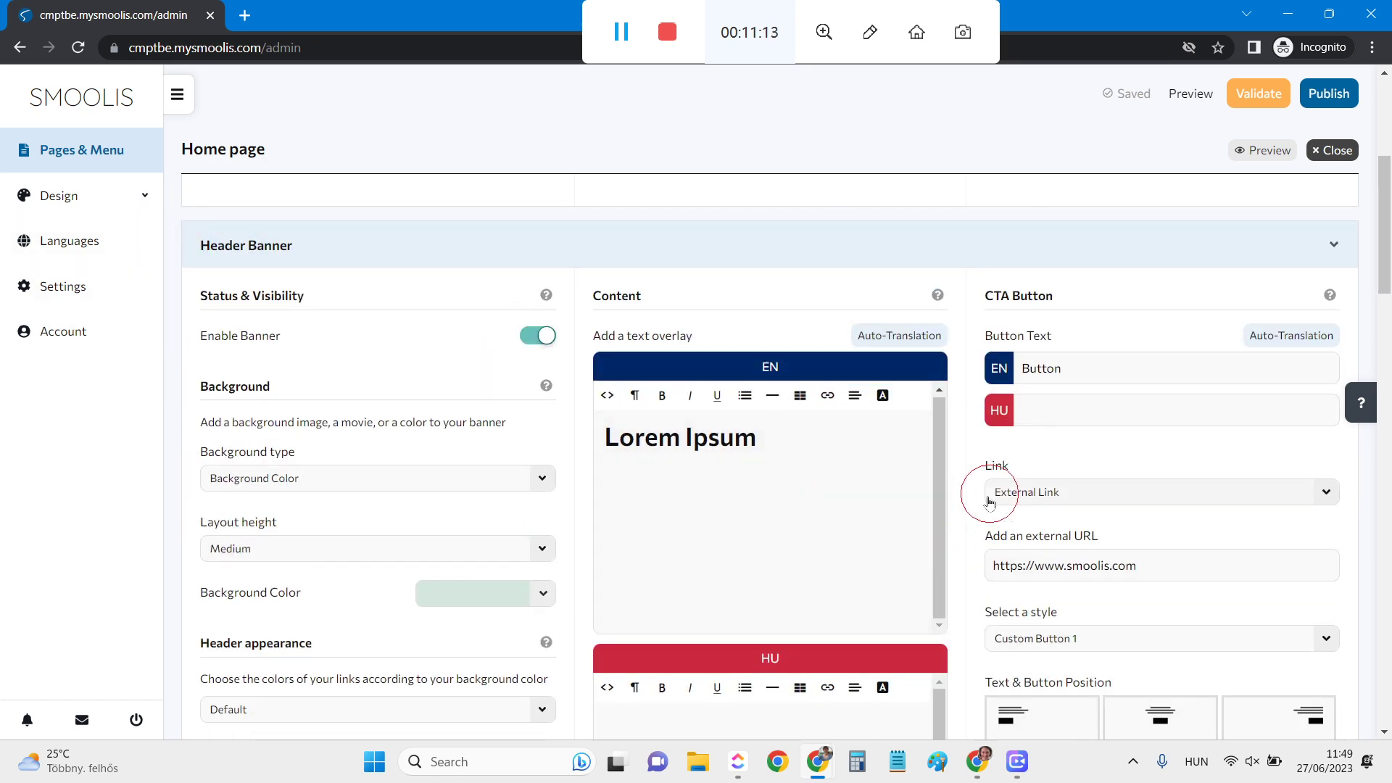
{"action": "scroll", "coordinate": [880, 493], "scroll_direction": "down", "scroll_amount": 3}
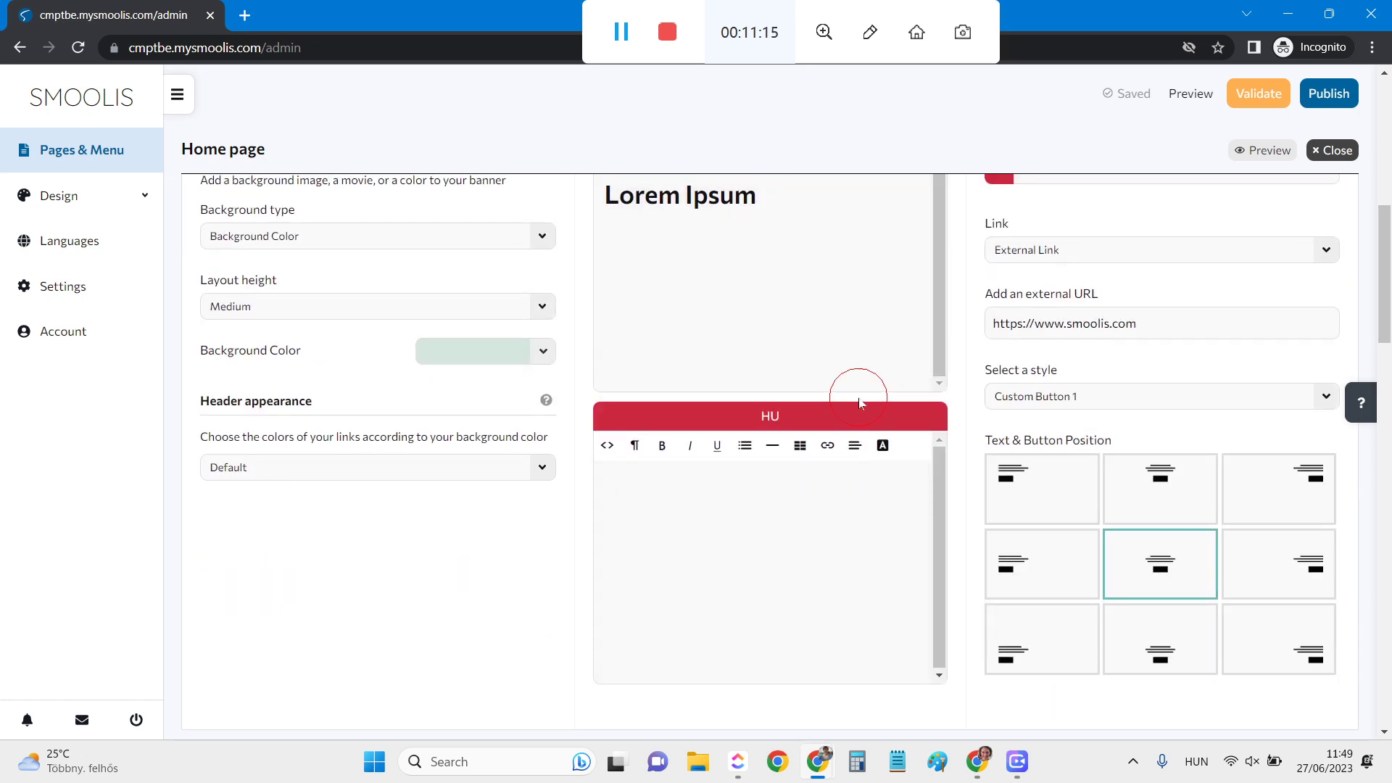
{"action": "scroll", "coordinate": [858, 403], "scroll_direction": "down", "scroll_amount": 1}
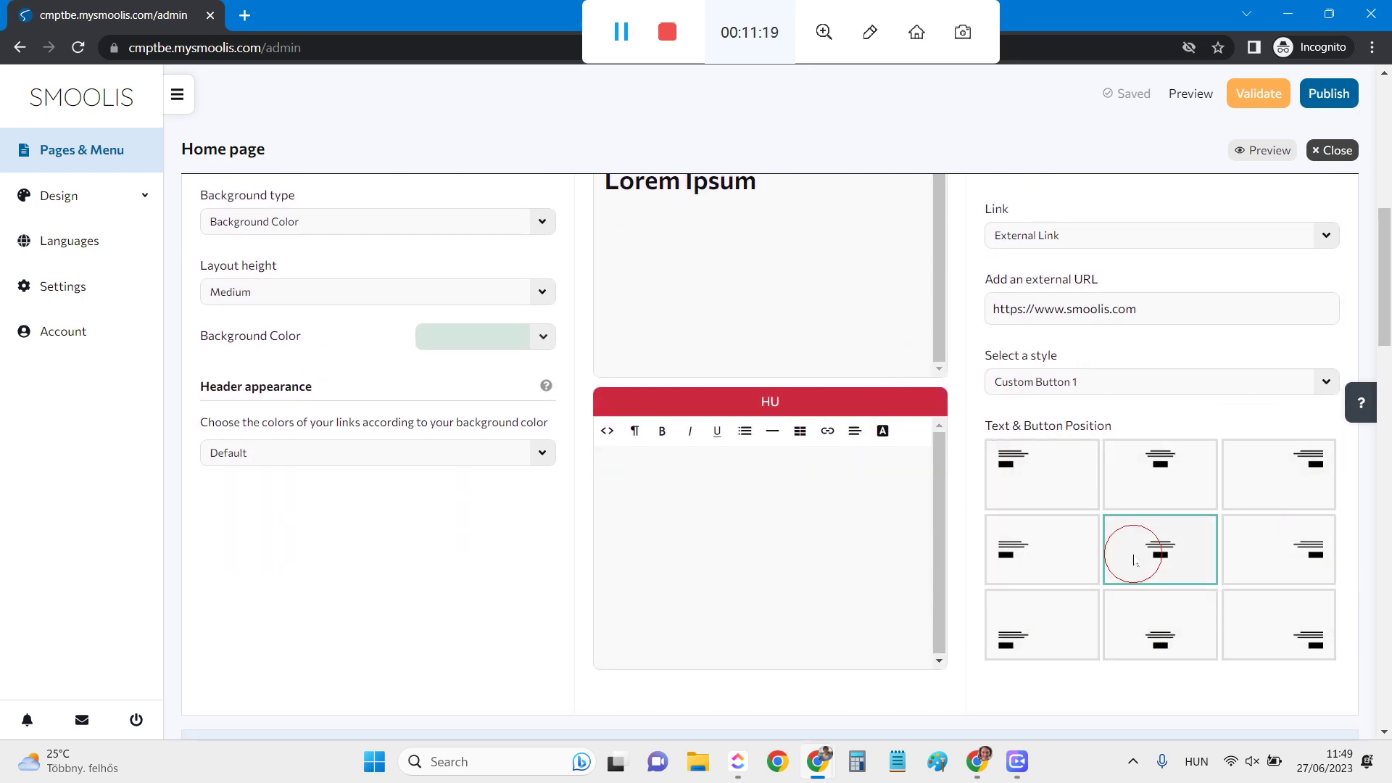
Step: Look through the Home page's Content section, from the Cups row down to the Bowls row
{"action": "scroll", "coordinate": [1133, 553], "scroll_direction": "down", "scroll_amount": 10}
{"action": "scroll", "coordinate": [1133, 553], "scroll_direction": "up", "scroll_amount": 2}
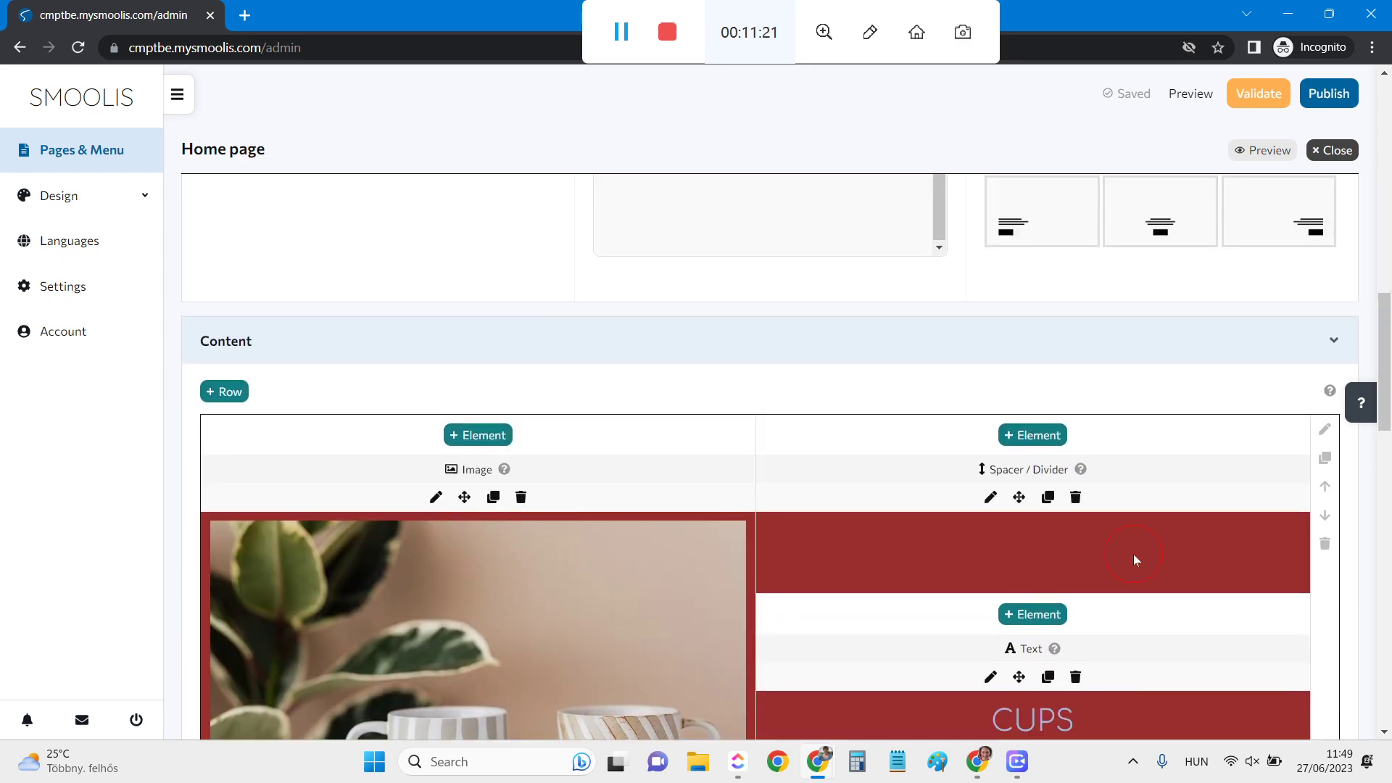
{"action": "scroll", "coordinate": [1133, 554], "scroll_direction": "down", "scroll_amount": 5}
{"action": "scroll", "coordinate": [1133, 558], "scroll_direction": "up", "scroll_amount": 2}
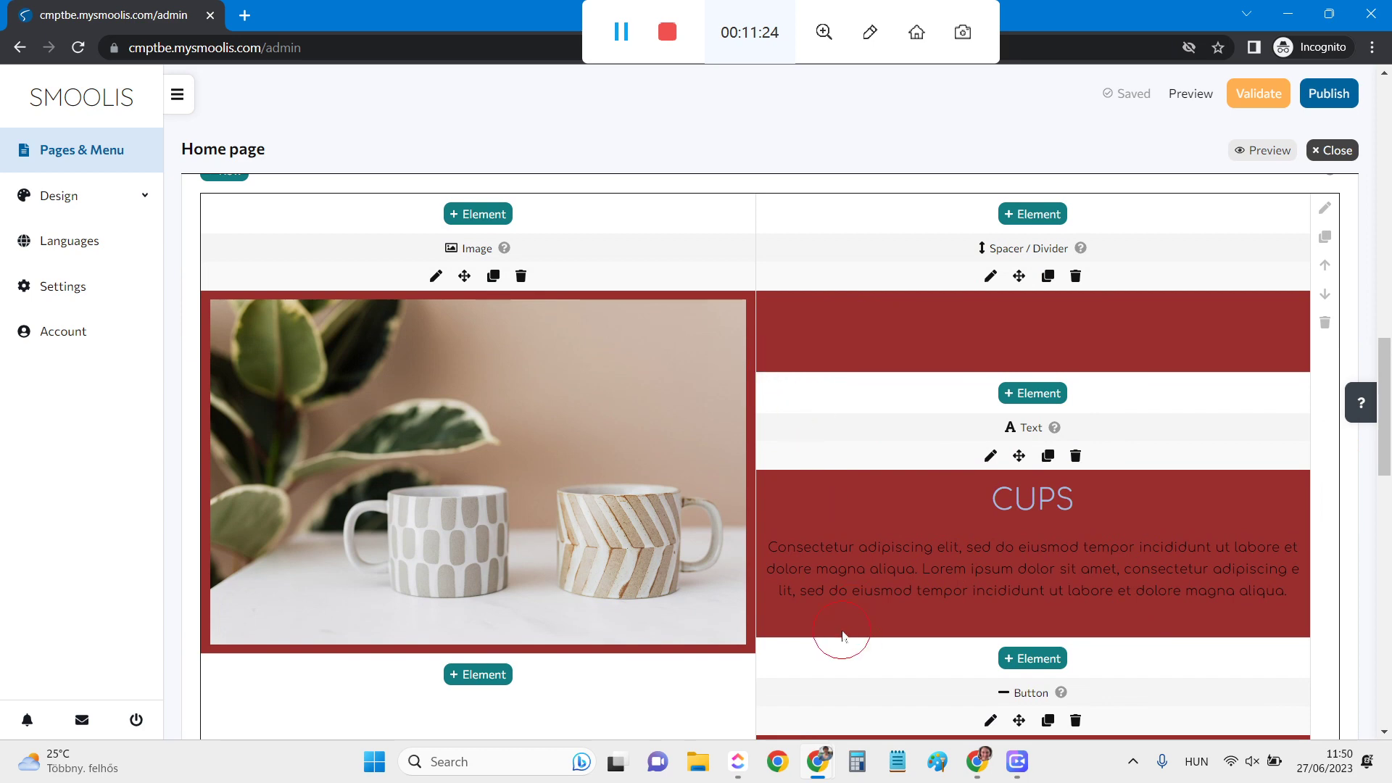
{"action": "scroll", "coordinate": [842, 635], "scroll_direction": "down", "scroll_amount": 4}
{"action": "scroll", "coordinate": [842, 635], "scroll_direction": "up", "scroll_amount": 5}
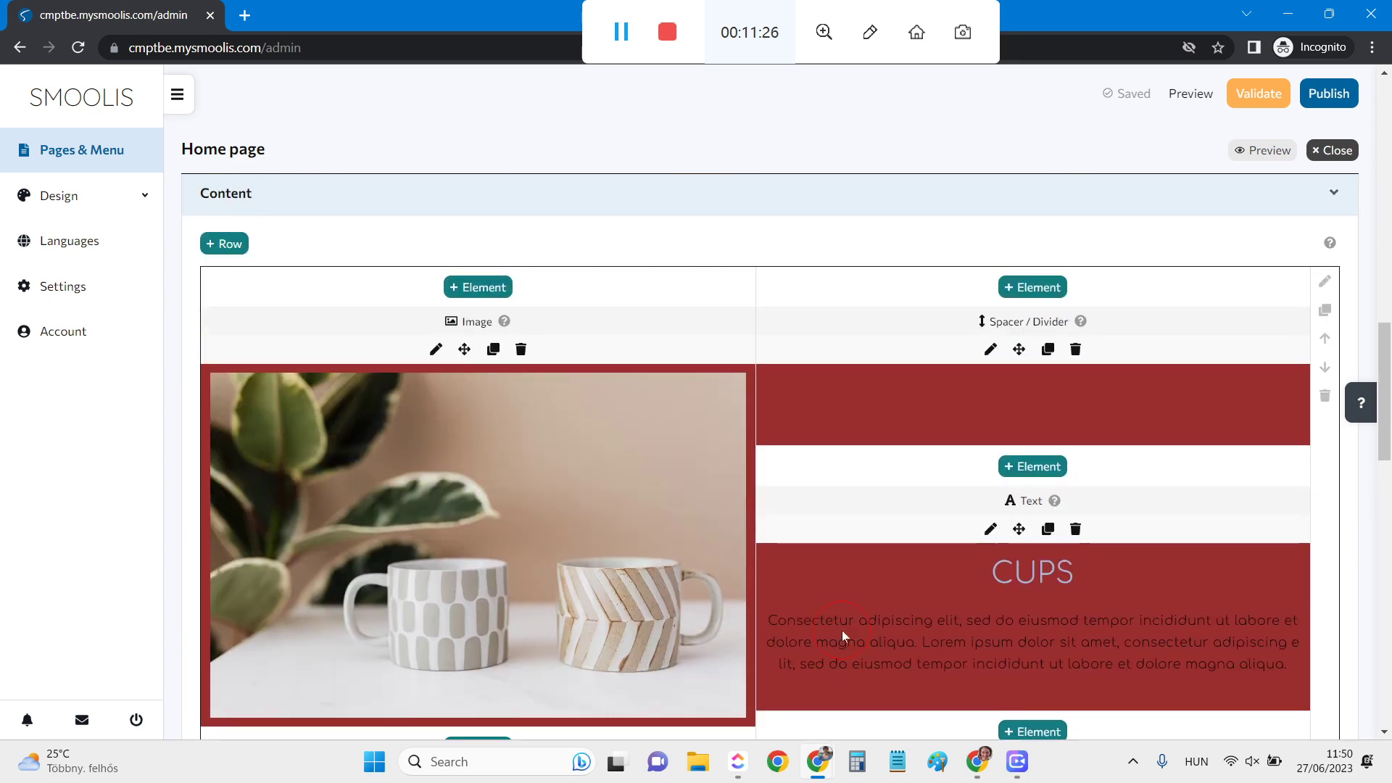
{"action": "scroll", "coordinate": [842, 629], "scroll_direction": "down", "scroll_amount": 10}
{"action": "scroll", "coordinate": [841, 629], "scroll_direction": "up", "scroll_amount": 1}
{"action": "scroll", "coordinate": [842, 629], "scroll_direction": "down", "scroll_amount": 1}
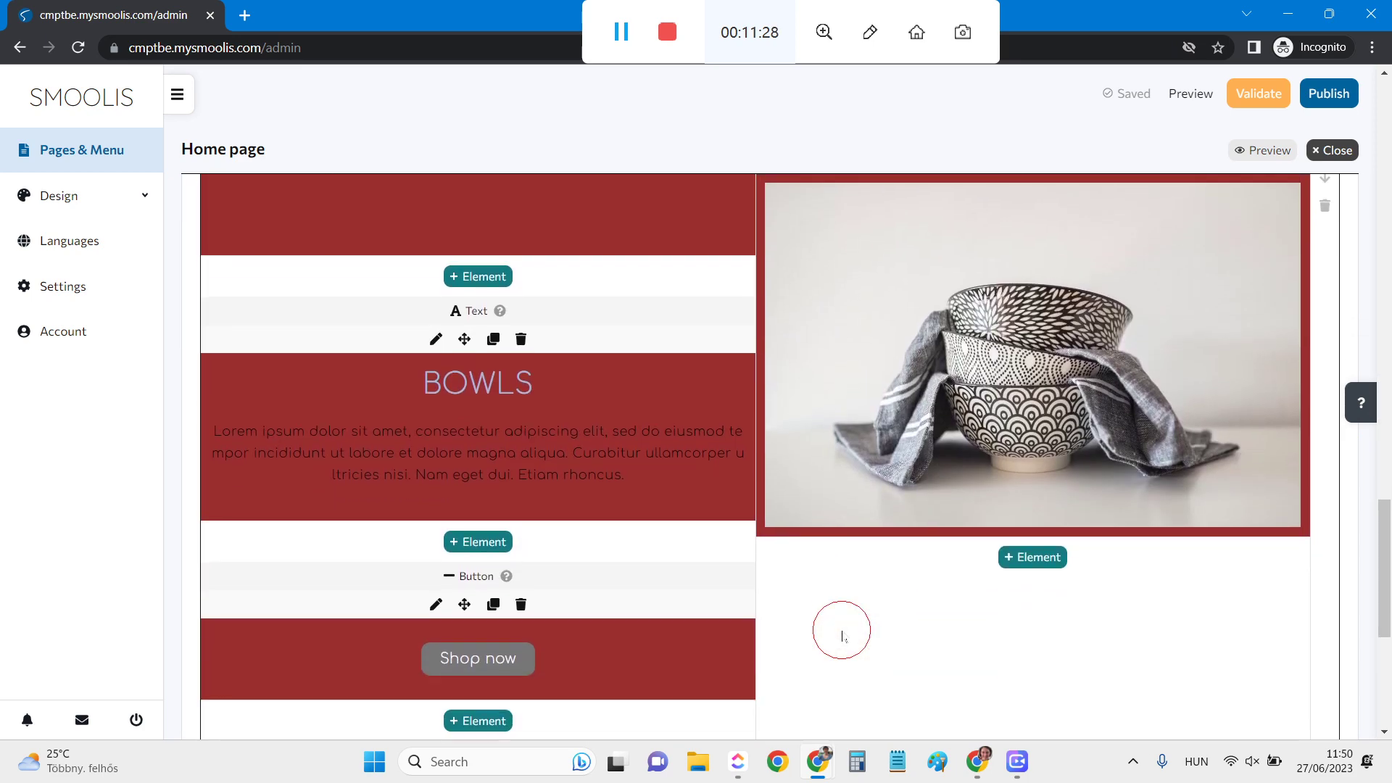
Step: Permanently delete the Bowls row from the Home page's content
{"action": "scroll", "coordinate": [711, 577], "scroll_direction": "up", "scroll_amount": 3}
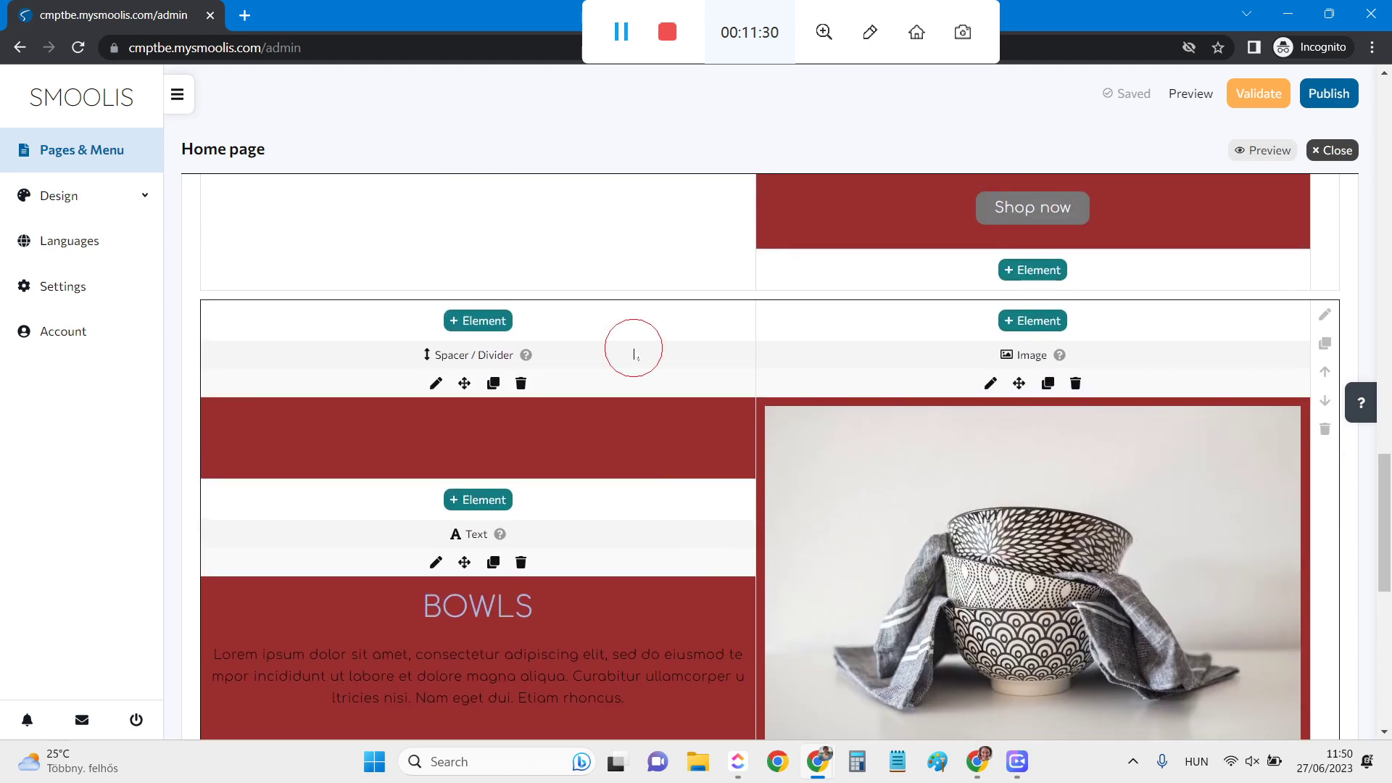
{"action": "left_click", "coordinate": [1332, 436]}
{"action": "left_click", "coordinate": [1274, 245]}
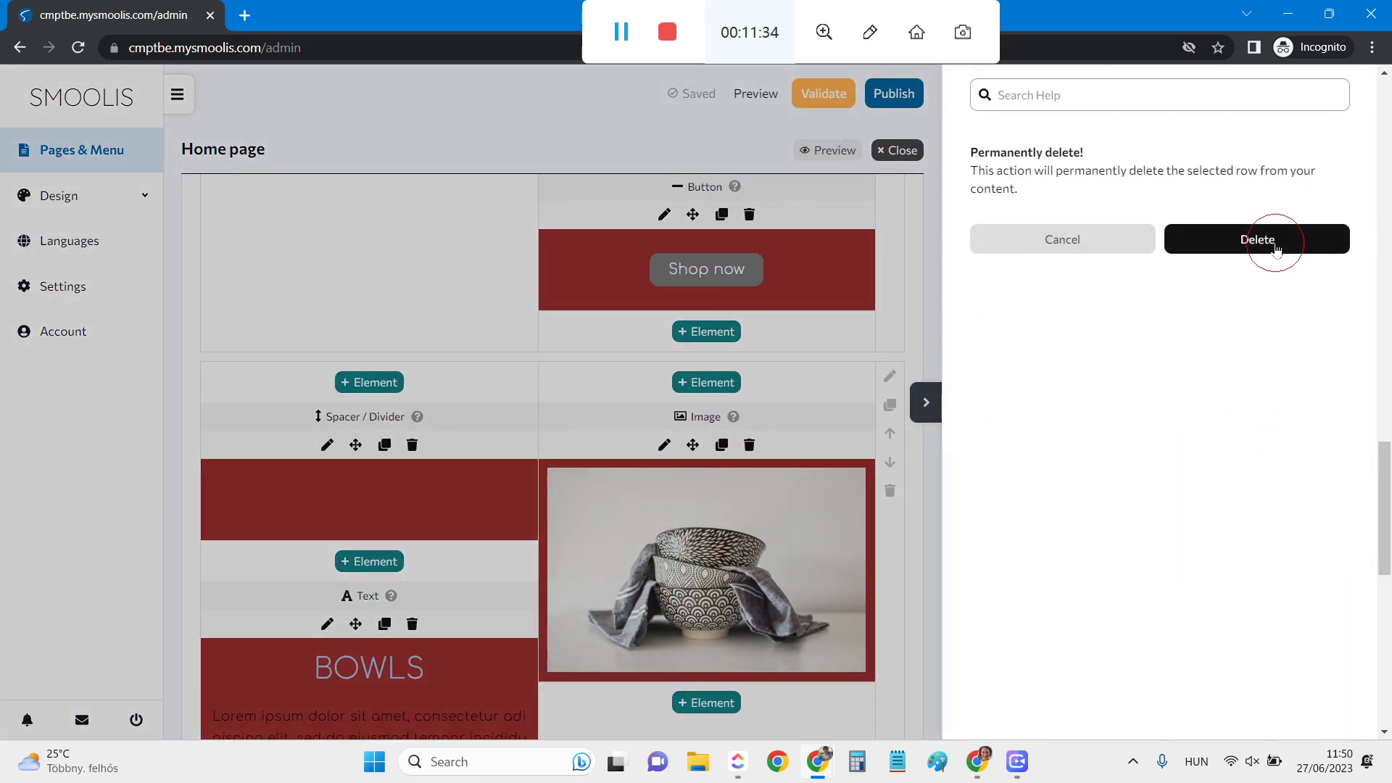
Step: Open the settings of the image in the Cups row and remove its current picture
{"action": "scroll", "coordinate": [806, 532], "scroll_direction": "up", "scroll_amount": 5}
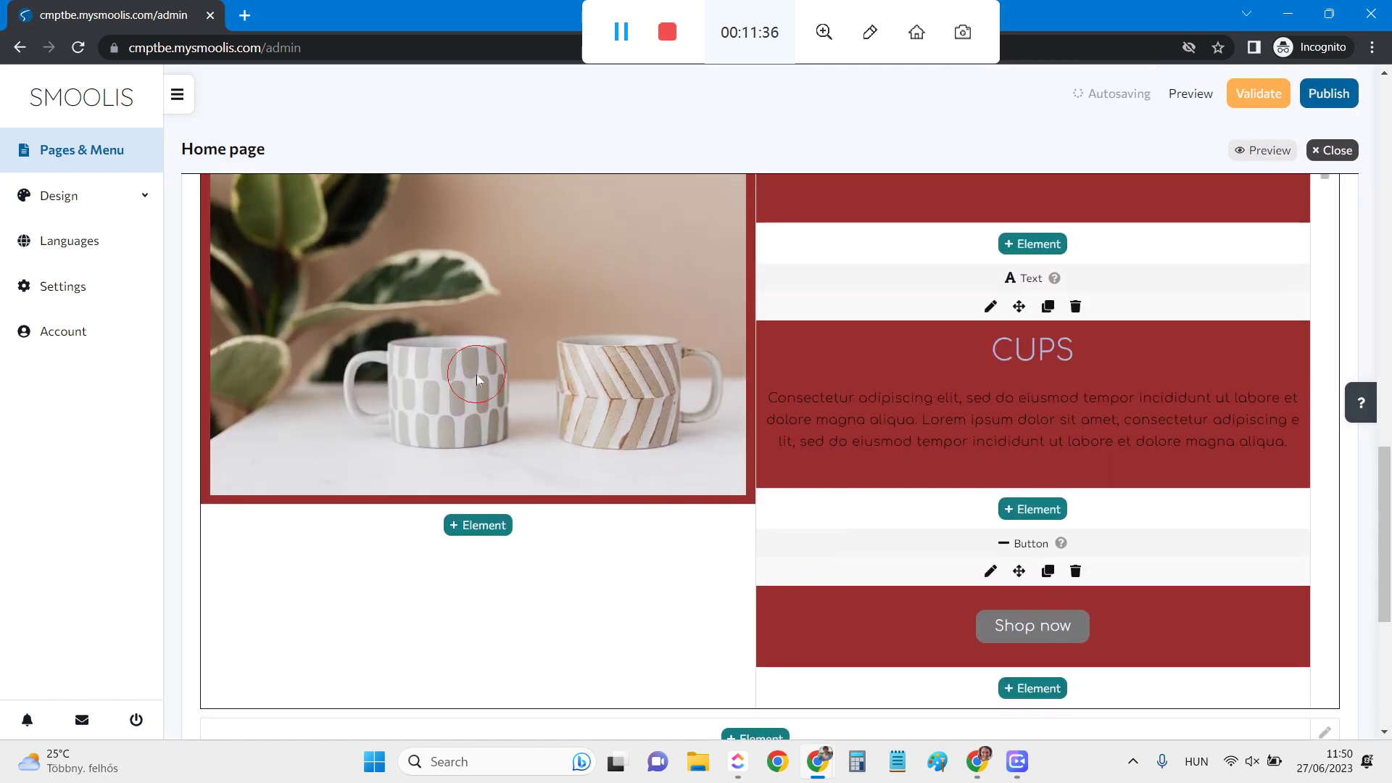
{"action": "left_click", "coordinate": [476, 378]}
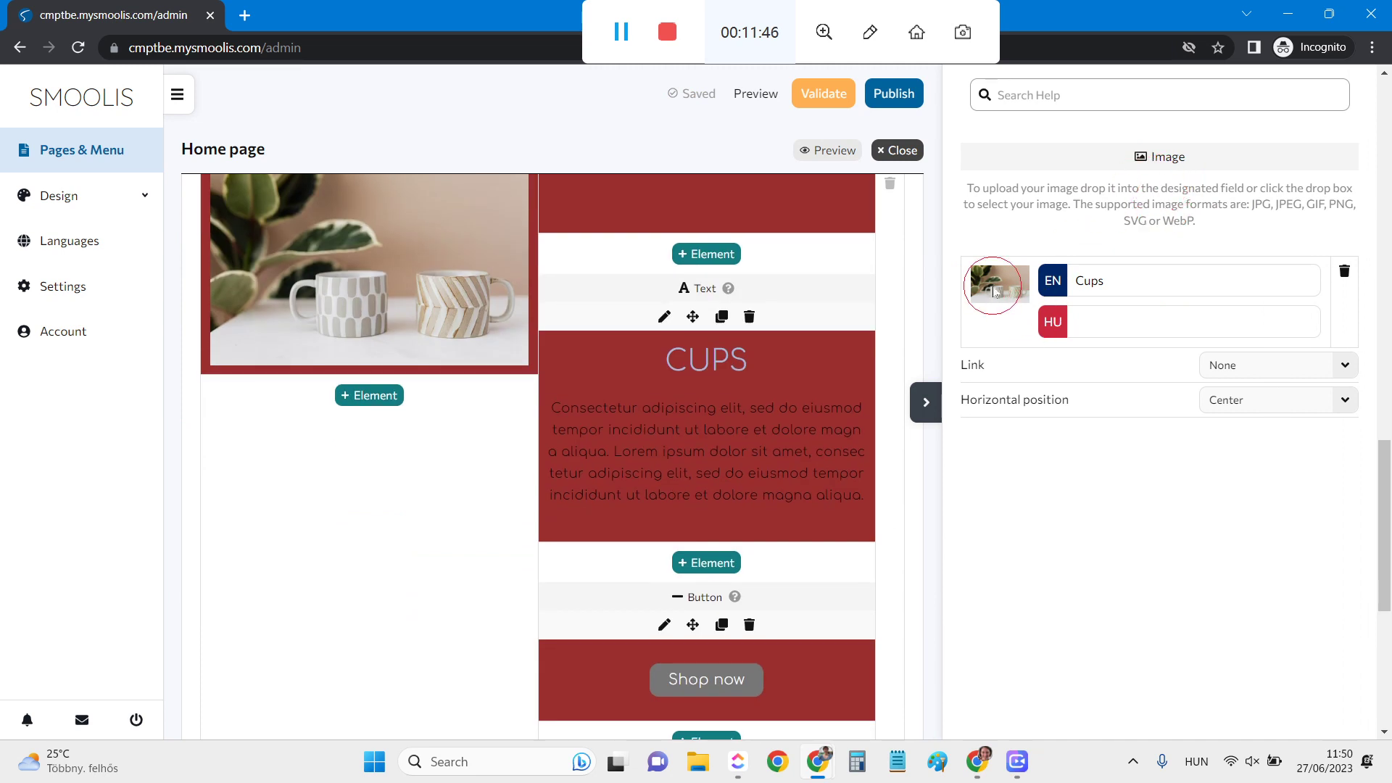
{"action": "left_click", "coordinate": [1345, 271]}
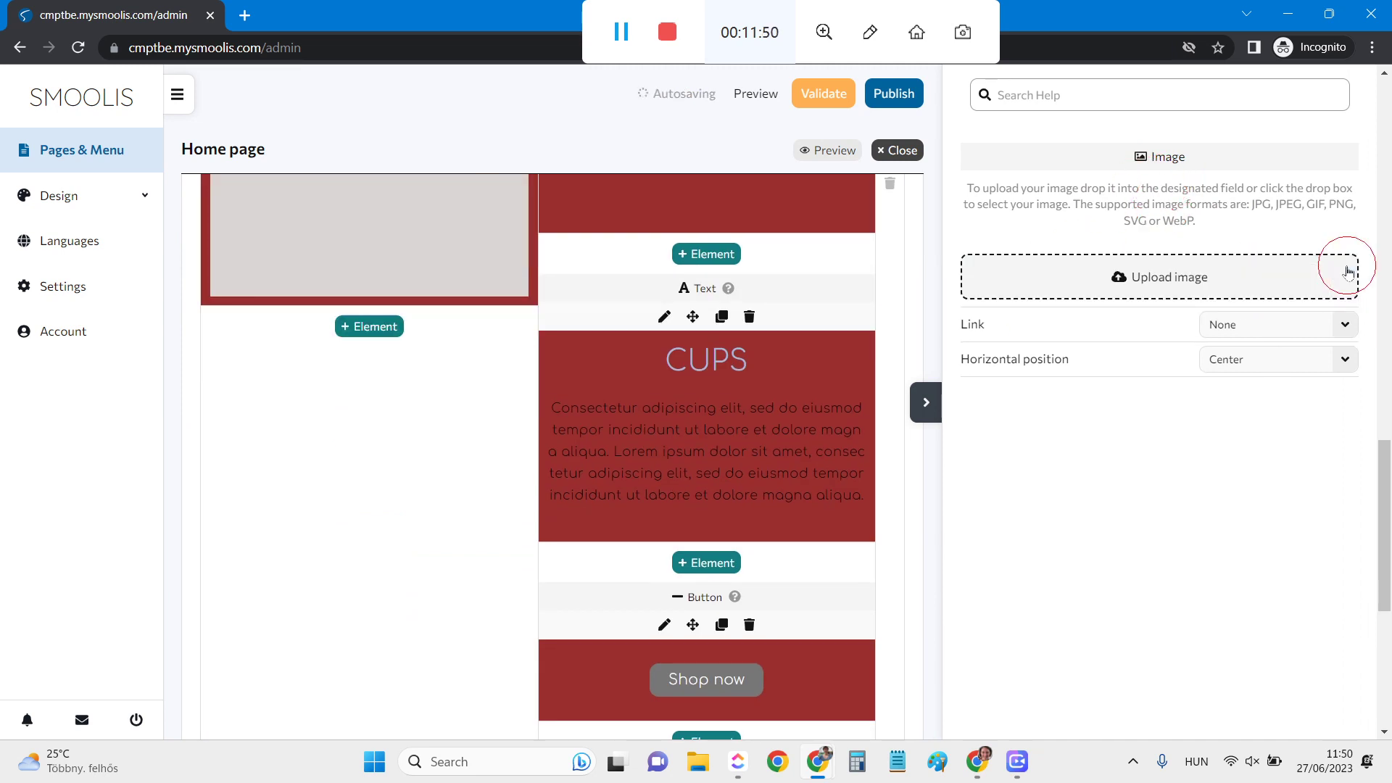
Step: Upload the picture 20200316-DSC_0837v2-1024x594 from the "képek random" folder to the empty image element
{"action": "left_click", "coordinate": [1176, 279]}
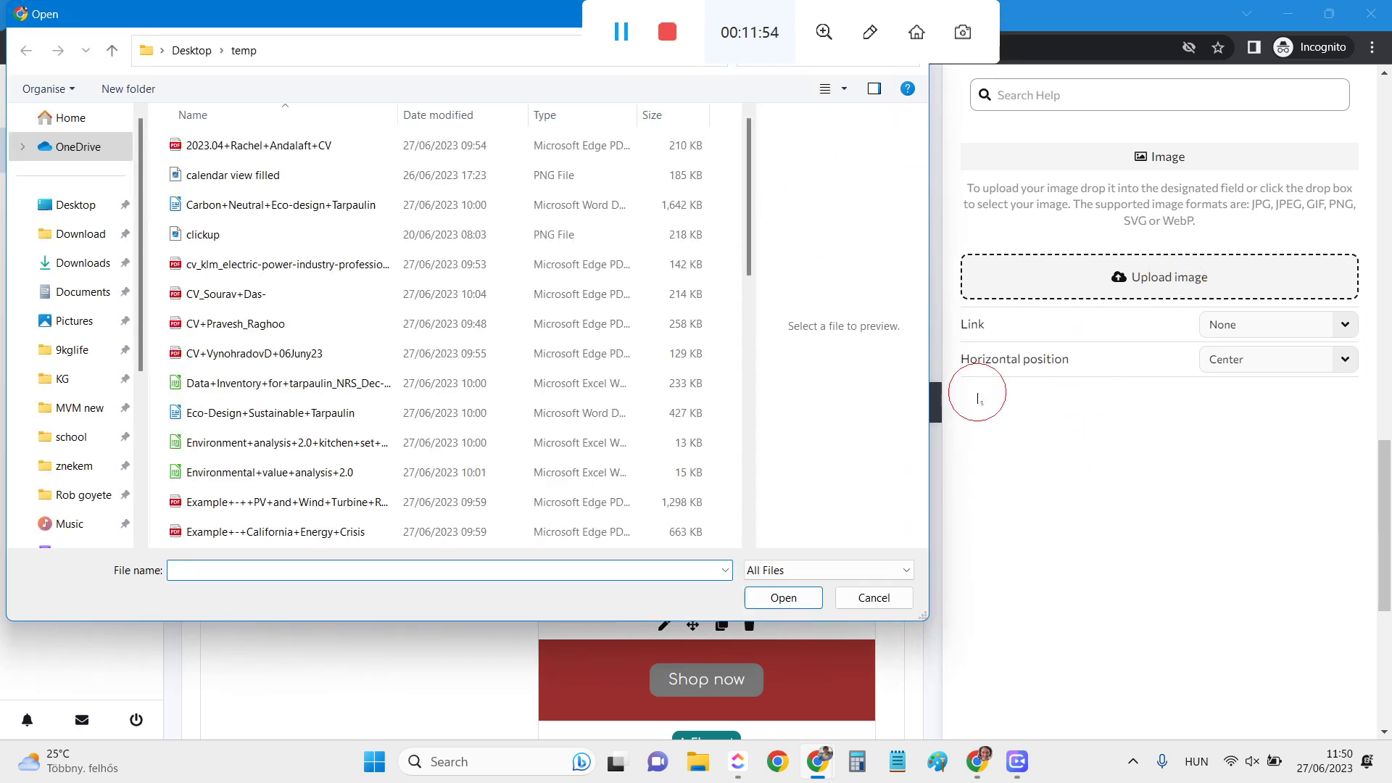
{"action": "left_click", "coordinate": [621, 31]}
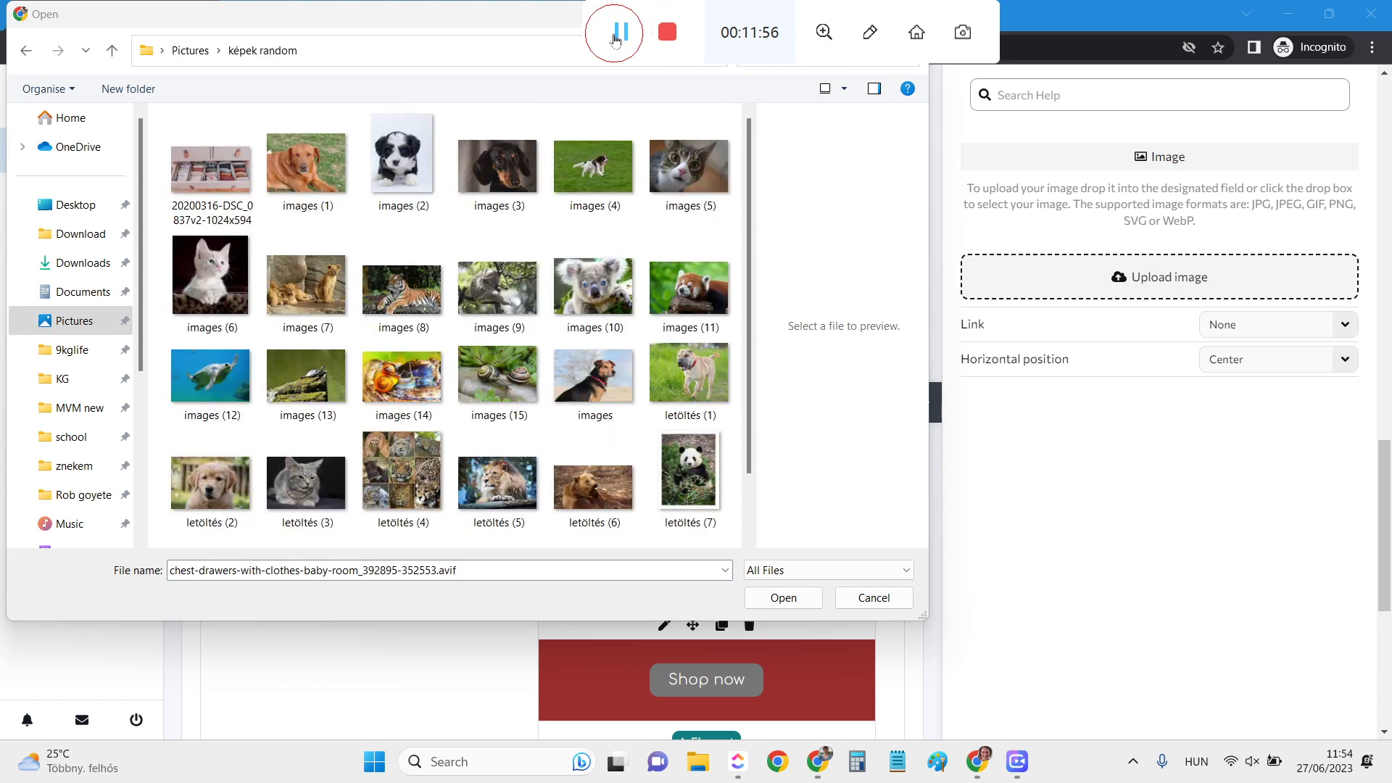
{"action": "left_click", "coordinate": [398, 258]}
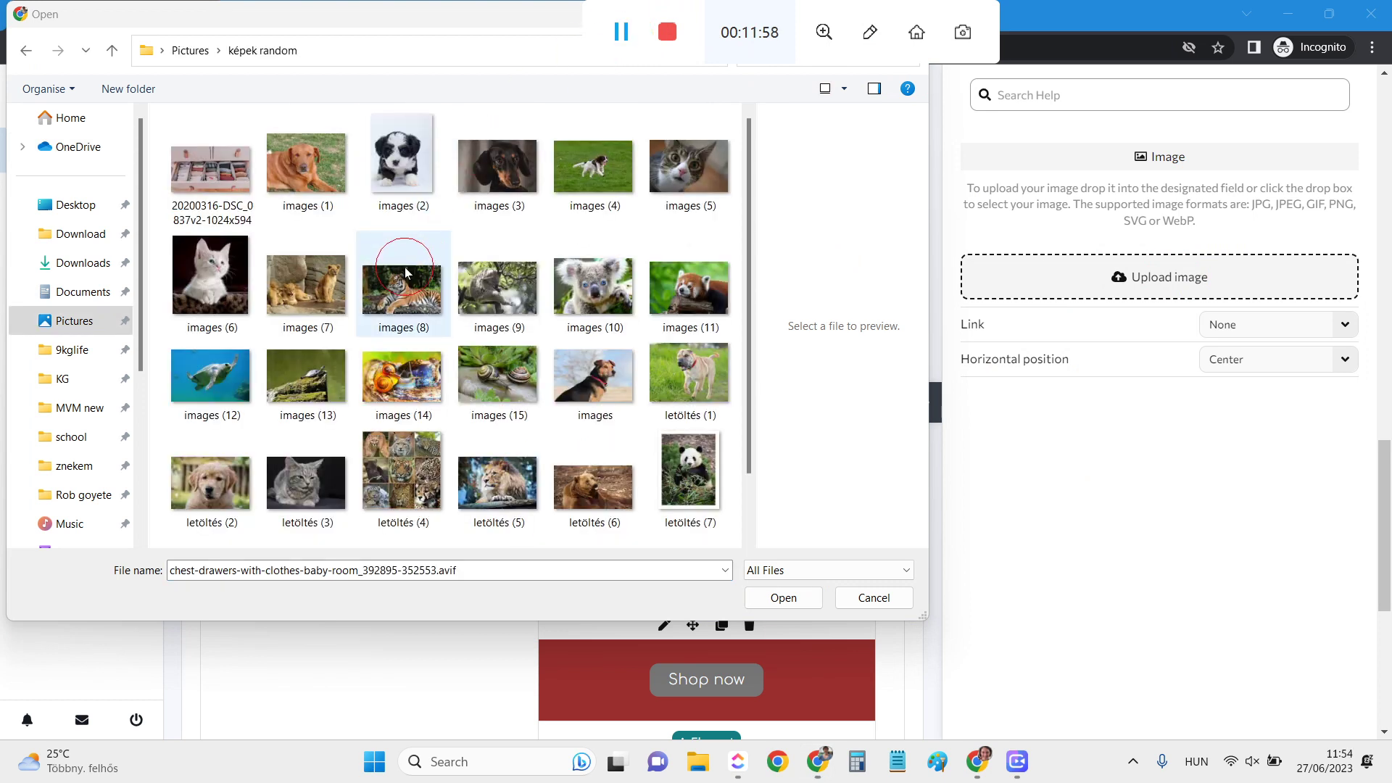
{"action": "left_click", "coordinate": [215, 181]}
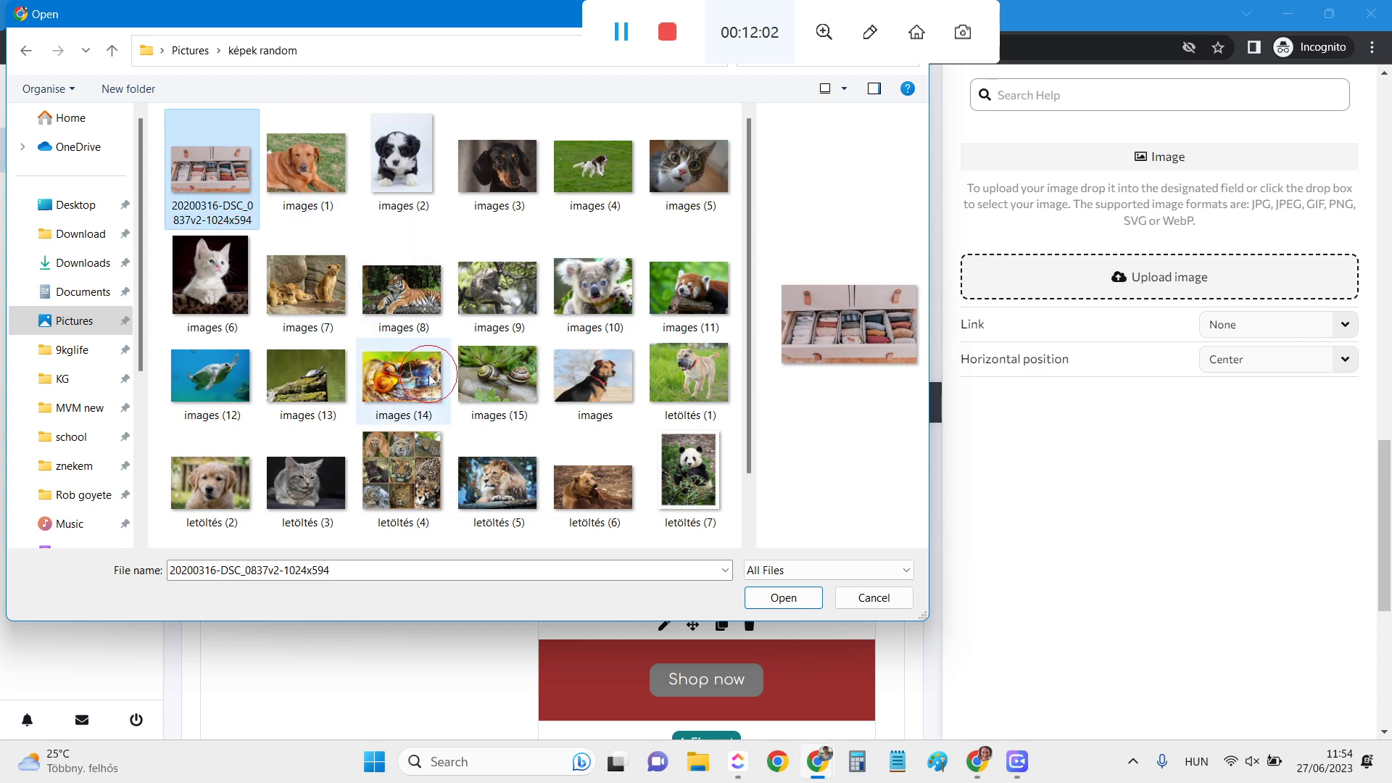
{"action": "scroll", "coordinate": [430, 380], "scroll_direction": "down", "scroll_amount": 1}
{"action": "scroll", "coordinate": [430, 380], "scroll_direction": "up", "scroll_amount": 1}
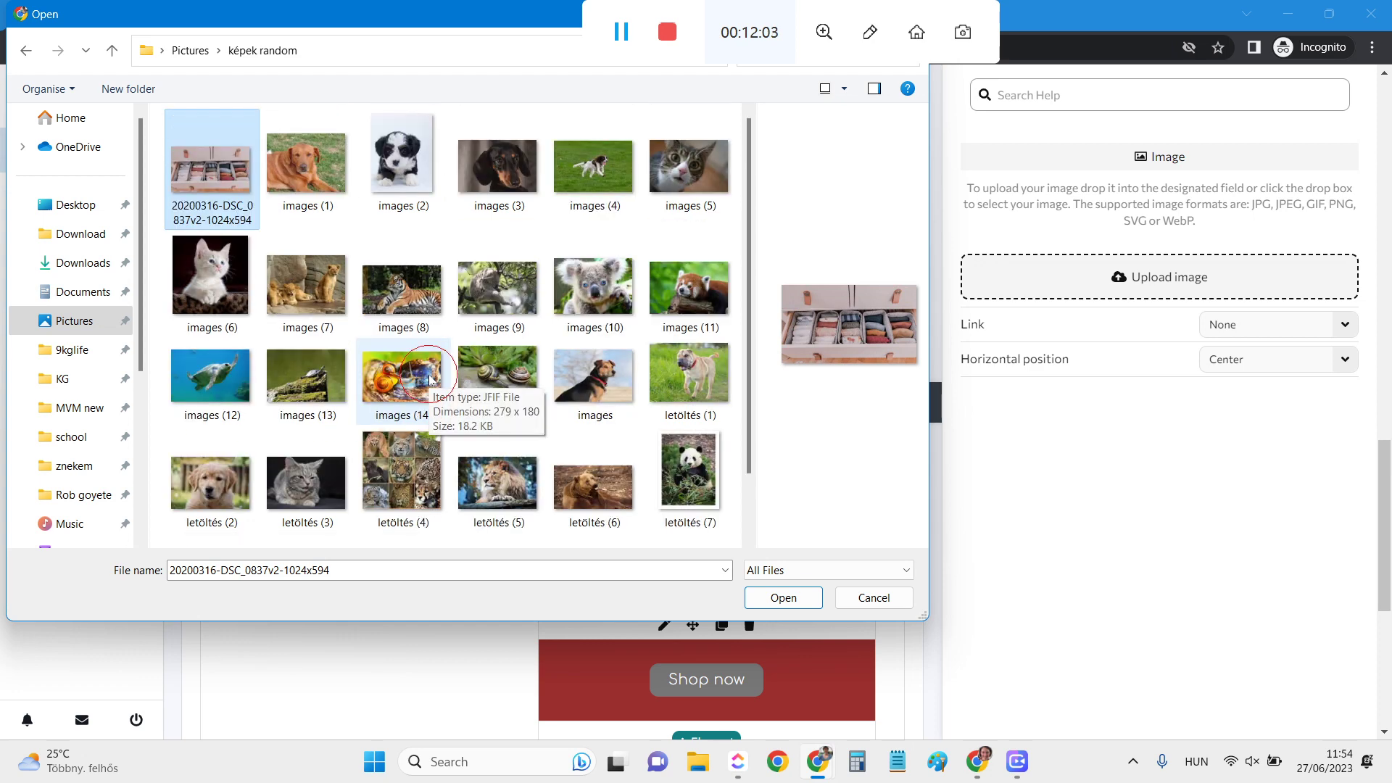
{"action": "left_click", "coordinate": [791, 606]}
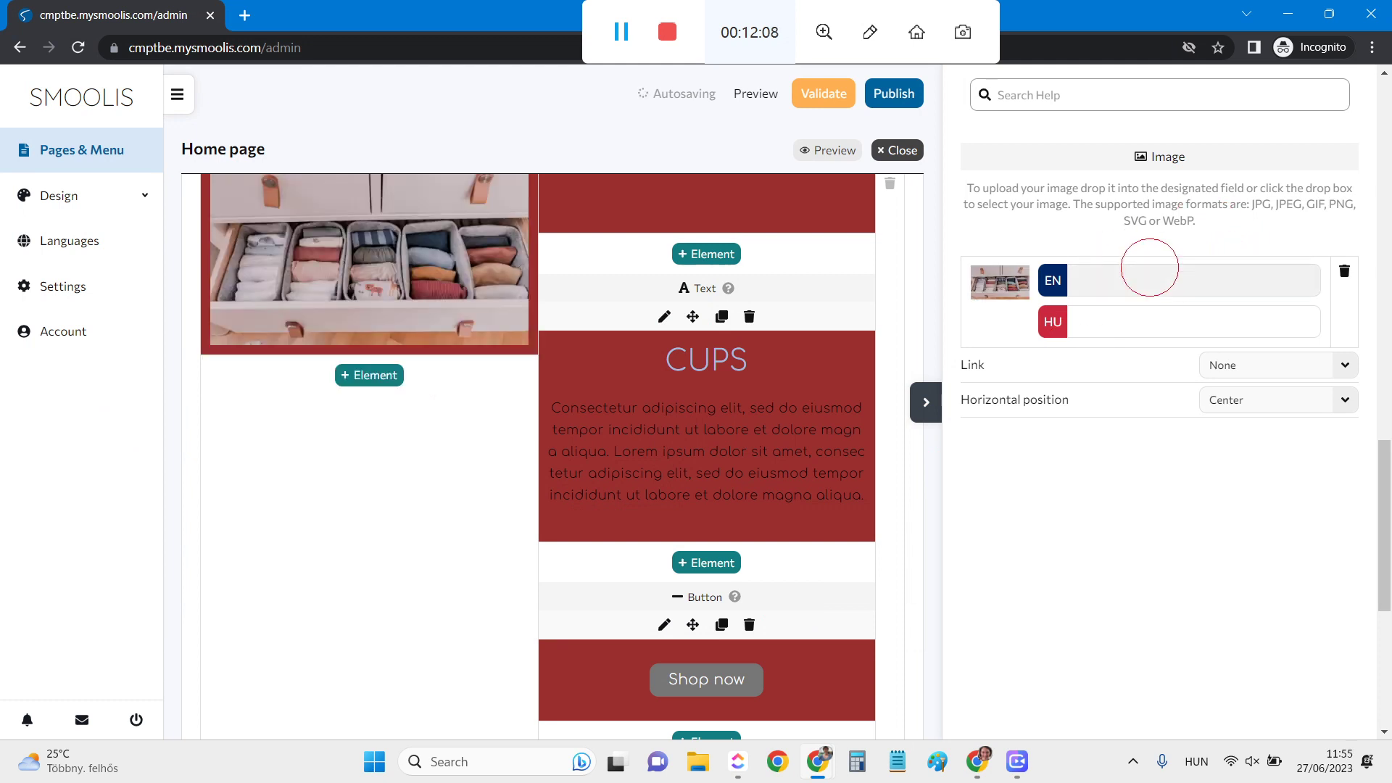
Step: Enter "kids wardobe" as the uploaded image's English text and close the image settings
{"action": "left_click", "coordinate": [1170, 267]}
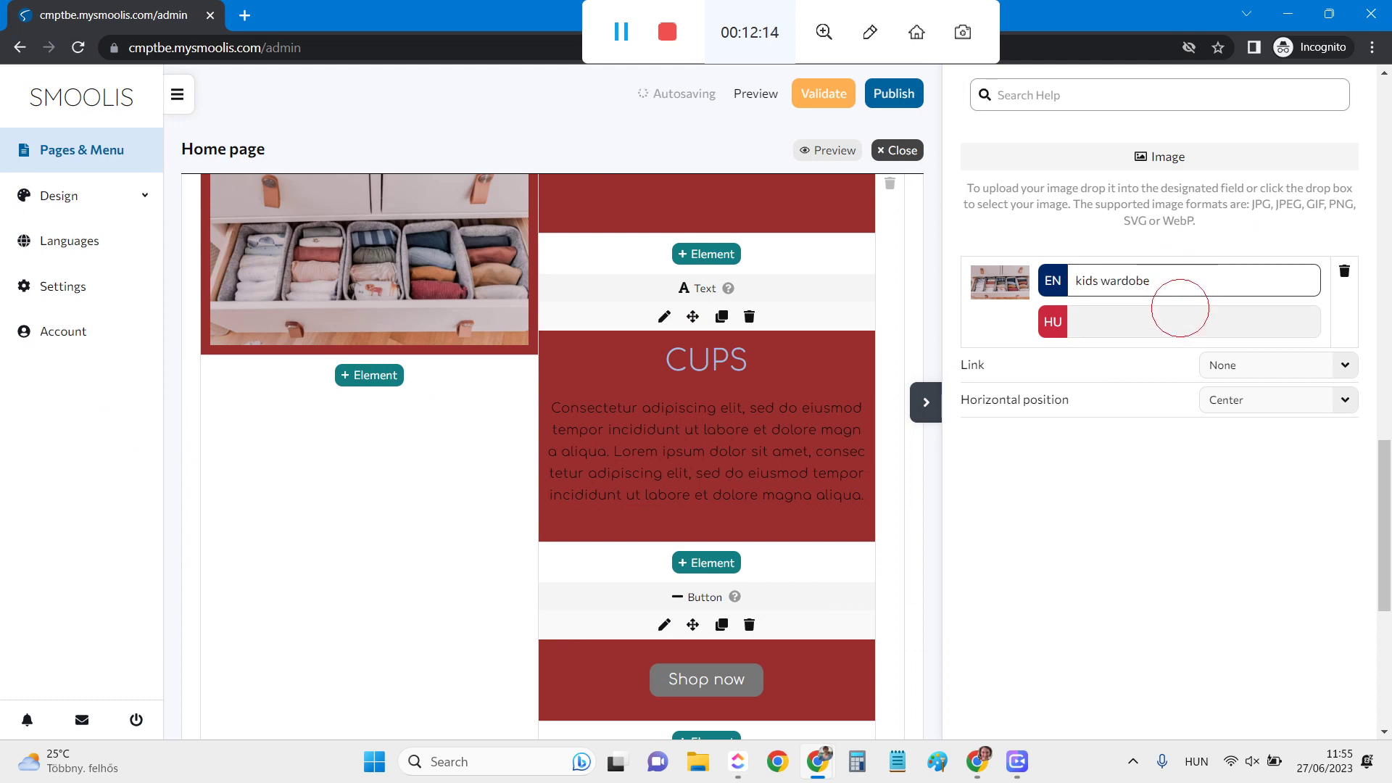
{"action": "left_click", "coordinate": [1186, 317]}
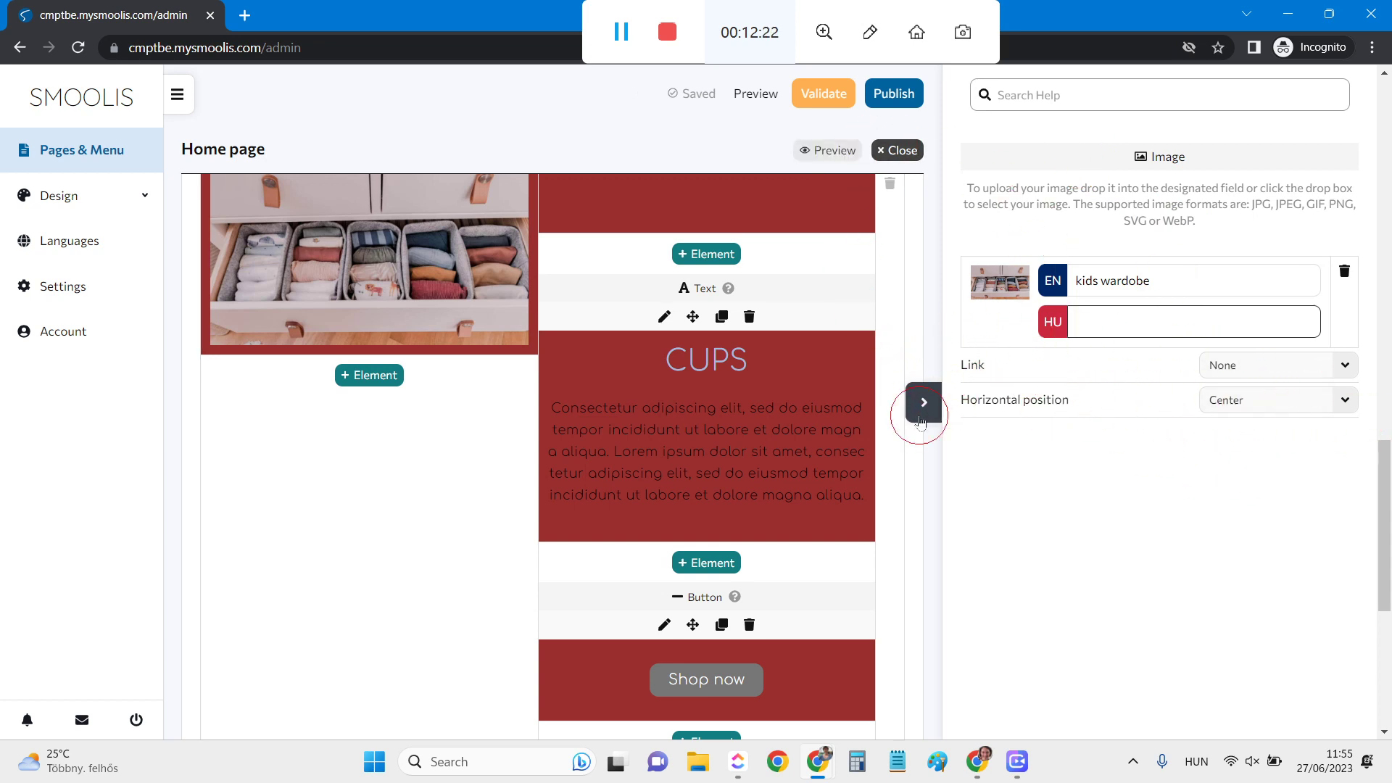
{"action": "left_click", "coordinate": [921, 404]}
Step: Open the text element beside the image and replace its English heading "Cups" with "Kids wardobe"
{"action": "scroll", "coordinate": [824, 398], "scroll_direction": "up", "scroll_amount": 2}
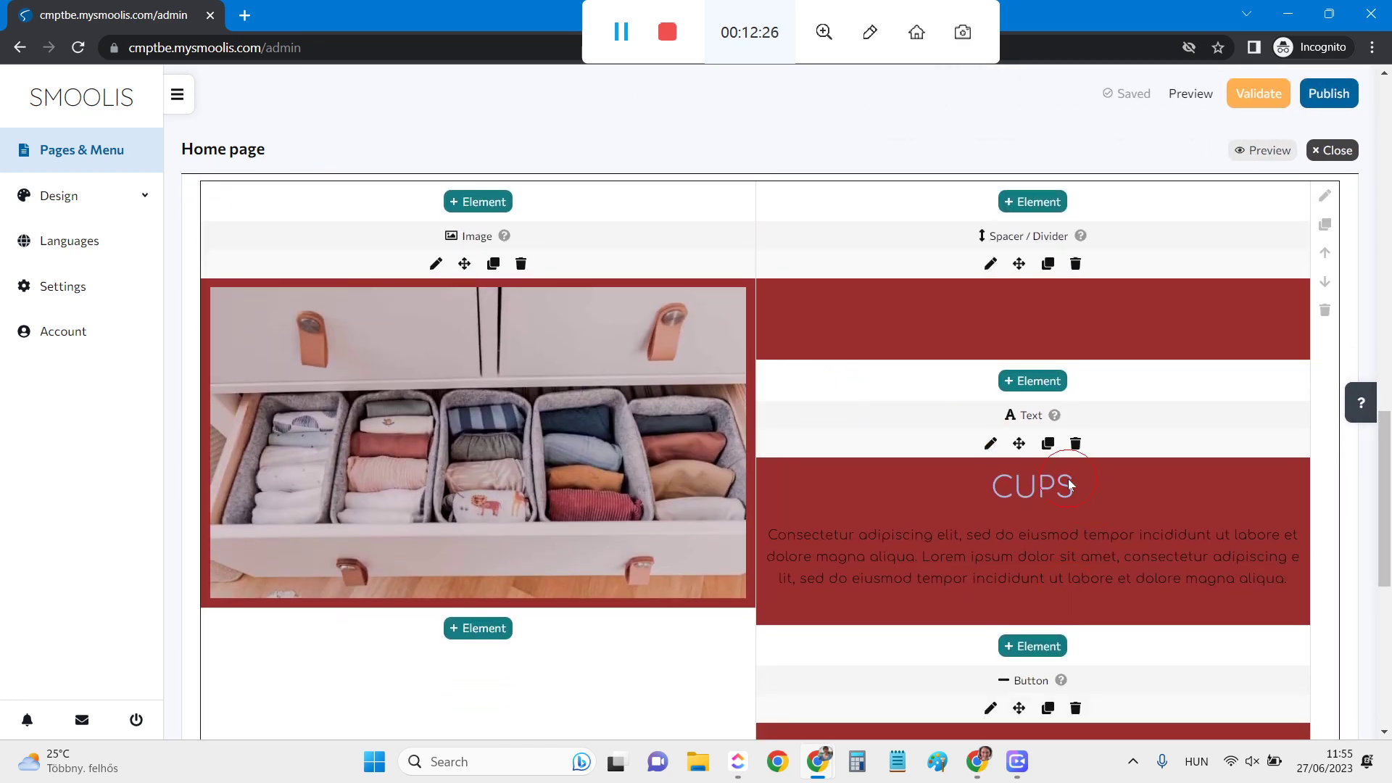
{"action": "left_click", "coordinate": [1069, 484]}
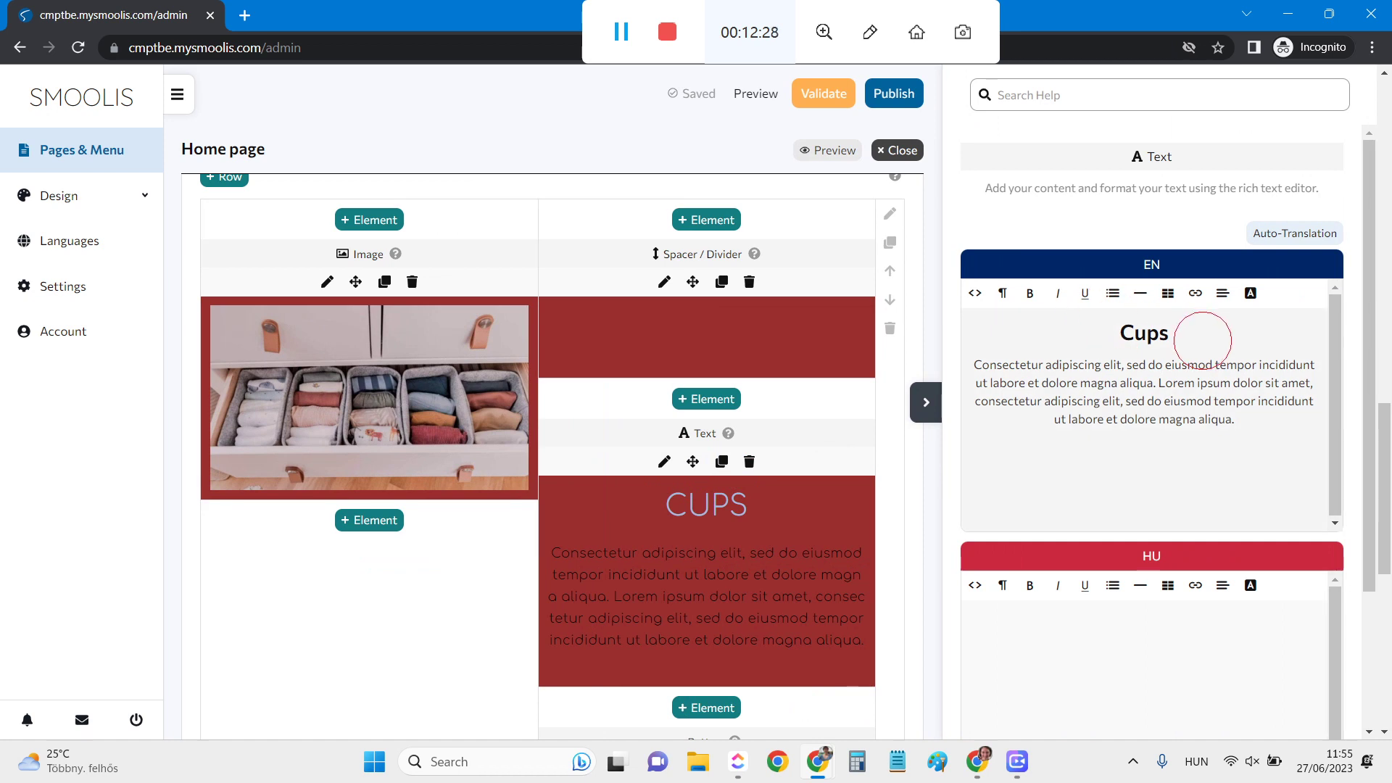
{"action": "left_click", "coordinate": [1203, 337]}
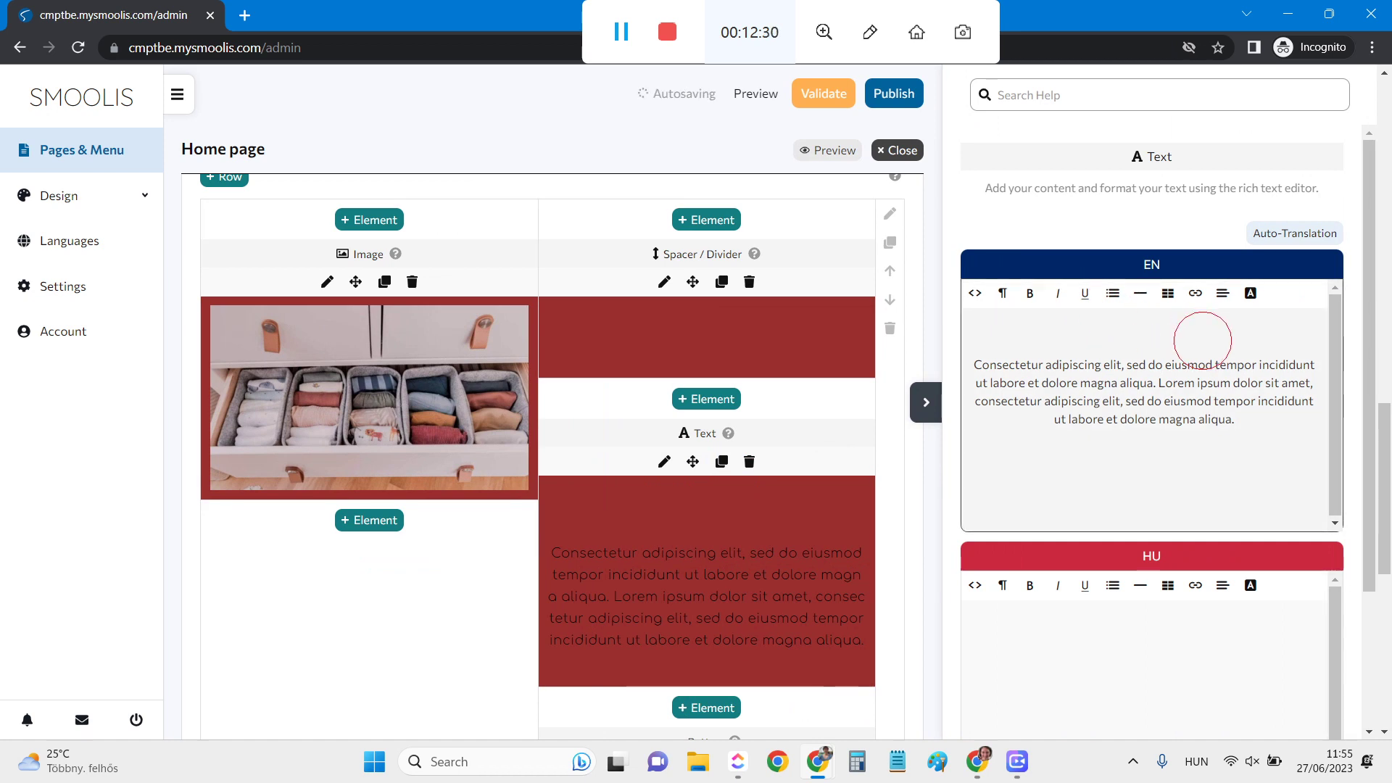
{"action": "type", "text": "Kids war"}
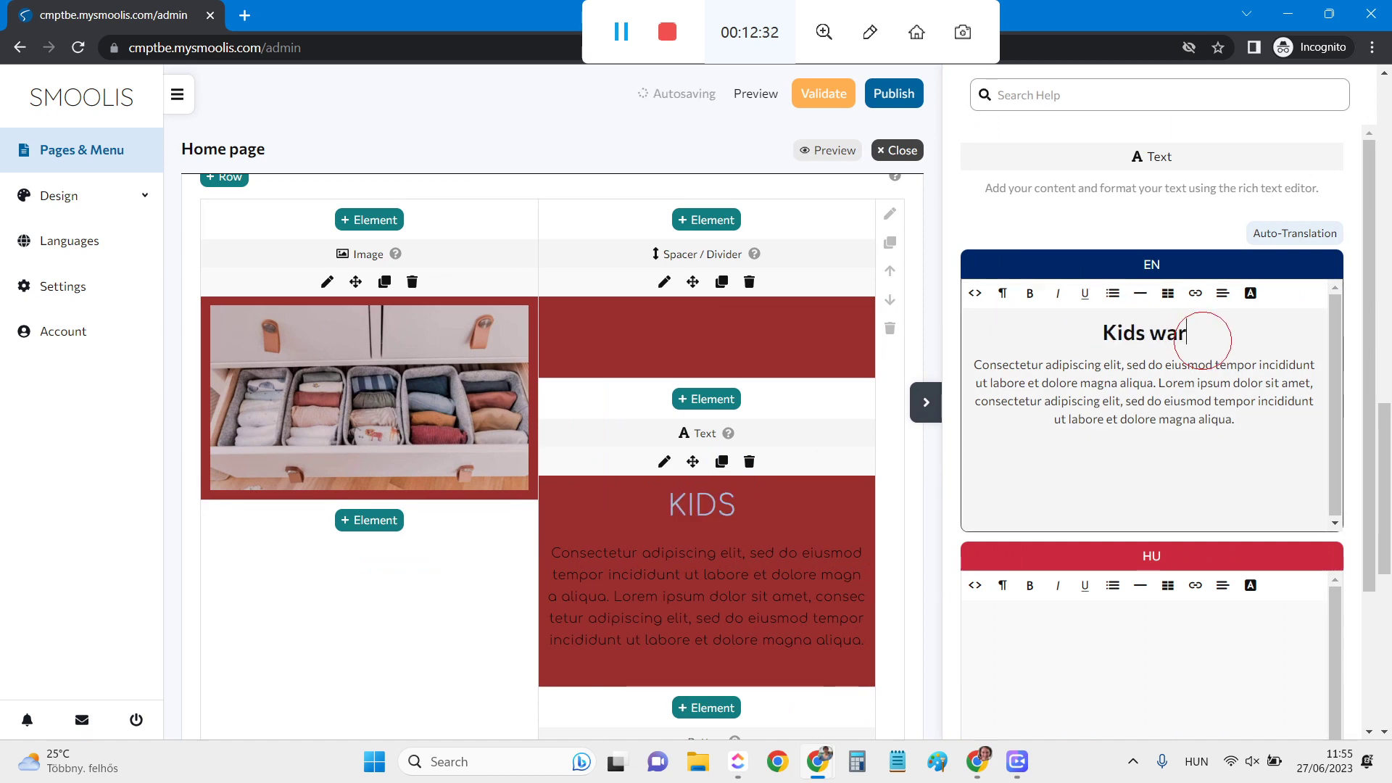
{"action": "type", "text": "dobe"}
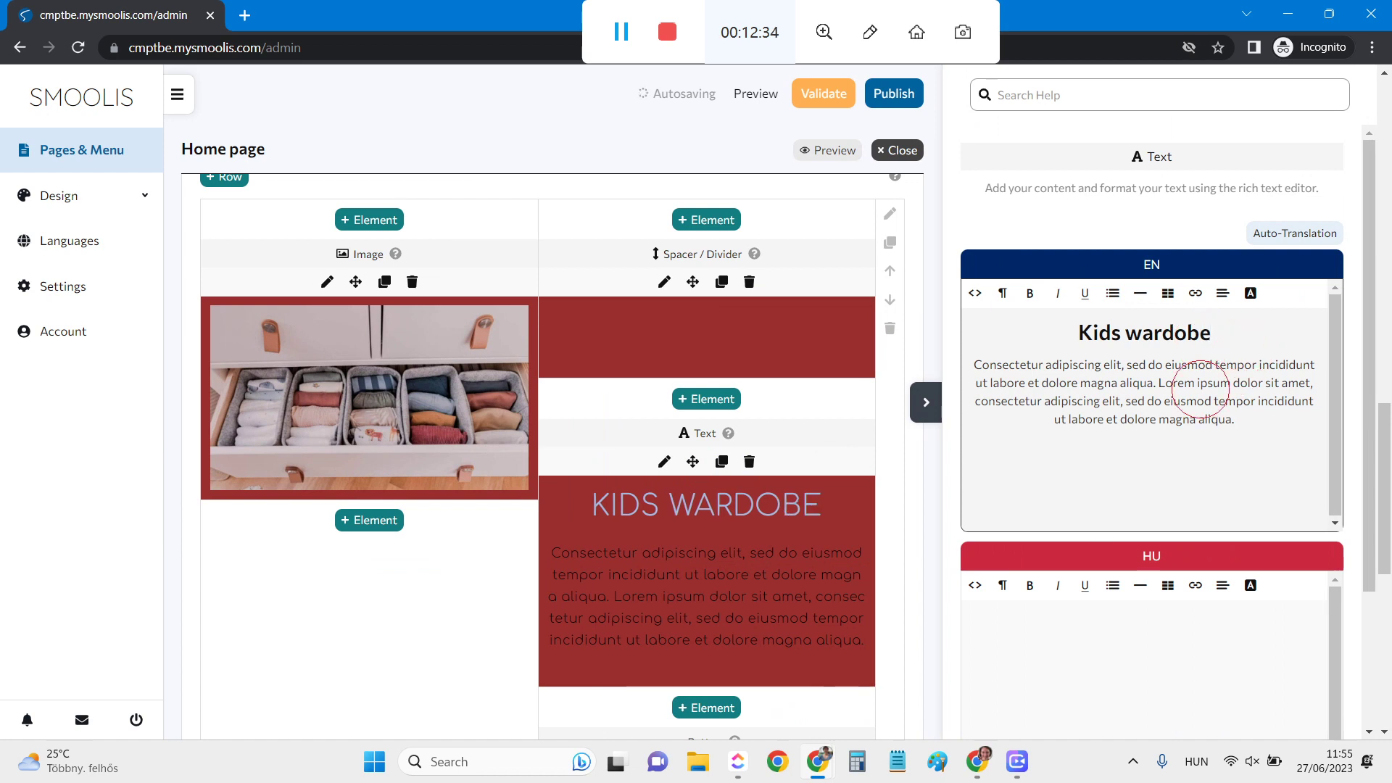
Step: Replace the English placeholder paragraph with "Buy kidscapsule wardrobe and exchange it when they grown out of it."
{"action": "left_click", "coordinate": [1234, 420]}
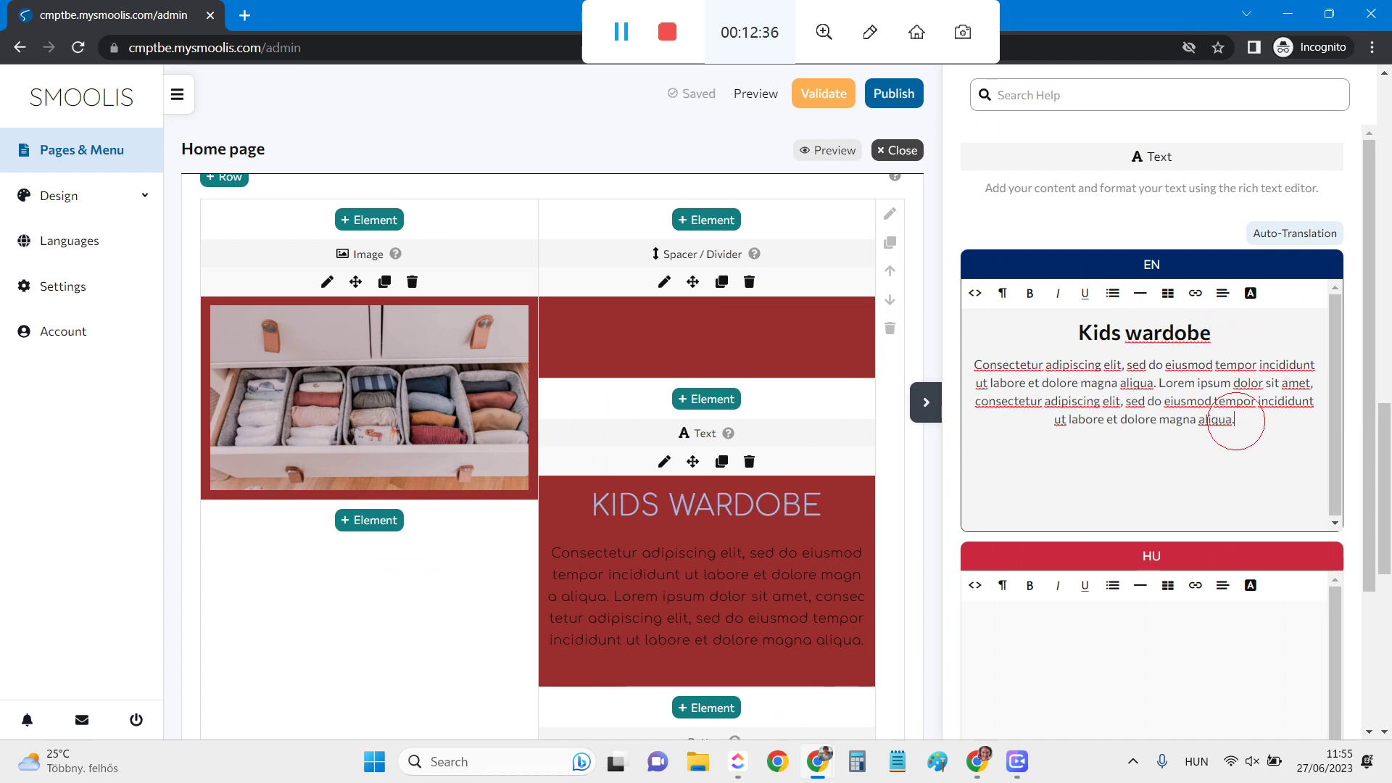
{"action": "left_click_drag", "start_coordinate": [1236, 421], "coordinate": [960, 360]}
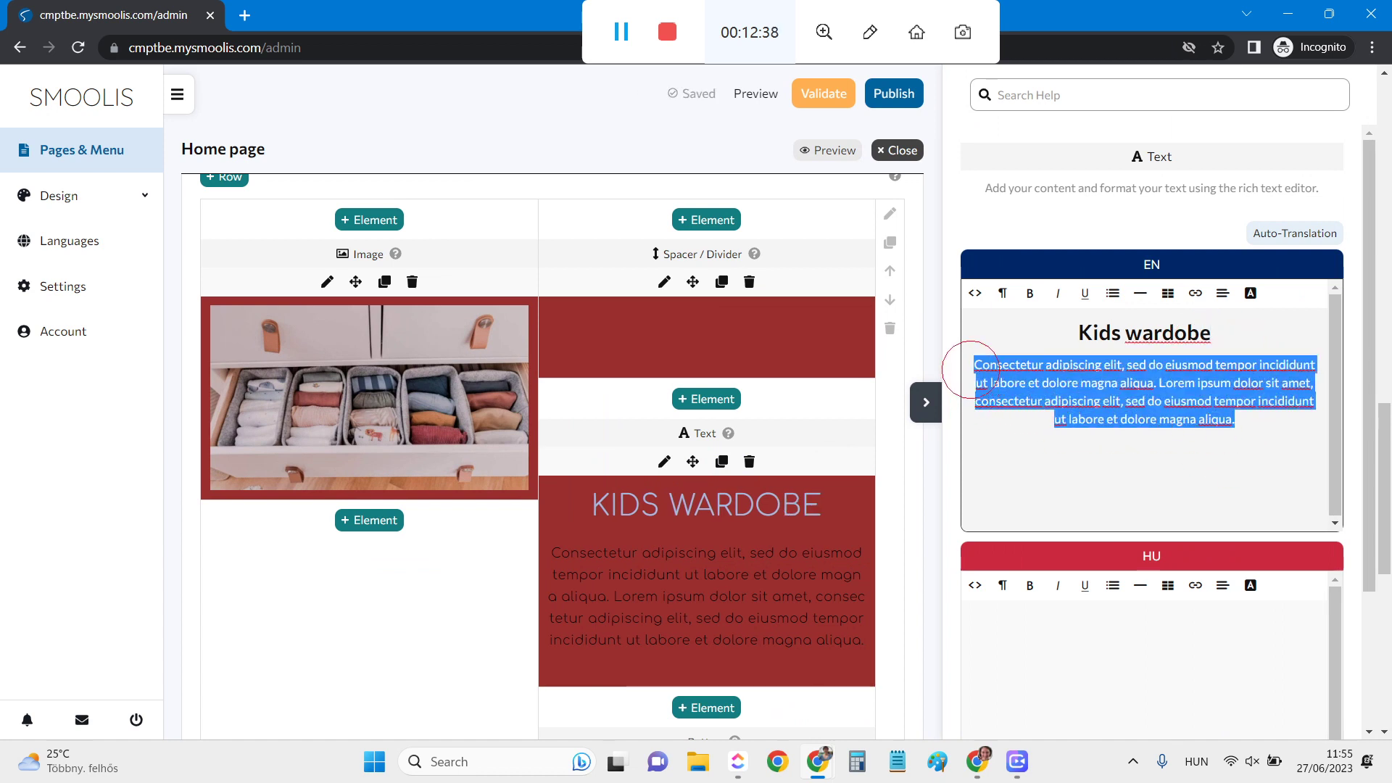
{"action": "key", "text": "BackSpace"}
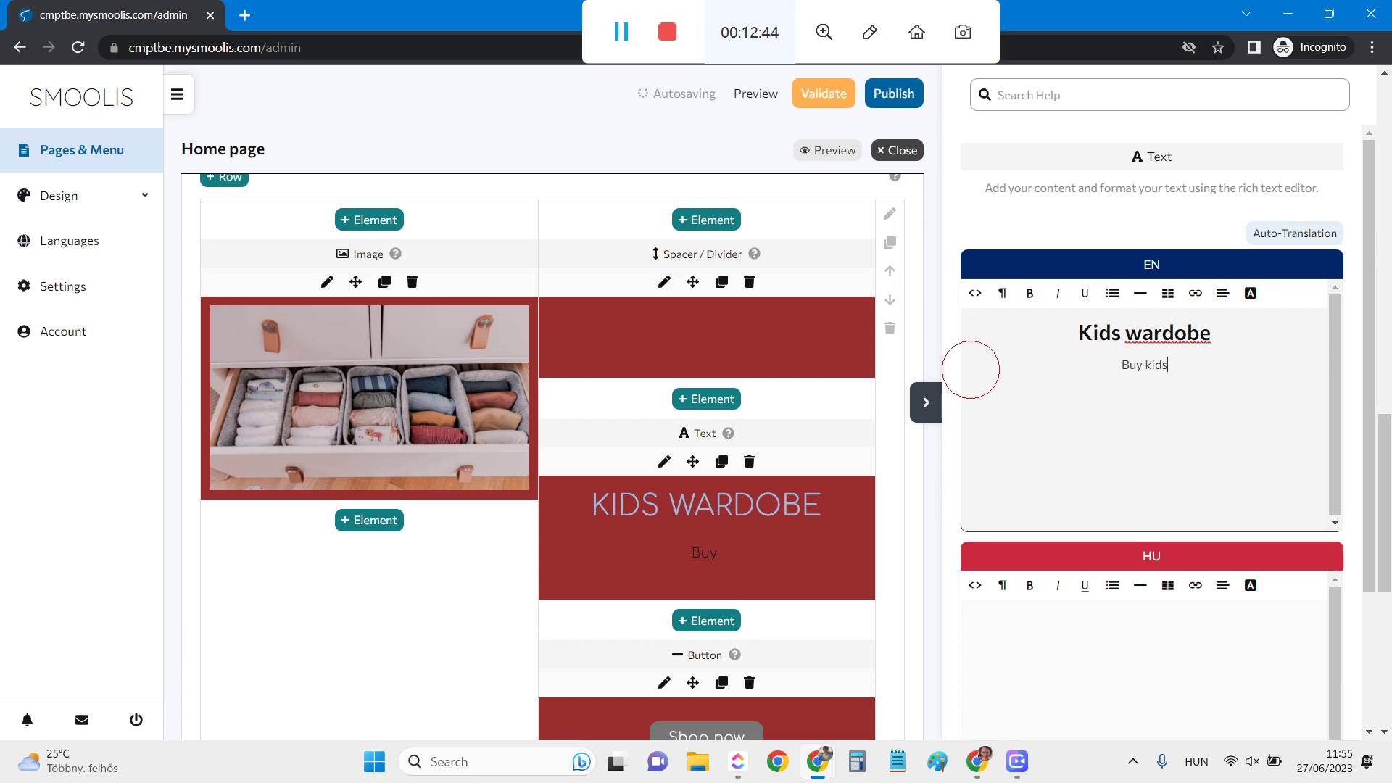
{"action": "type", "text": "Buy kidscap"}
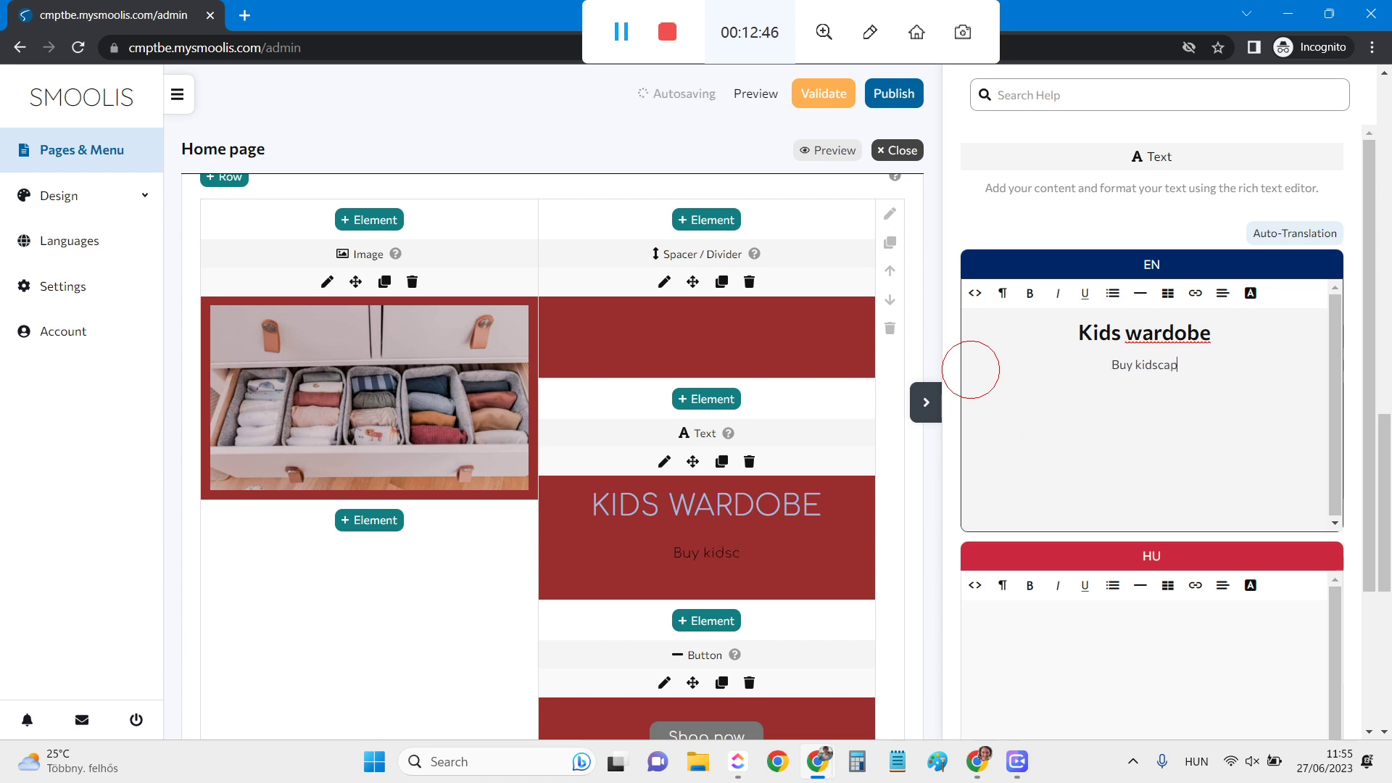
{"action": "type", "text": "sule wardro"}
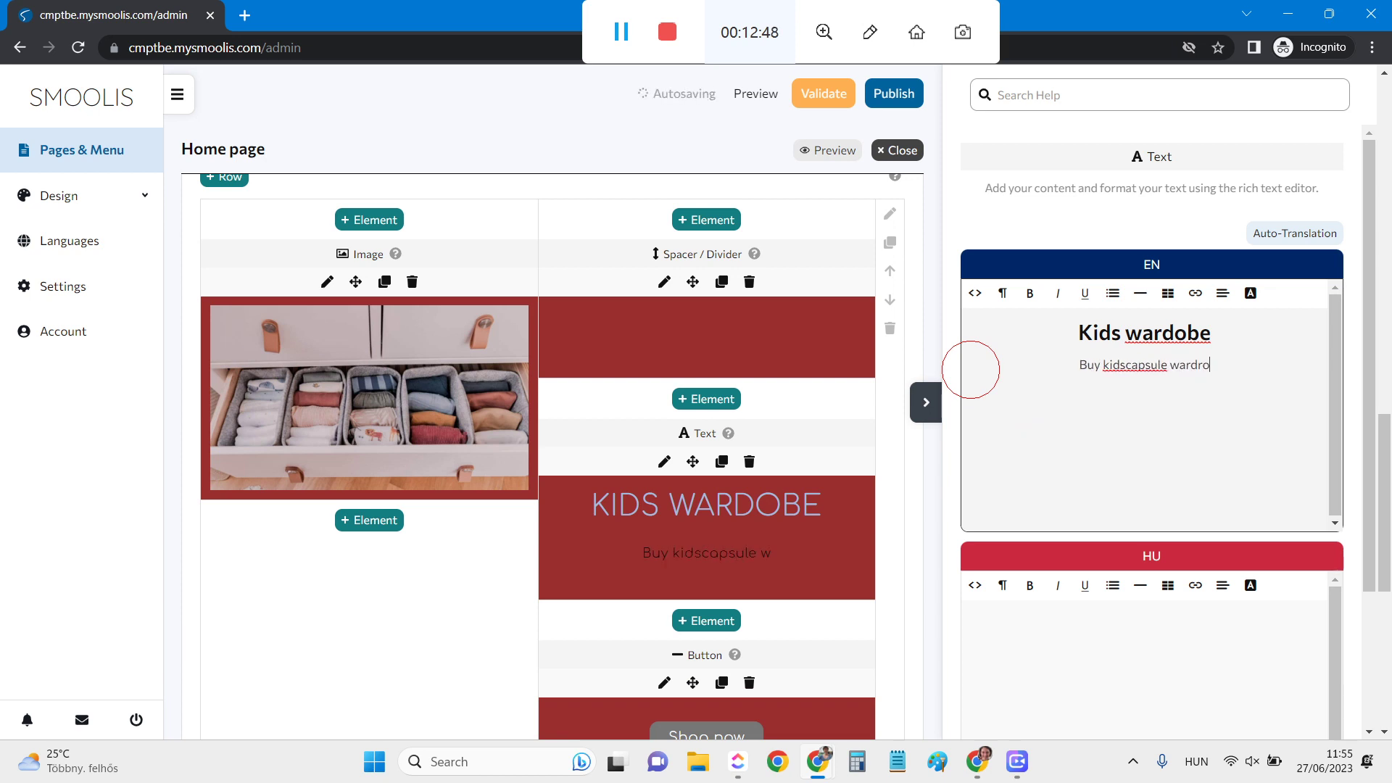
{"action": "type", "text": "be and change"}
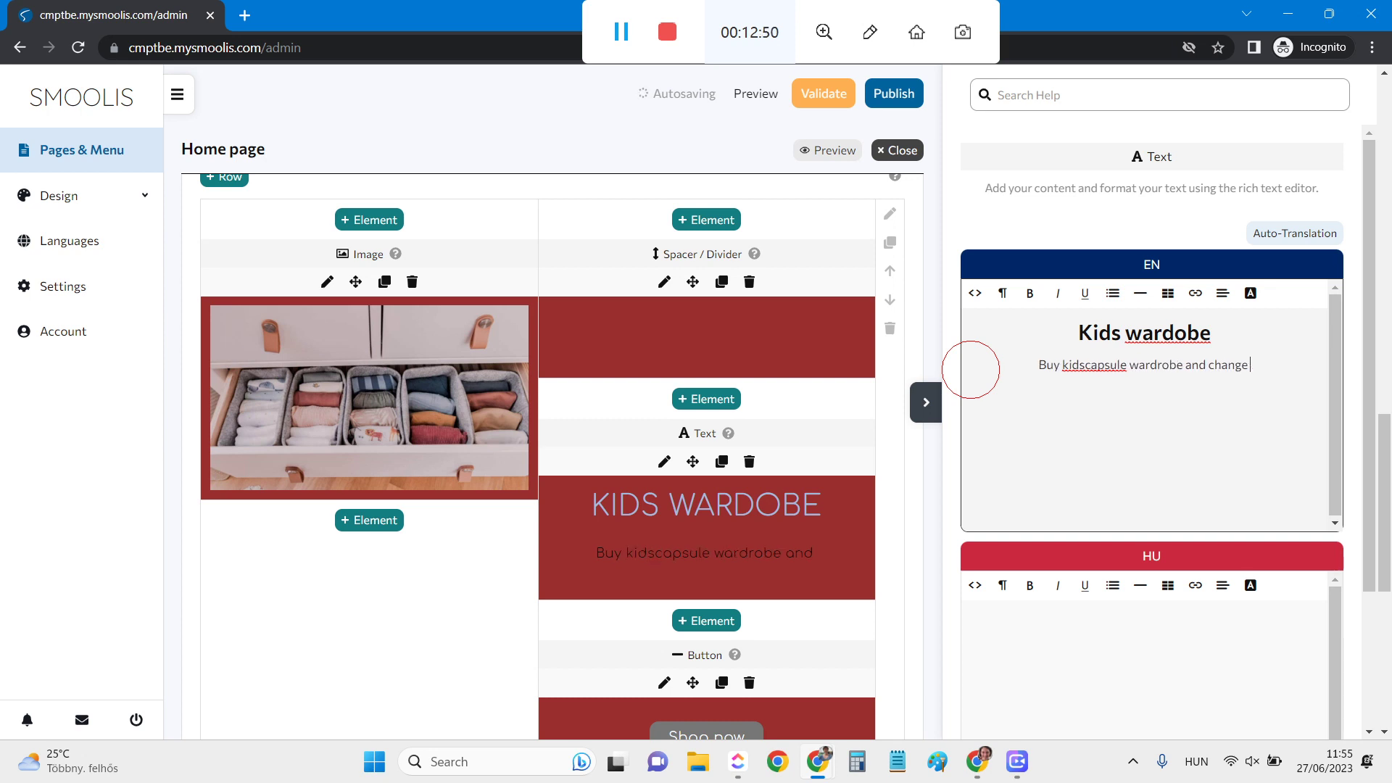
{"action": "type", "text": " it"}
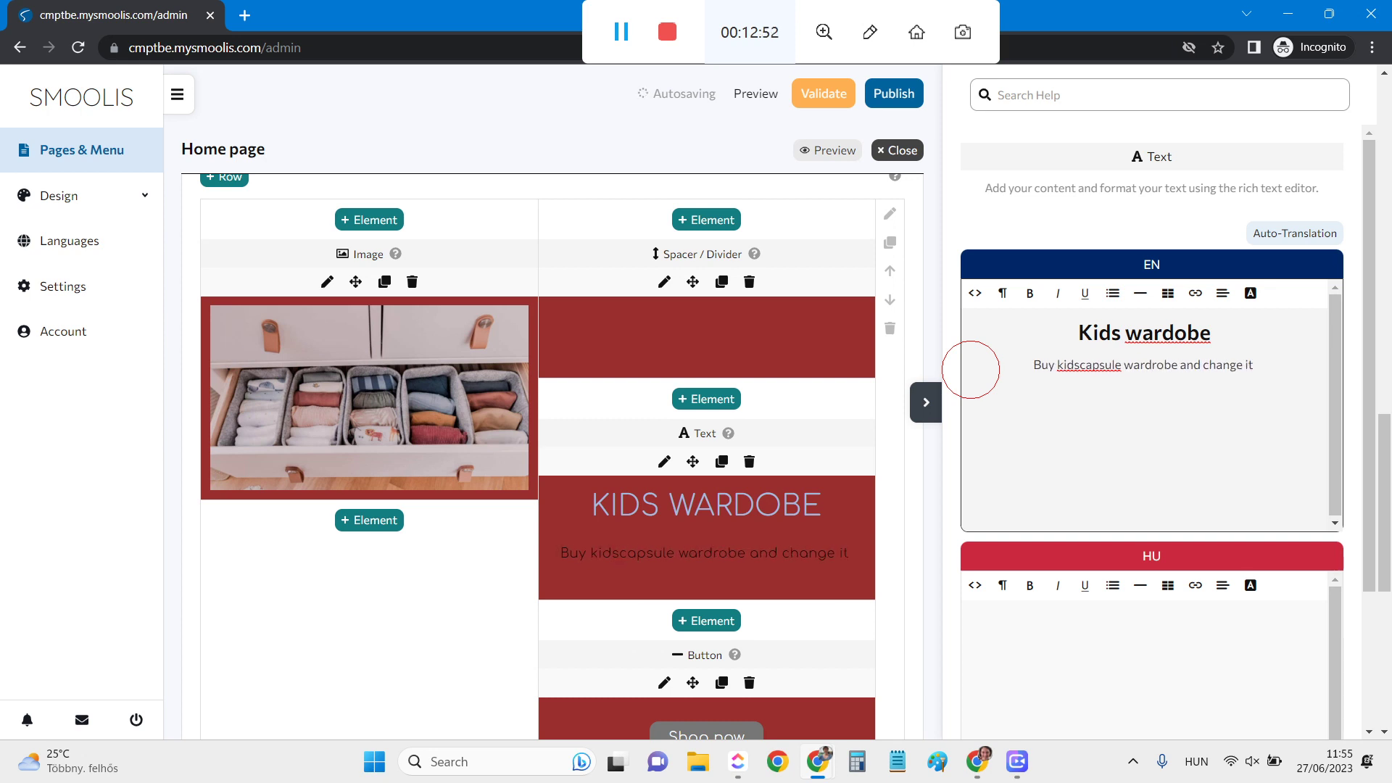
{"action": "type", "text": " when they gr"}
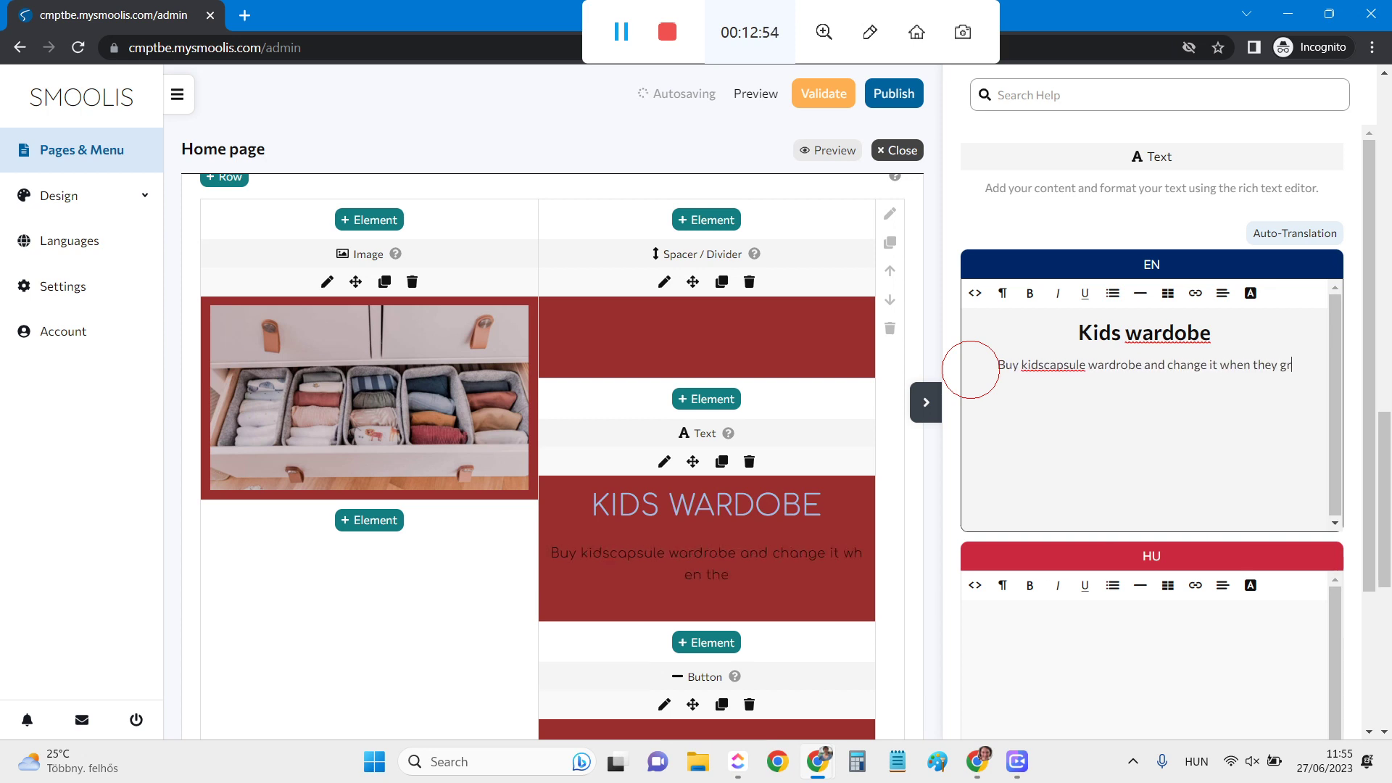
{"action": "type", "text": "own out o"}
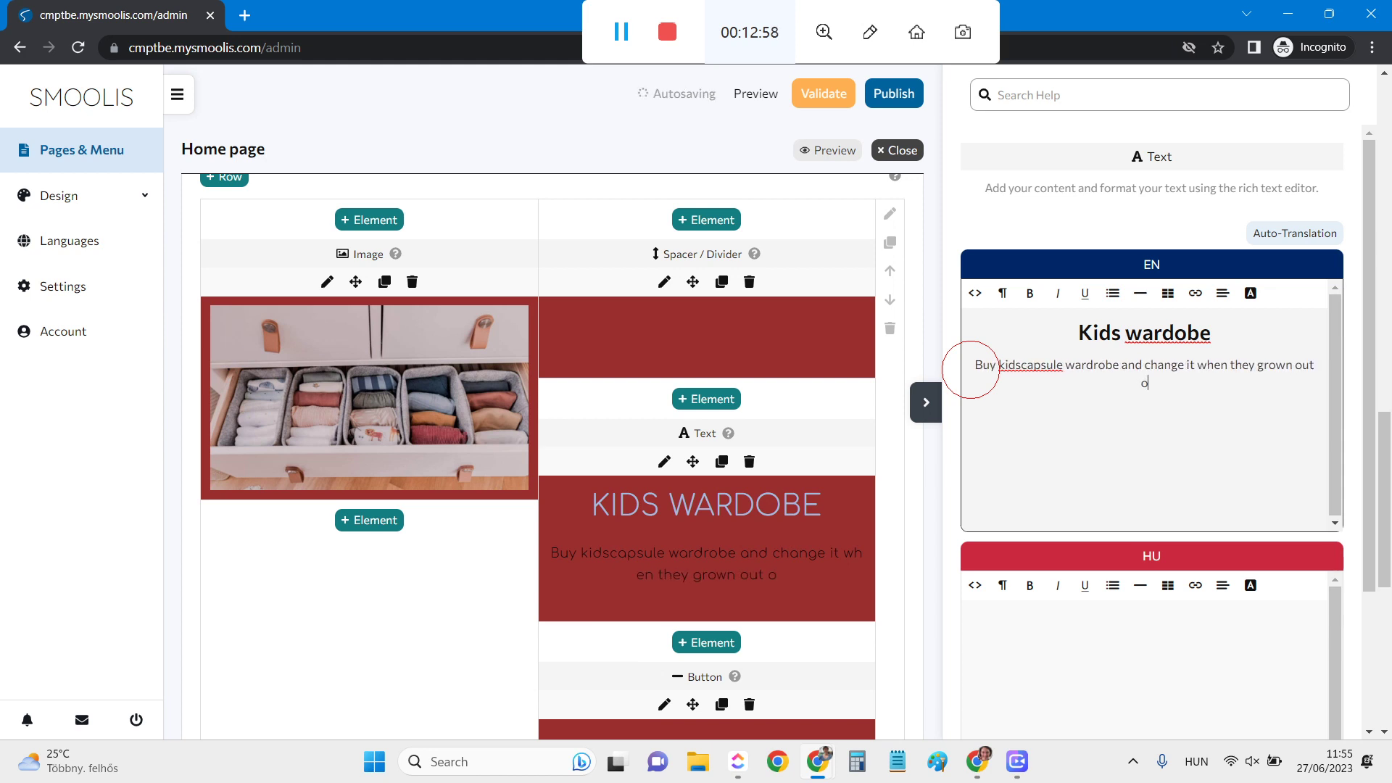
{"action": "type", "text": "f it."}
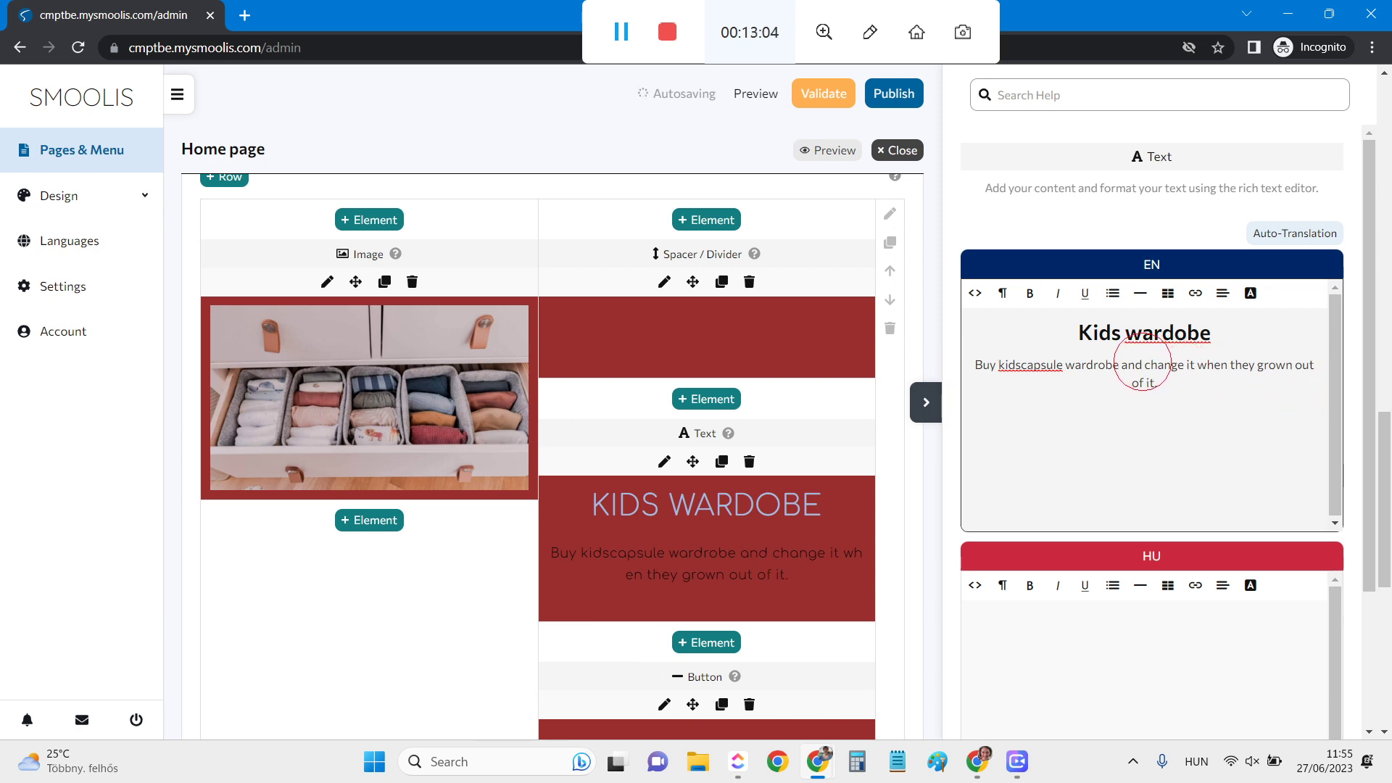
{"action": "type", "text": "ex"}
Step: Auto-translate the text element into Hungarian and extend its English heading to "Kids wardobe set"
{"action": "left_click", "coordinate": [1269, 234]}
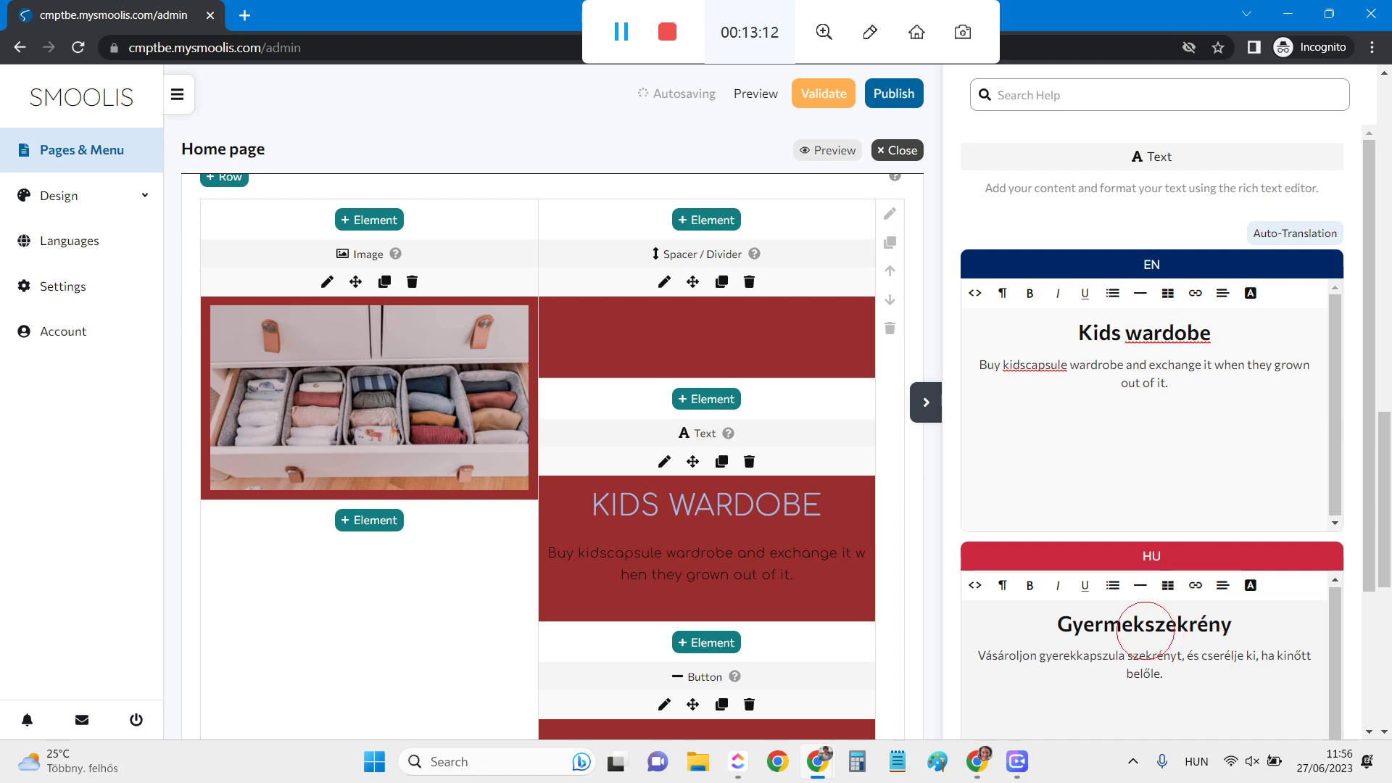
{"action": "left_click", "coordinate": [1230, 334]}
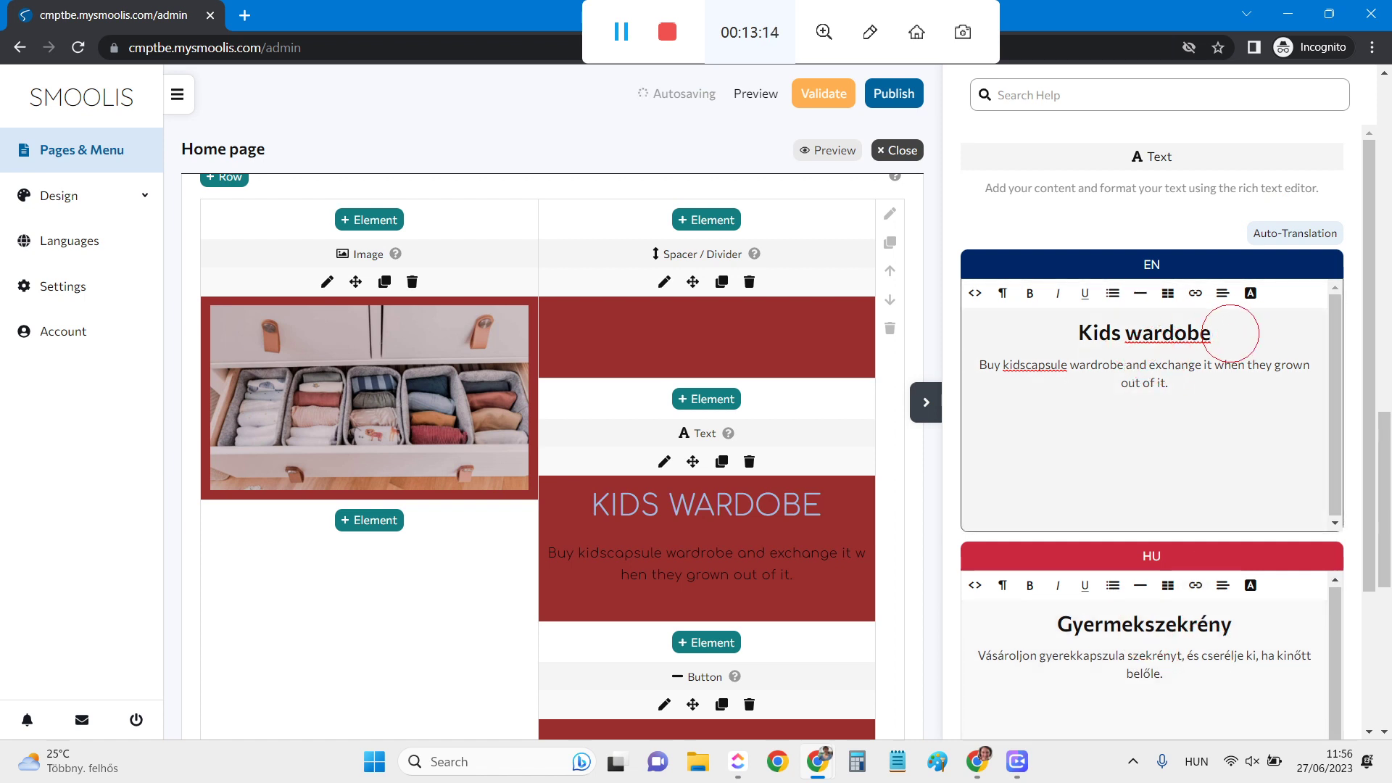
{"action": "type", "text": "set"}
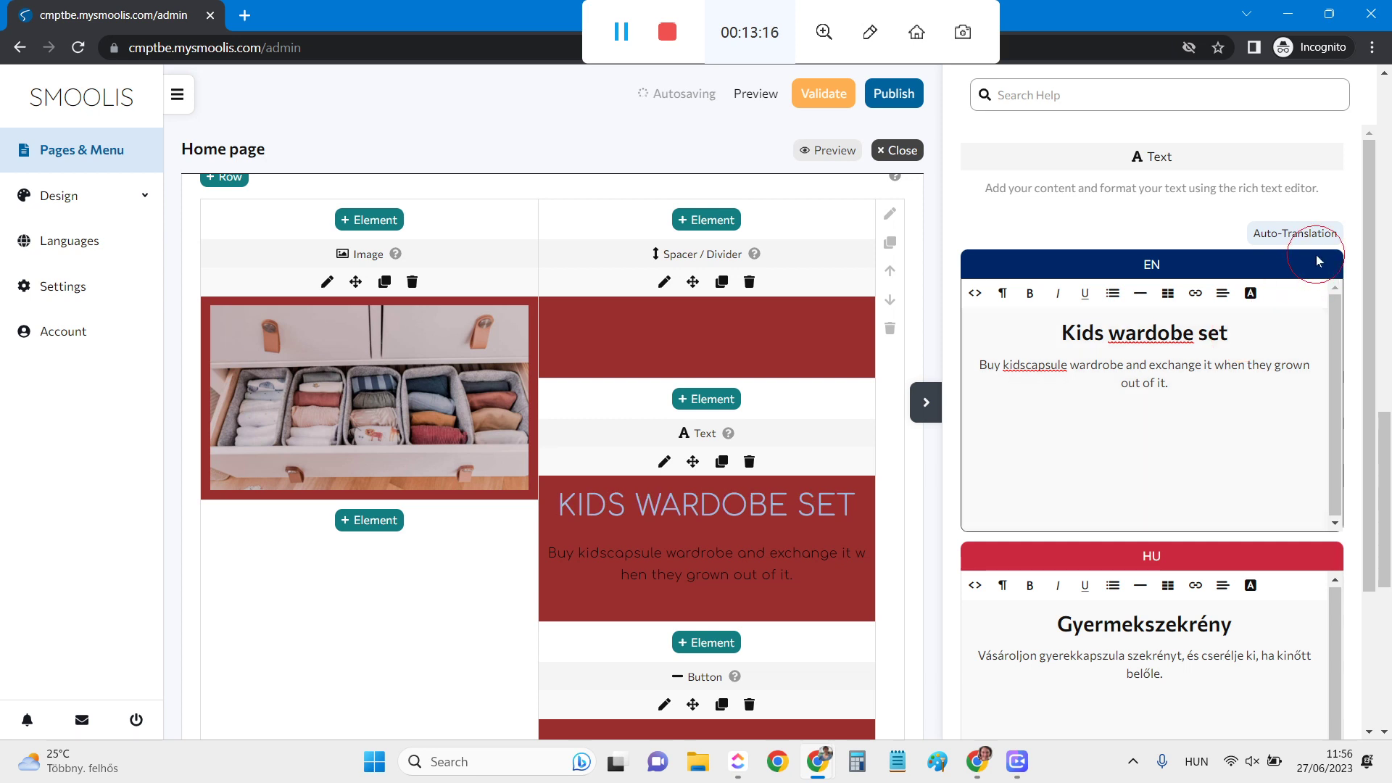
Step: Auto-translate the "Kids wardobe set" text element into Hungarian again and check both language versions
{"action": "left_click", "coordinate": [1303, 233]}
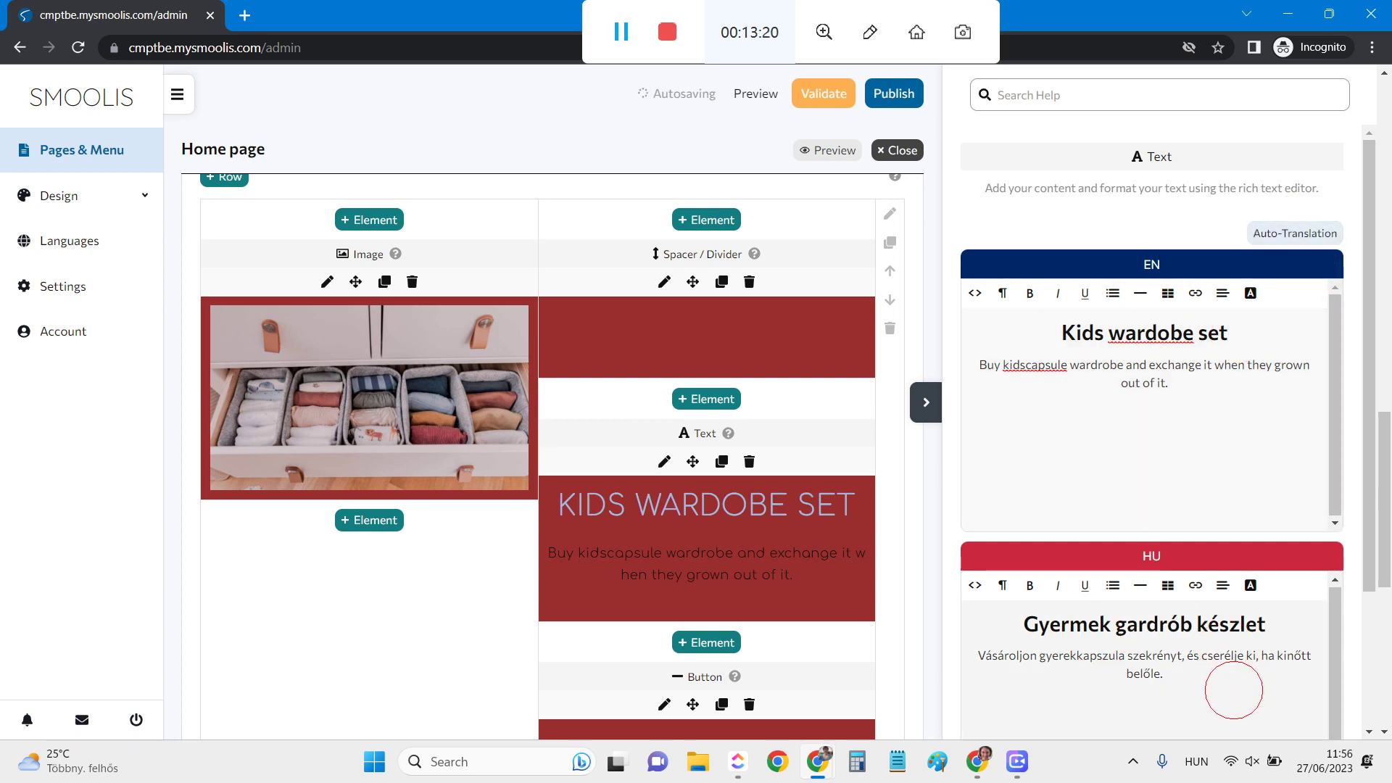
{"action": "scroll", "coordinate": [1234, 690], "scroll_direction": "down", "scroll_amount": 3}
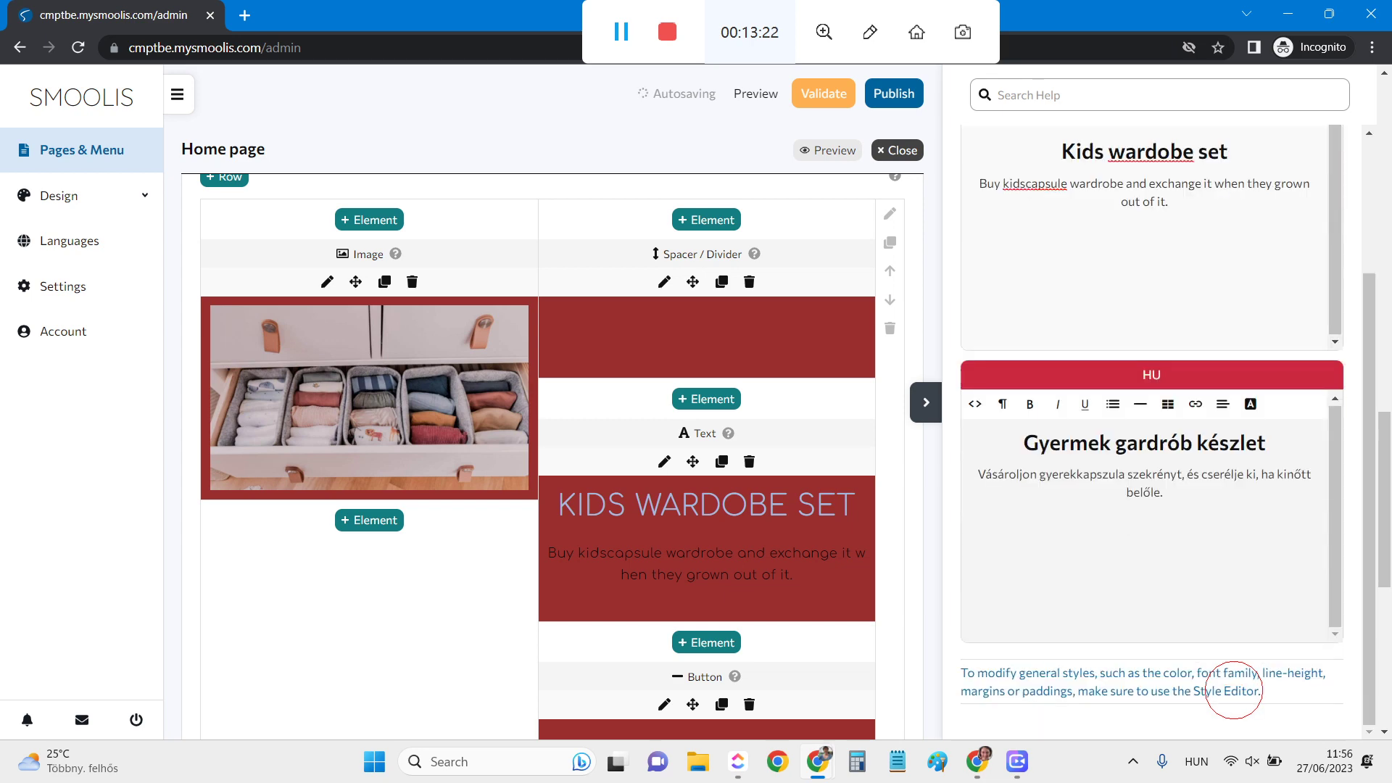
{"action": "scroll", "coordinate": [1234, 690], "scroll_direction": "up", "scroll_amount": 3}
{"action": "scroll", "coordinate": [1234, 690], "scroll_direction": "down", "scroll_amount": 3}
{"action": "scroll", "coordinate": [1234, 690], "scroll_direction": "up", "scroll_amount": 3}
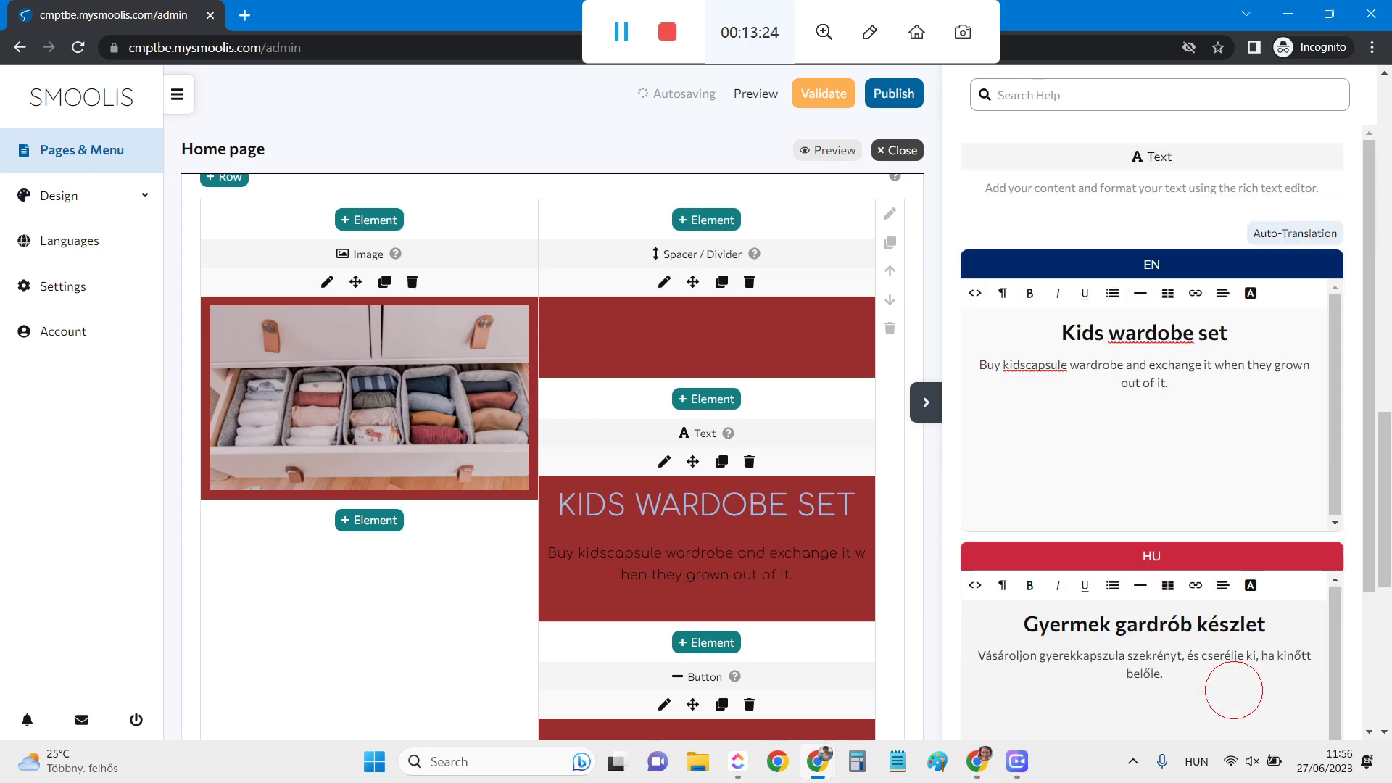
{"action": "scroll", "coordinate": [1234, 690], "scroll_direction": "down", "scroll_amount": 3}
{"action": "scroll", "coordinate": [1168, 225], "scroll_direction": "up", "scroll_amount": 3}
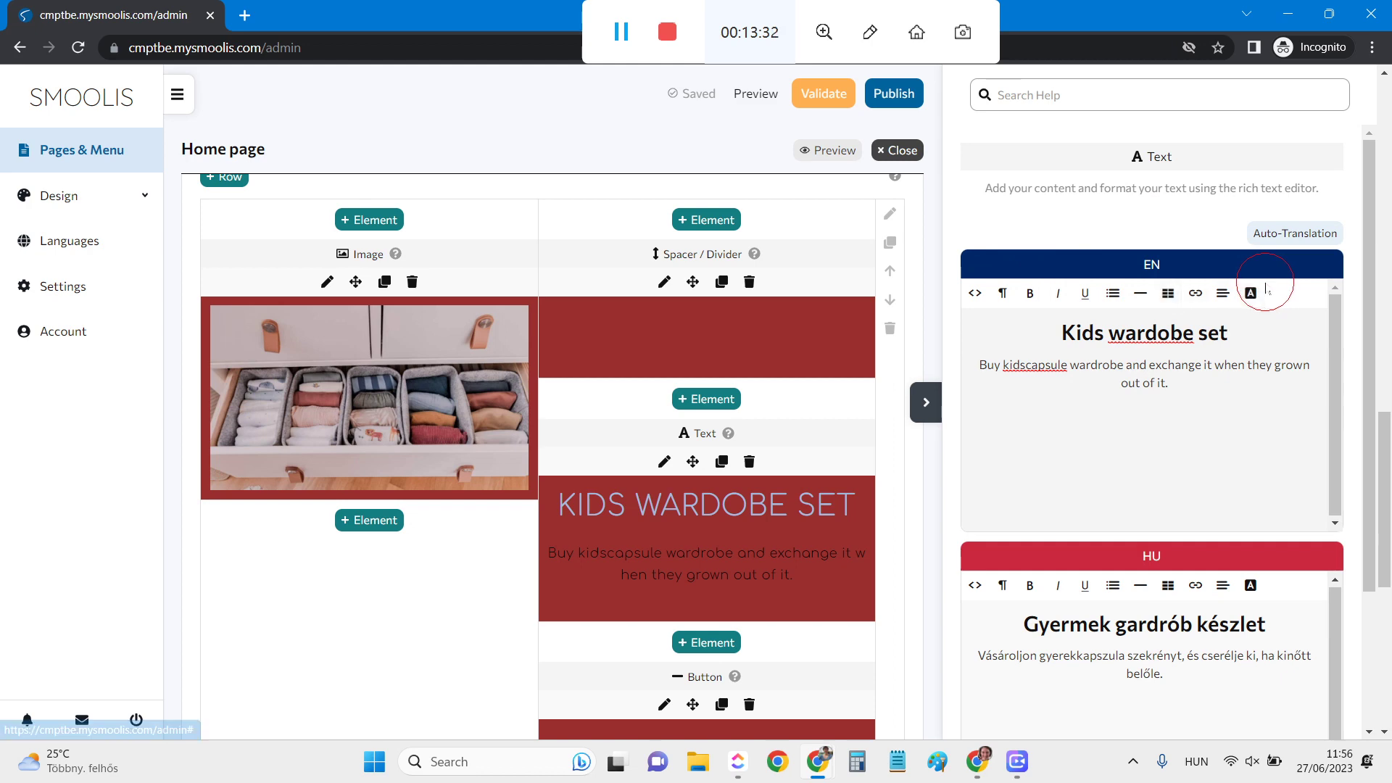
Step: Open the "Shop now" button element below the text and set its external URL to stripe.com/phdgjhfgj
{"action": "scroll", "coordinate": [772, 529], "scroll_direction": "down", "scroll_amount": 4}
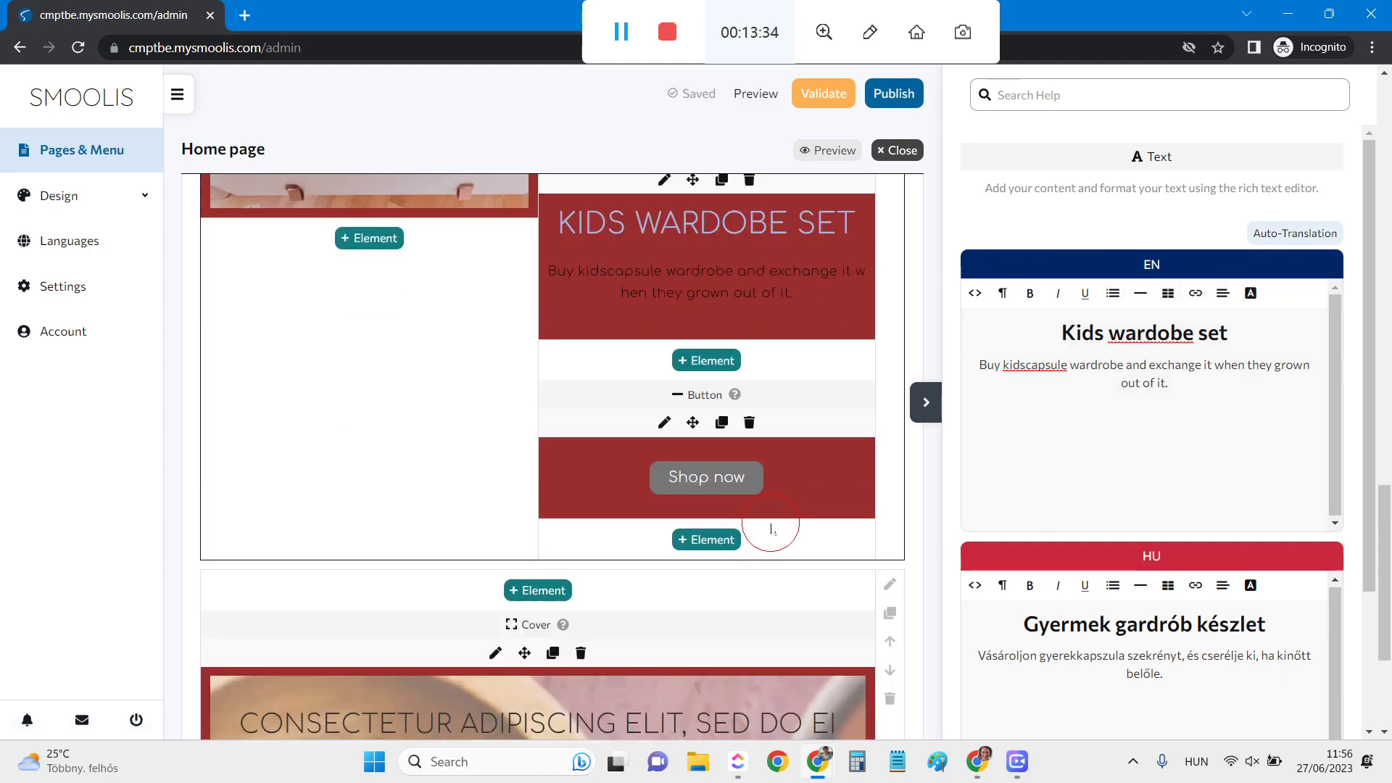
{"action": "left_click", "coordinate": [813, 485]}
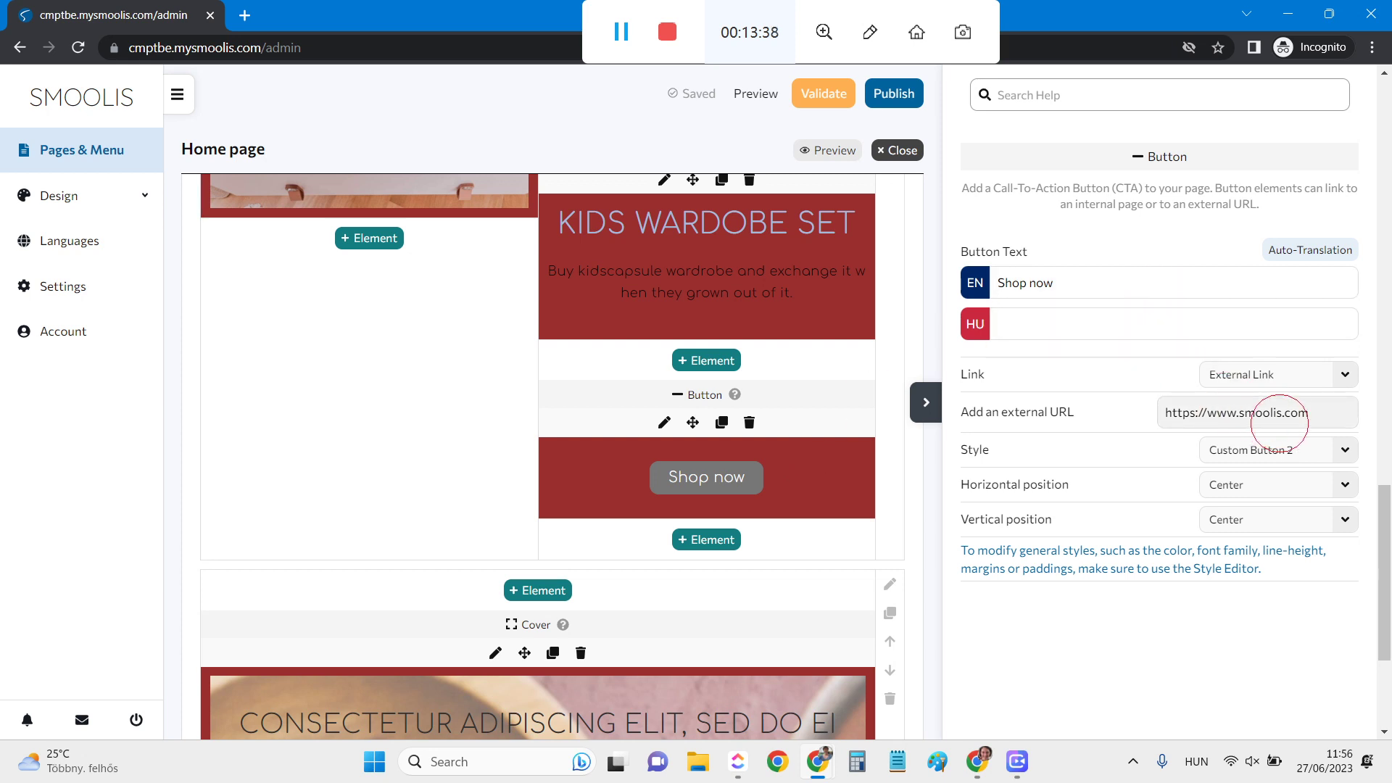
{"action": "left_click", "coordinate": [1331, 412]}
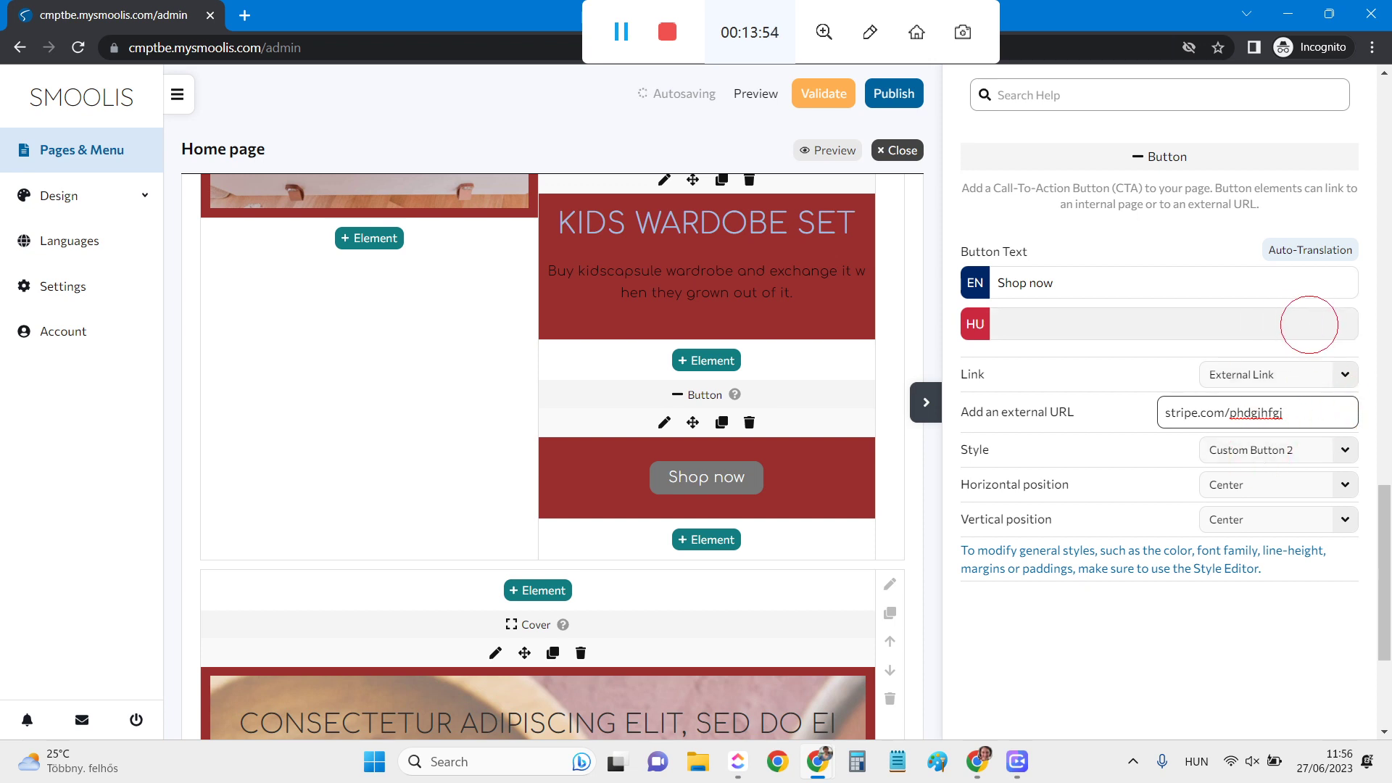
{"action": "left_click", "coordinate": [1190, 629]}
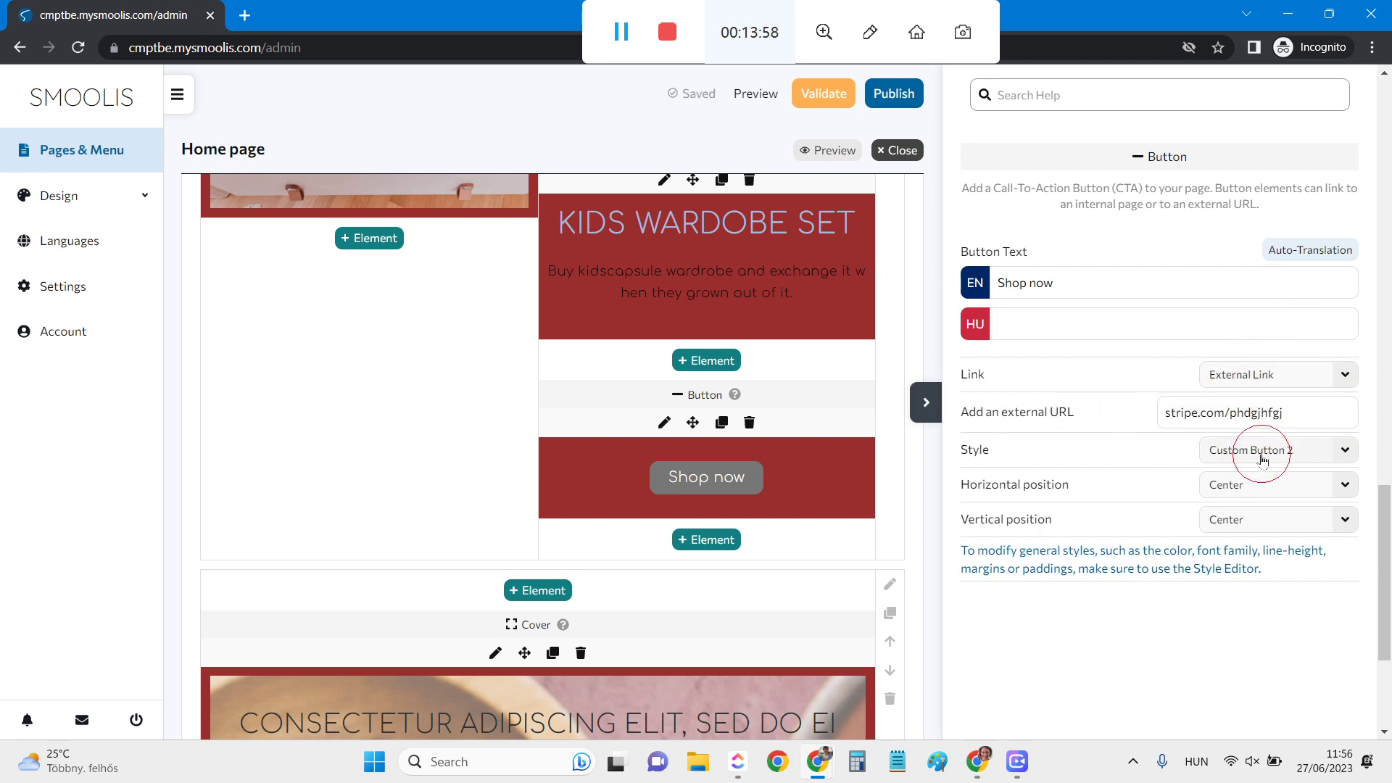
{"action": "left_click", "coordinate": [1280, 375]}
{"action": "left_click", "coordinate": [1280, 375]}
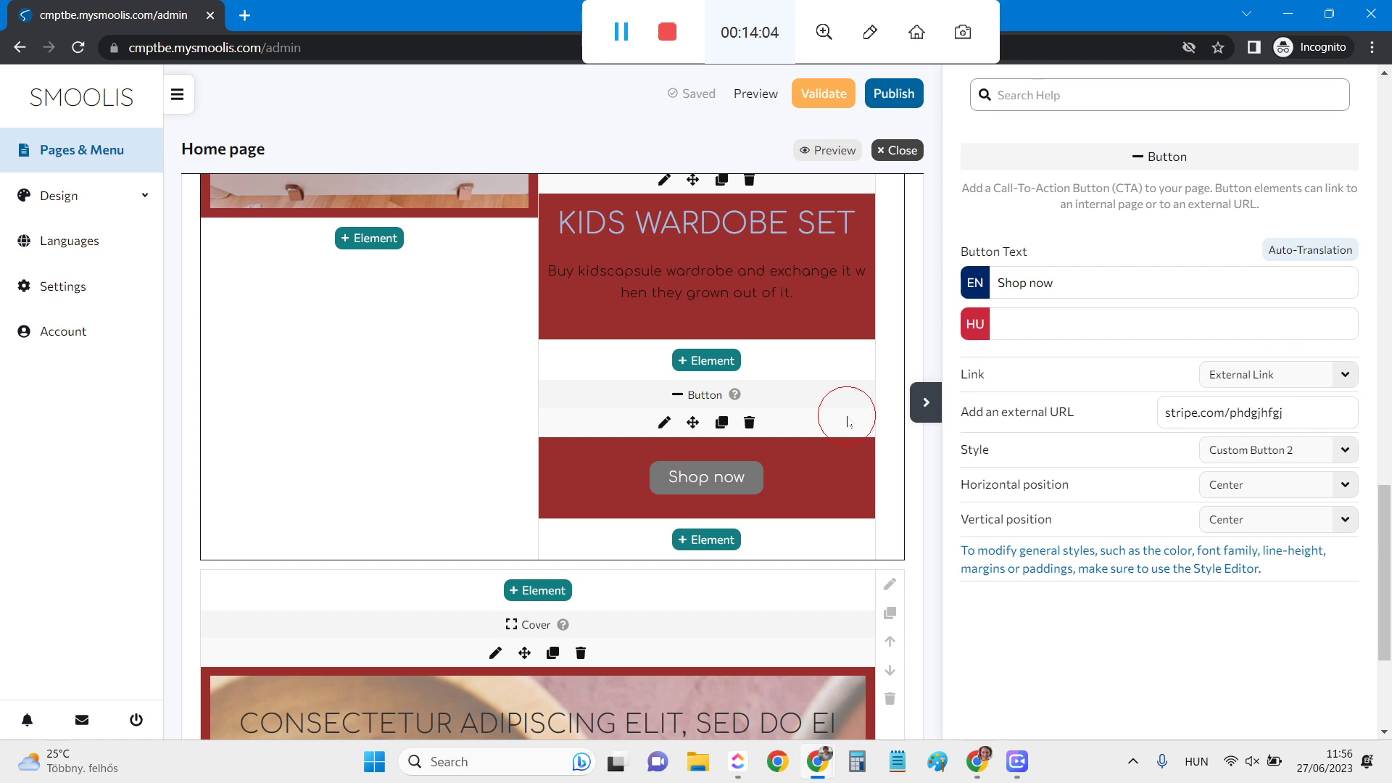
Step: Validate the website, publish it while ignoring the incomplete settings, and close the help pane
{"action": "scroll", "coordinate": [847, 421], "scroll_direction": "up", "scroll_amount": 10}
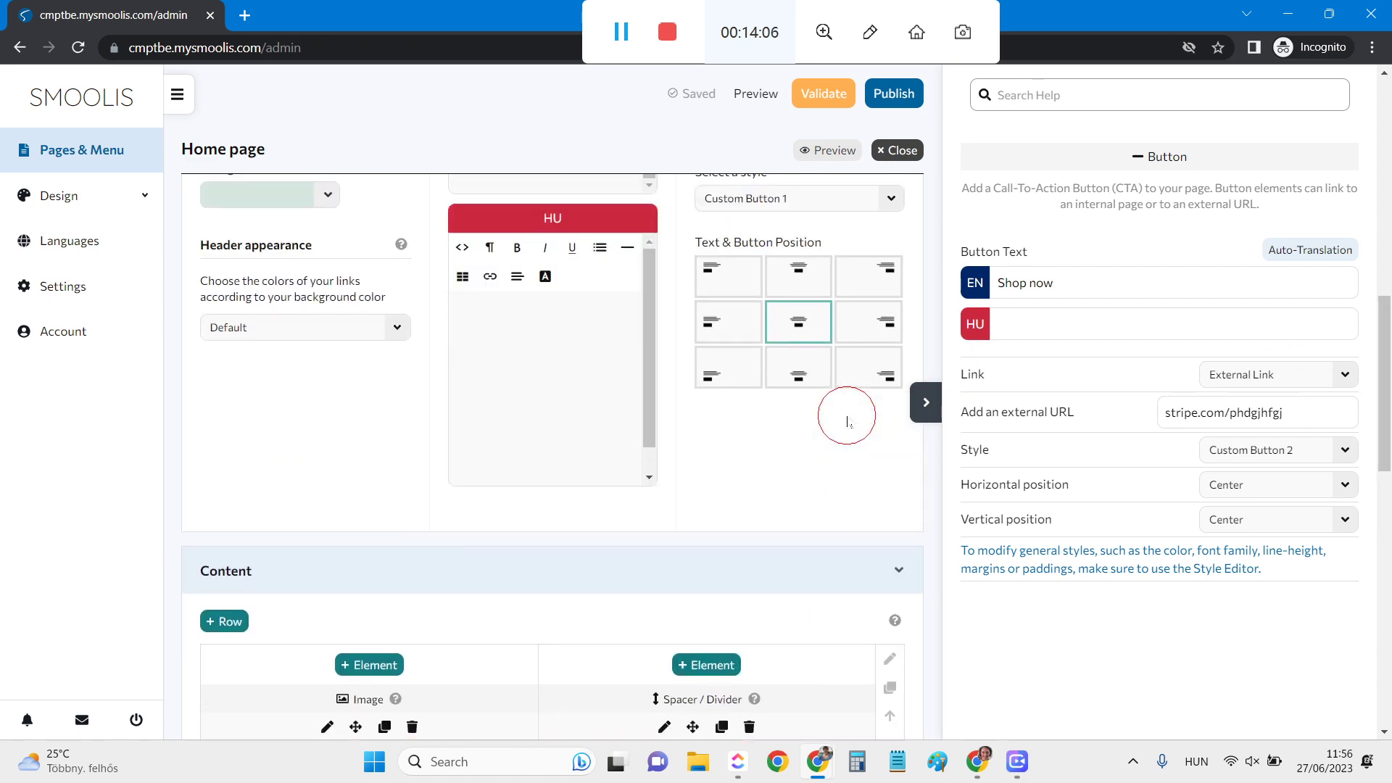
{"action": "scroll", "coordinate": [847, 422], "scroll_direction": "down", "scroll_amount": 6}
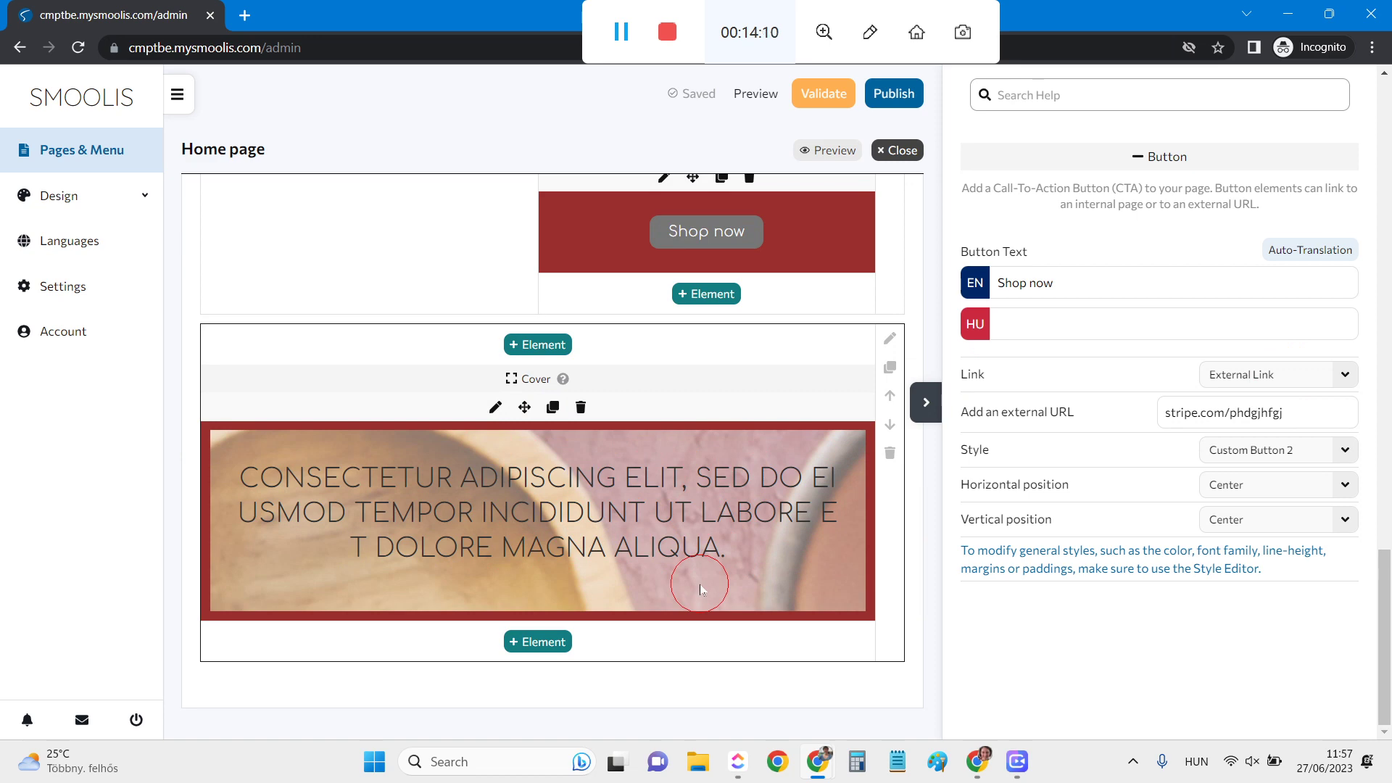
{"action": "scroll", "coordinate": [701, 589], "scroll_direction": "up", "scroll_amount": 15}
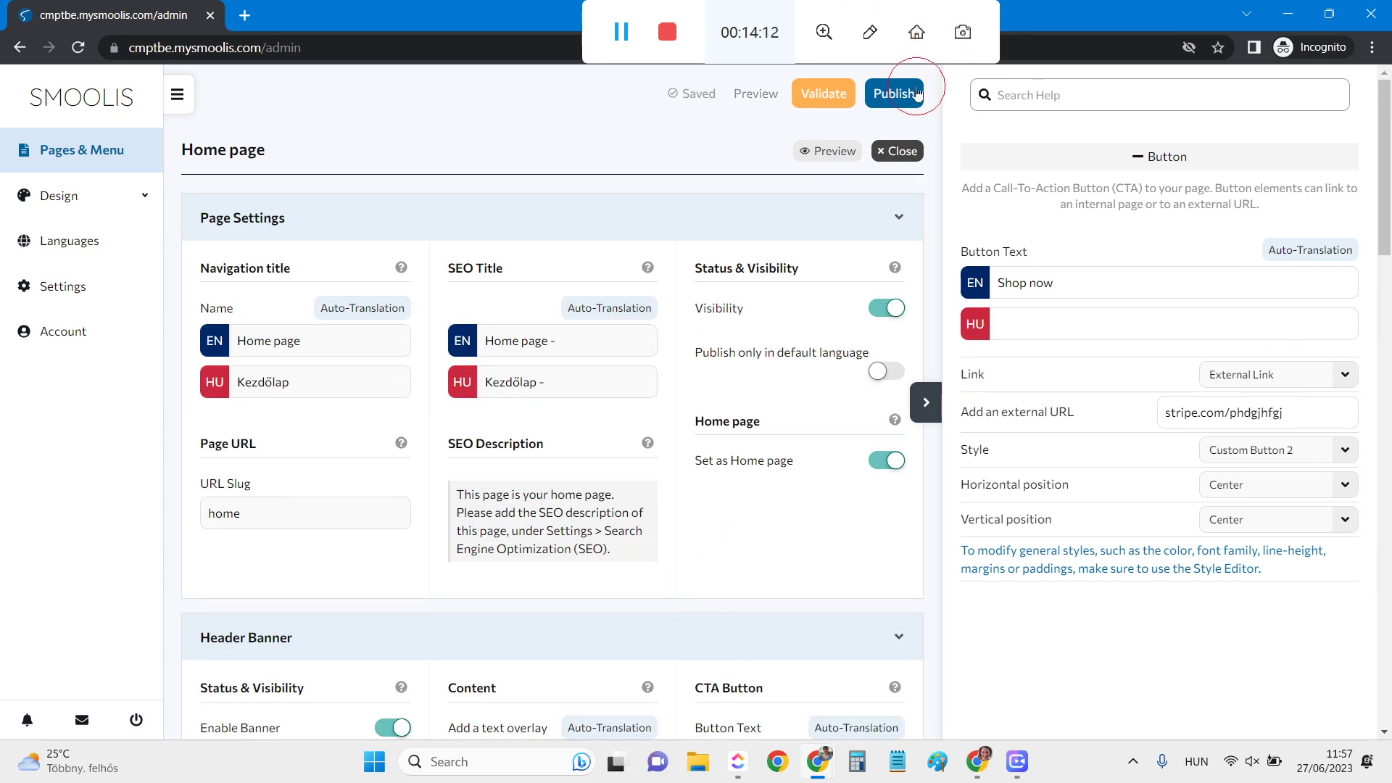
{"action": "left_click", "coordinate": [846, 98]}
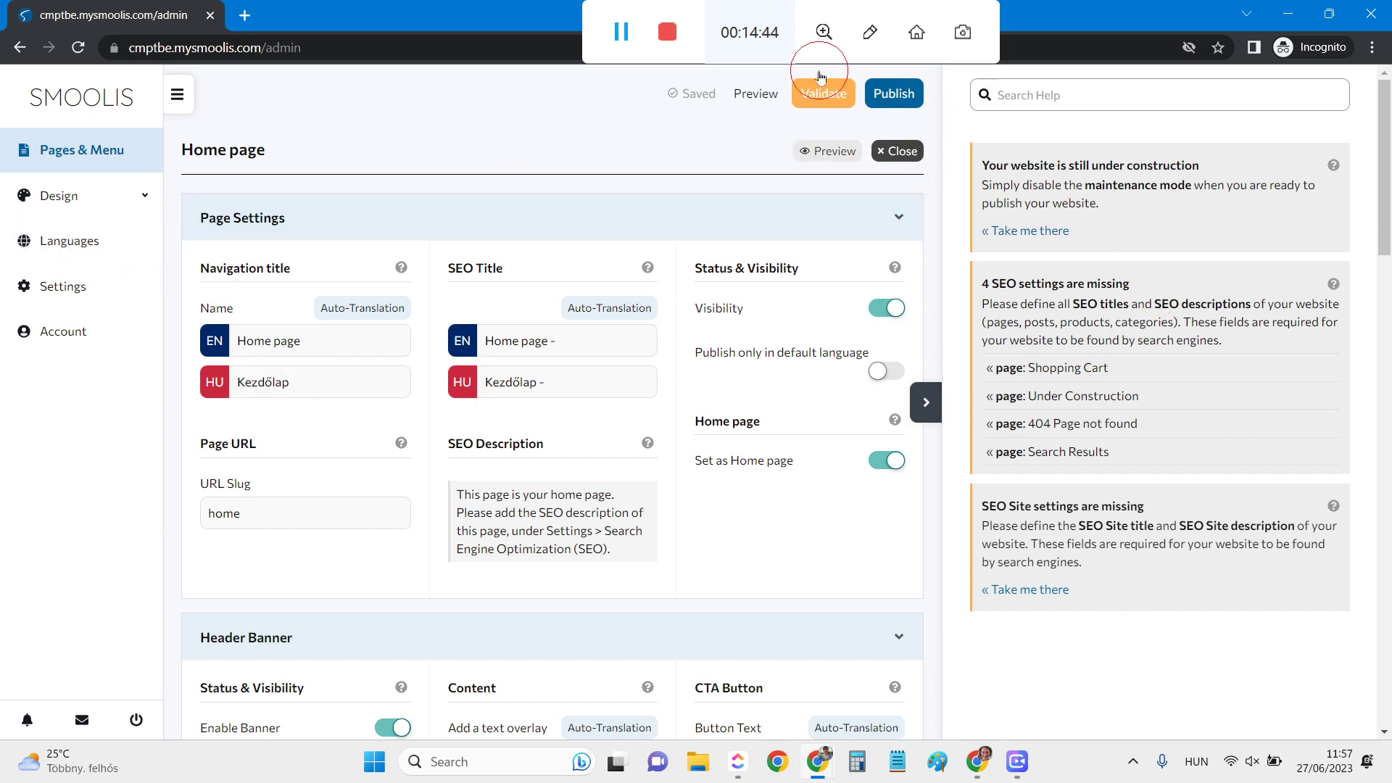
{"action": "left_click", "coordinate": [892, 100]}
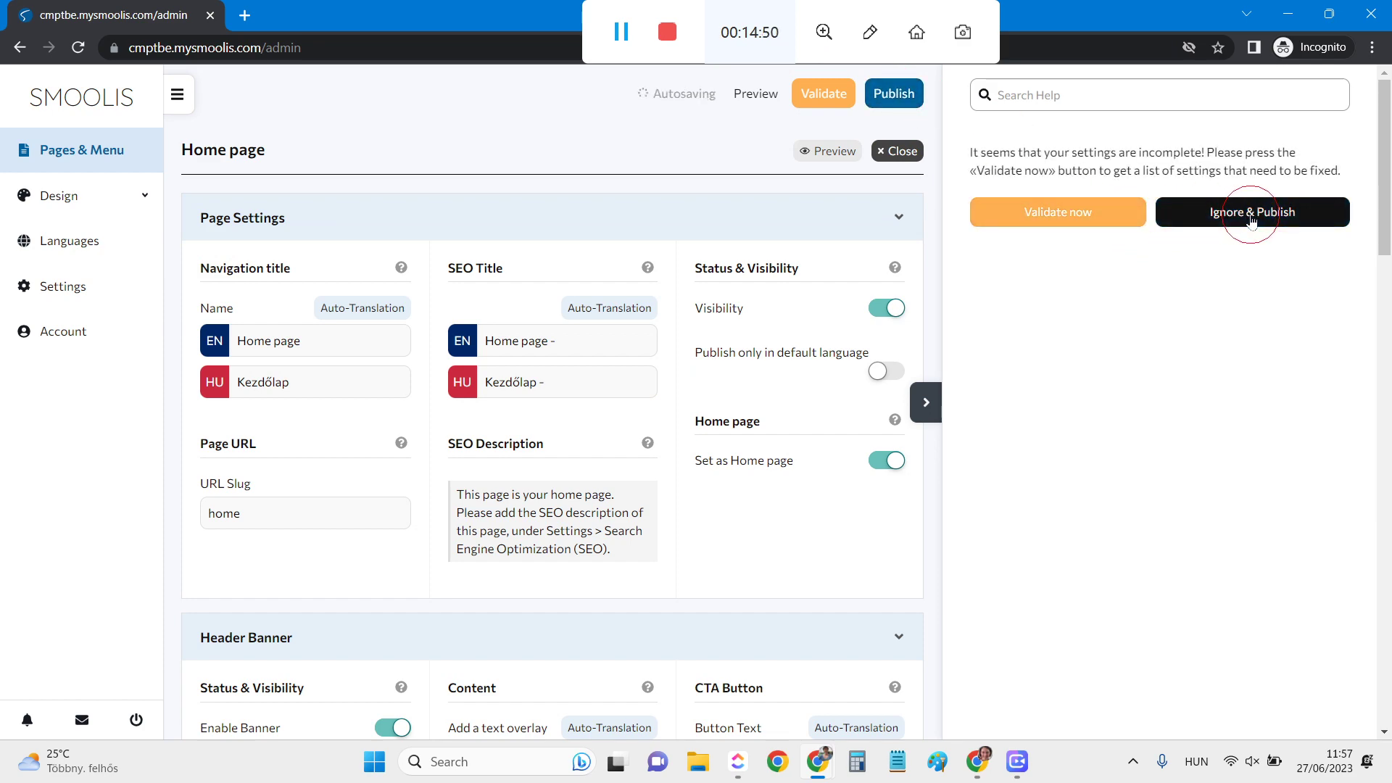
{"action": "left_click", "coordinate": [1252, 217]}
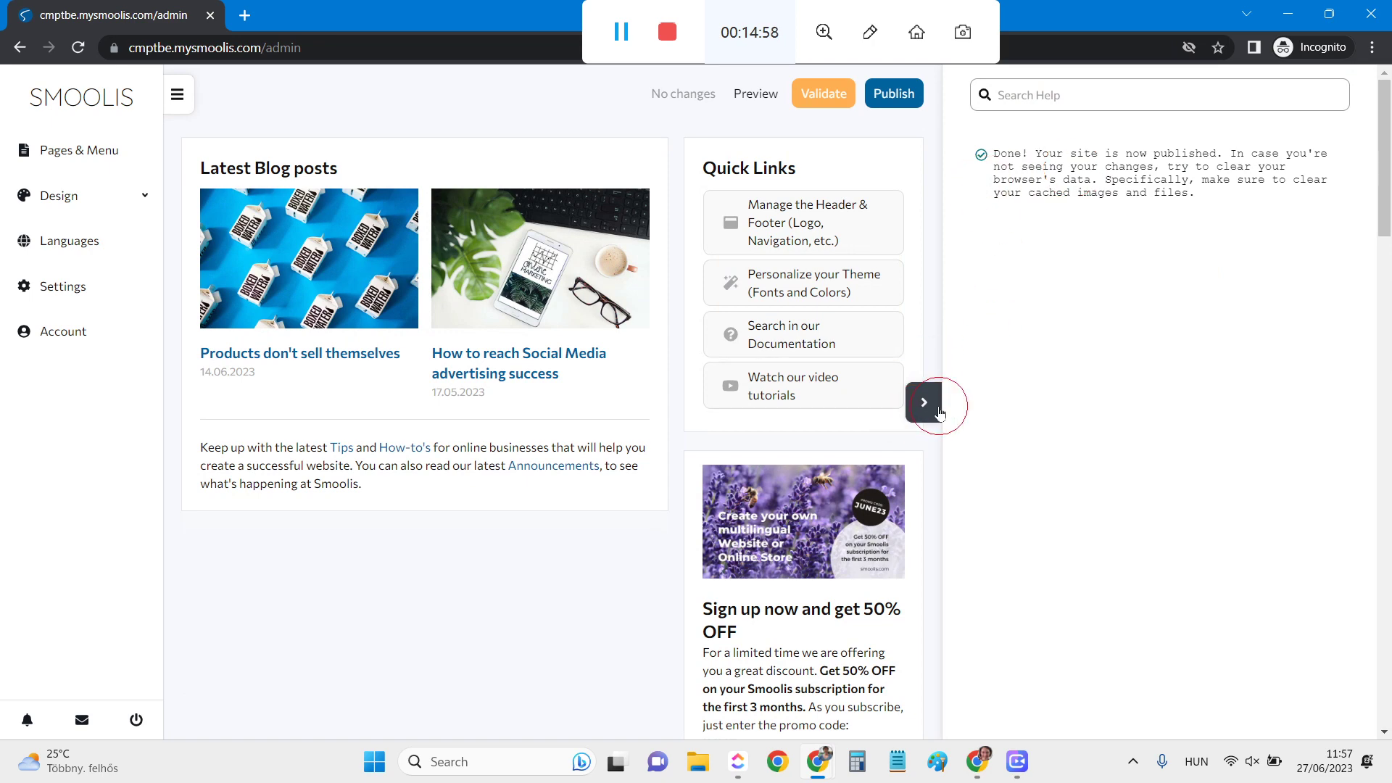
{"action": "left_click", "coordinate": [924, 403]}
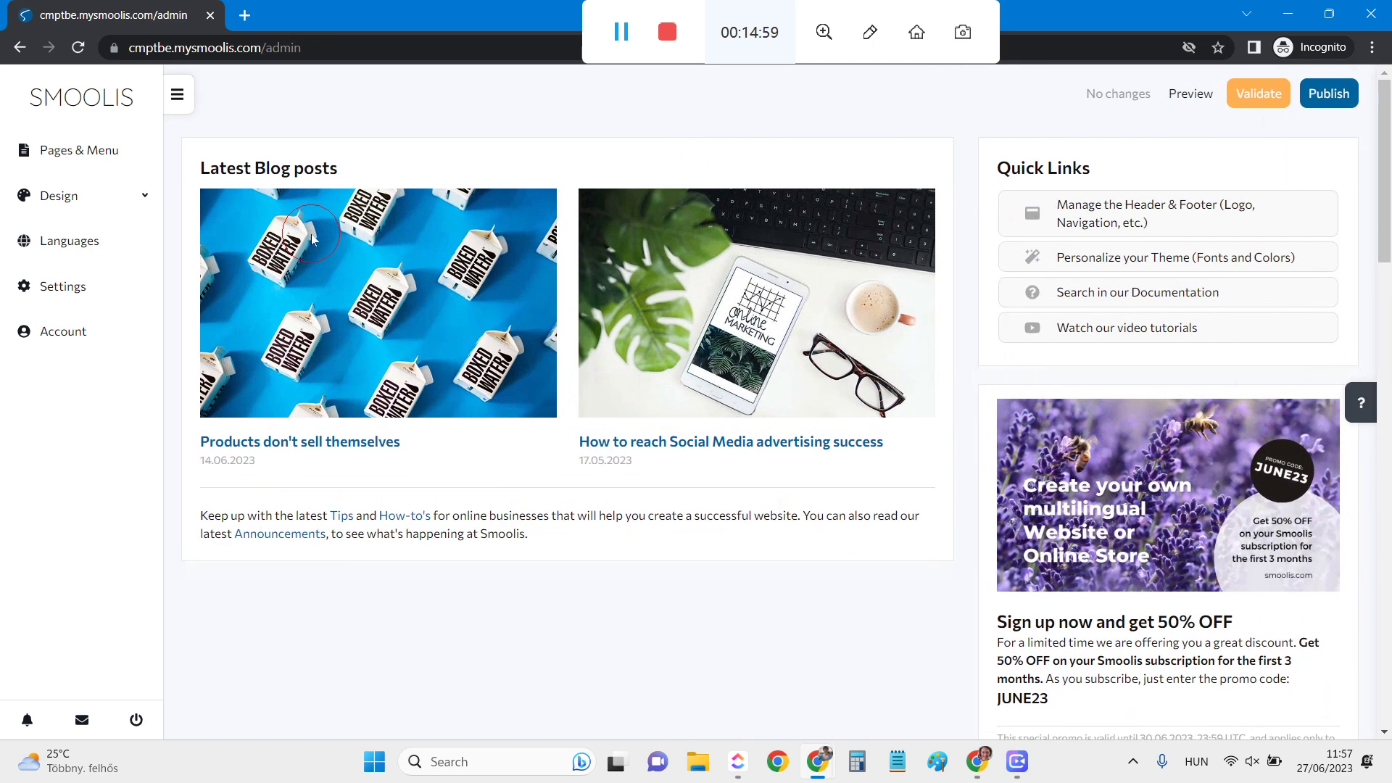
Step: Open the Under Construction system page and examine its maintenance mode, SEO settings and content
{"action": "left_click", "coordinate": [74, 155]}
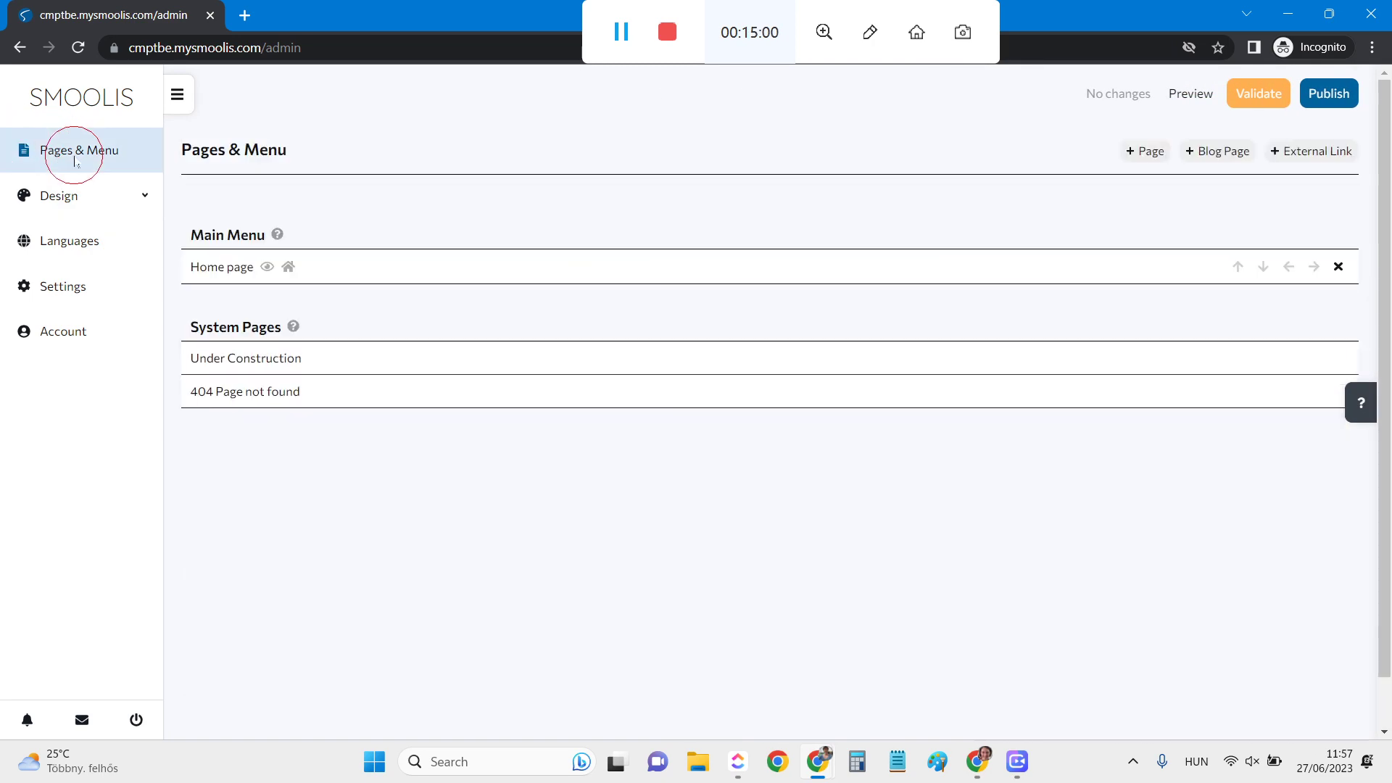
{"action": "left_click", "coordinate": [1316, 266]}
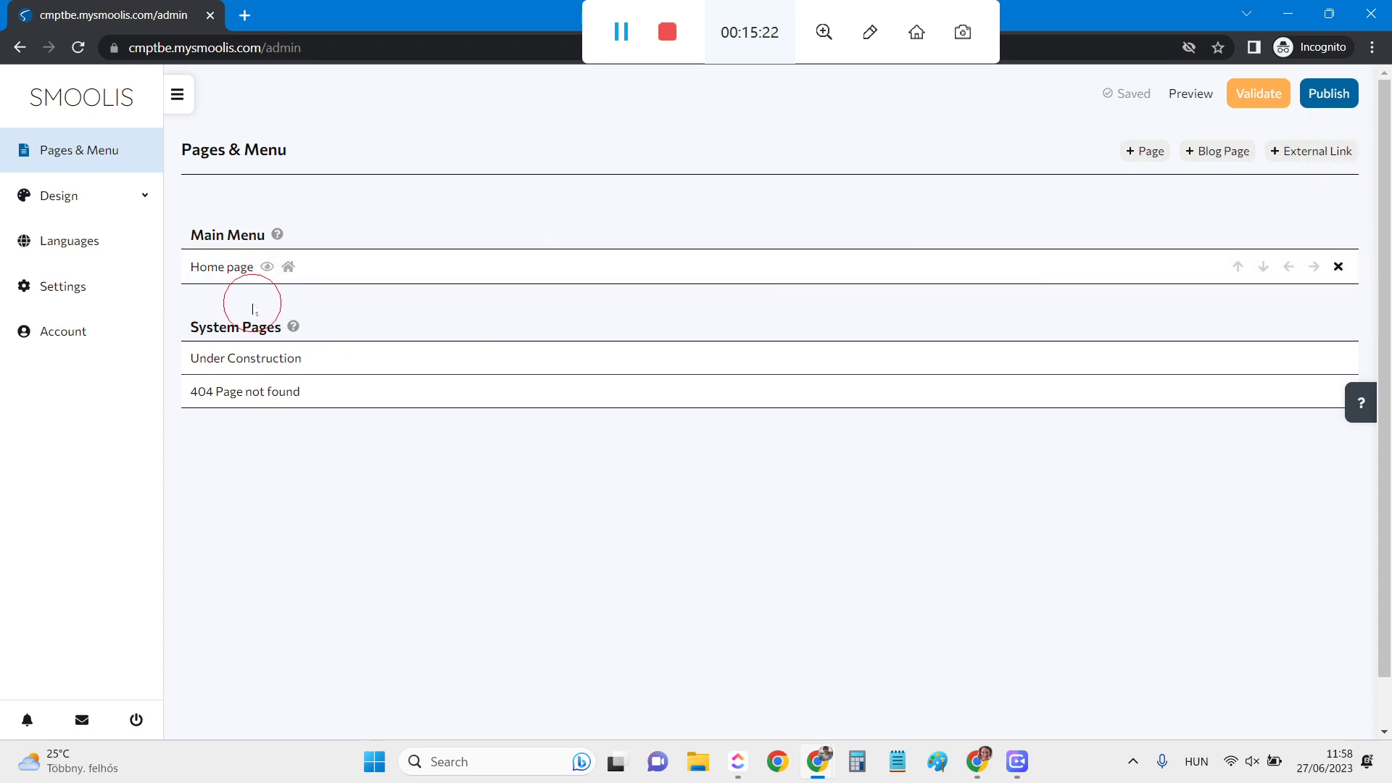
{"action": "left_click", "coordinate": [804, 373]}
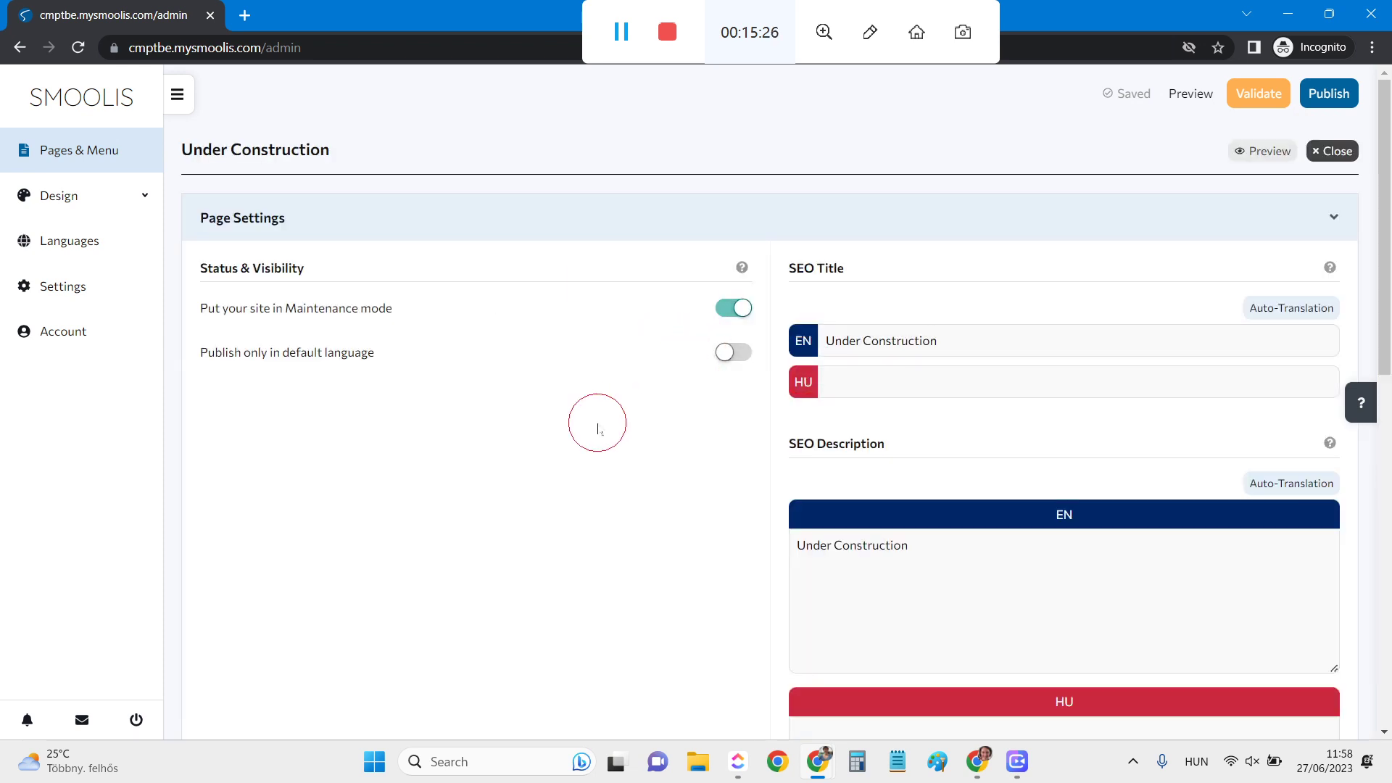
{"action": "scroll", "coordinate": [596, 422], "scroll_direction": "down", "scroll_amount": 5}
{"action": "scroll", "coordinate": [596, 422], "scroll_direction": "up", "scroll_amount": 5}
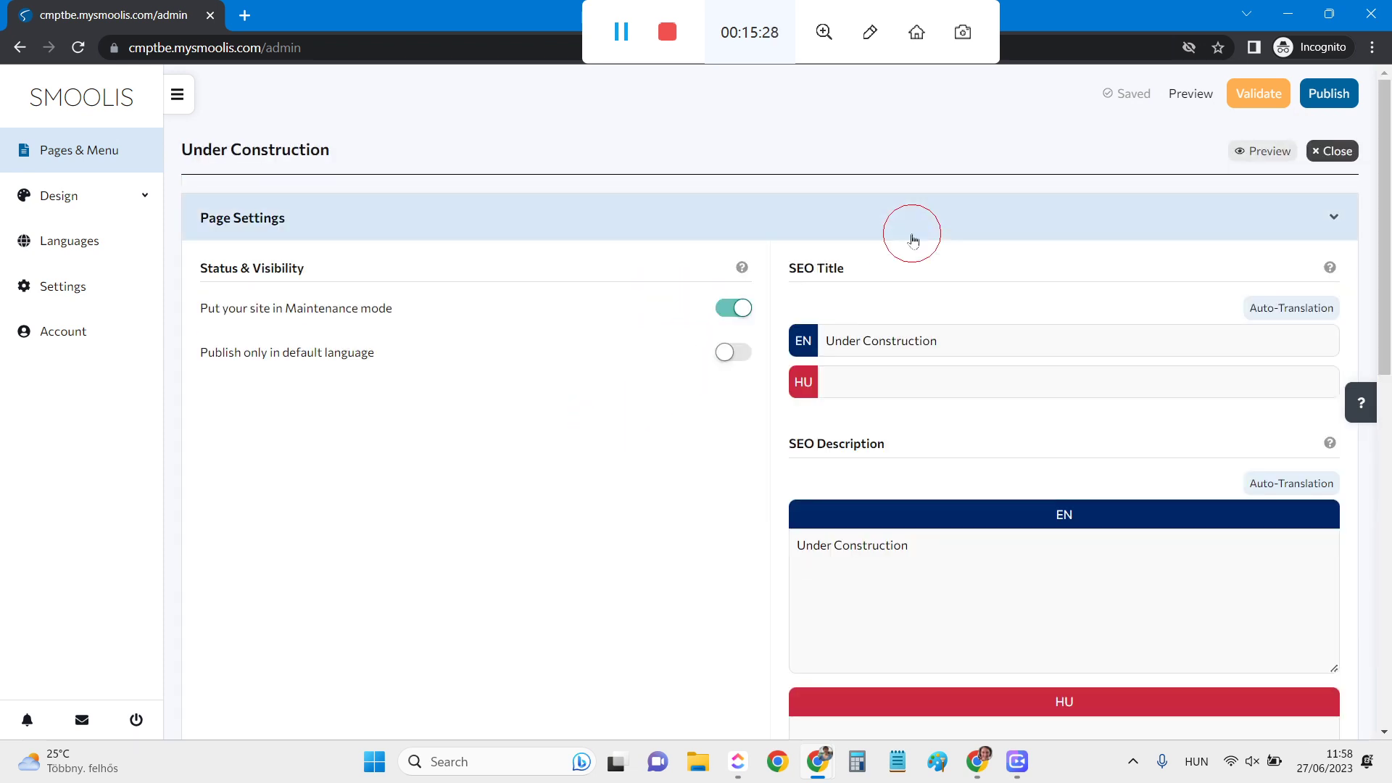
{"action": "scroll", "coordinate": [568, 447], "scroll_direction": "down", "scroll_amount": 7}
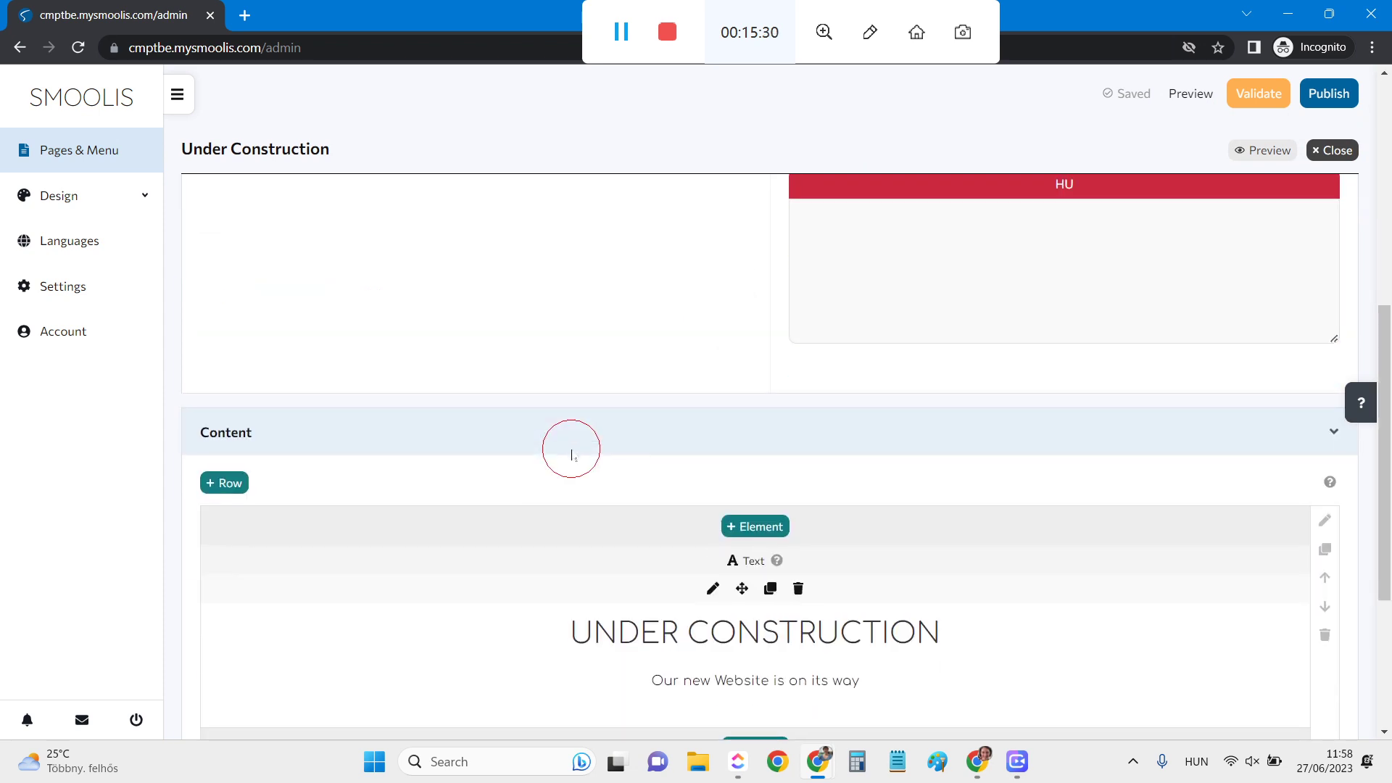
{"action": "scroll", "coordinate": [571, 454], "scroll_direction": "down", "scroll_amount": 4}
{"action": "scroll", "coordinate": [571, 454], "scroll_direction": "up", "scroll_amount": 11}
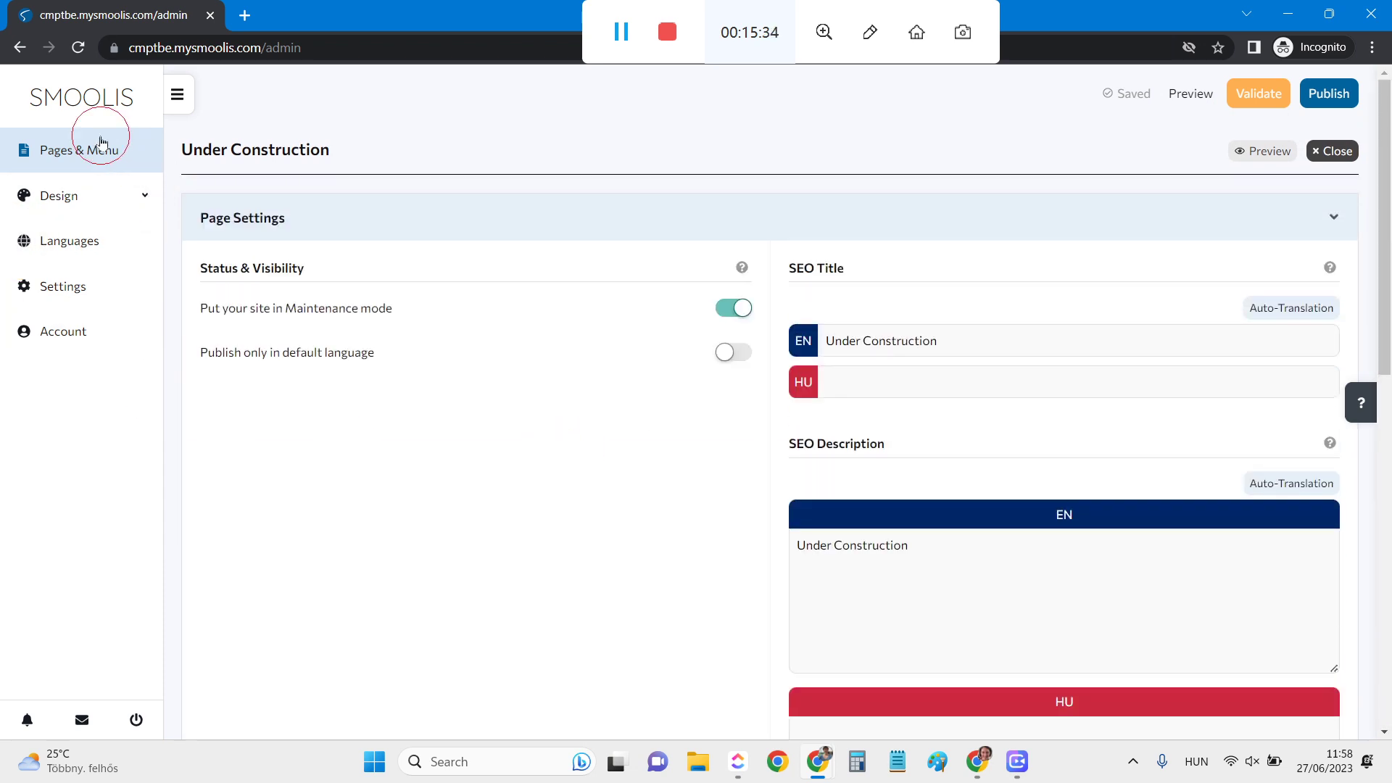
Step: In the site settings, auto-translate the Cookie Consent agreement button text and banner content into Hungarian
{"action": "left_click", "coordinate": [80, 286]}
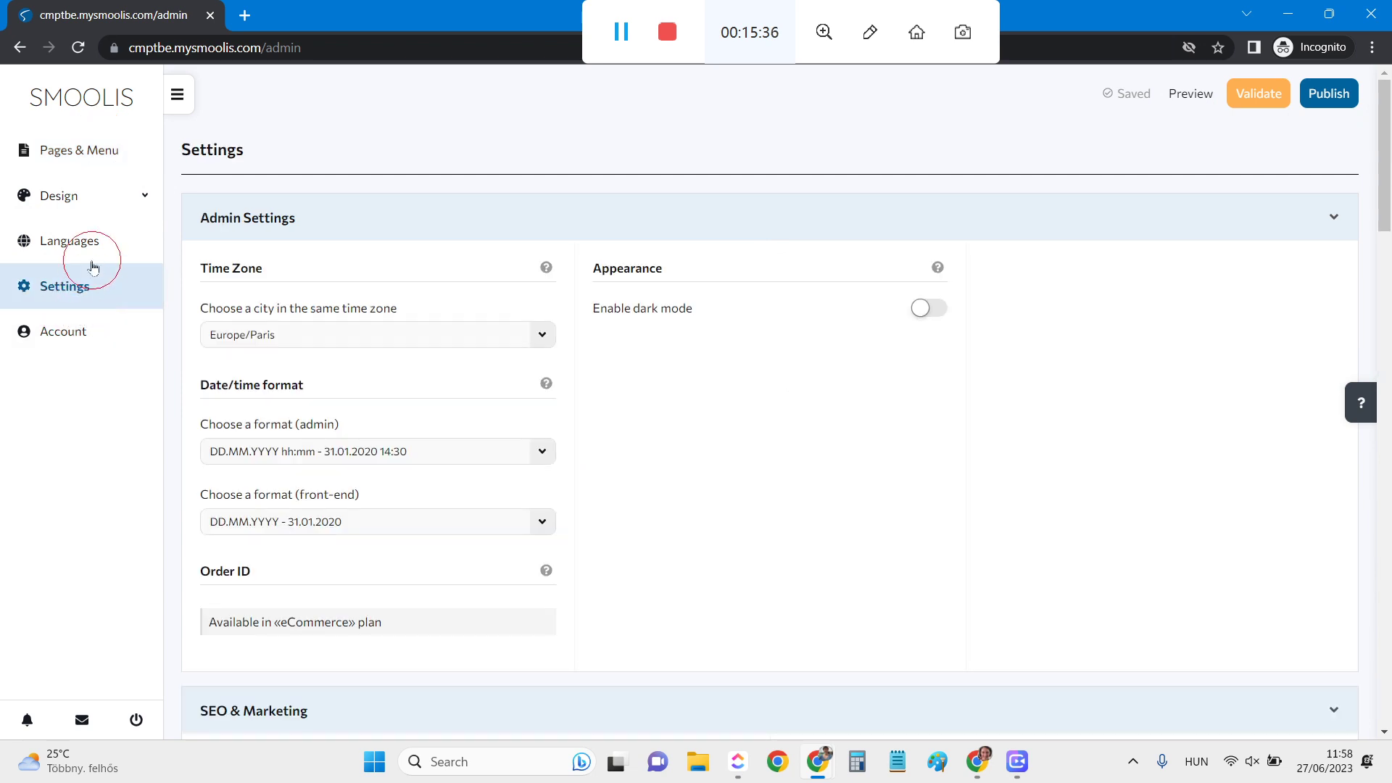
{"action": "scroll", "coordinate": [879, 498], "scroll_direction": "down", "scroll_amount": 5}
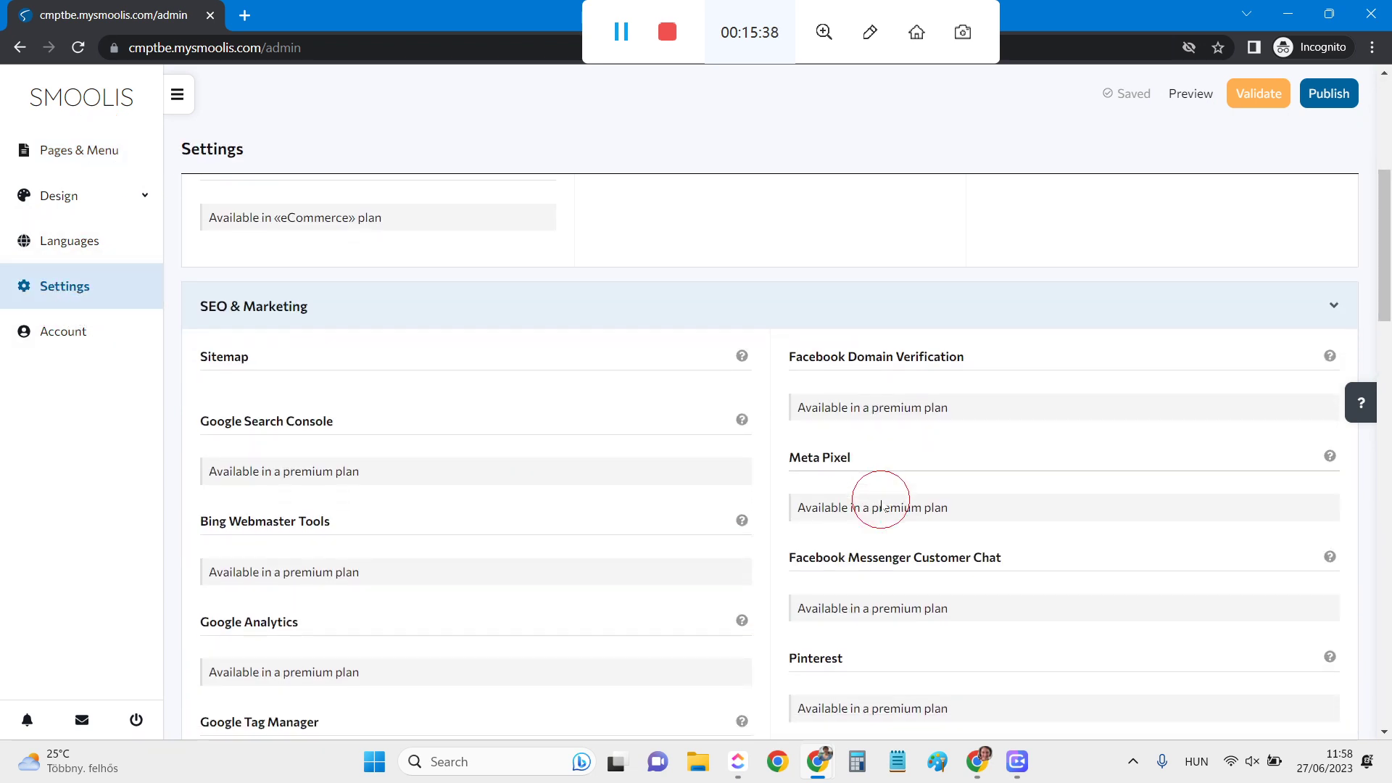
{"action": "scroll", "coordinate": [880, 505], "scroll_direction": "down", "scroll_amount": 8}
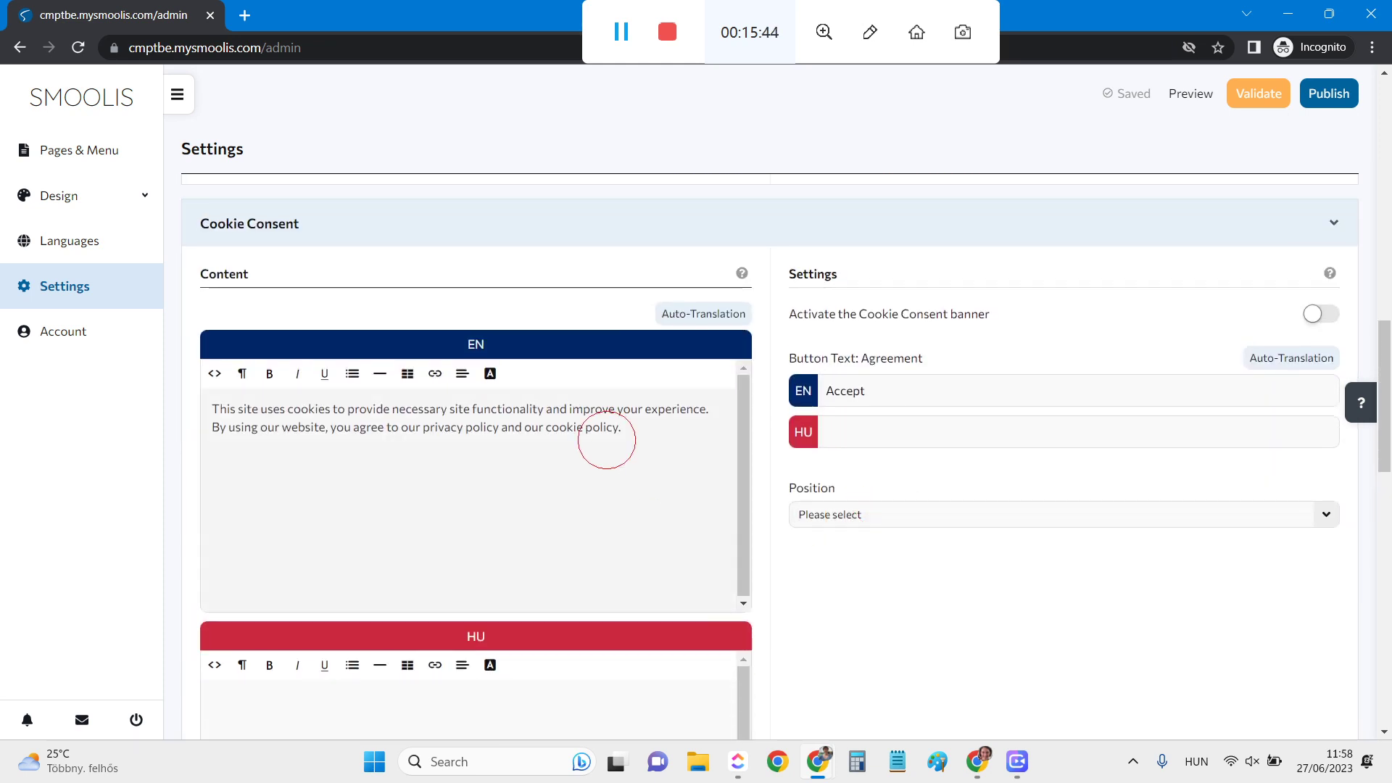
{"action": "left_click", "coordinate": [1291, 357]}
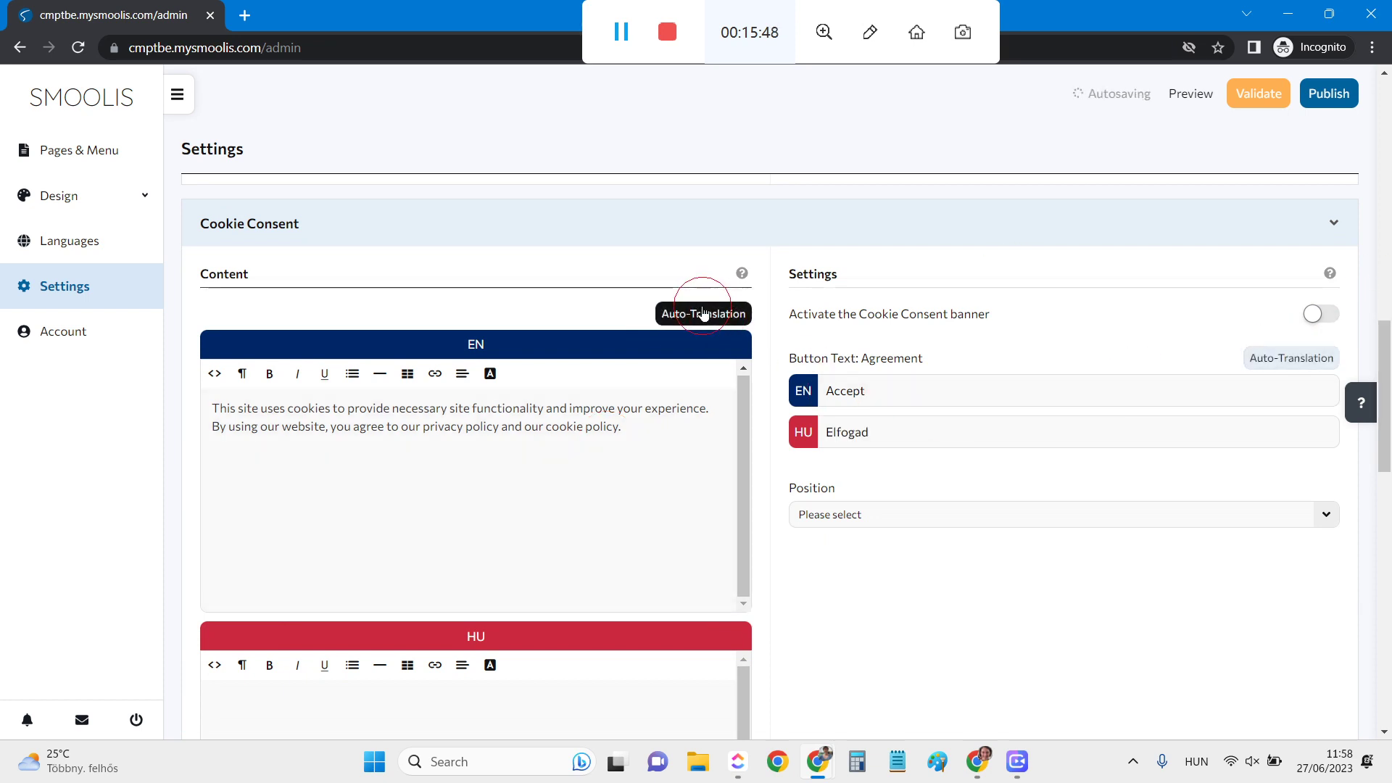
{"action": "left_click", "coordinate": [718, 314]}
{"action": "scroll", "coordinate": [622, 500], "scroll_direction": "down", "scroll_amount": 5}
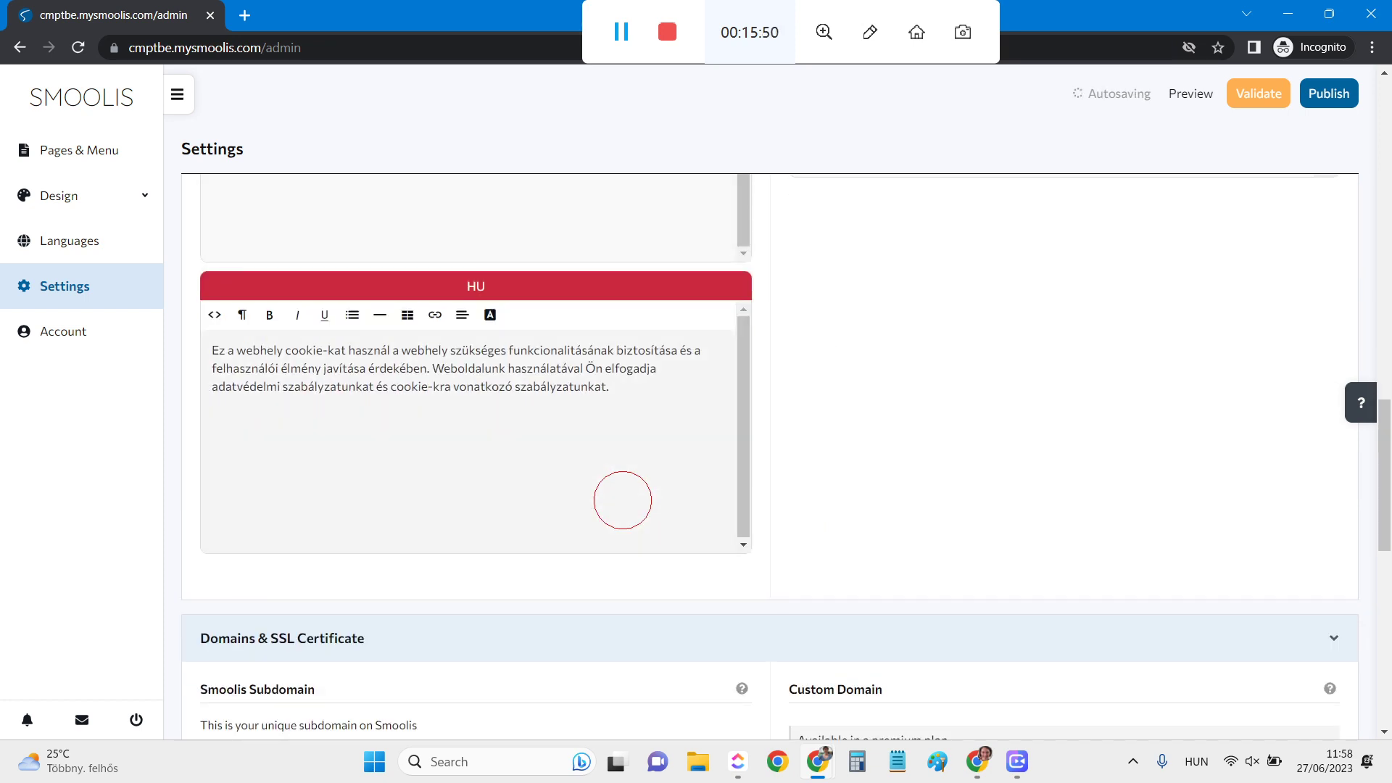
{"action": "scroll", "coordinate": [622, 500], "scroll_direction": "up", "scroll_amount": 1}
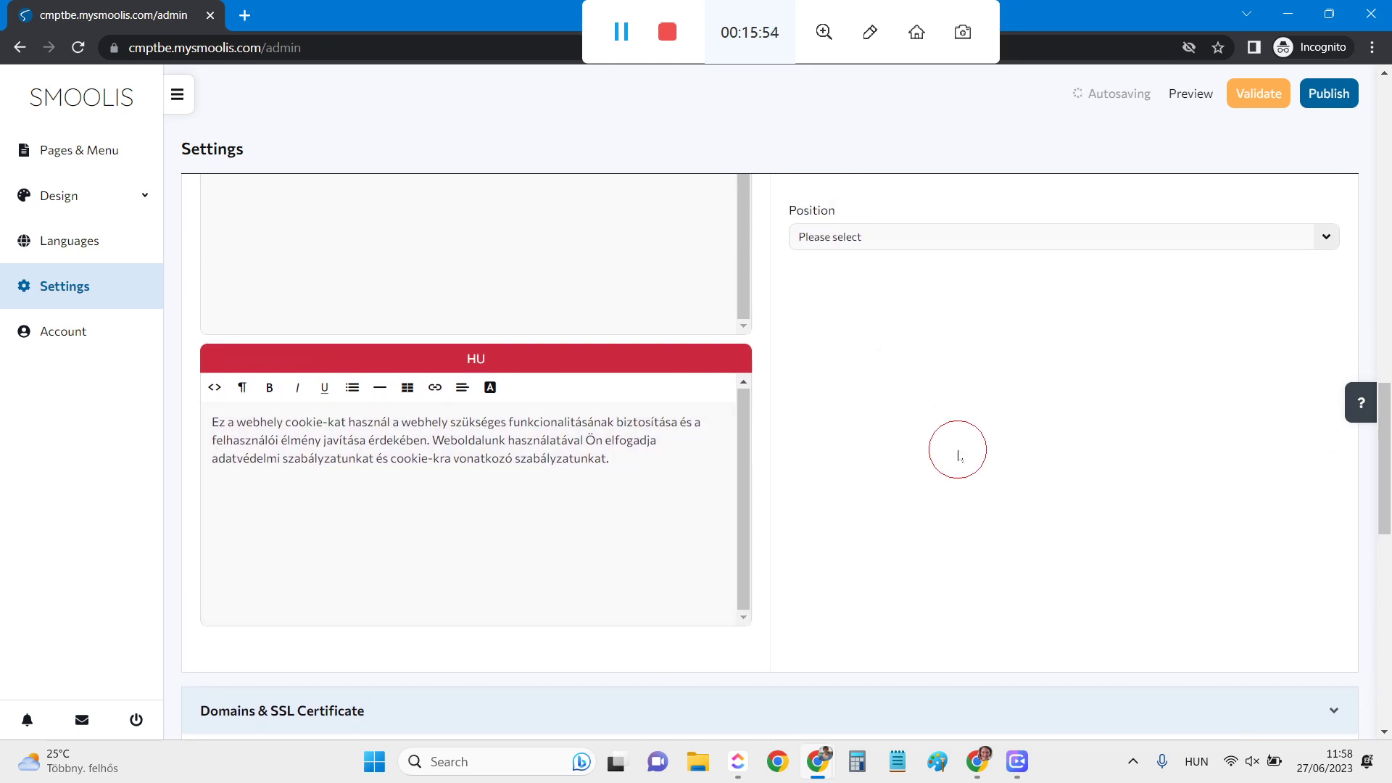
Step: Review the Domains & SSL Certificate and Search Engine Optimization settings, and return to the site's page list
{"action": "scroll", "coordinate": [957, 449], "scroll_direction": "down", "scroll_amount": 9}
{"action": "scroll", "coordinate": [958, 454], "scroll_direction": "up", "scroll_amount": 2}
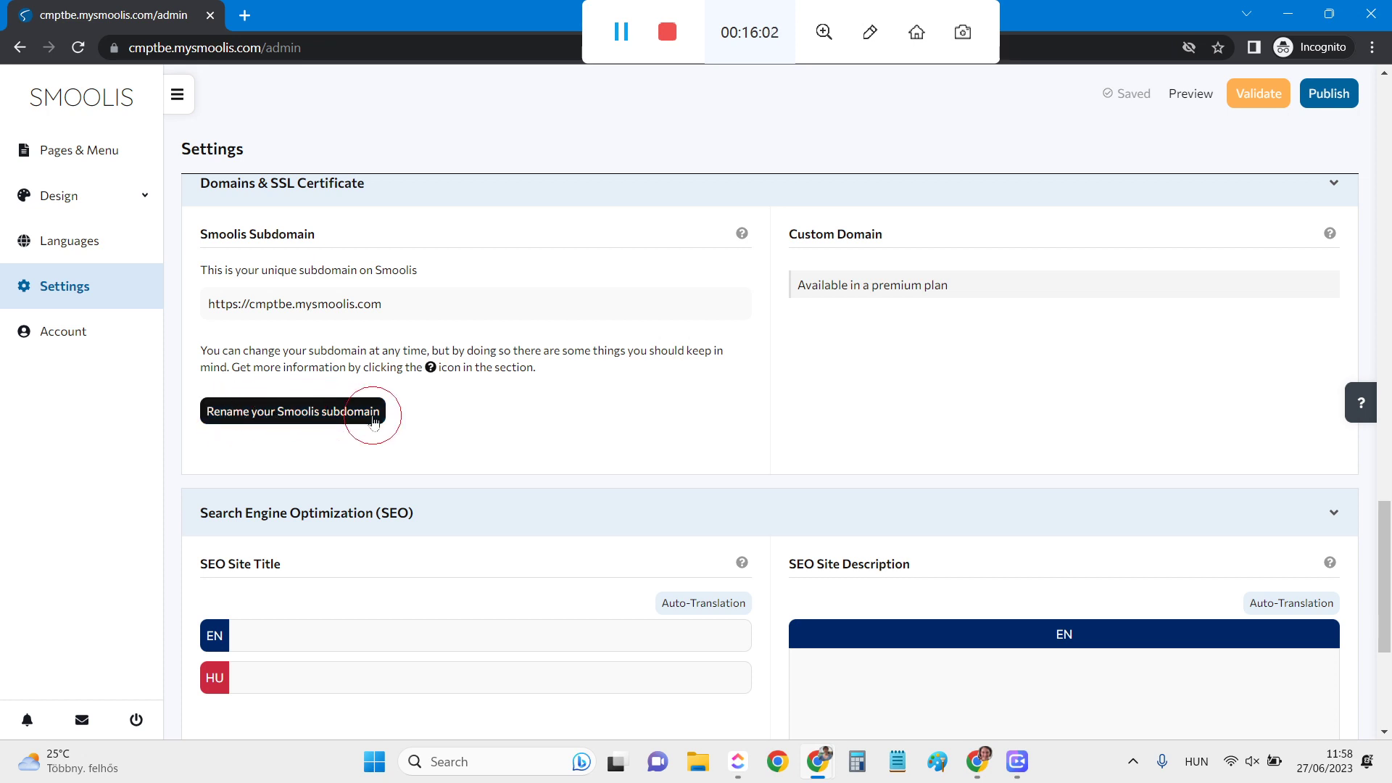
{"action": "scroll", "coordinate": [648, 439], "scroll_direction": "down", "scroll_amount": 3}
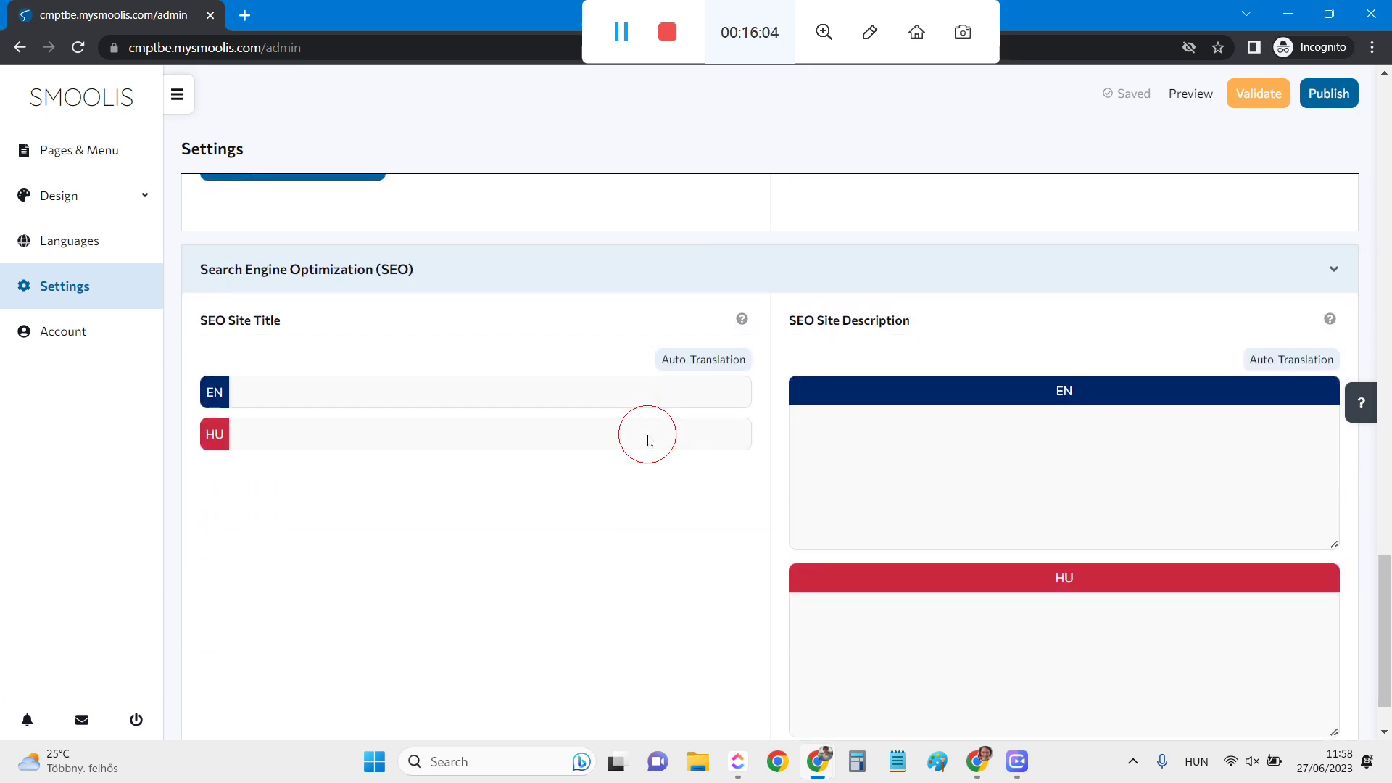
{"action": "scroll", "coordinate": [884, 500], "scroll_direction": "down", "scroll_amount": 1}
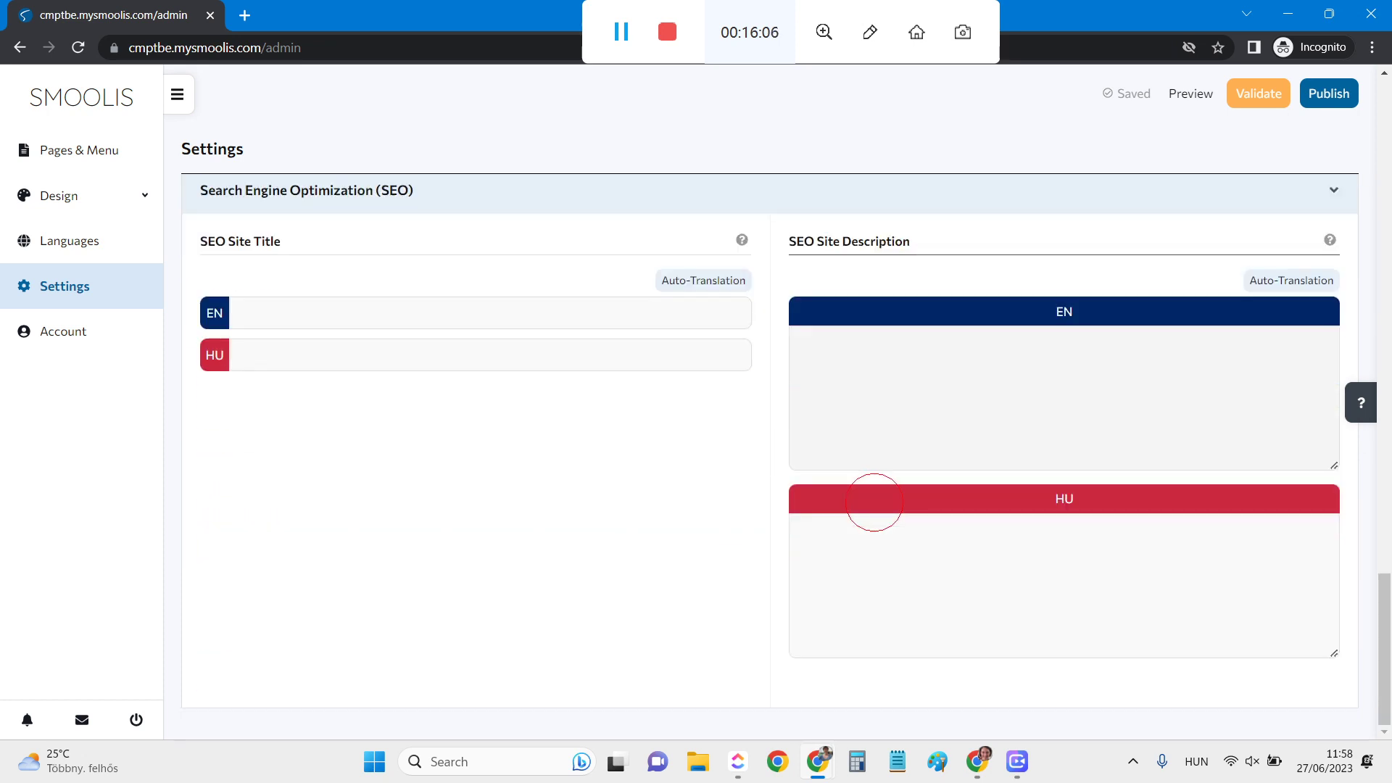
{"action": "scroll", "coordinate": [506, 472], "scroll_direction": "up", "scroll_amount": 15}
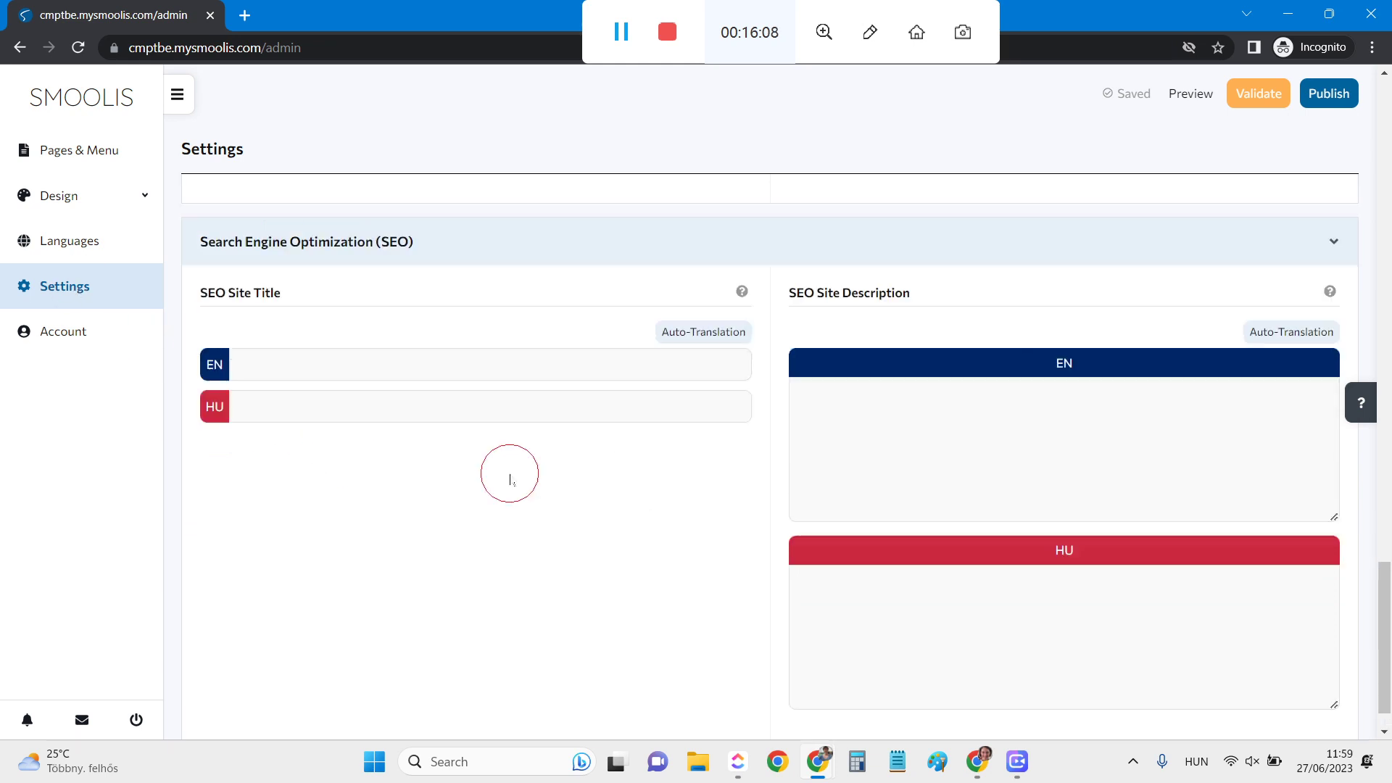
{"action": "left_click", "coordinate": [180, 97]}
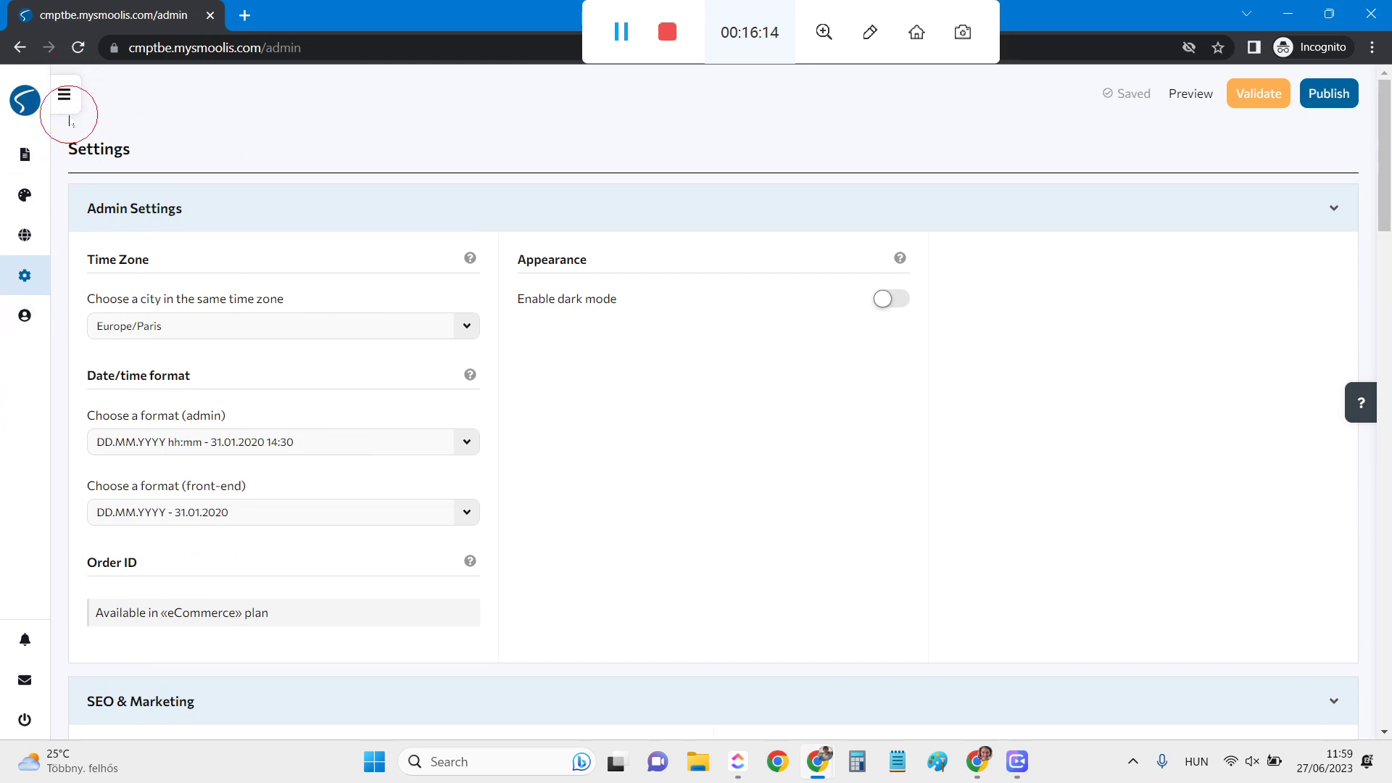
{"action": "left_click", "coordinate": [64, 95]}
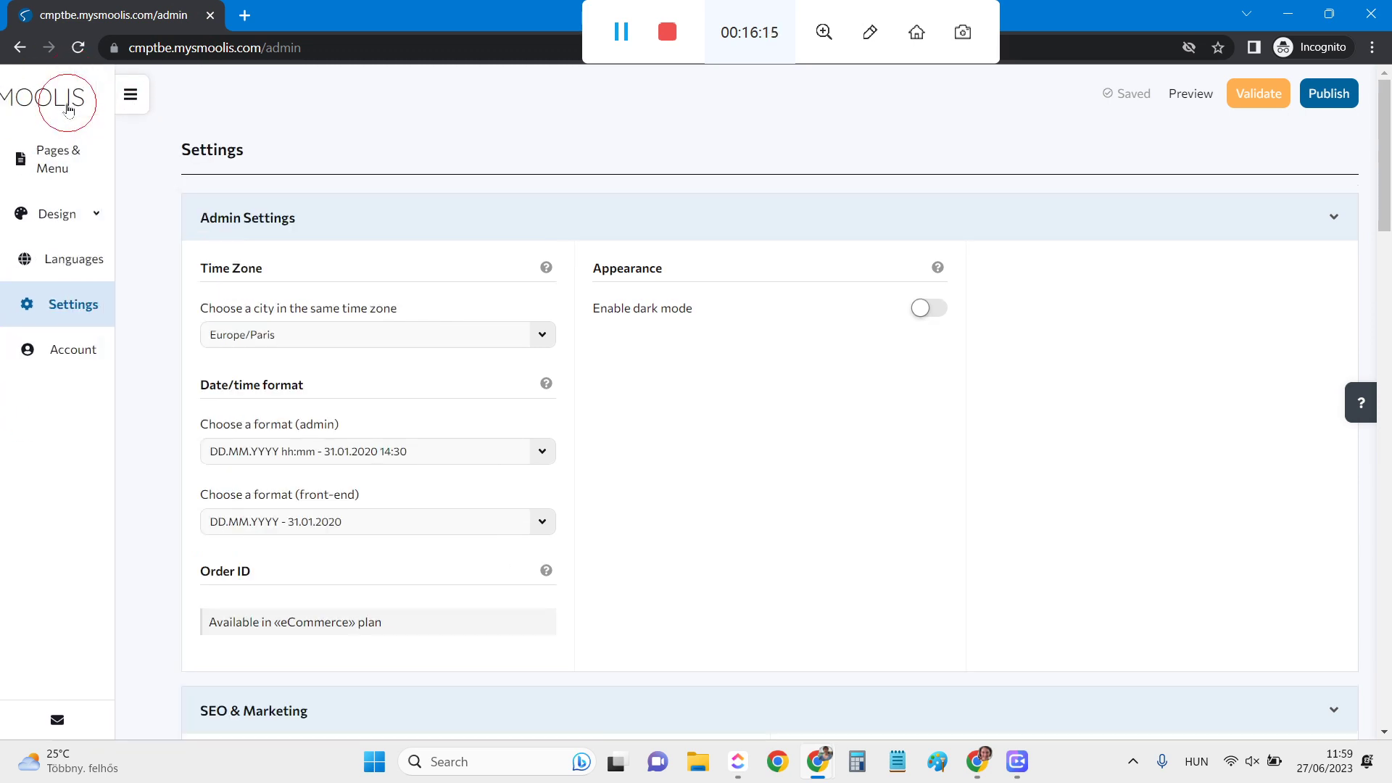
{"action": "left_click", "coordinate": [64, 155]}
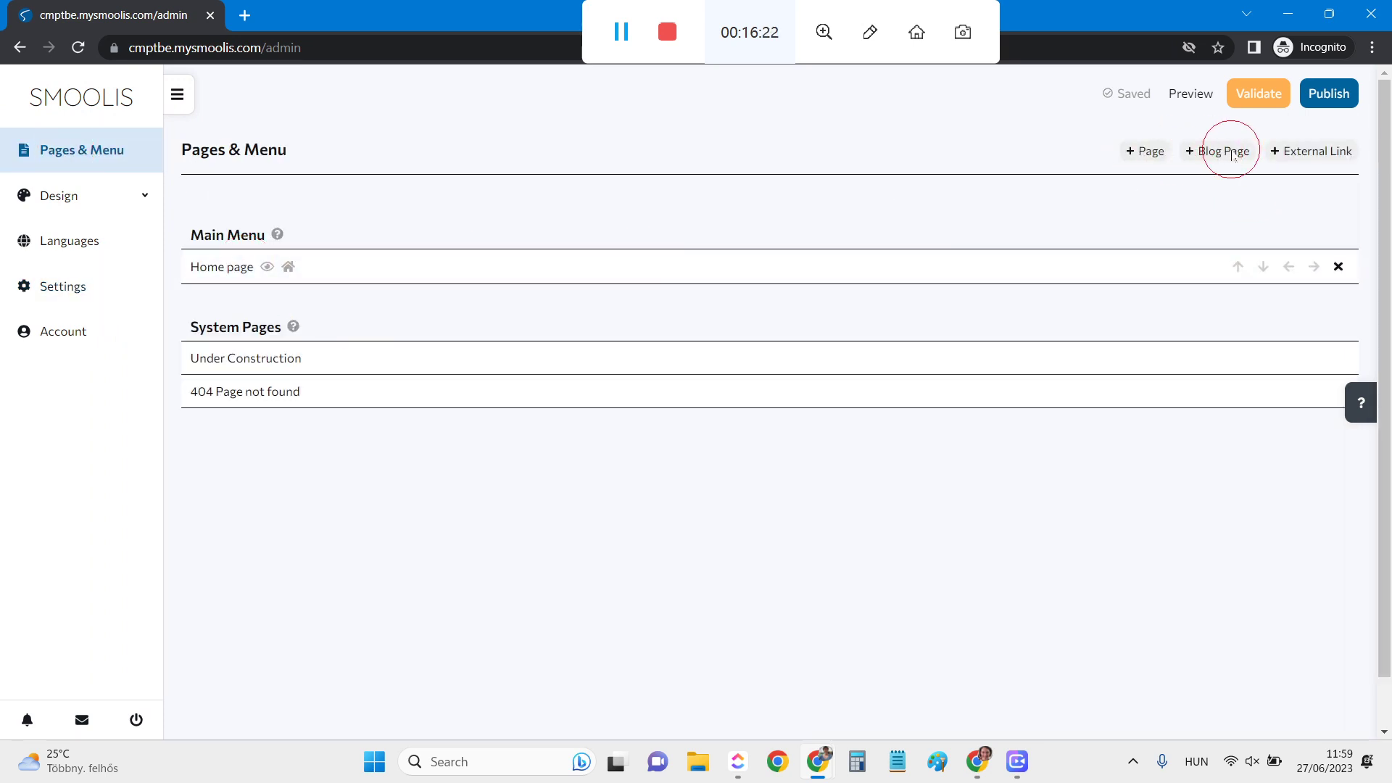
Step: Validate the website, turn off maintenance mode on the Under Construction page, and validate the site again
{"action": "left_click", "coordinate": [1269, 95]}
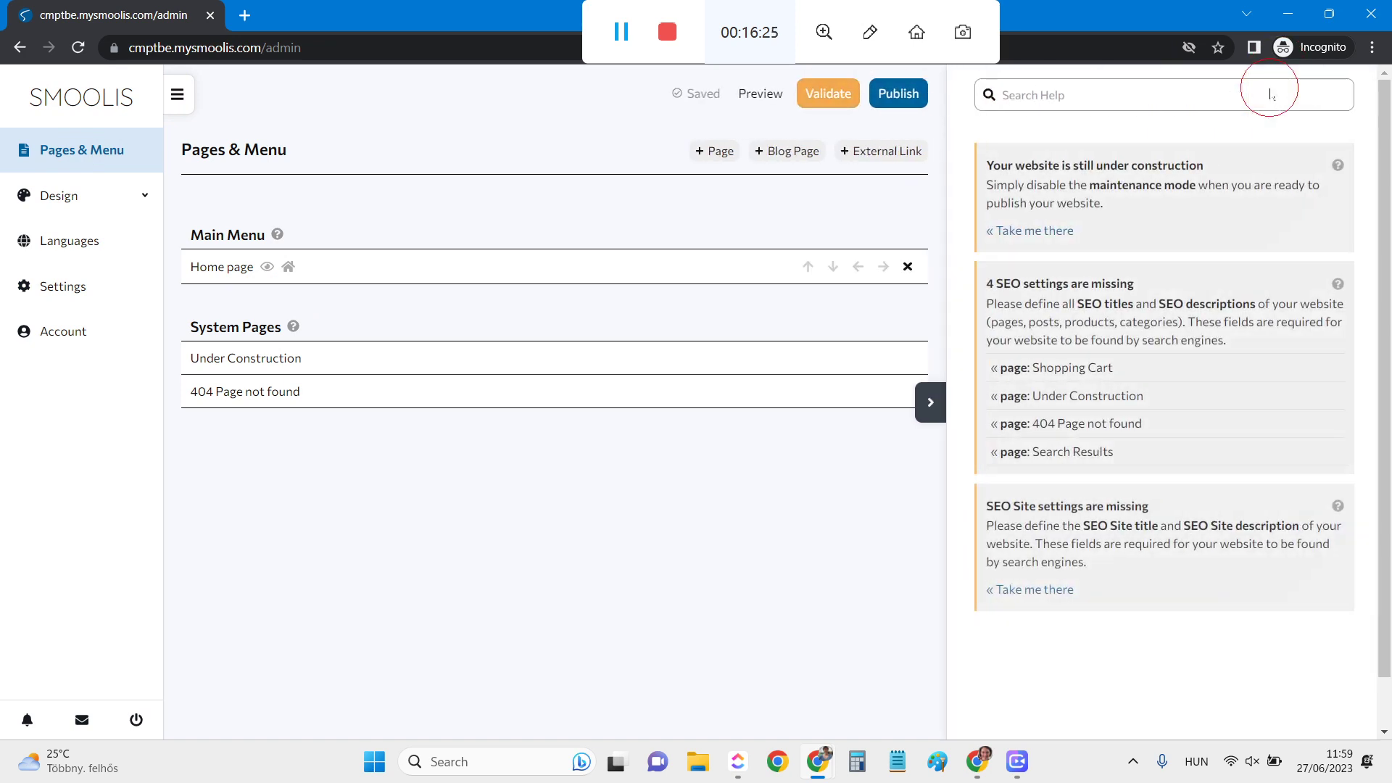
{"action": "left_click", "coordinate": [1051, 234]}
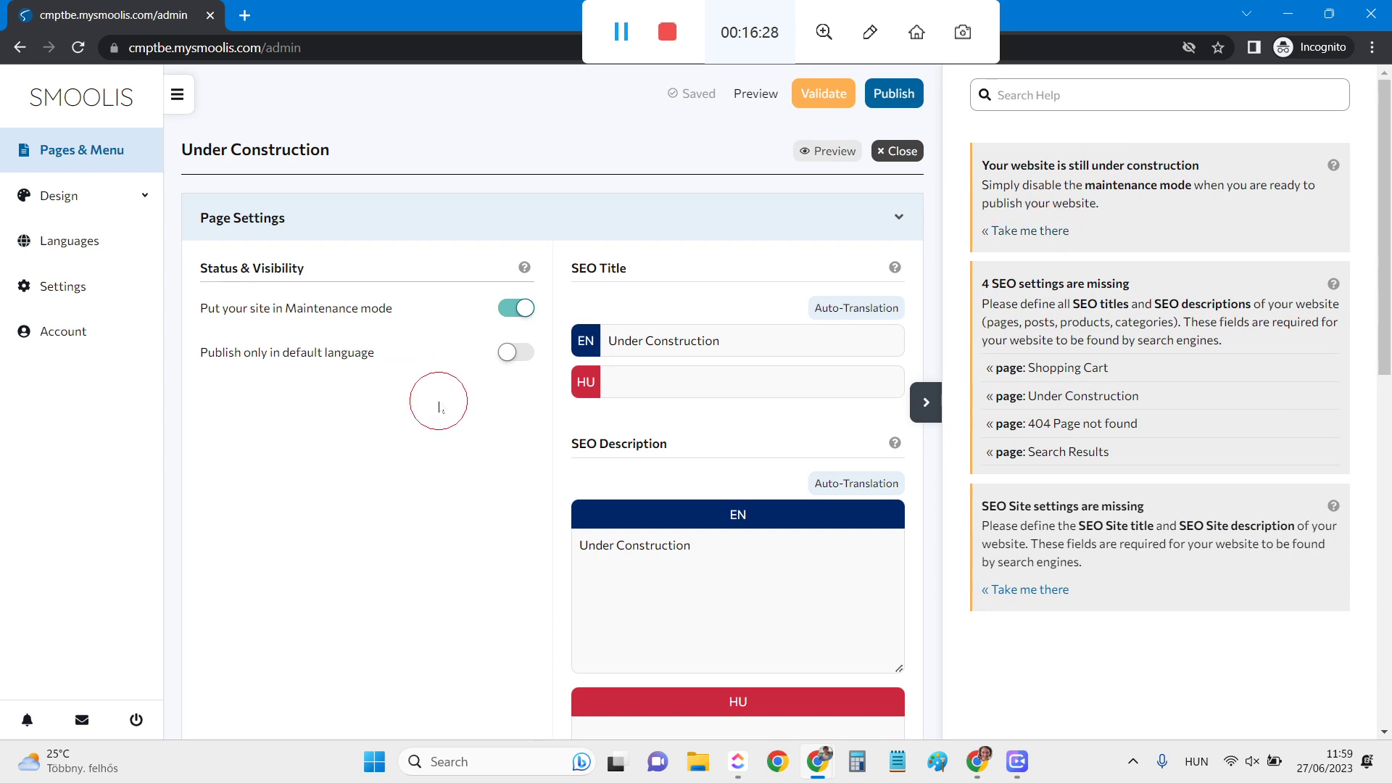
{"action": "scroll", "coordinate": [493, 327], "scroll_direction": "down", "scroll_amount": 1}
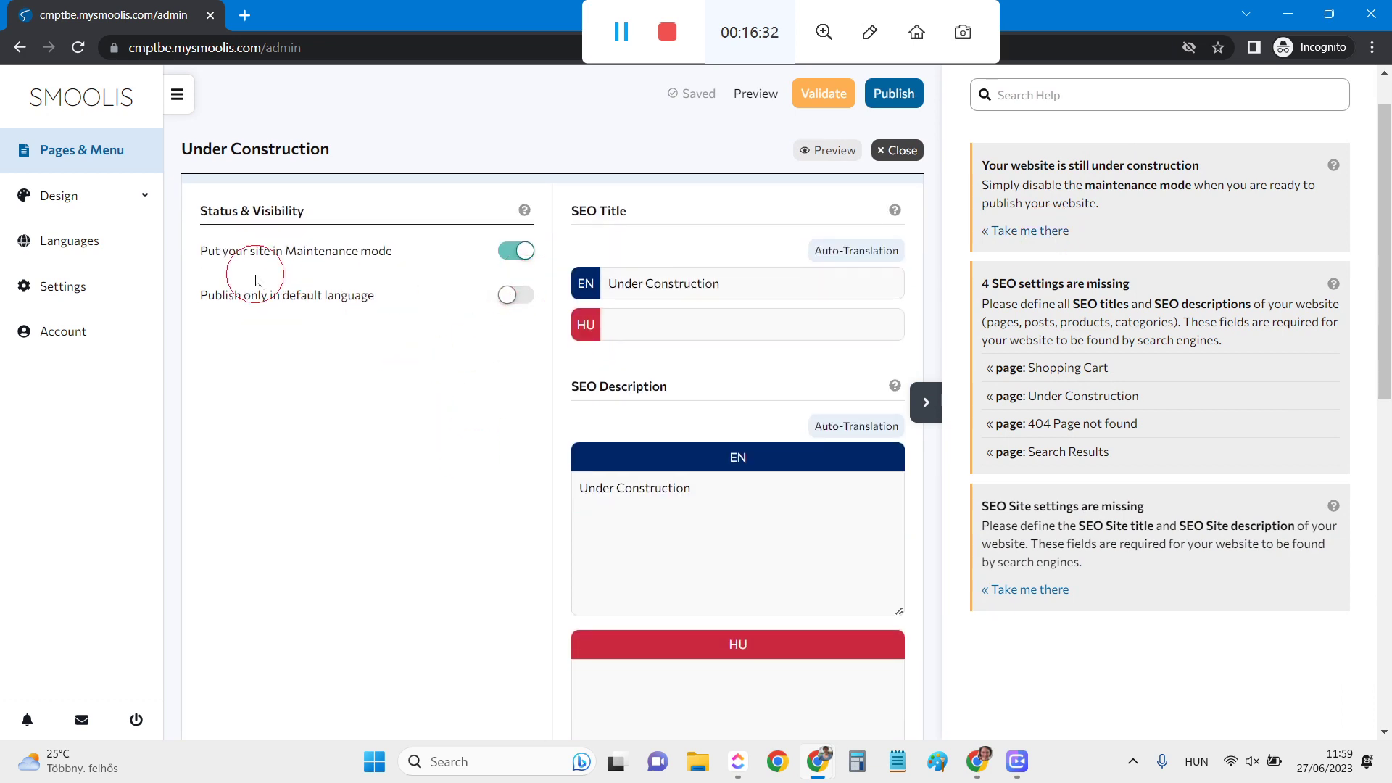
{"action": "left_click", "coordinate": [505, 255]}
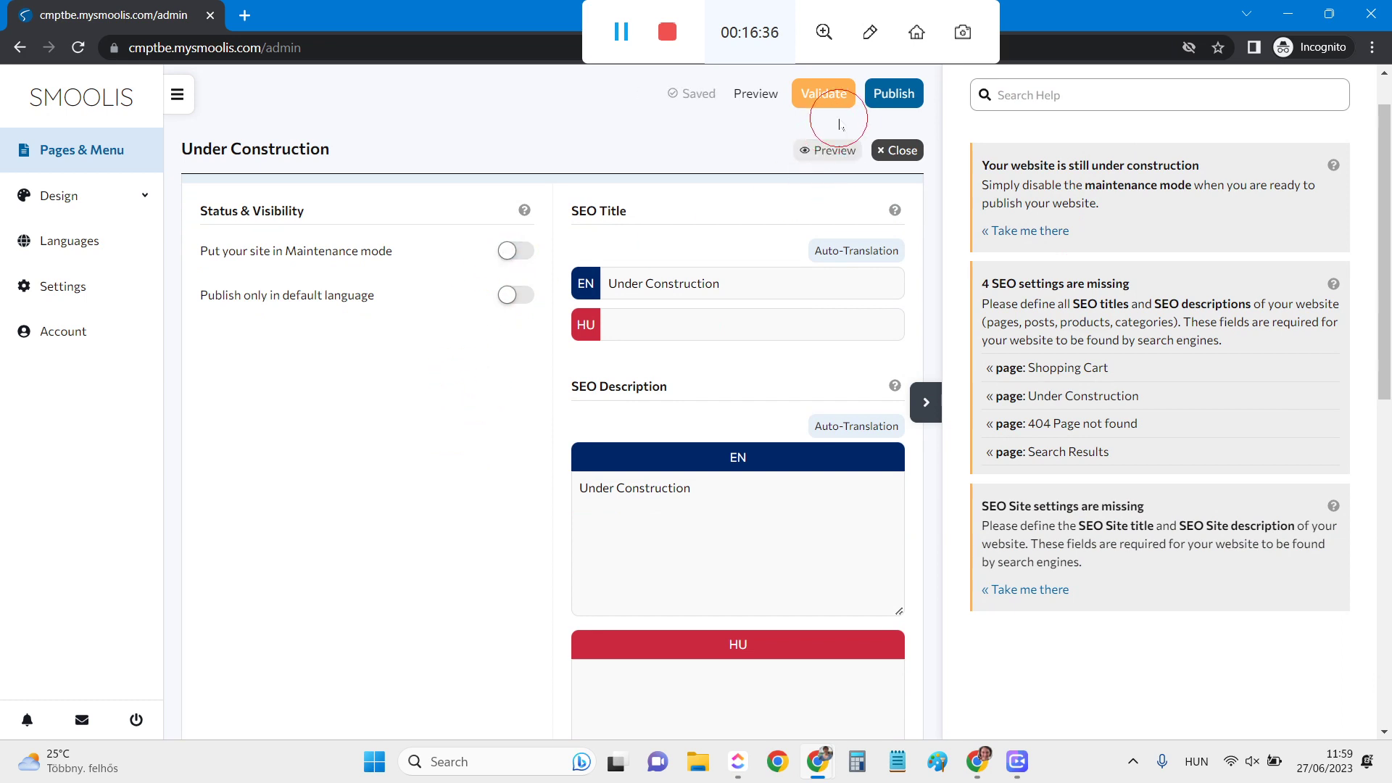
{"action": "left_click", "coordinate": [825, 107]}
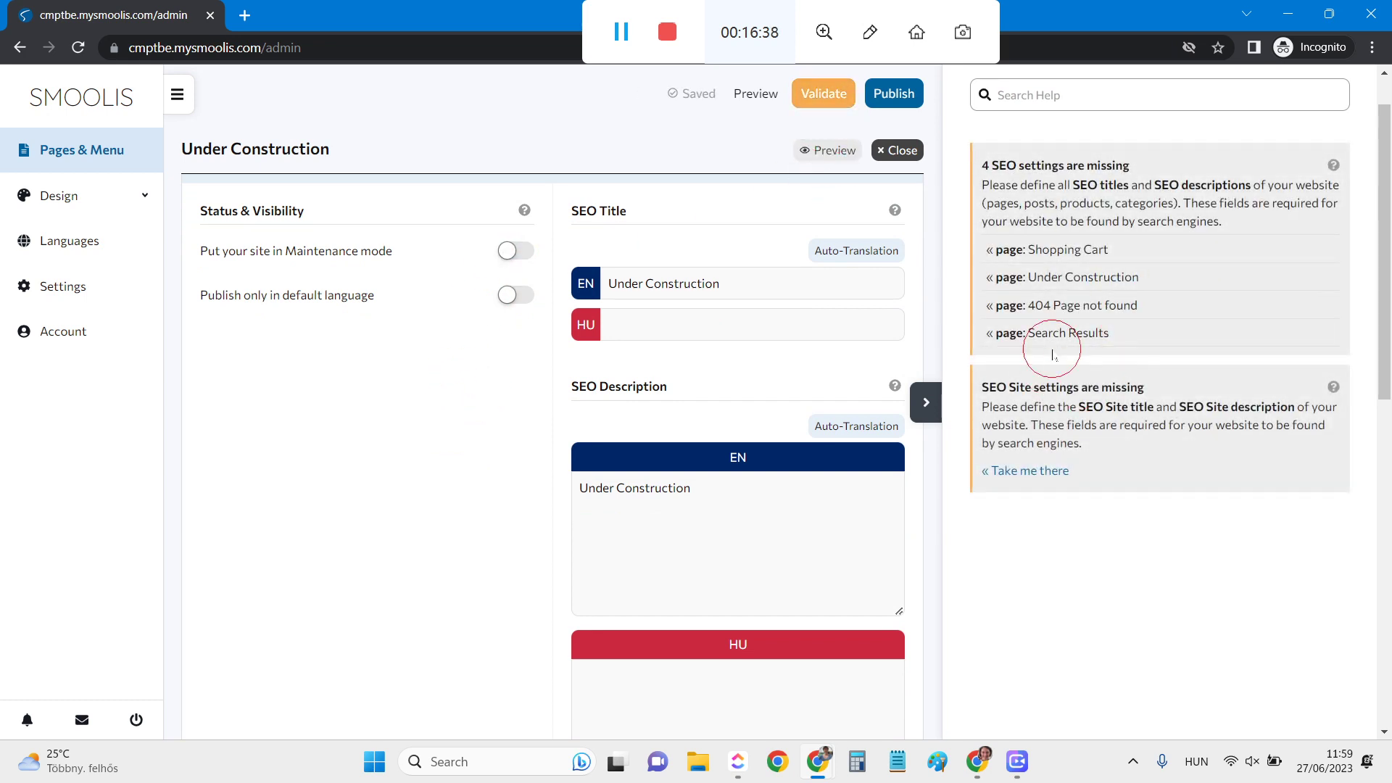
{"action": "scroll", "coordinate": [404, 481], "scroll_direction": "down", "scroll_amount": 6}
{"action": "scroll", "coordinate": [404, 481], "scroll_direction": "up", "scroll_amount": 7}
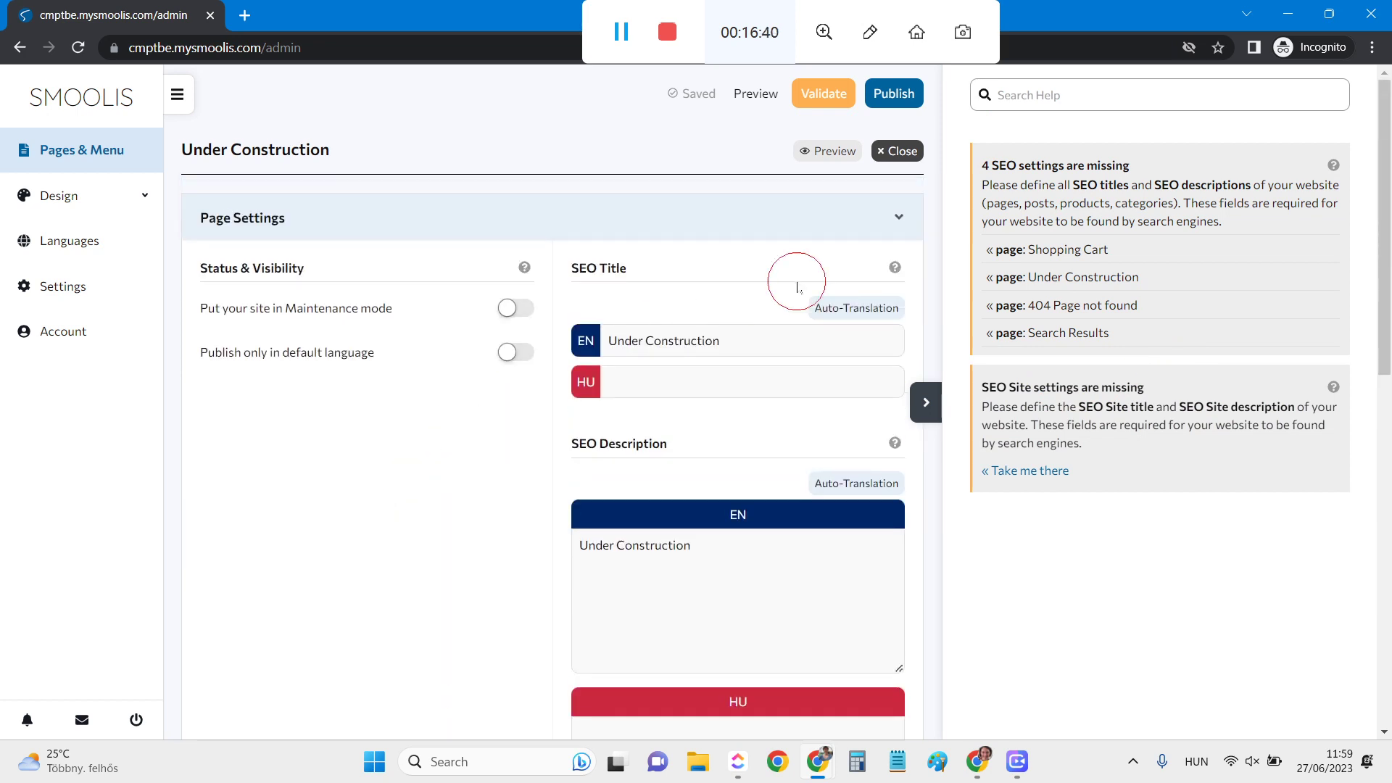
Step: Publish the website while ignoring the incomplete settings, close the help pane and return to the site's page list
{"action": "left_click", "coordinate": [894, 96]}
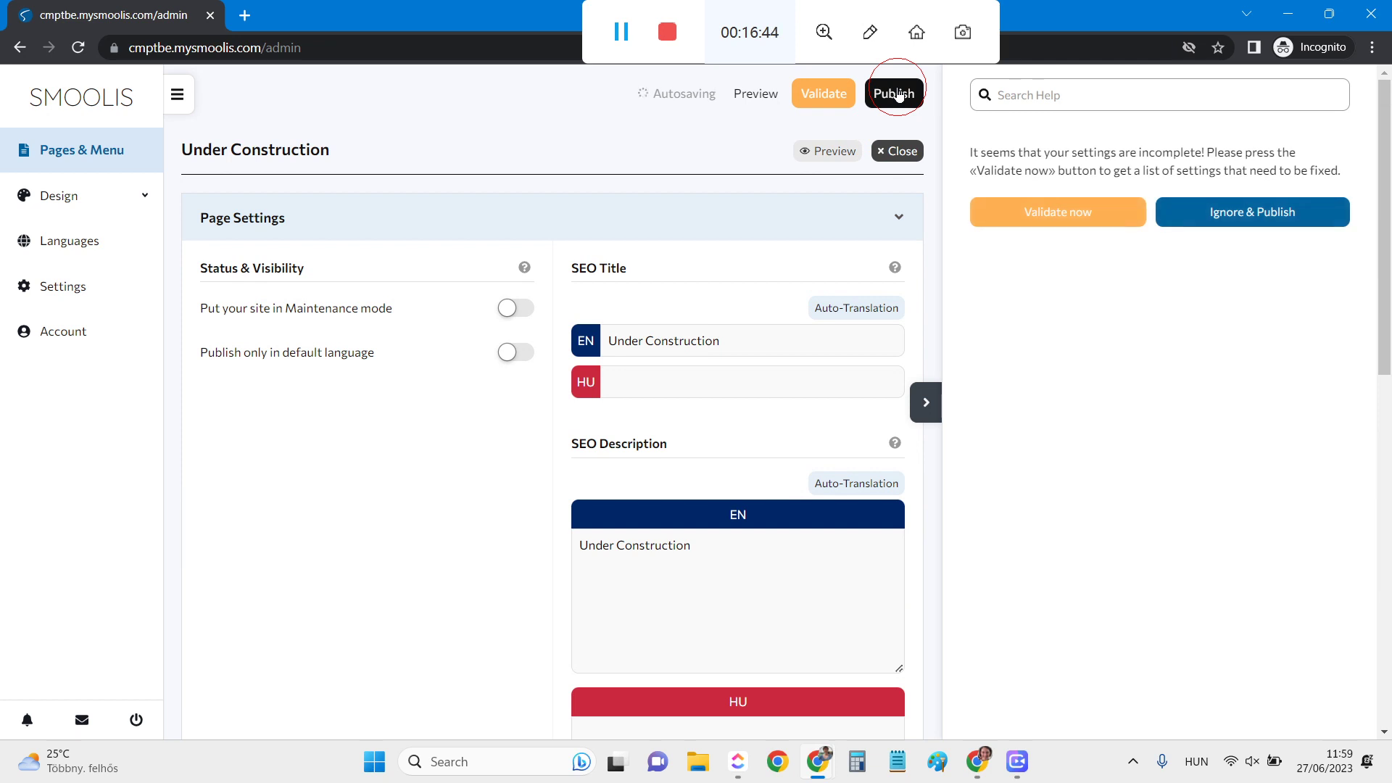
{"action": "left_click", "coordinate": [1246, 218]}
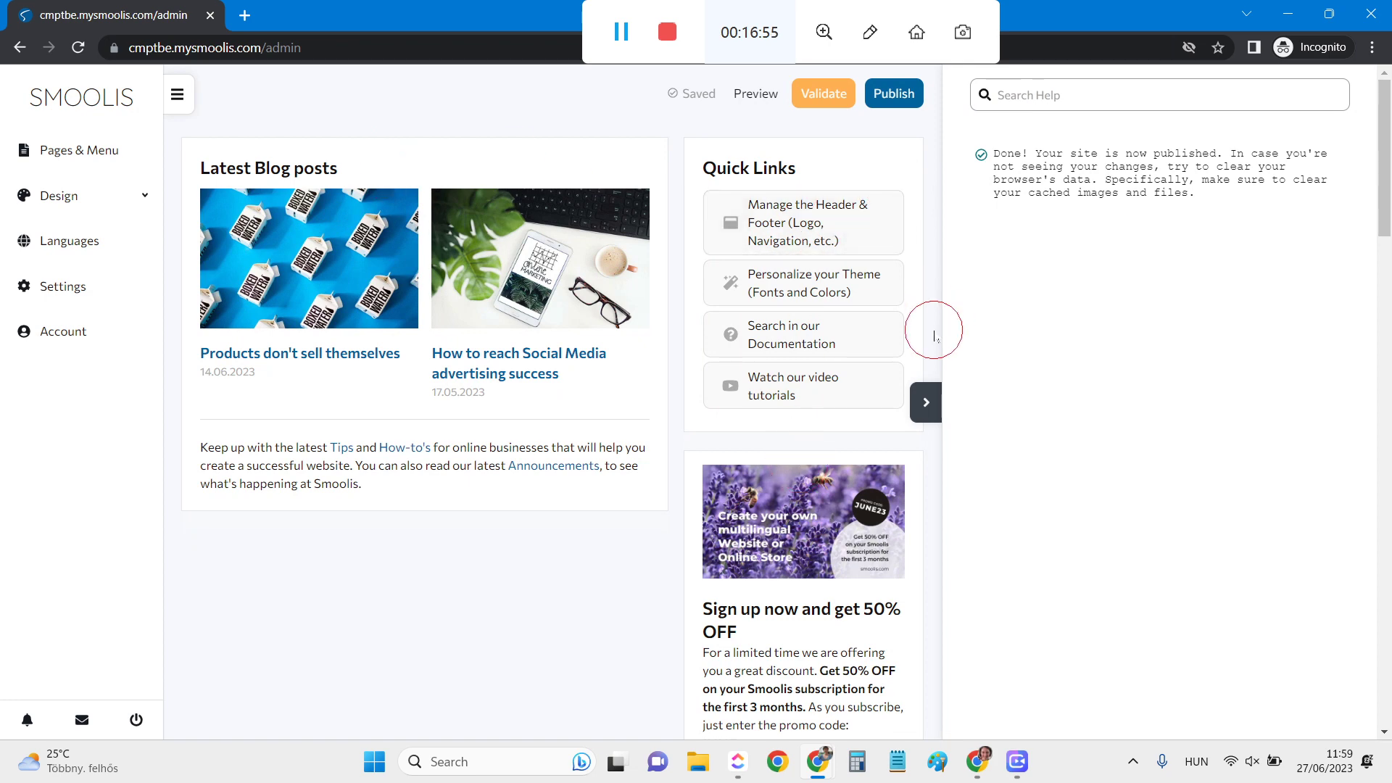
{"action": "left_click", "coordinate": [924, 403]}
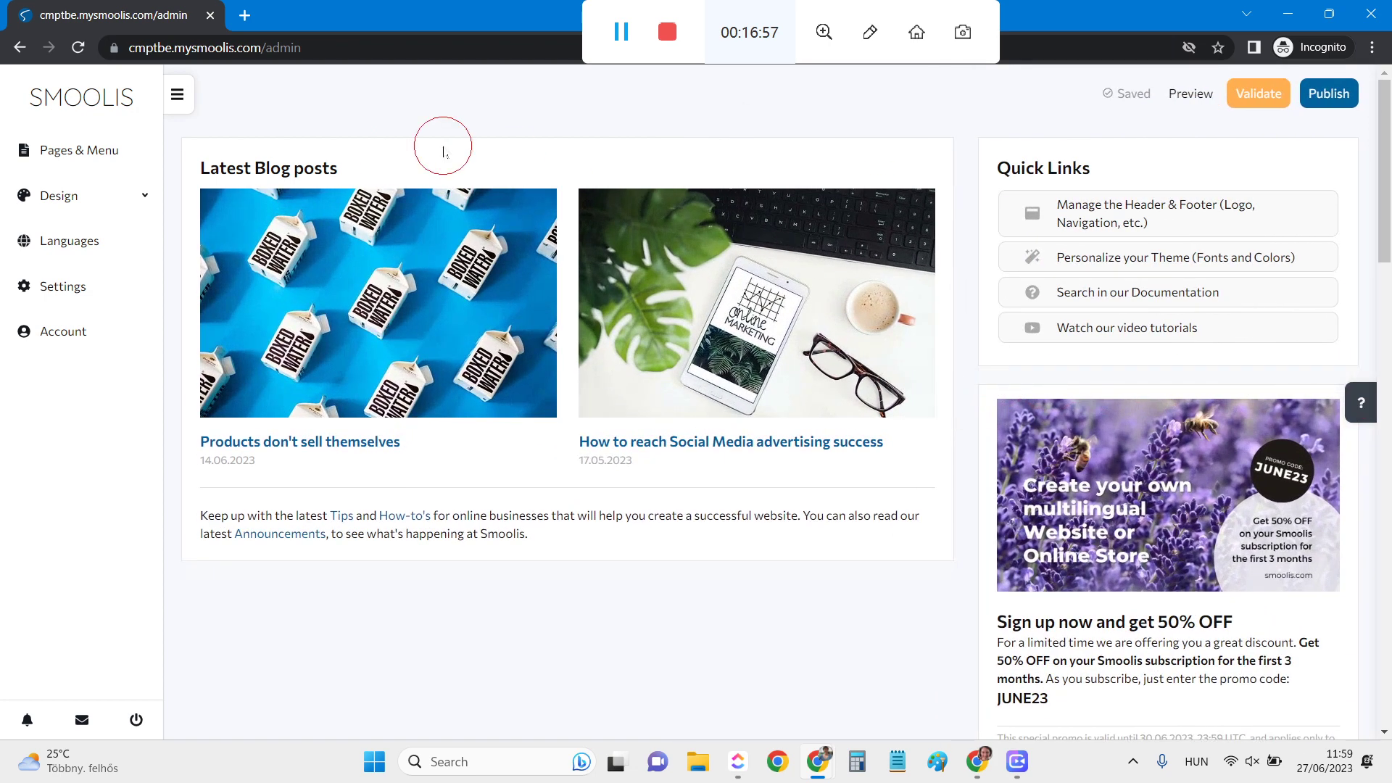
{"action": "left_click", "coordinate": [29, 150]}
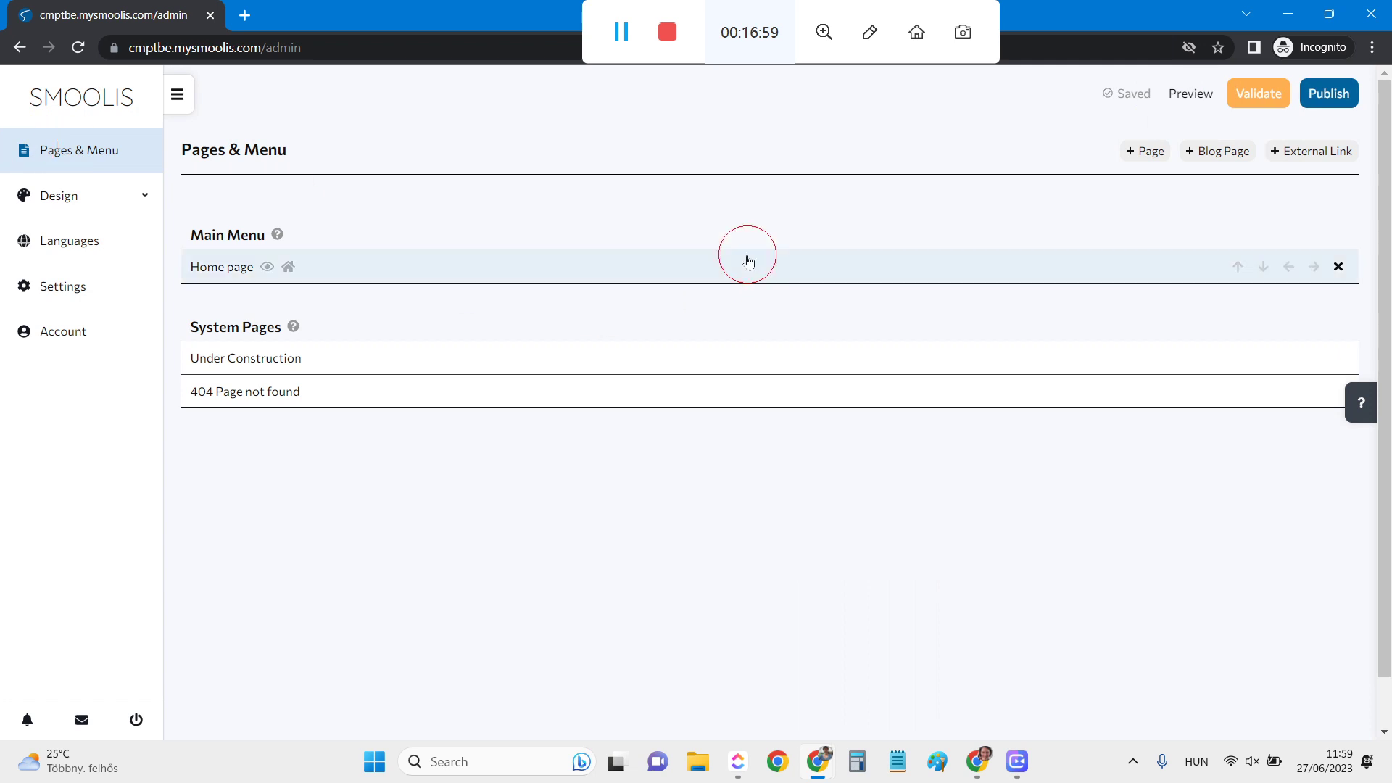